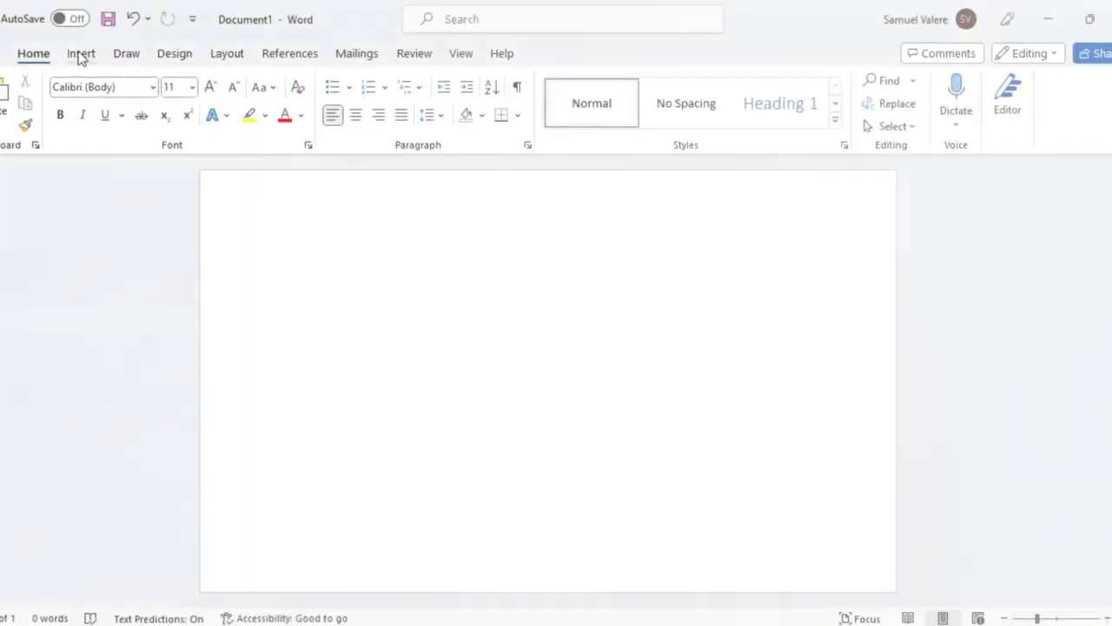
Draw a blue rectangle, move it to the page's right edge and extend it to the top.
left_click(81, 55)
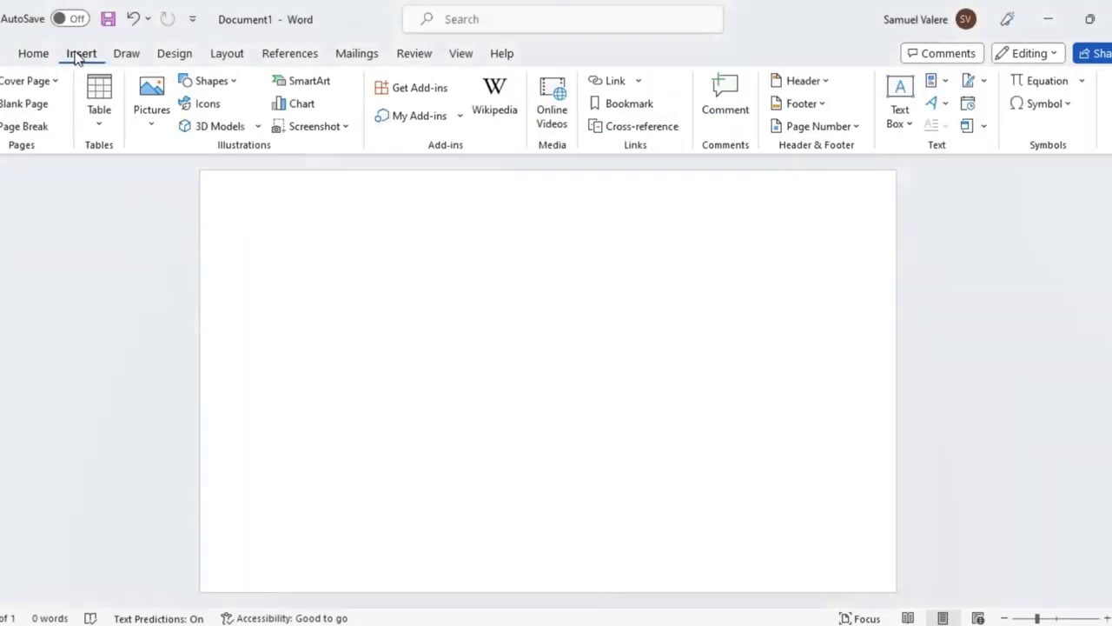
left_click(224, 85)
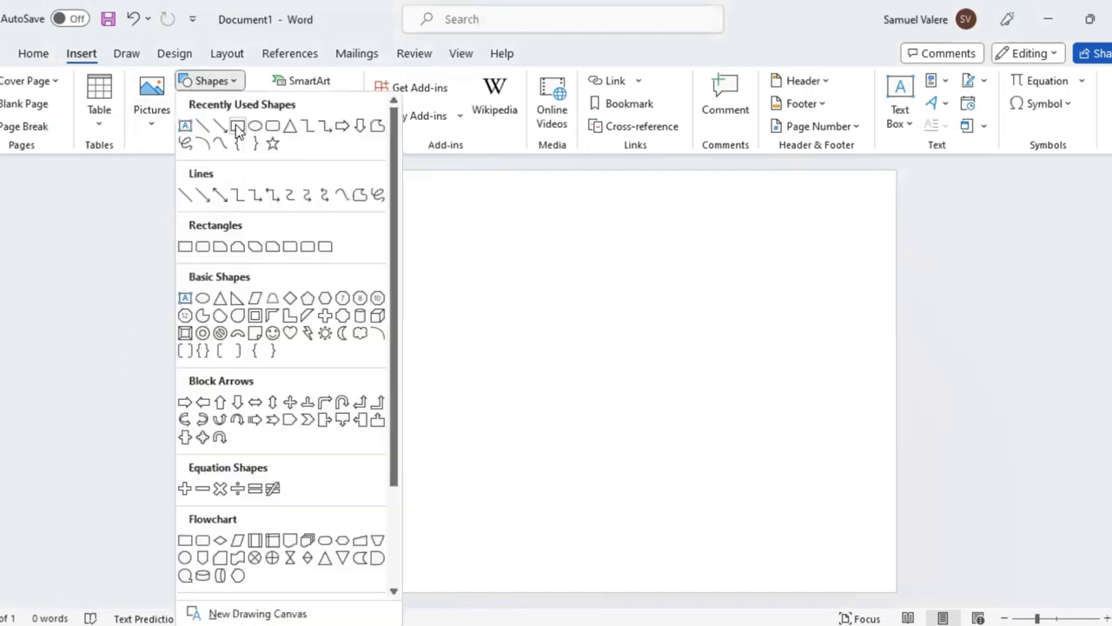
left_click(234, 124)
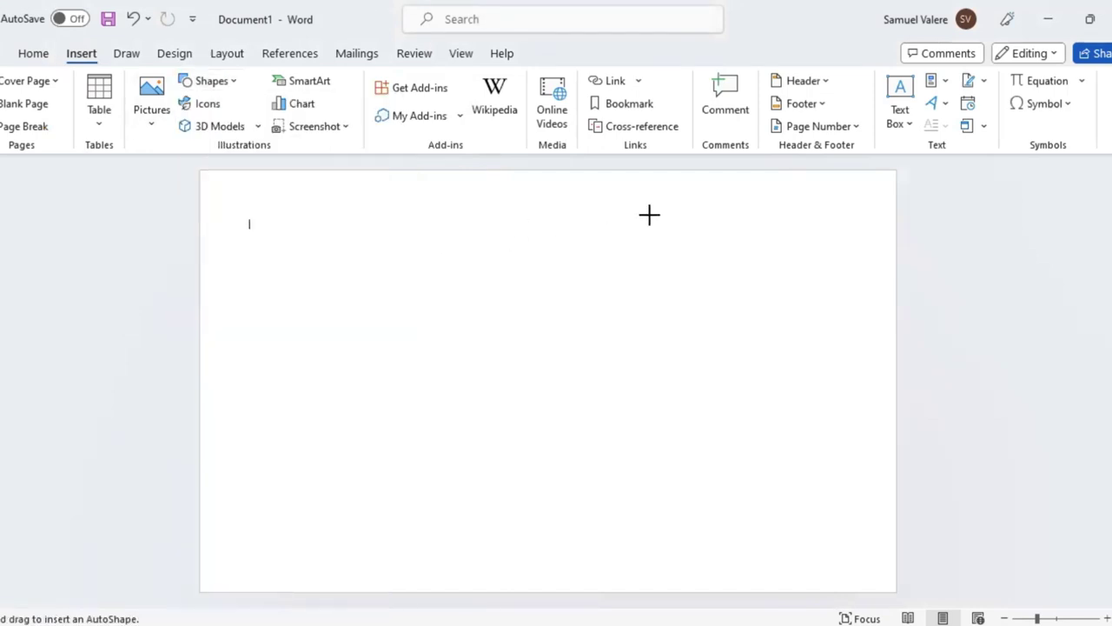
left_click_drag(596, 181, 856, 590)
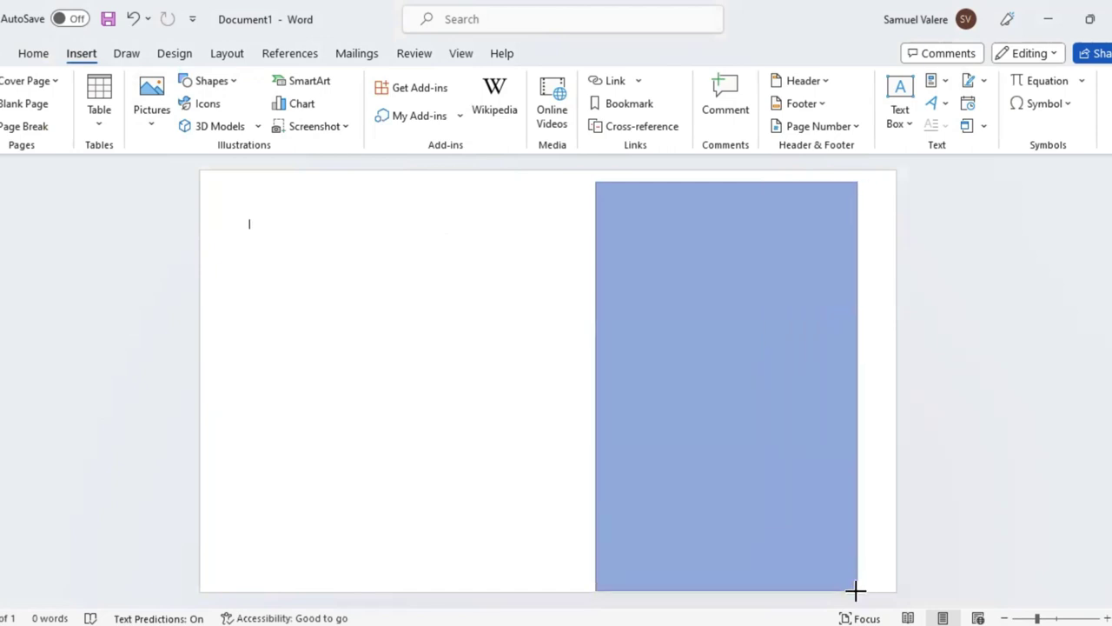
left_click_drag(802, 485, 824, 482)
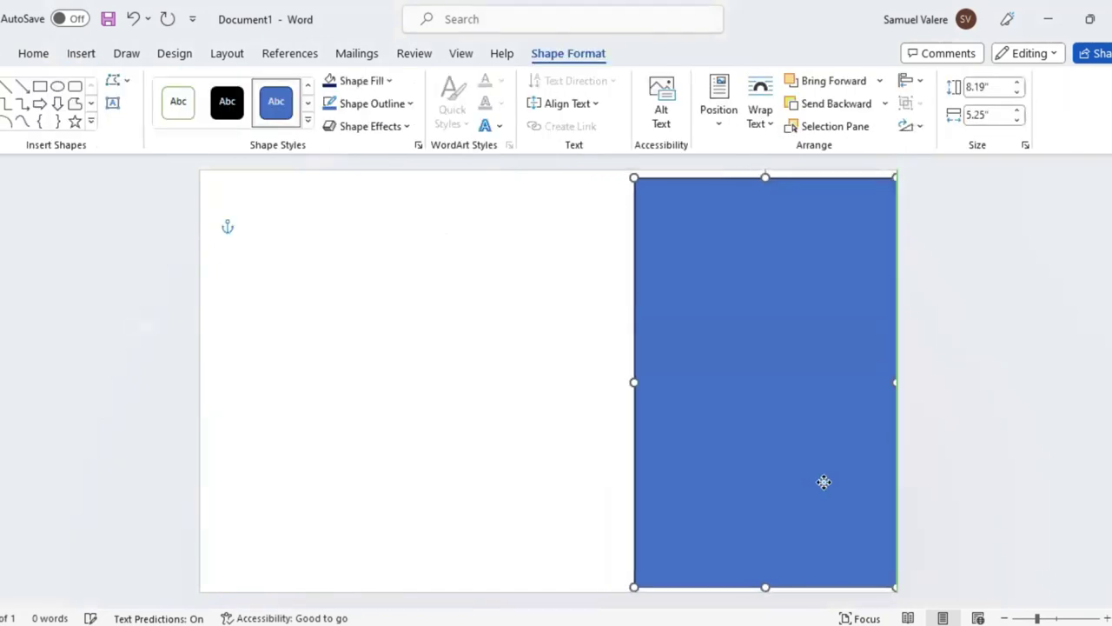
left_click_drag(765, 177, 765, 171)
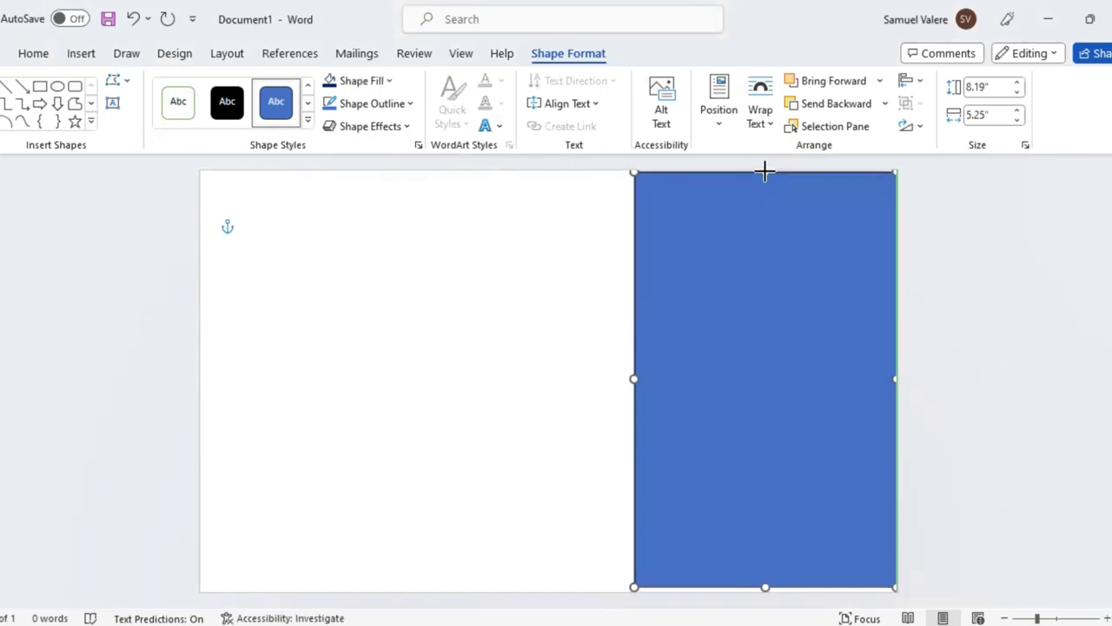
Put the blue rectangle into Edit Points mode after checking its outline colour choices.
right_click(701, 244)
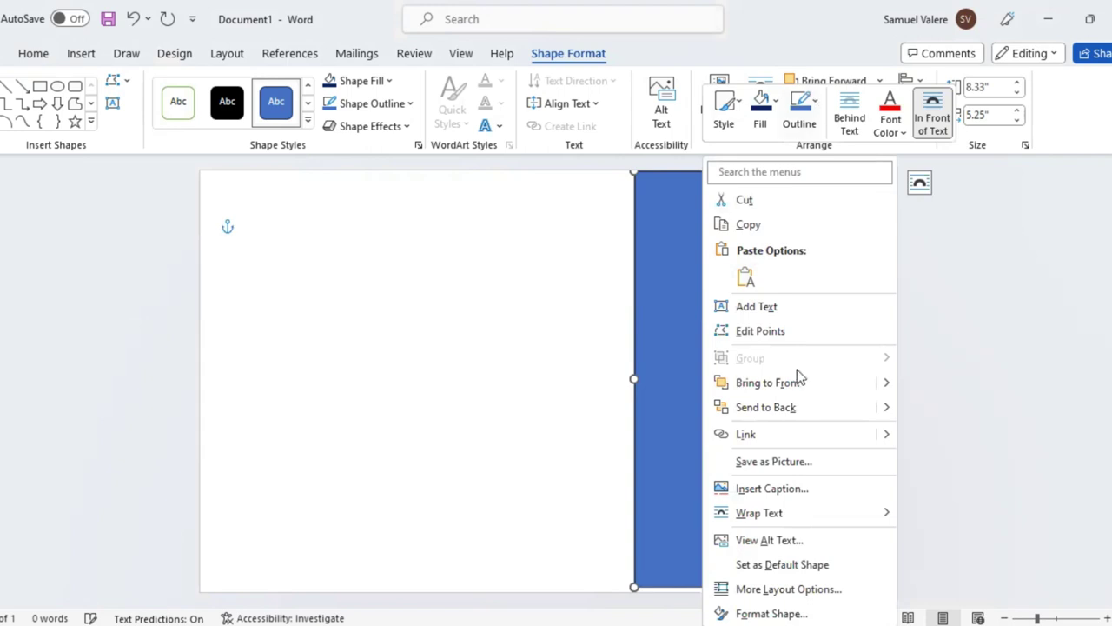
left_click(799, 109)
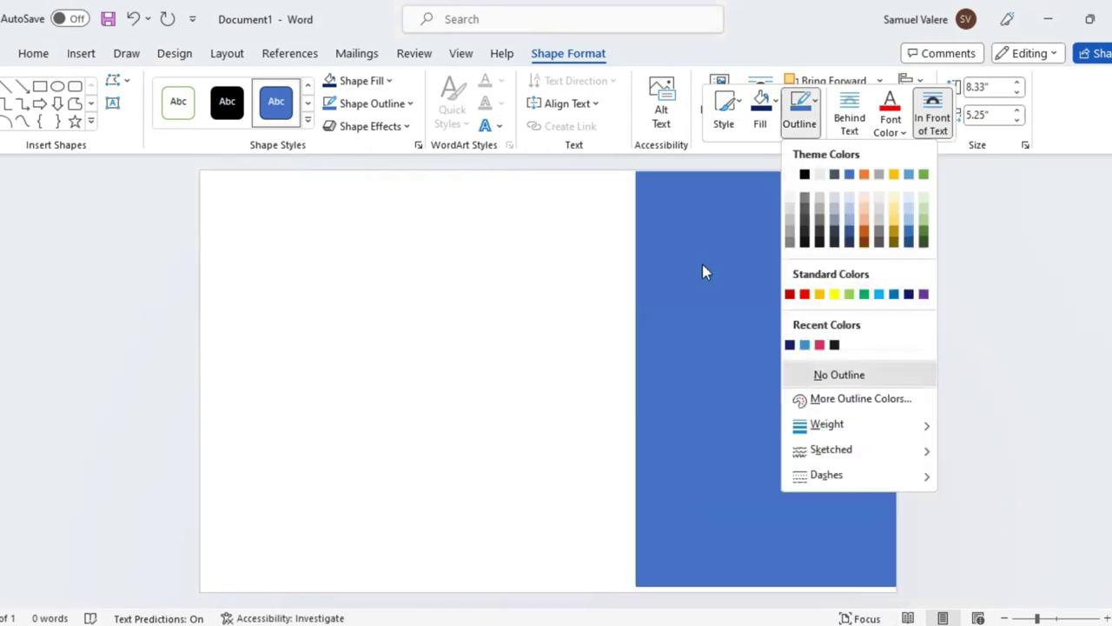
right_click(727, 330)
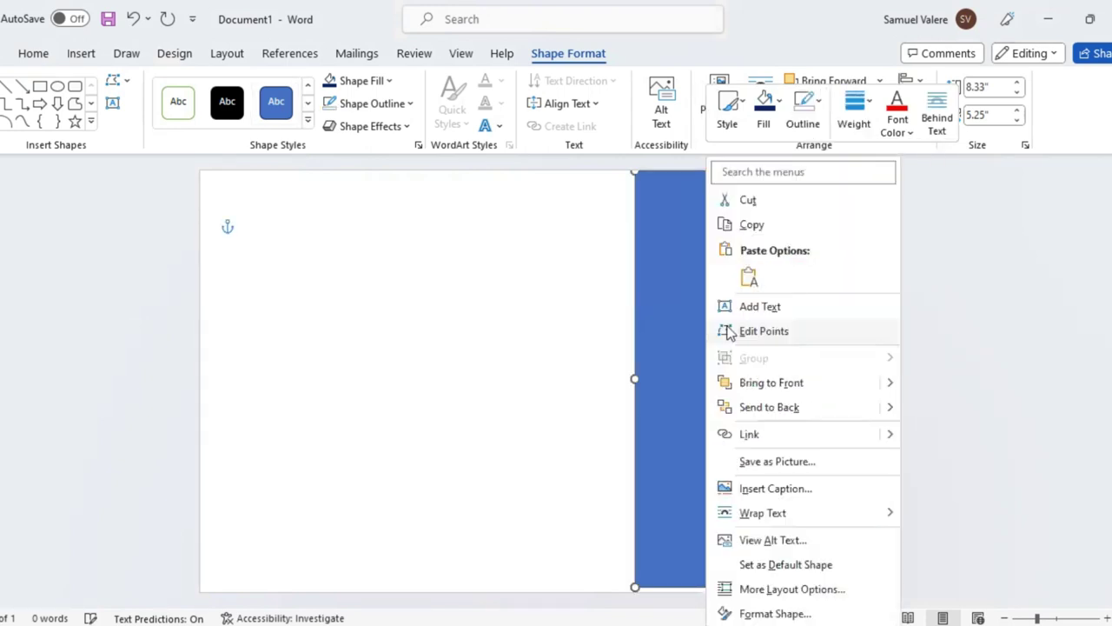
left_click(647, 198)
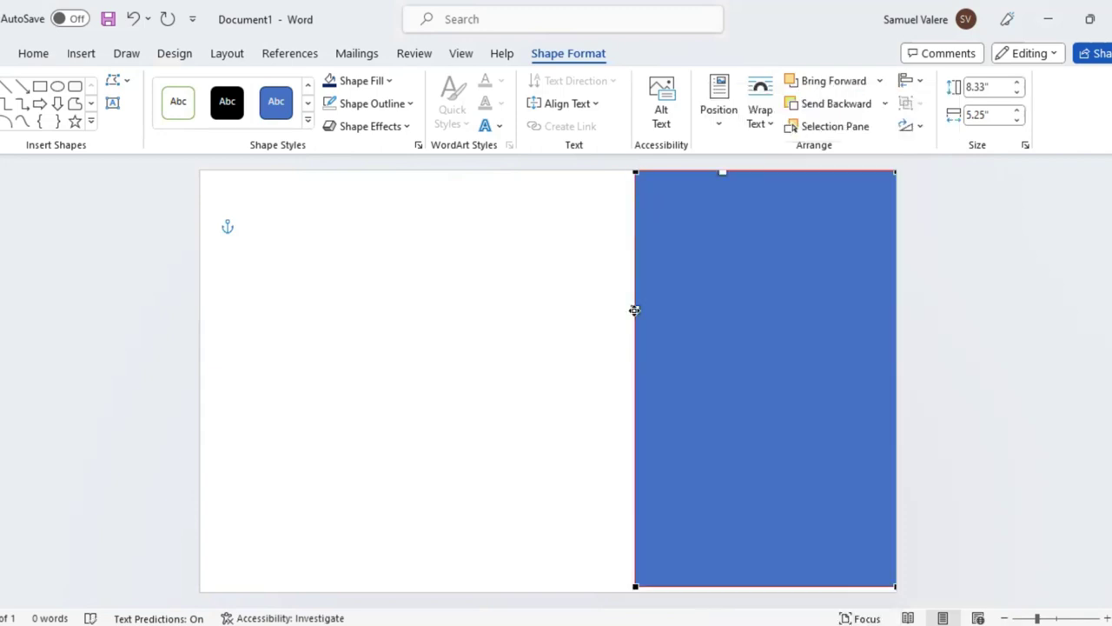
Slide the top-left vertex right and bend the left edge and bottom-left handles into an S-curve.
left_click_drag(640, 172, 747, 172)
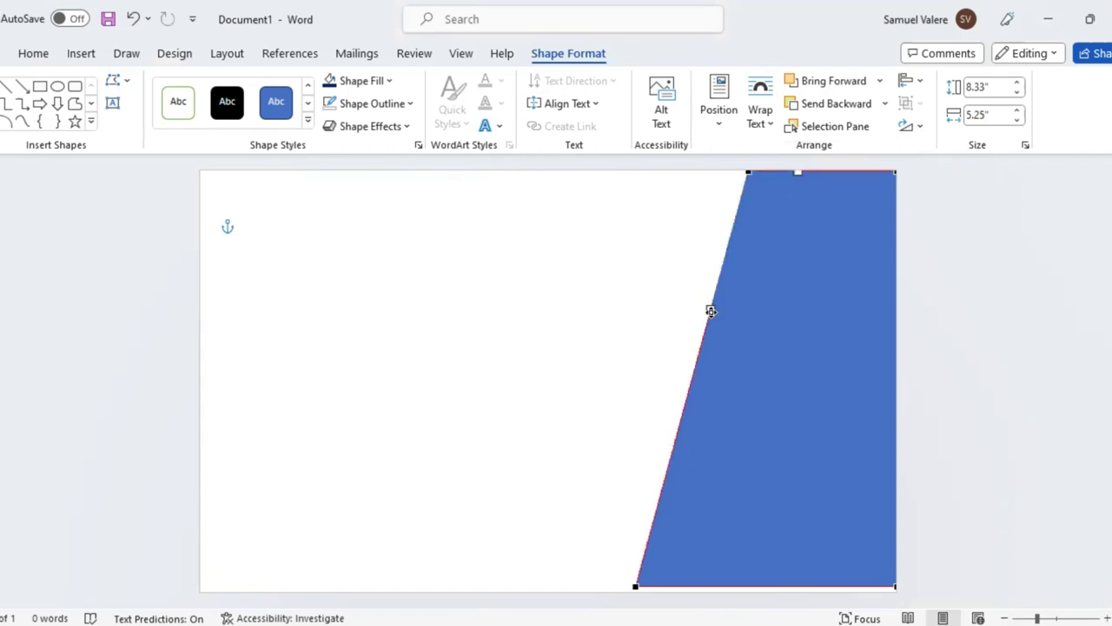
mouse_move(711, 311)
left_mouse_down()
mouse_move(836, 335)
mouse_move(882, 309)
left_mouse_up()
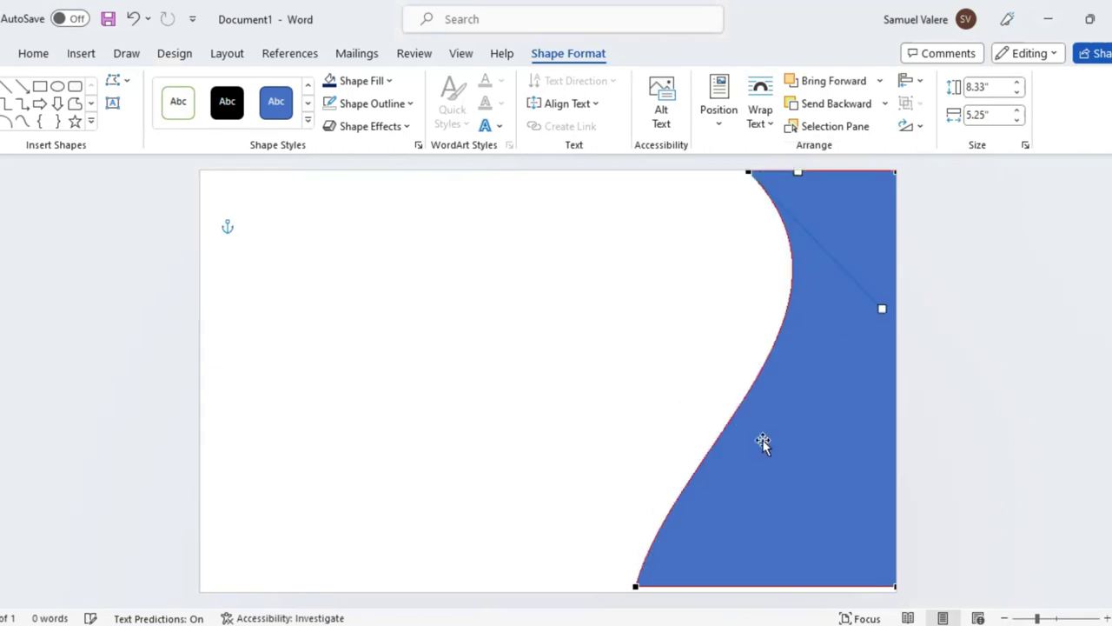
left_click(637, 585)
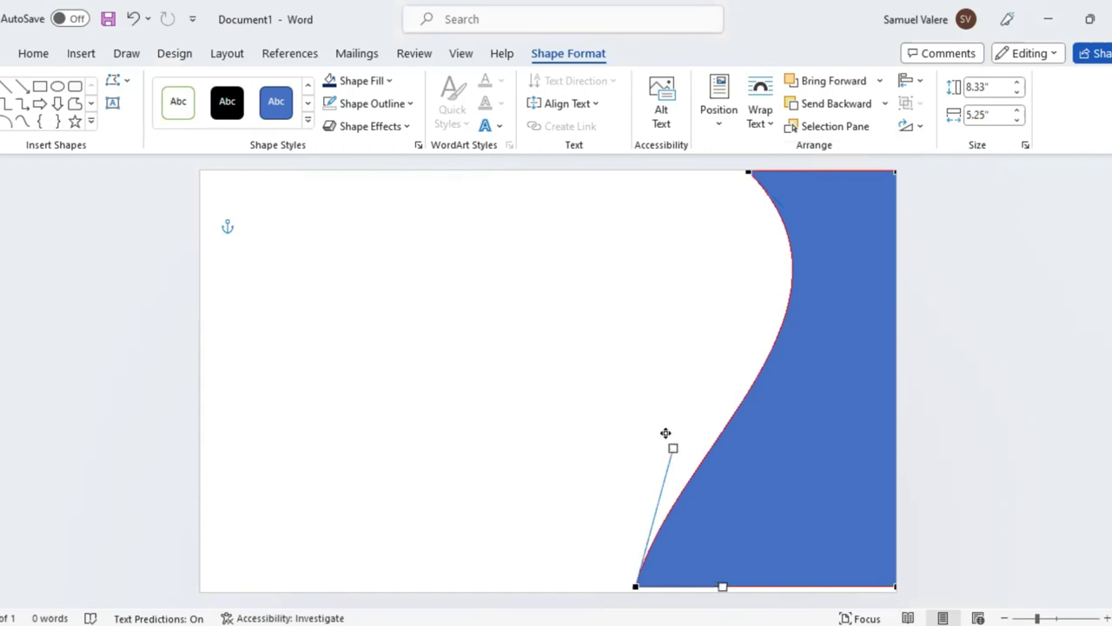
mouse_move(673, 448)
left_mouse_down()
mouse_move(643, 416)
mouse_move(539, 460)
left_mouse_up()
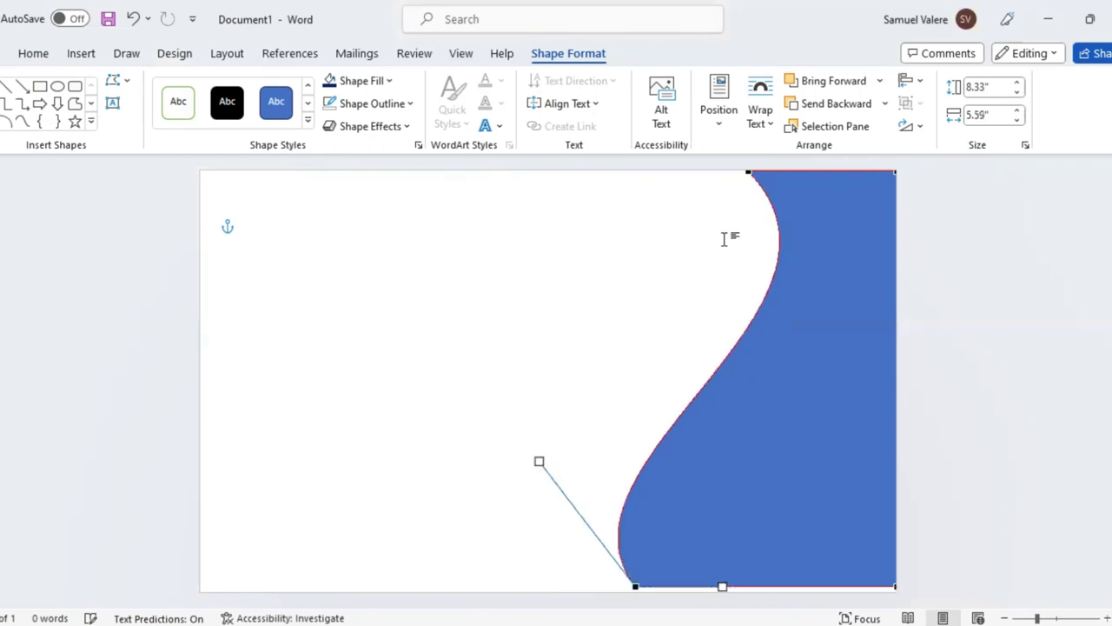
mouse_move(767, 172)
left_mouse_down()
mouse_move(801, 172)
mouse_move(842, 229)
mouse_move(822, 207)
left_mouse_up()
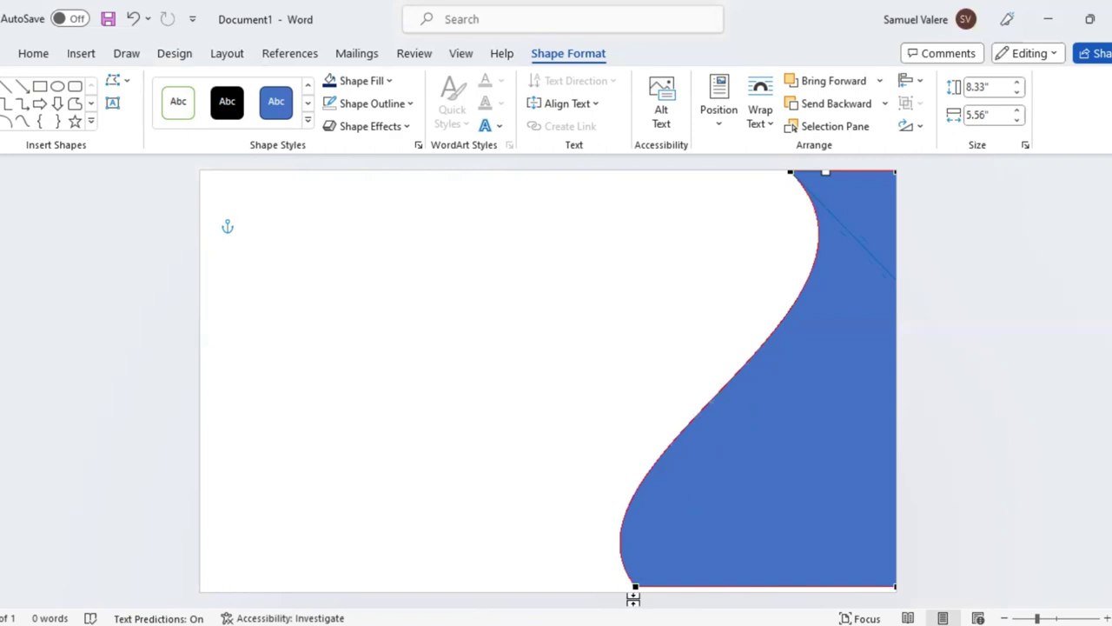
left_click_drag(635, 585, 576, 439)
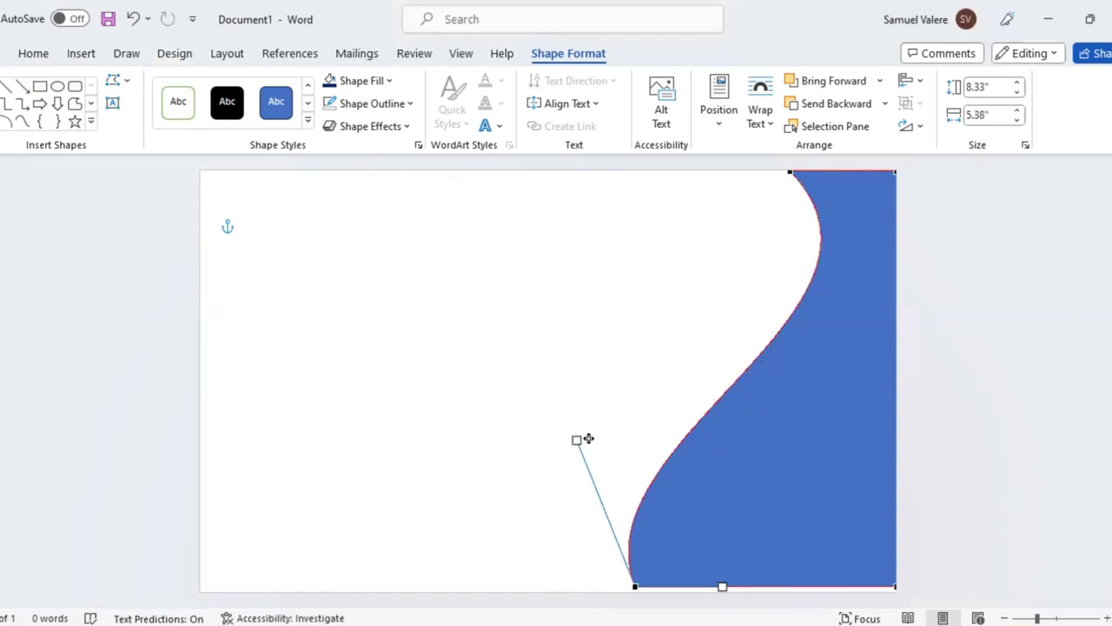
left_click_drag(588, 439, 585, 404)
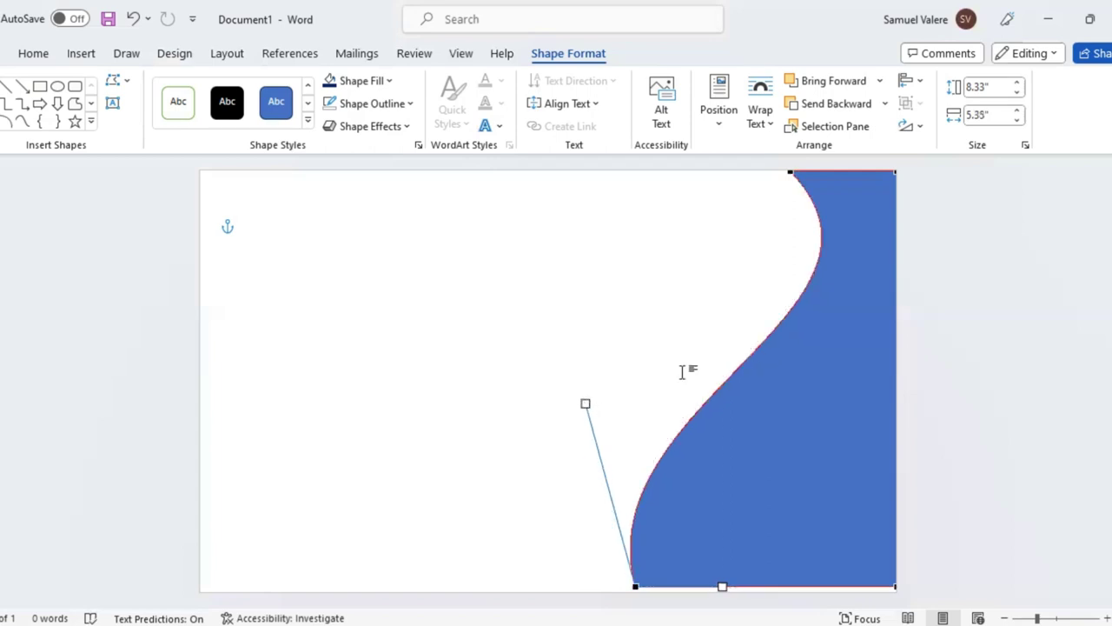
Stretch the wave to the page's top and bottom edges, then Ctrl-drag a copy to the left.
left_click(808, 246)
left_click(762, 174)
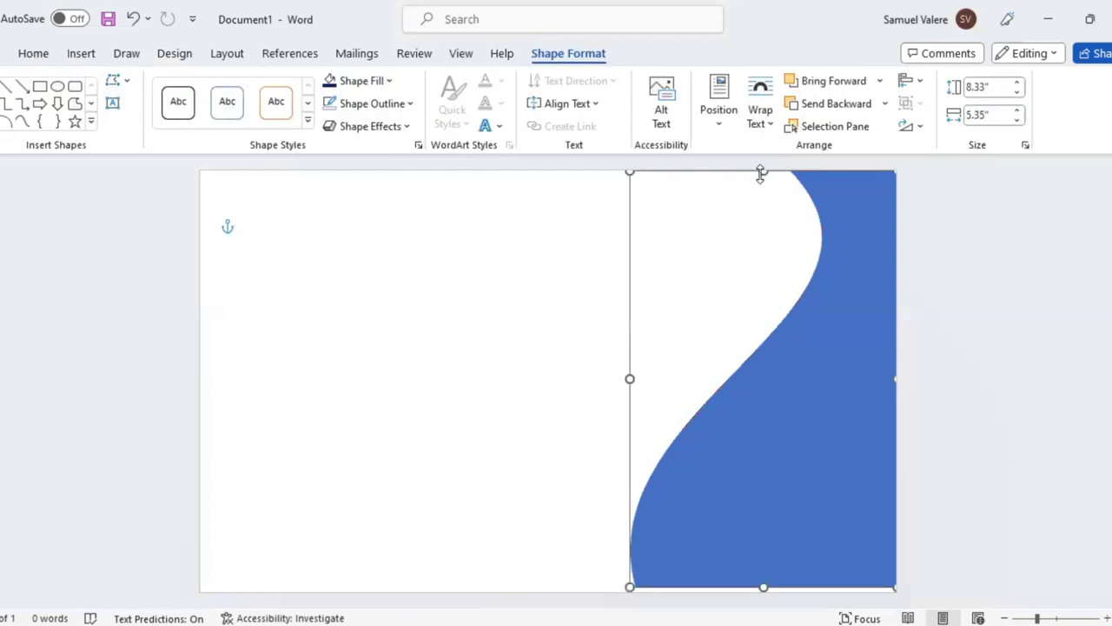
left_click_drag(761, 174, 755, 170)
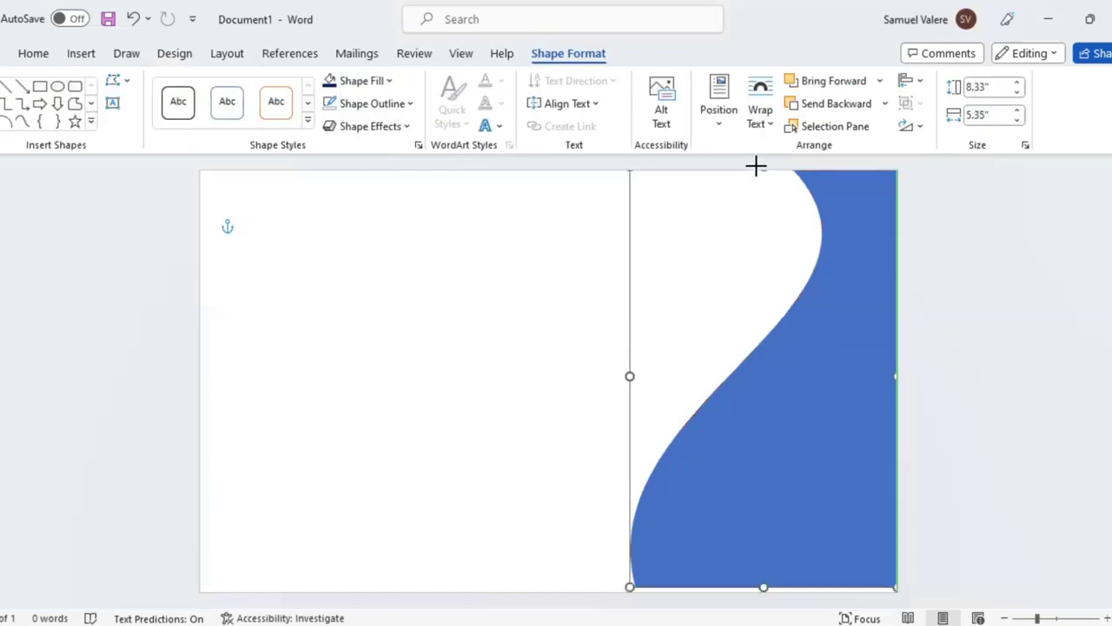
left_click_drag(763, 588, 759, 611)
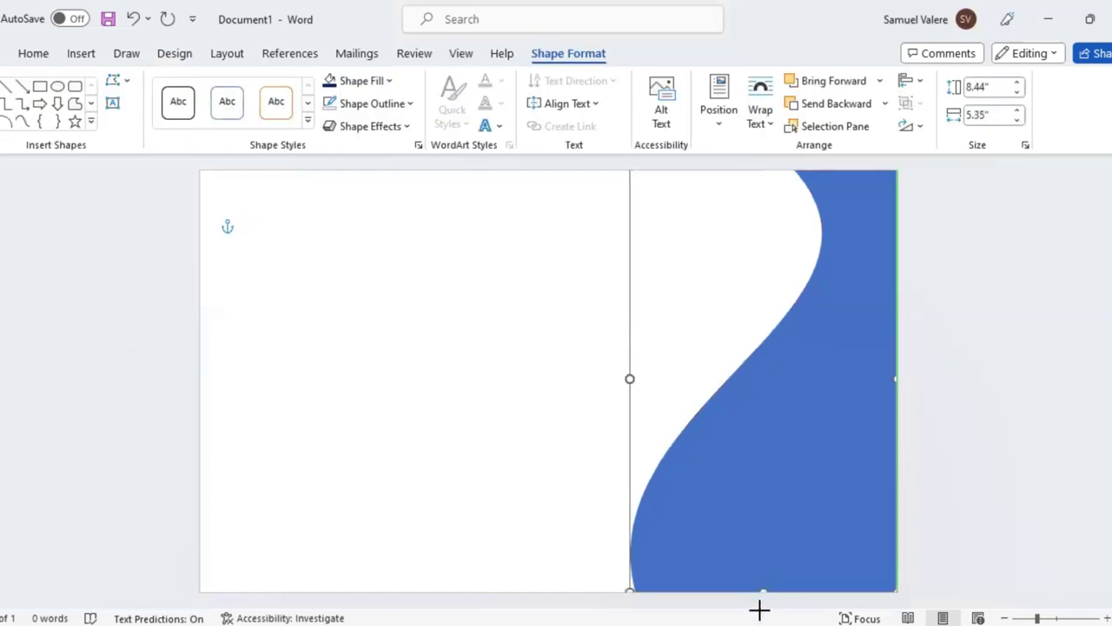
mouse_move(790, 489)
left_mouse_down()
mouse_move(807, 488)
mouse_move(780, 479)
left_mouse_up()
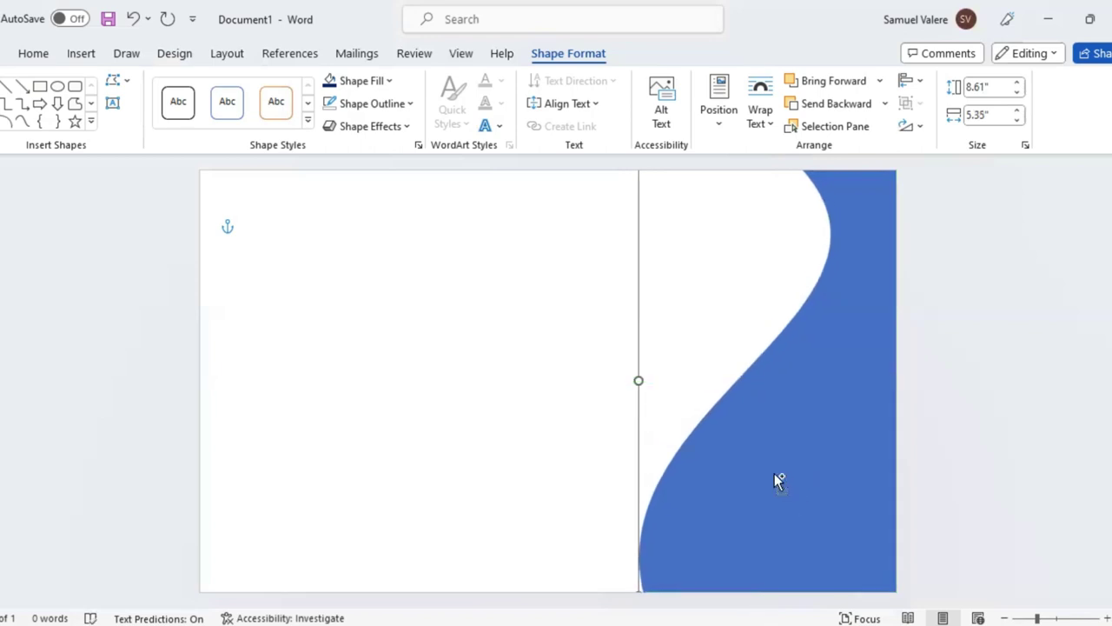
mouse_move(778, 481)
left_mouse_down()
mouse_move(613, 436)
mouse_move(407, 457)
left_mouse_up()
Give the right wave a gradient fill, removing the 83% stop and setting a 0° angle.
left_click(764, 472)
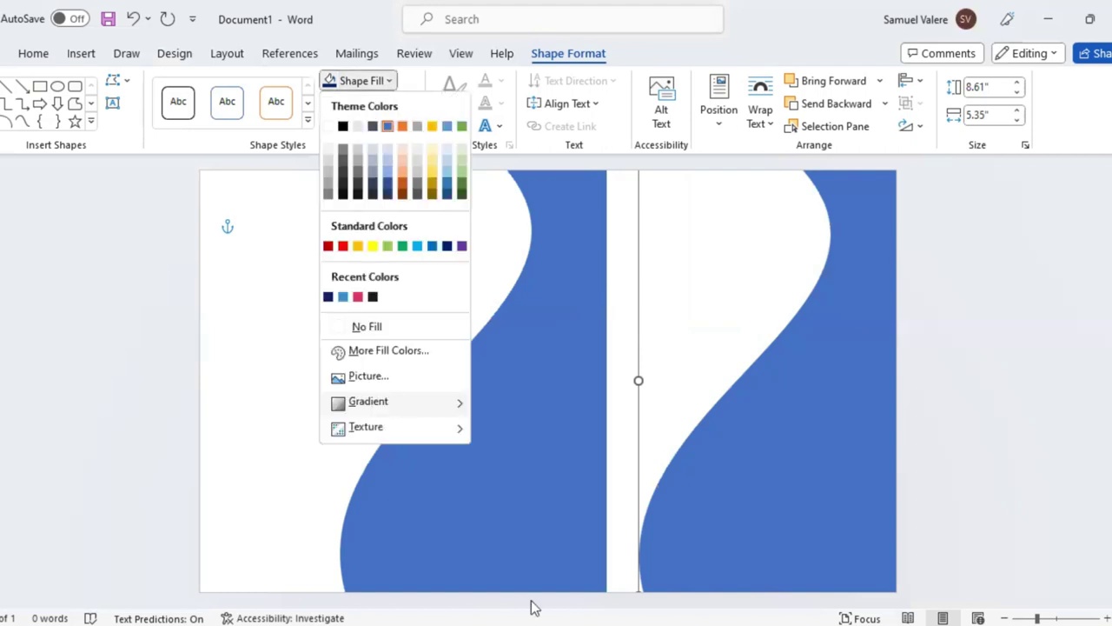
left_click(474, 606)
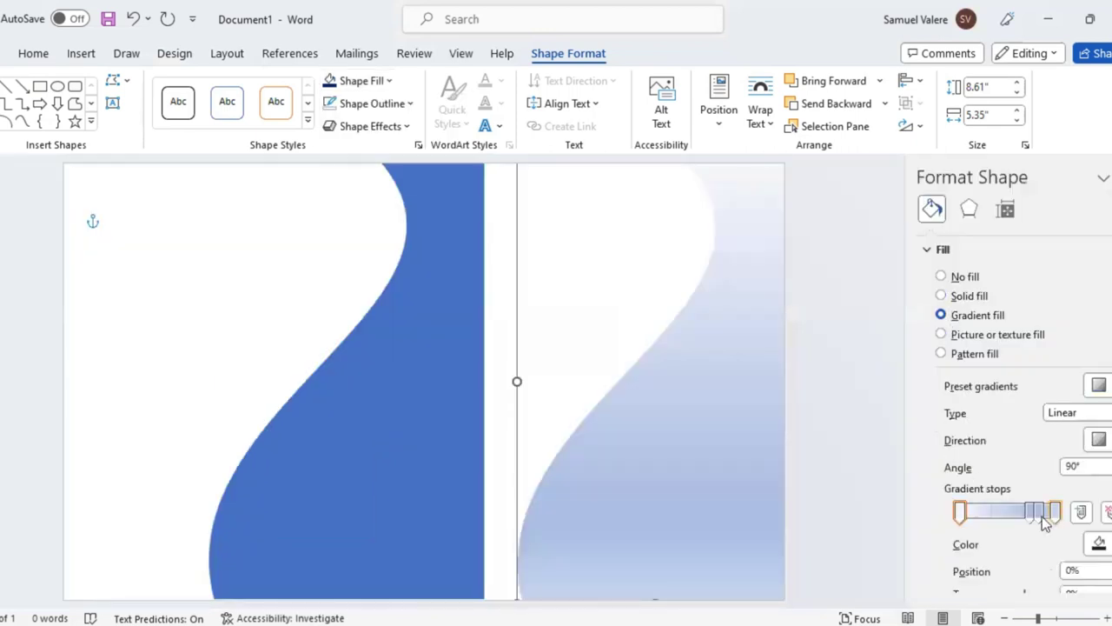
left_click(1039, 511)
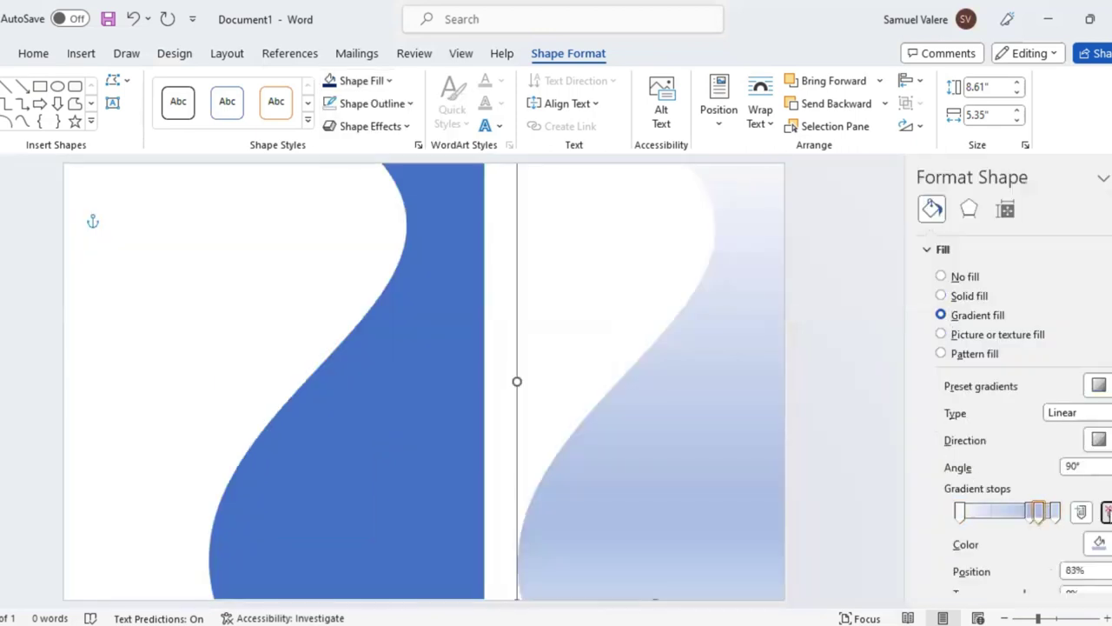
left_click(1106, 512)
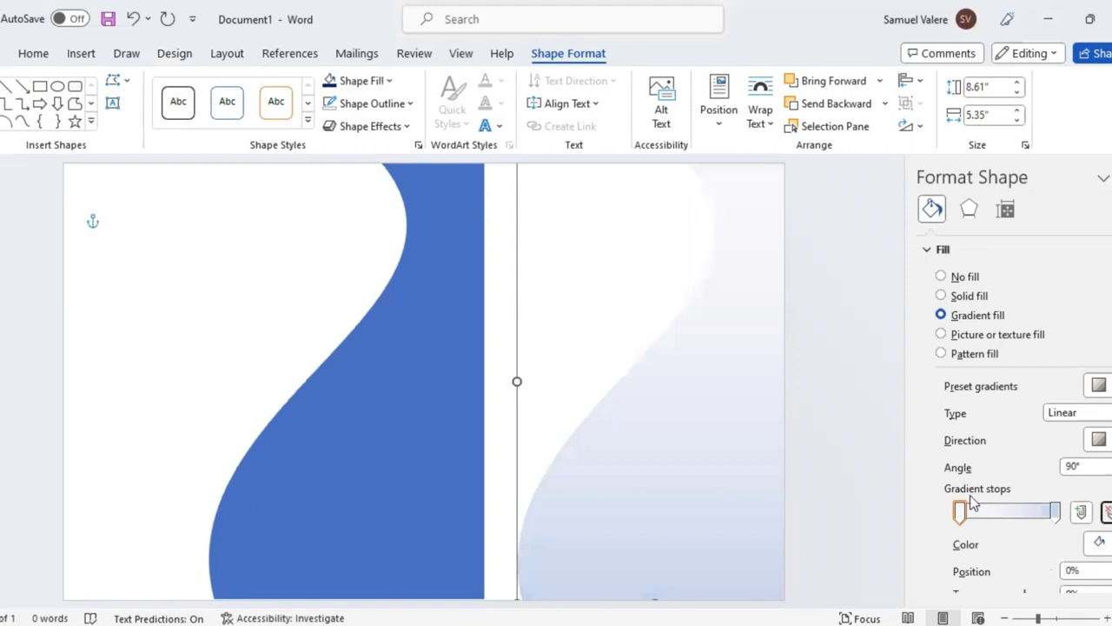
left_click(1055, 511)
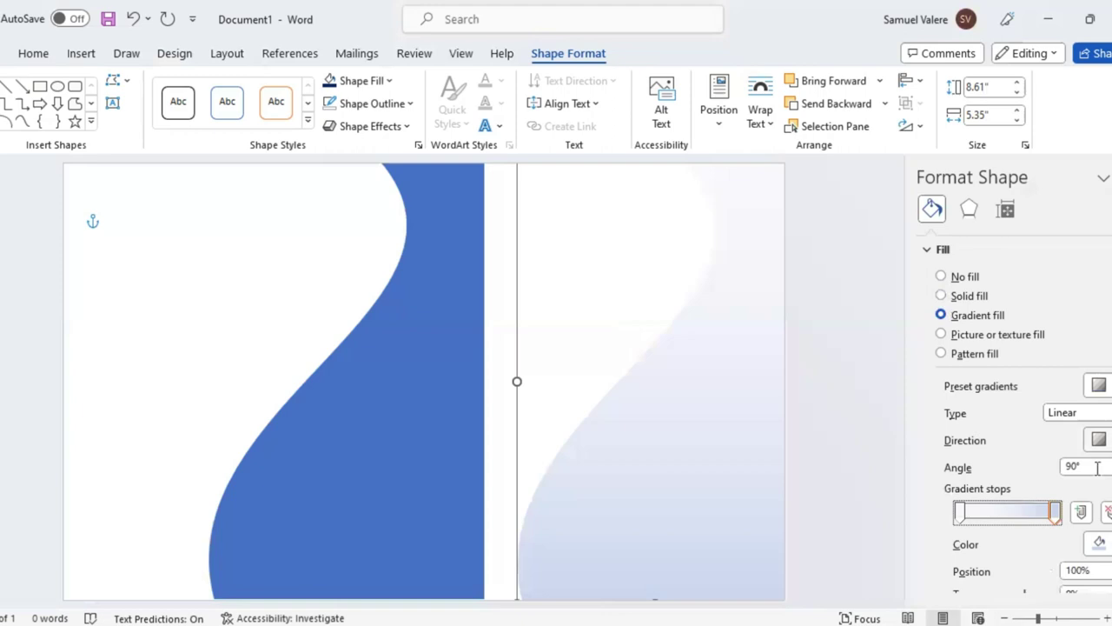
type("0")
key("shift+Tab")
Colour the 0% gradient stop dark navy and the end stop medium blue.
left_click(958, 513)
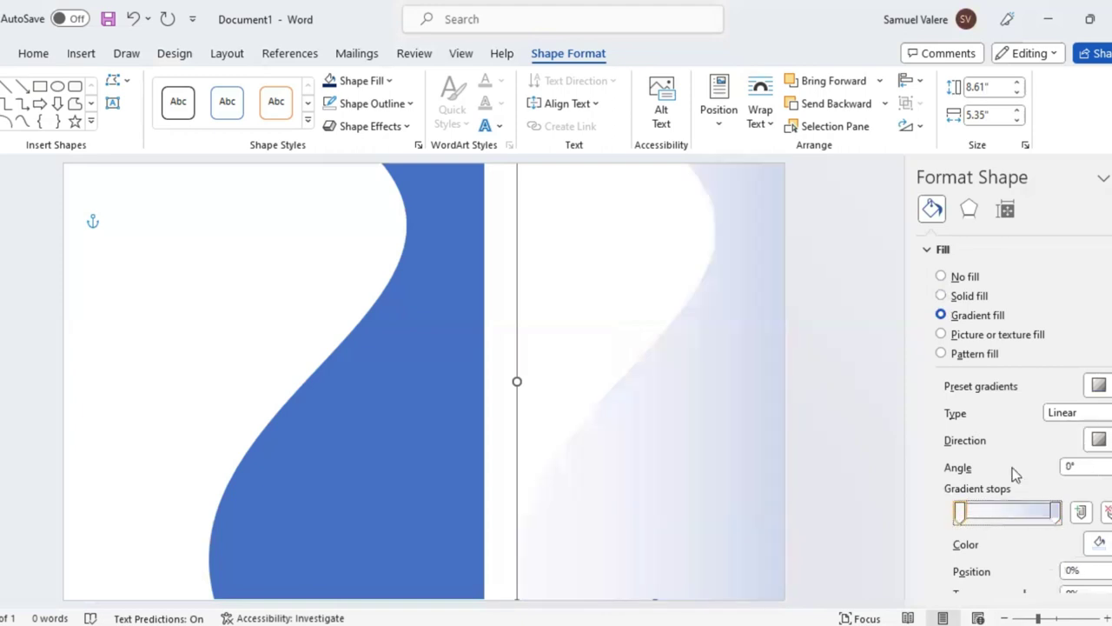
scroll(1011, 472, "down", 1)
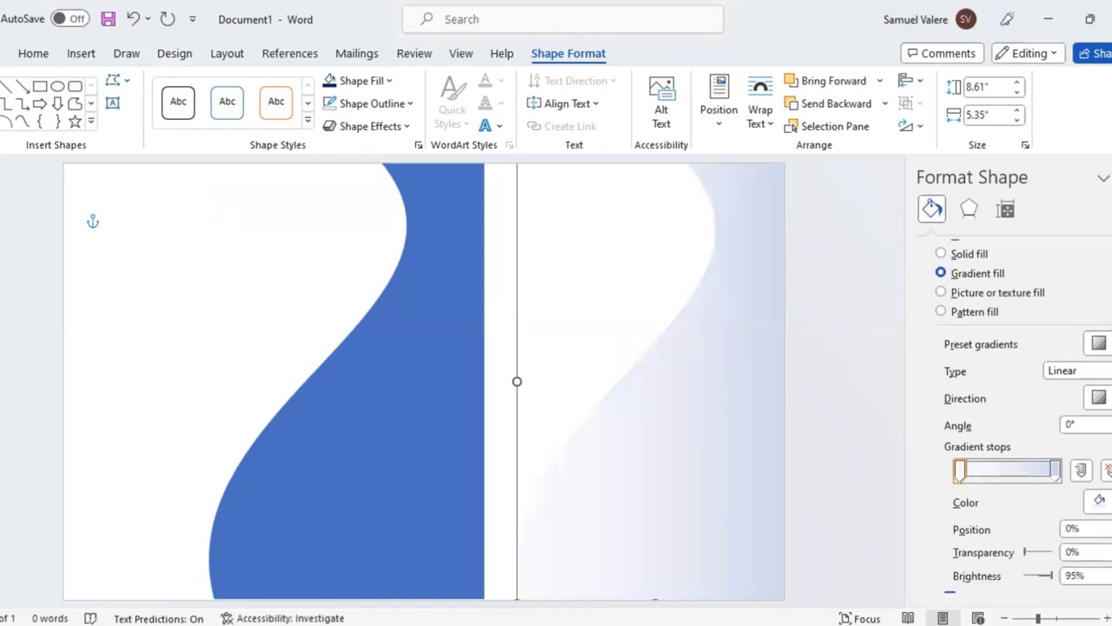
scroll(1011, 417, "down", 1)
key("alt+c")
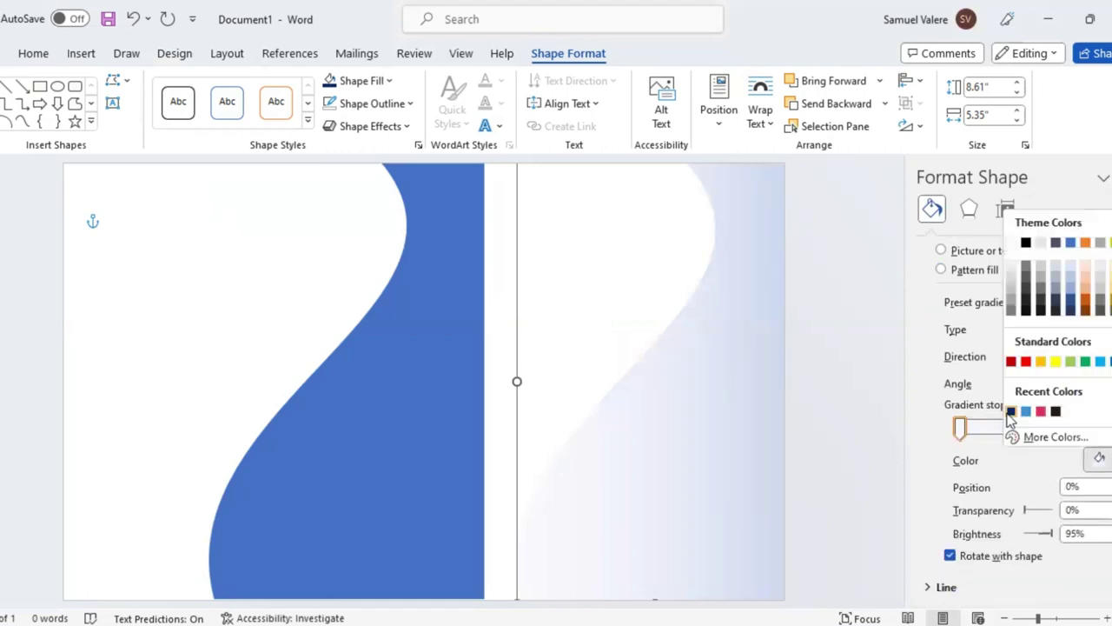
left_click(1011, 411)
left_click(1055, 427)
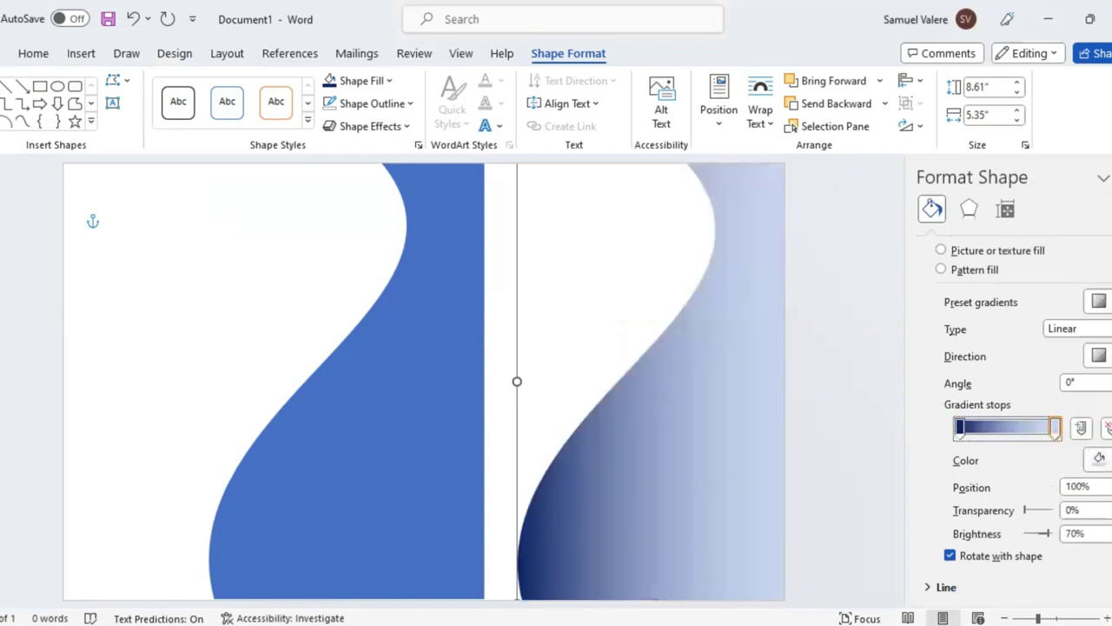
key("alt+c")
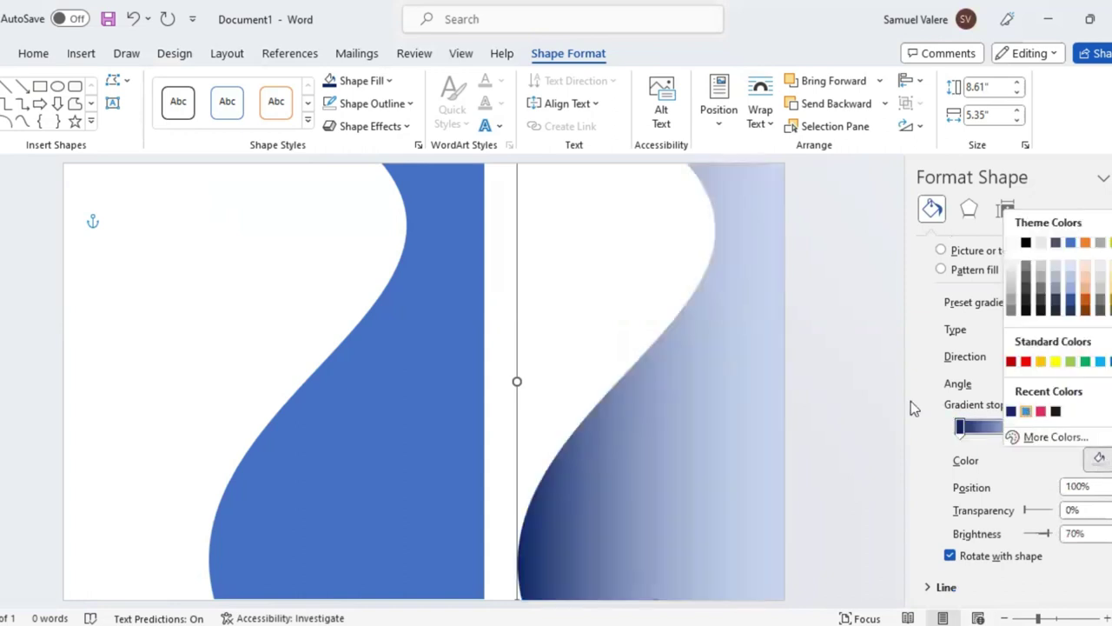
left_click(1026, 411)
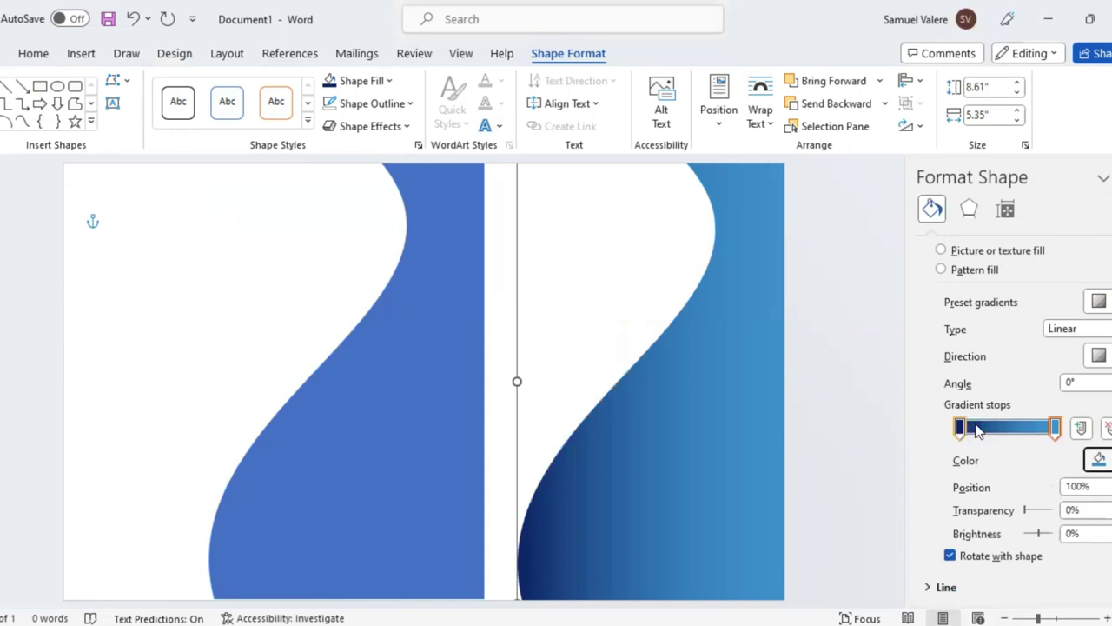
Add a dark stop near 34%, set a 45° diagonal direction, and move the end stop to ~82%.
left_click_drag(977, 428, 1000, 434)
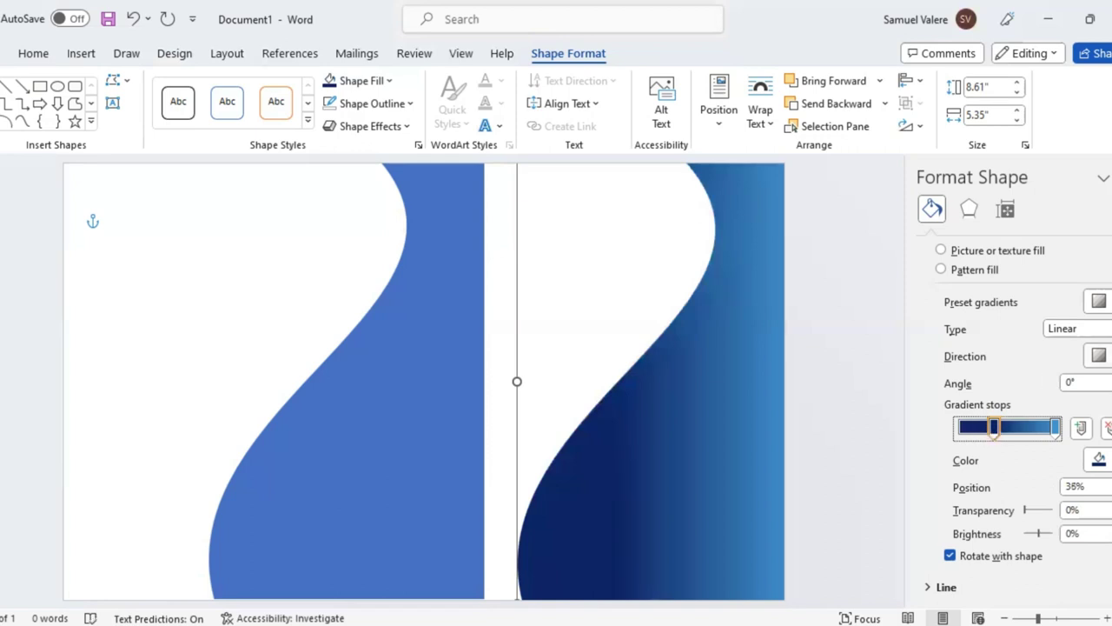
left_click(1099, 356)
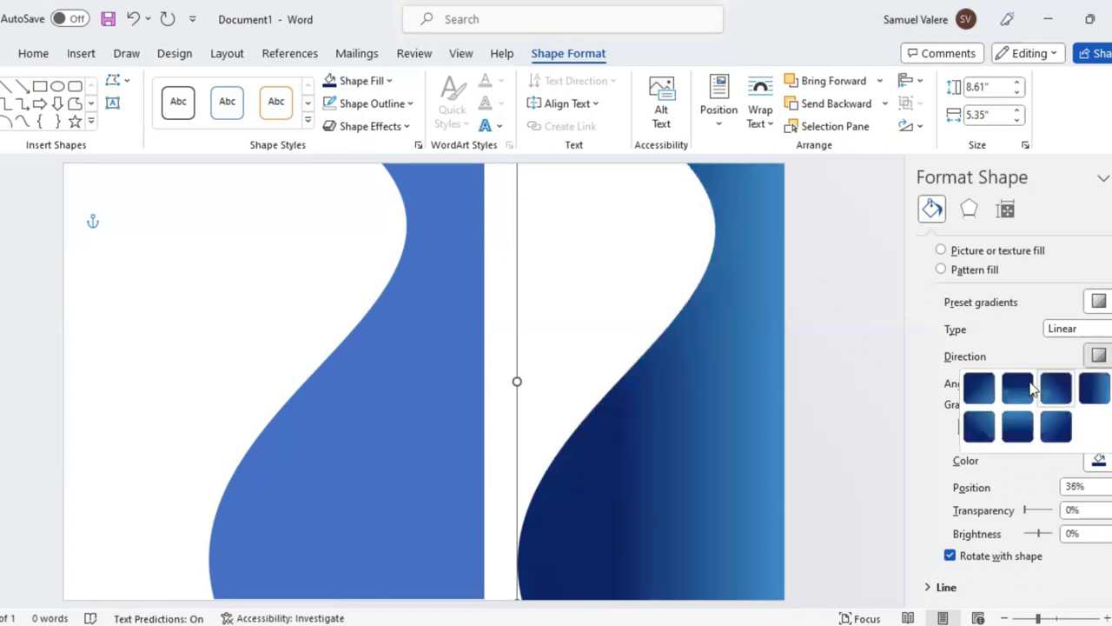
left_click(980, 389)
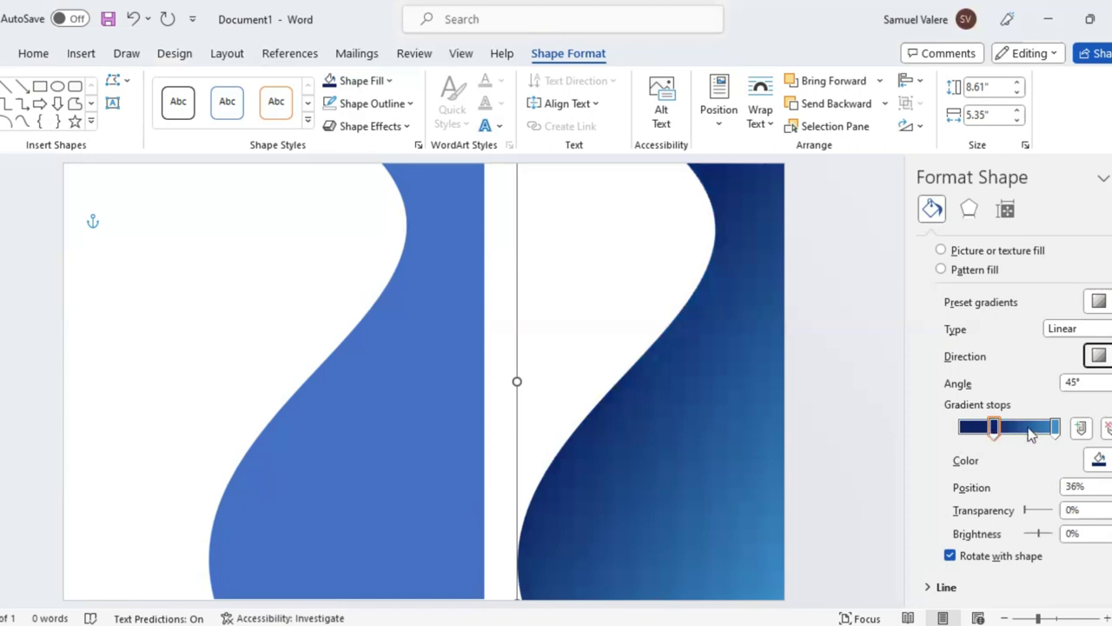
left_click_drag(1056, 429, 1001, 428)
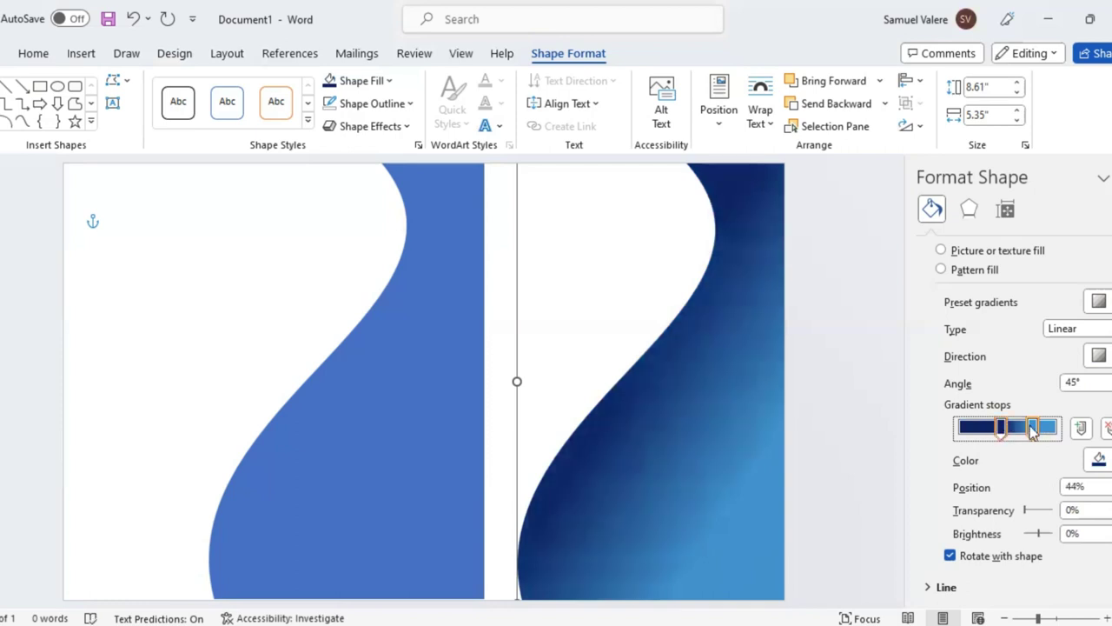
left_click(1035, 430)
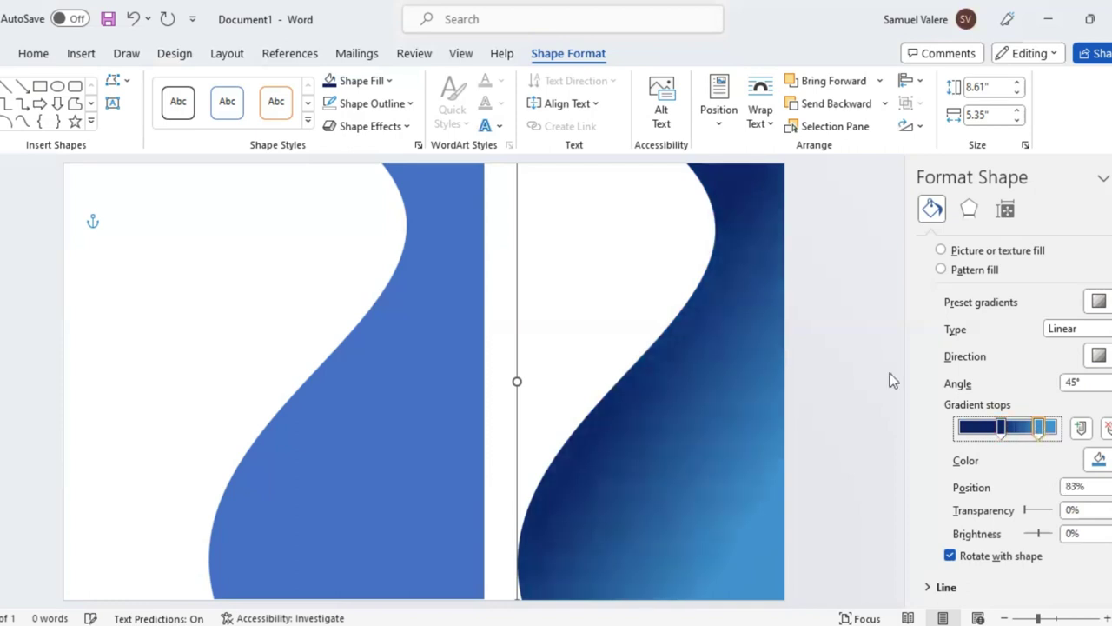
left_click(424, 336)
Move the solid blue wave onto the gradient wave, widen it, send it backward and fit it to the page height.
left_click_drag(425, 336, 570, 337)
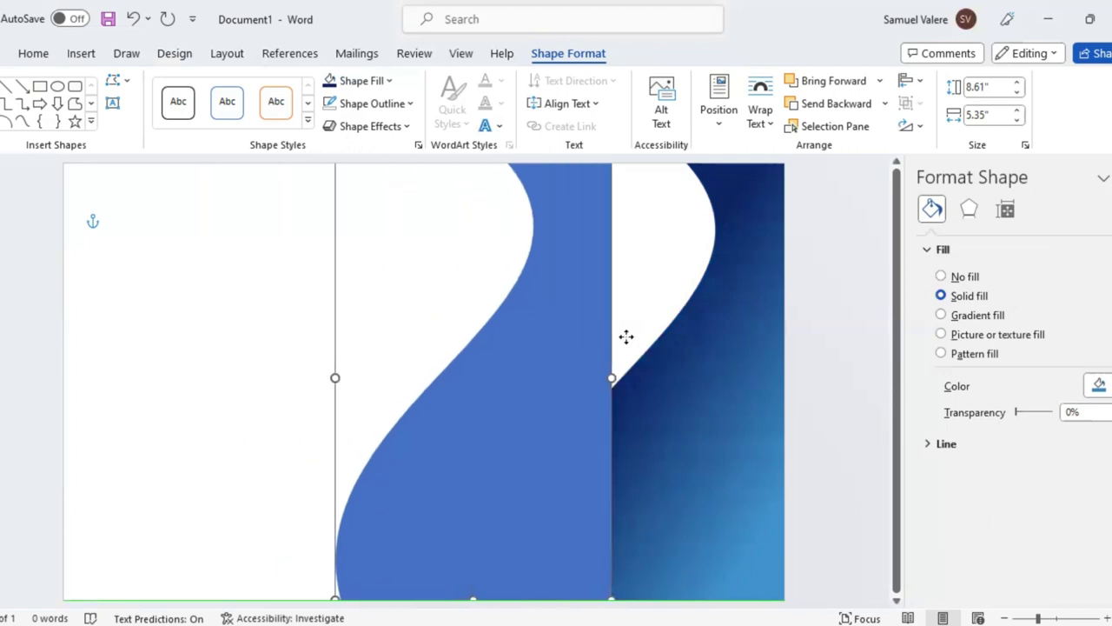
left_click_drag(570, 336, 736, 333)
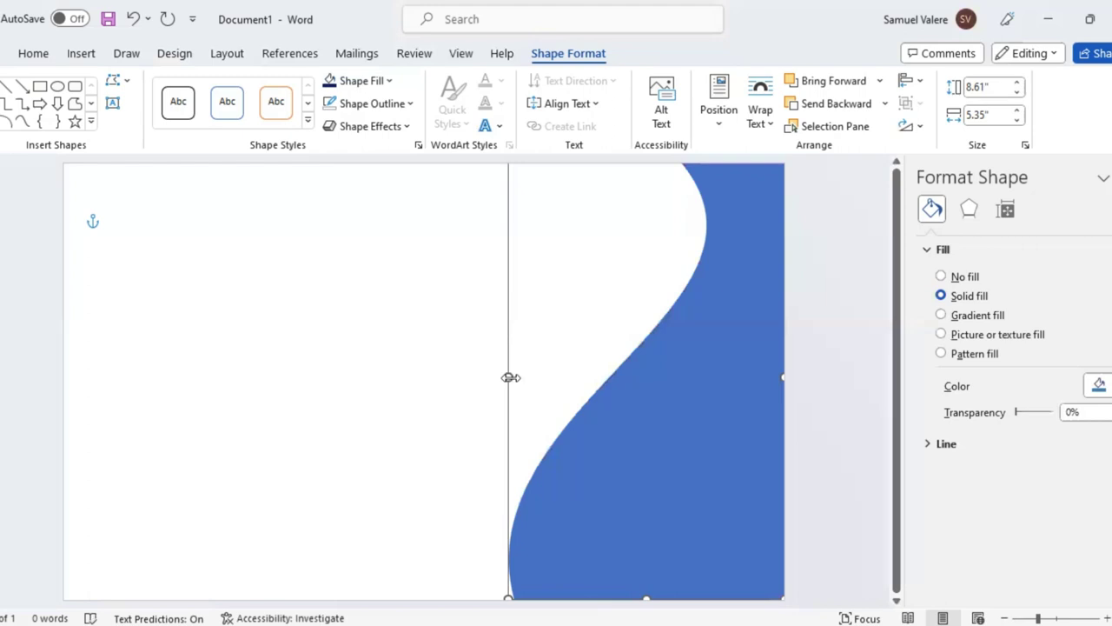
left_click_drag(507, 376, 486, 377)
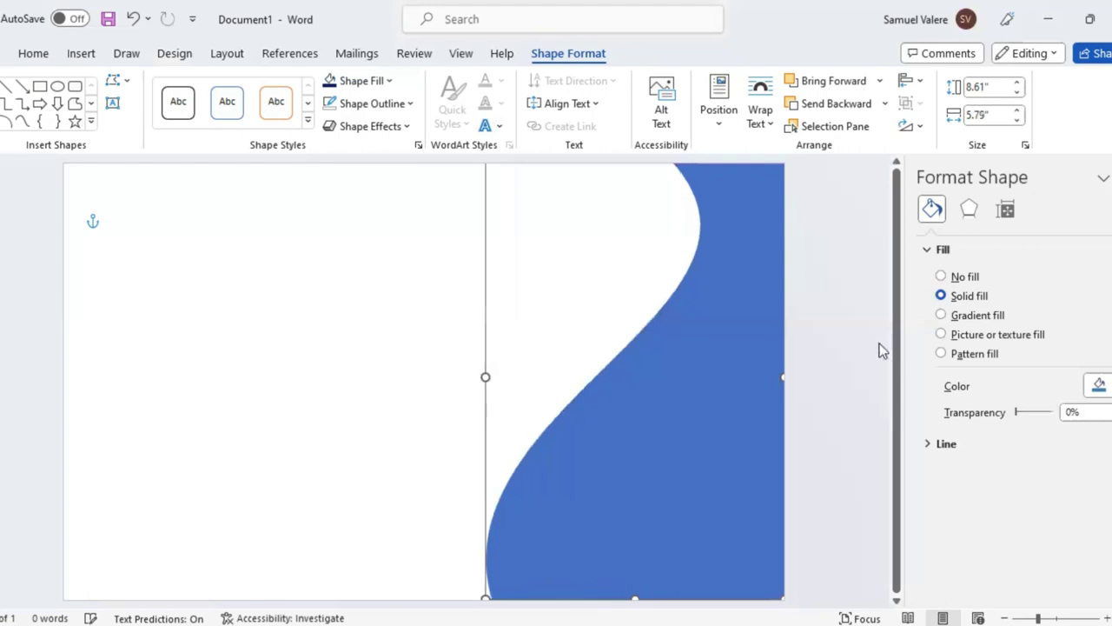
left_click(825, 106)
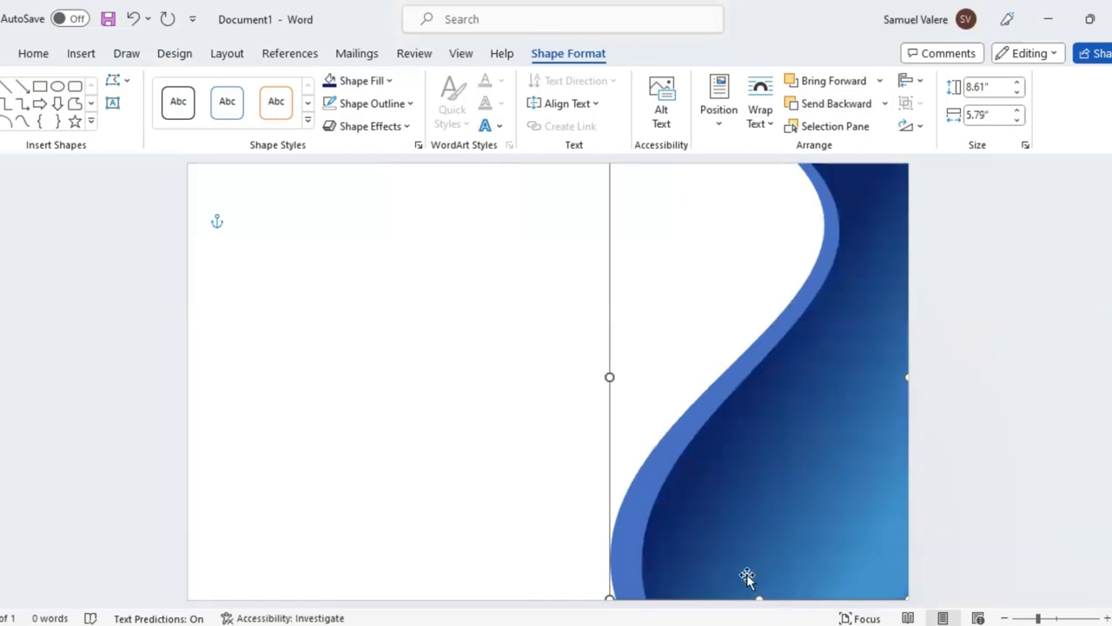
left_click_drag(759, 598, 756, 589)
left_click_drag(718, 396, 719, 403)
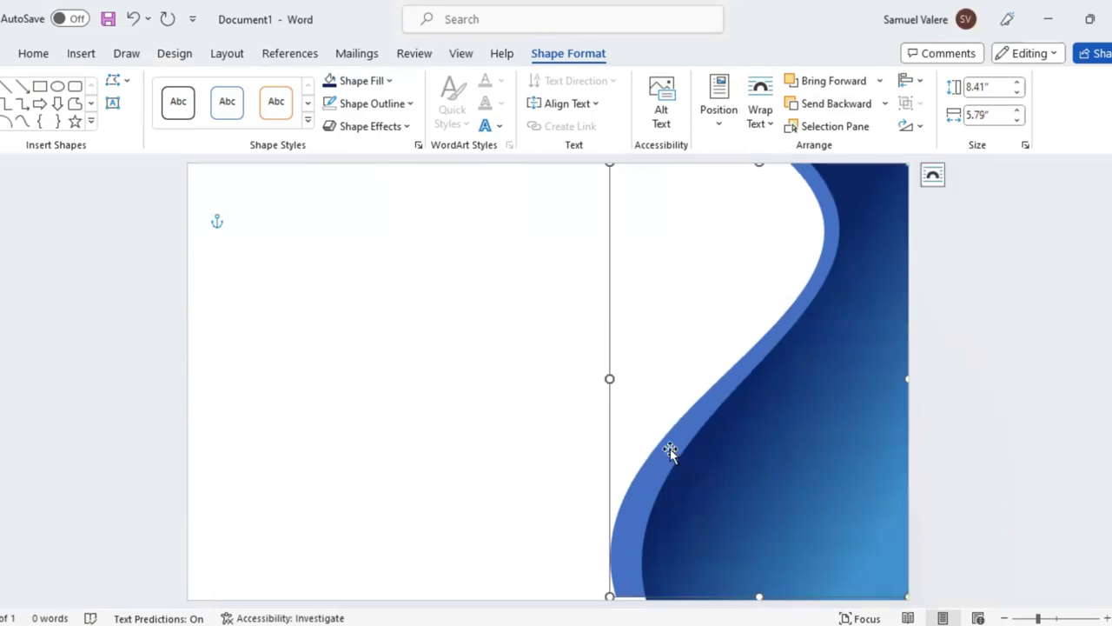
Edit the light-blue wave's points, pulling the top point left and bending the bottom-left point.
right_click(714, 337)
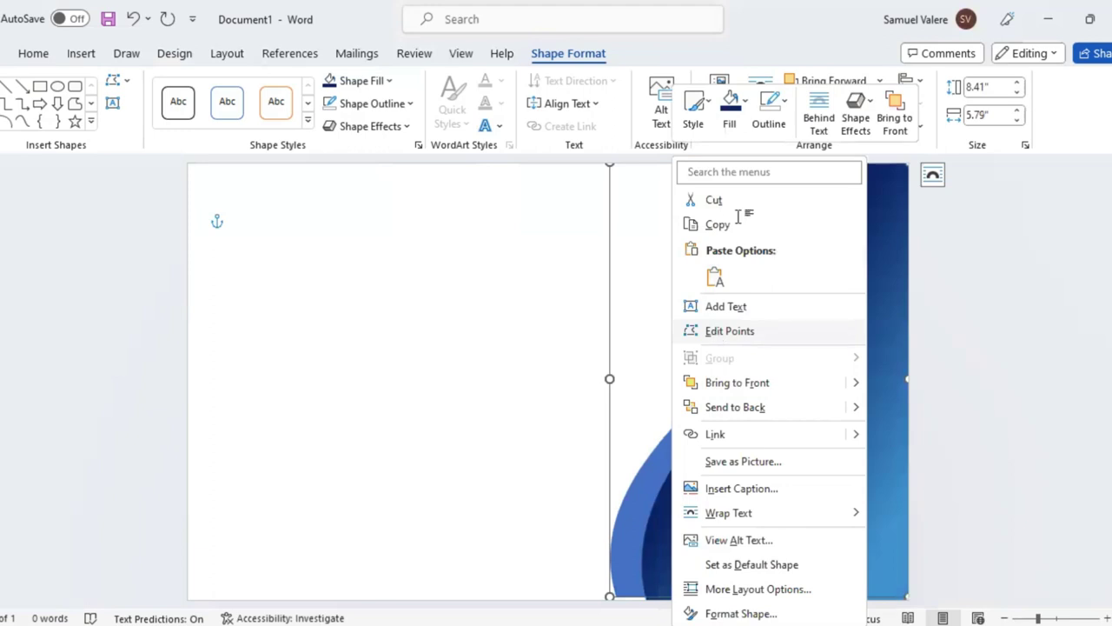
left_click(714, 331)
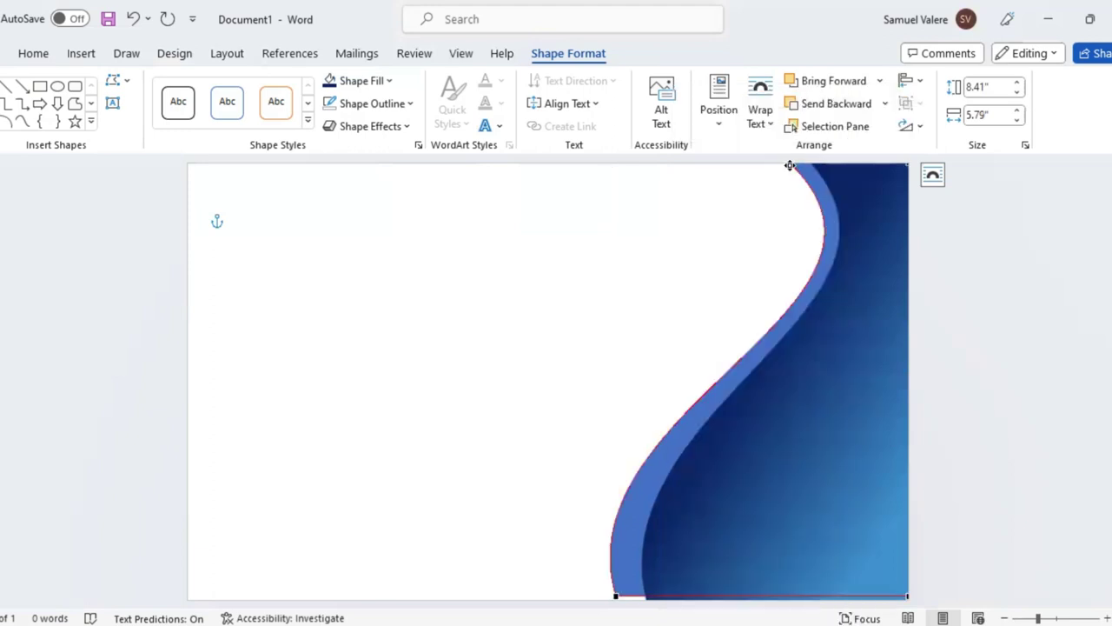
left_click_drag(789, 165, 735, 165)
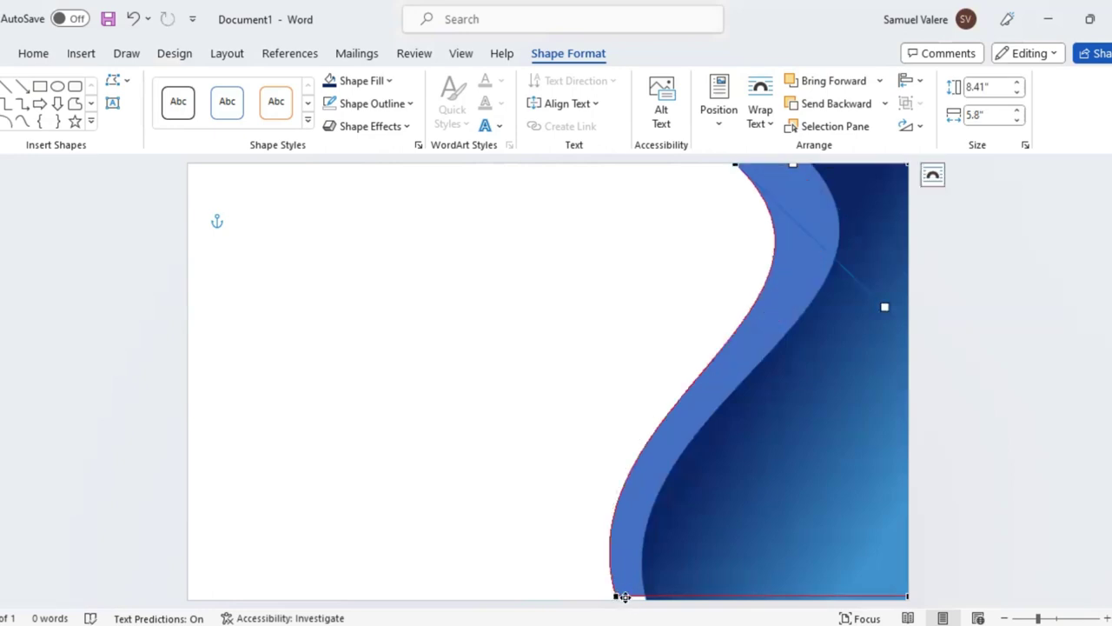
left_click_drag(618, 596, 636, 597)
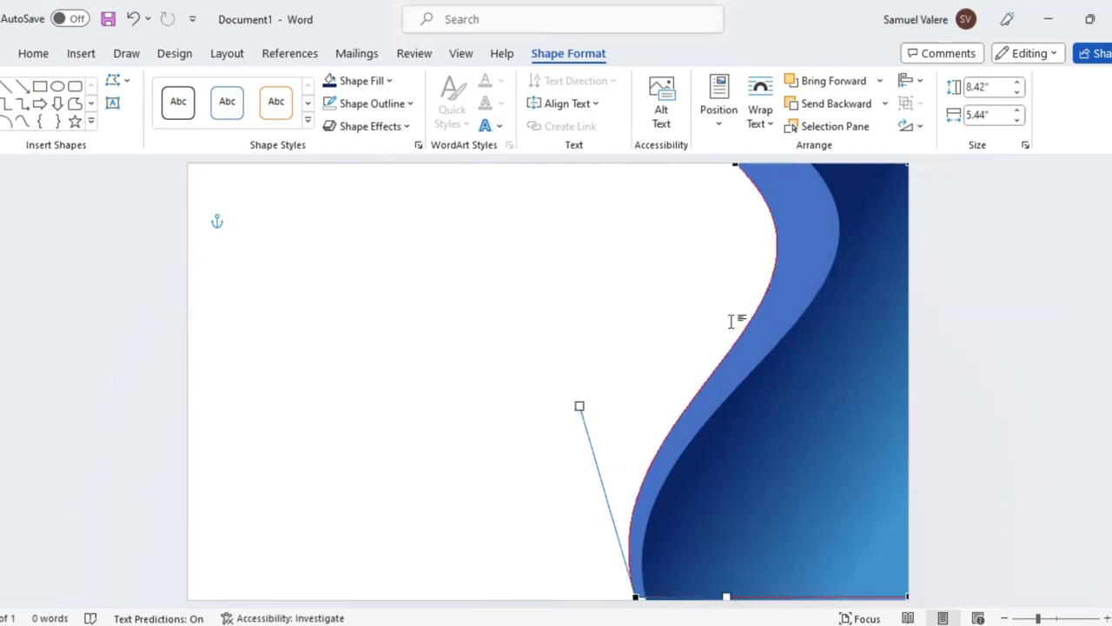
left_click(666, 343)
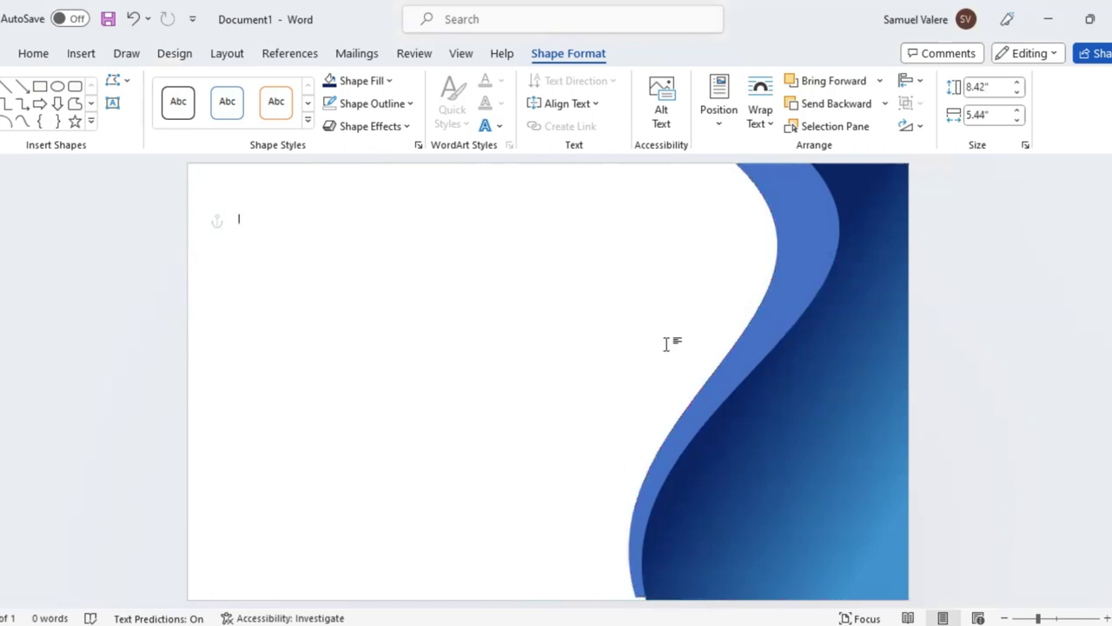
left_click(693, 424)
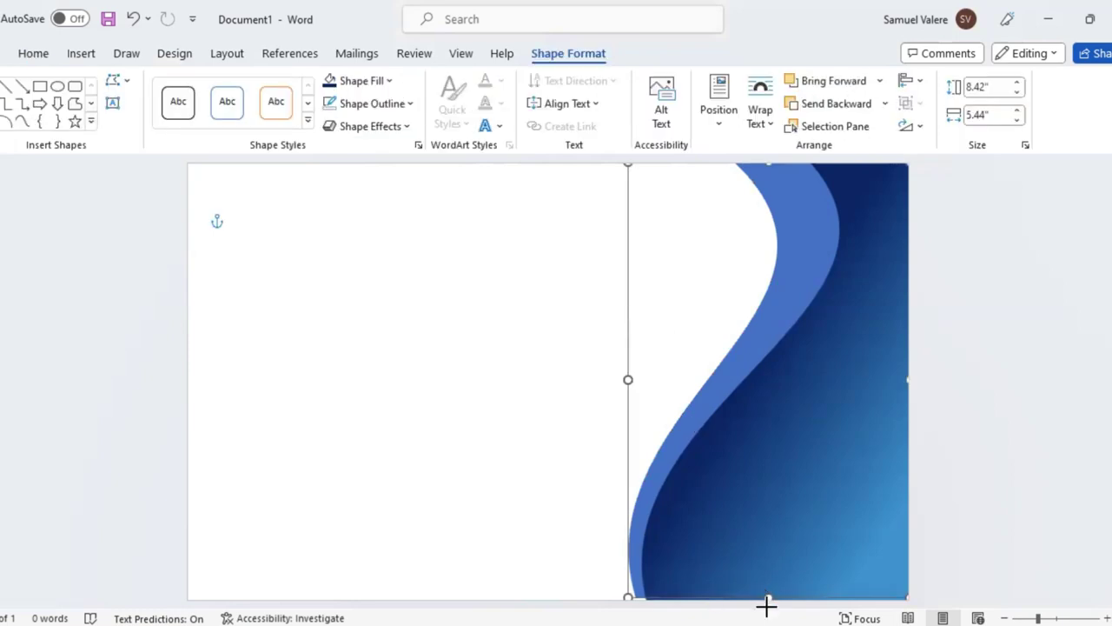
Fill the stripe wave pink, trim its left edge, and place a duplicate over the right side.
left_click_drag(766, 606, 766, 610)
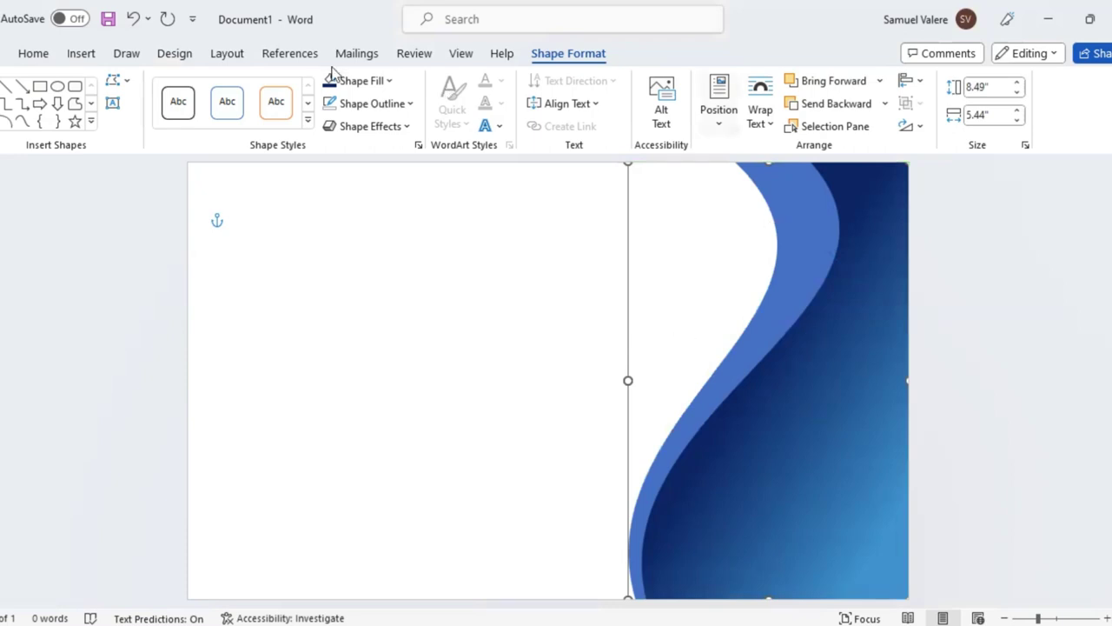
left_click(390, 81)
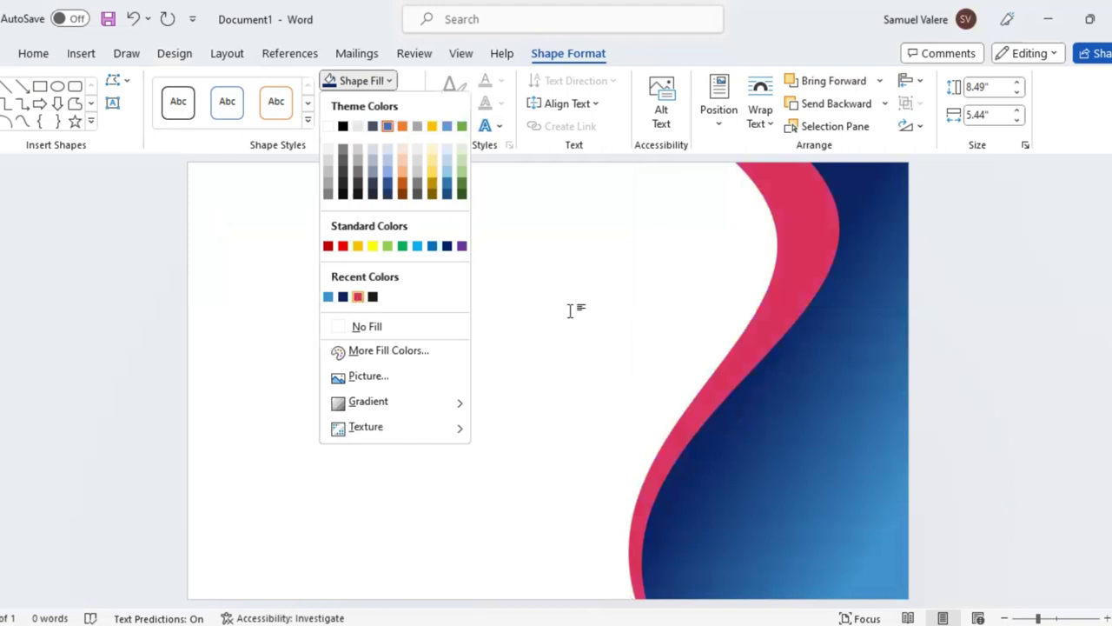
left_click(671, 313)
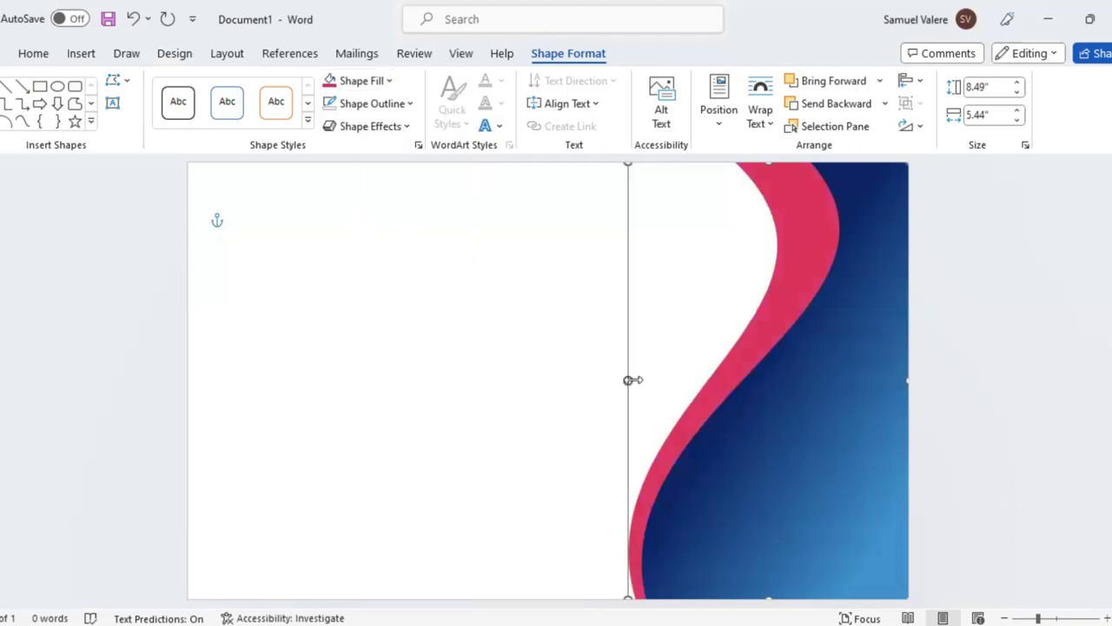
left_click_drag(628, 380, 632, 379)
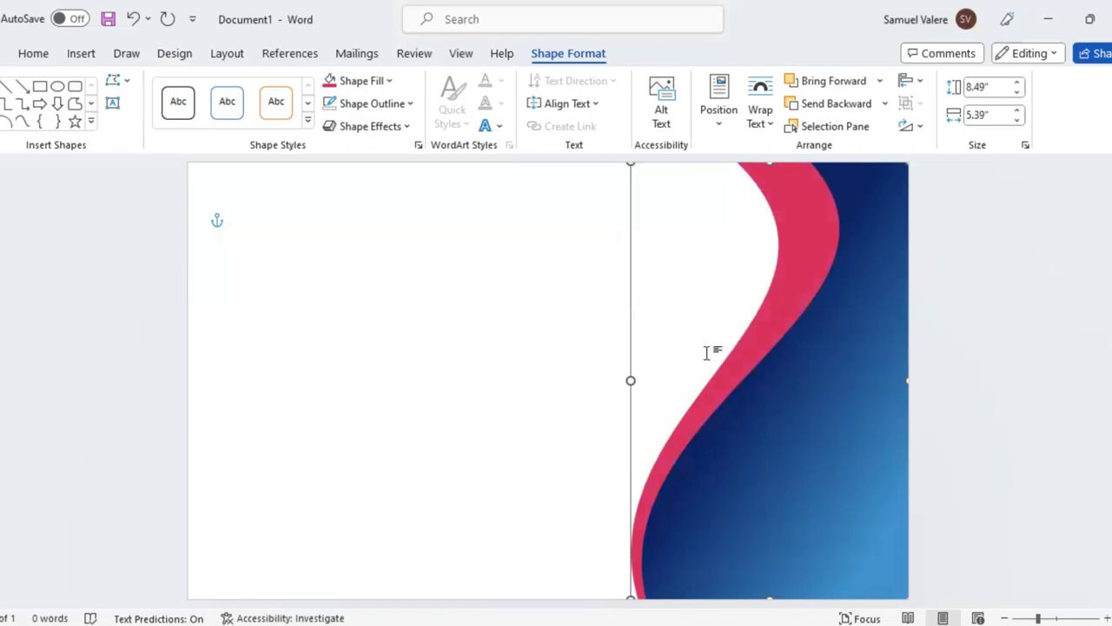
mouse_move(707, 358)
left_mouse_down()
mouse_move(782, 348)
mouse_move(632, 381)
mouse_move(596, 377)
left_mouse_up()
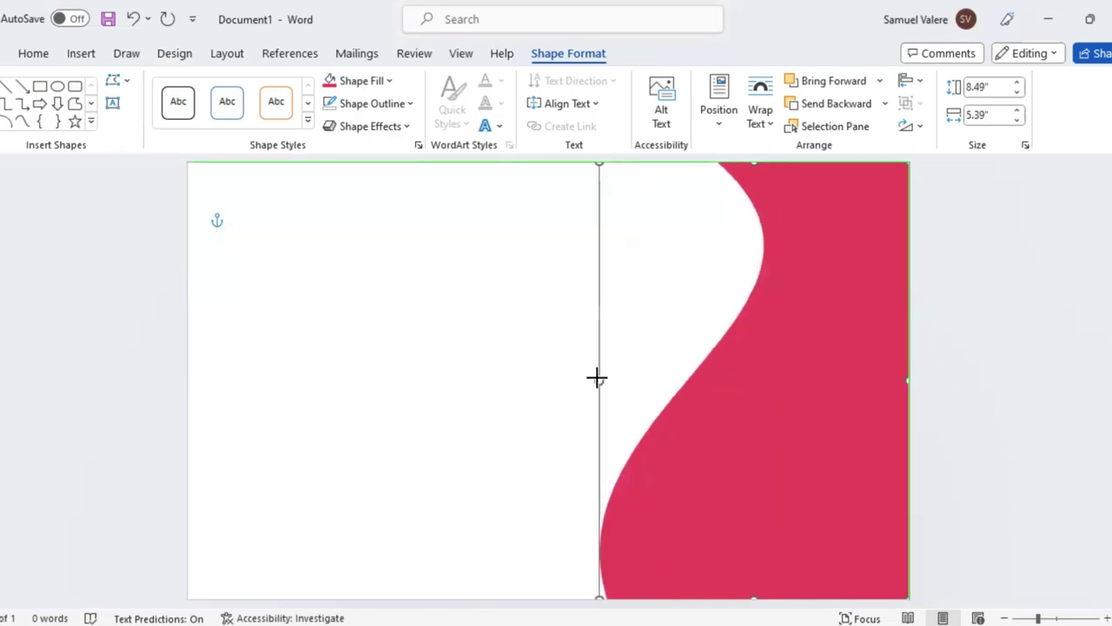
Send the wave copy backward and give it the navy-to-blue gradient fill.
left_click(819, 109)
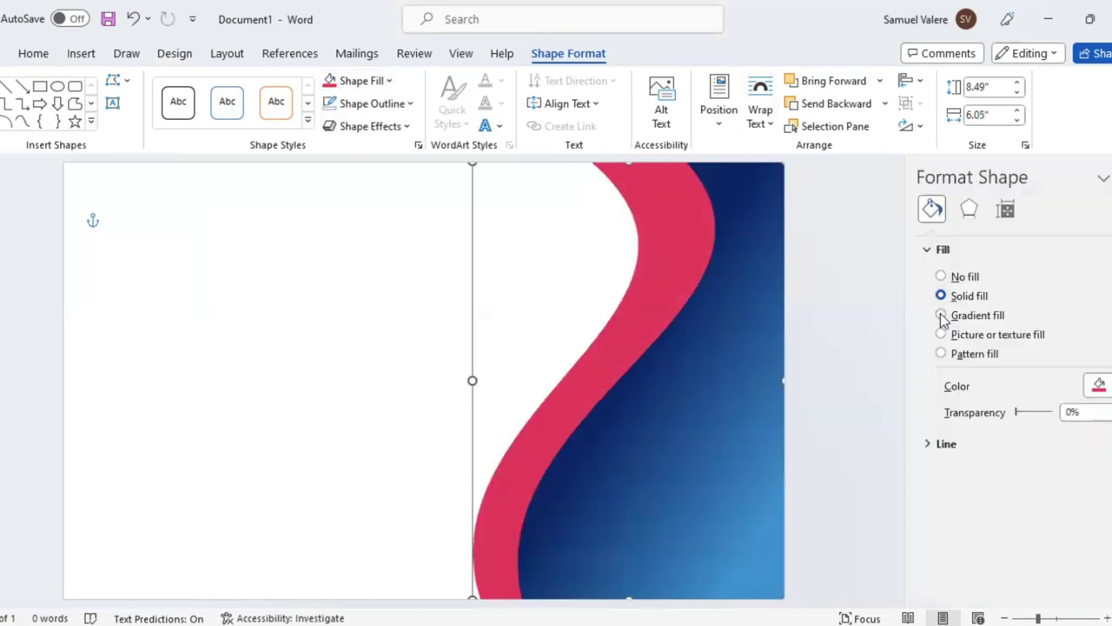
left_click(941, 316)
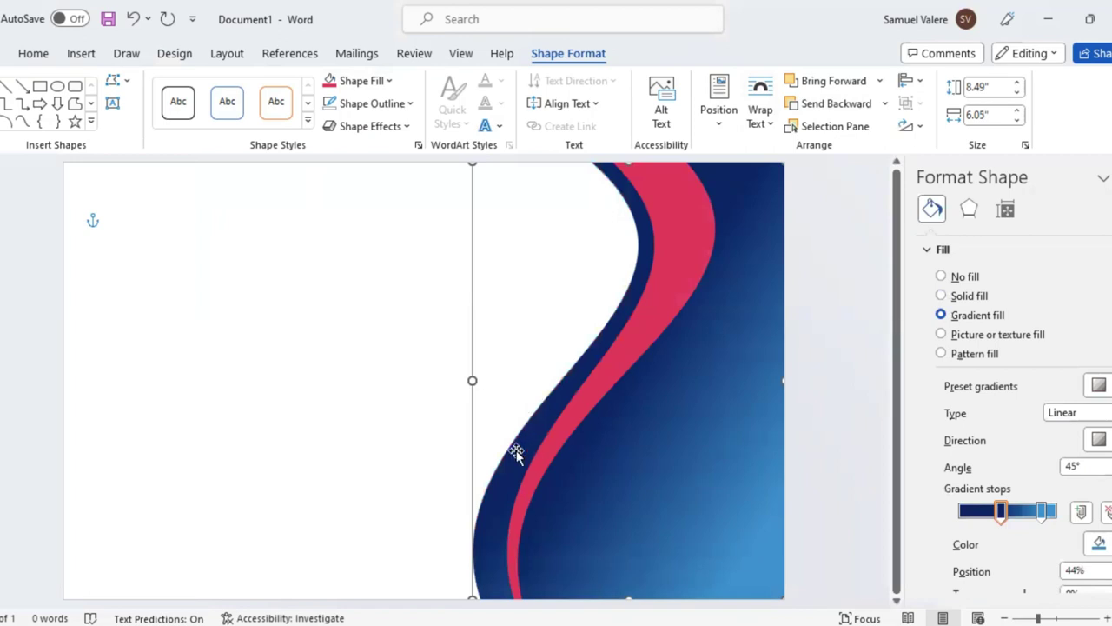
right_click(495, 430)
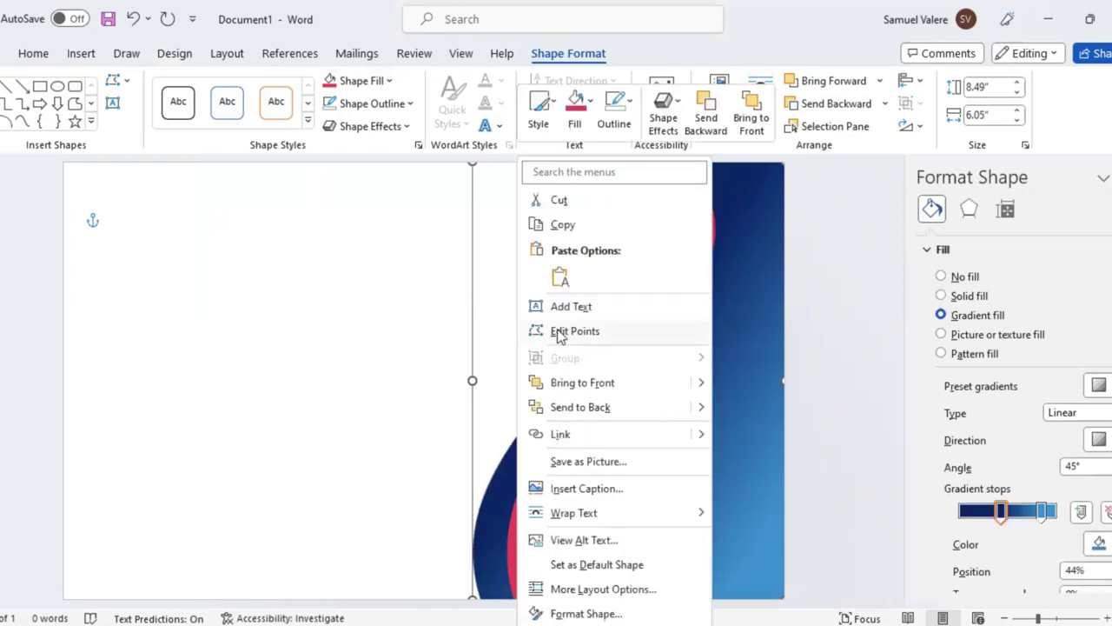
Edit the navy wave's points, shifting the bottom point right and narrowing the upper bend.
left_click(574, 331)
left_click(497, 598)
left_click_drag(497, 598, 504, 597)
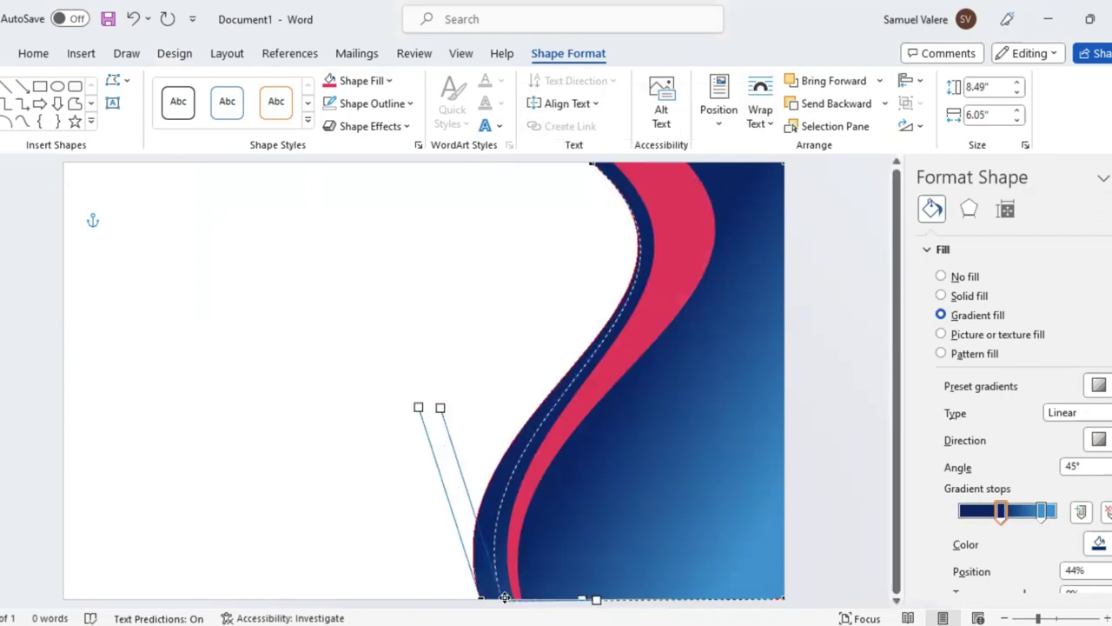
left_click(577, 165)
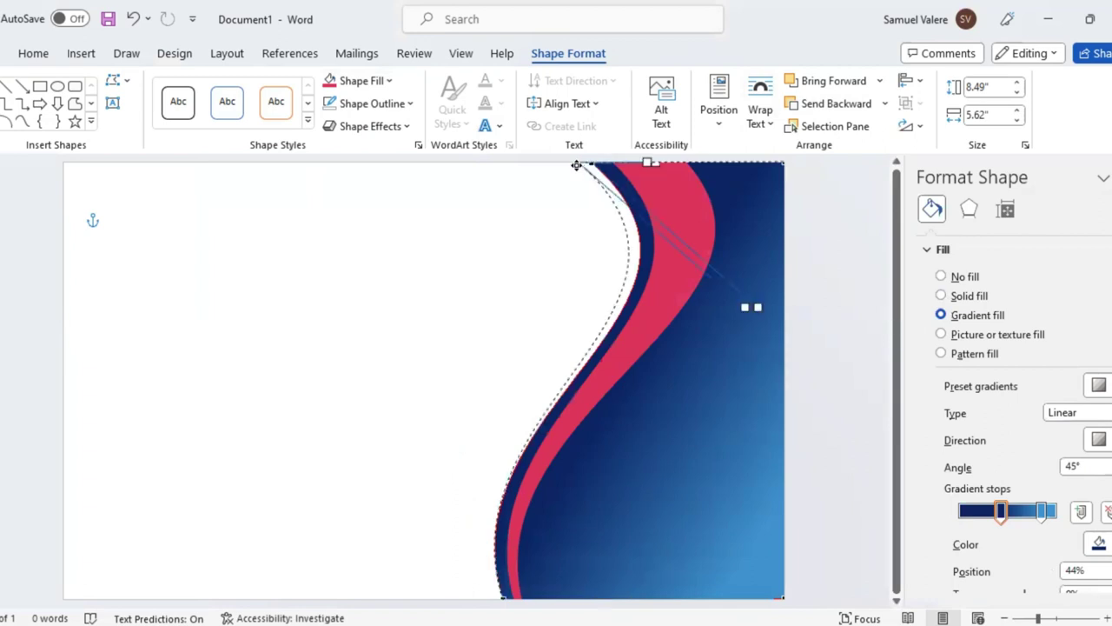
left_click_drag(608, 180, 633, 253)
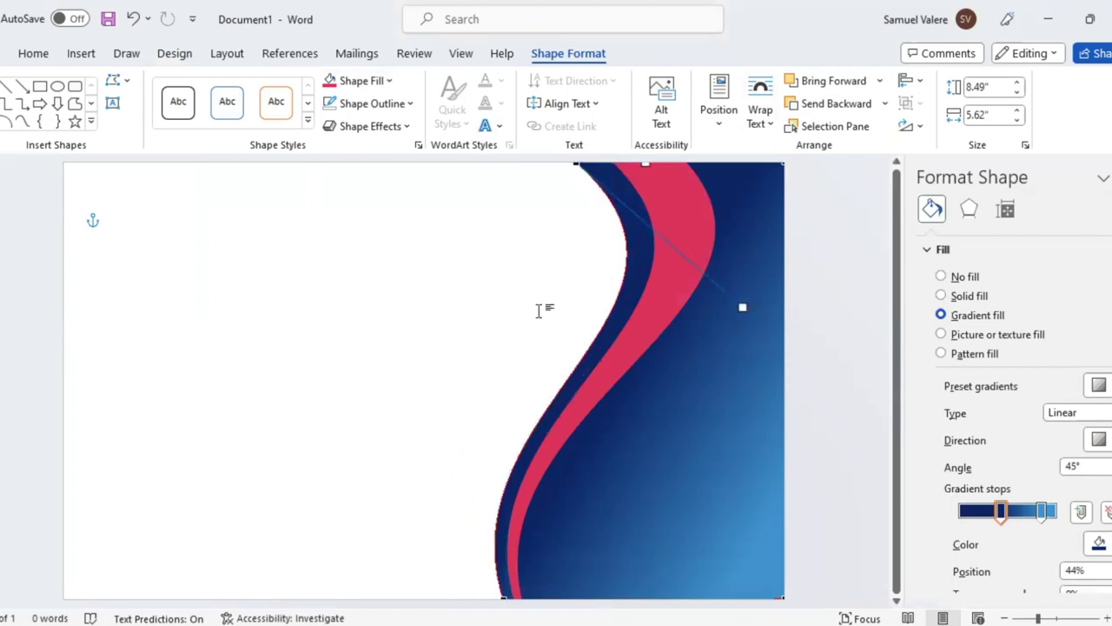
left_click(629, 241)
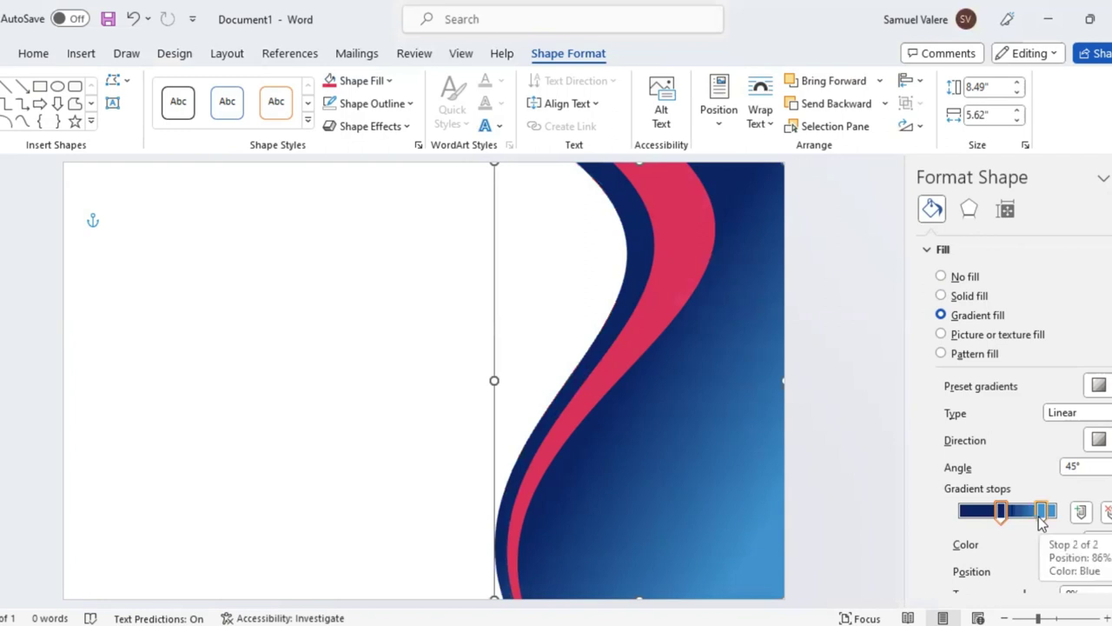
Set the band's right gradient stop to pink and left stop to near-black, sliding both left to about 14% and 54%.
left_click(1041, 511)
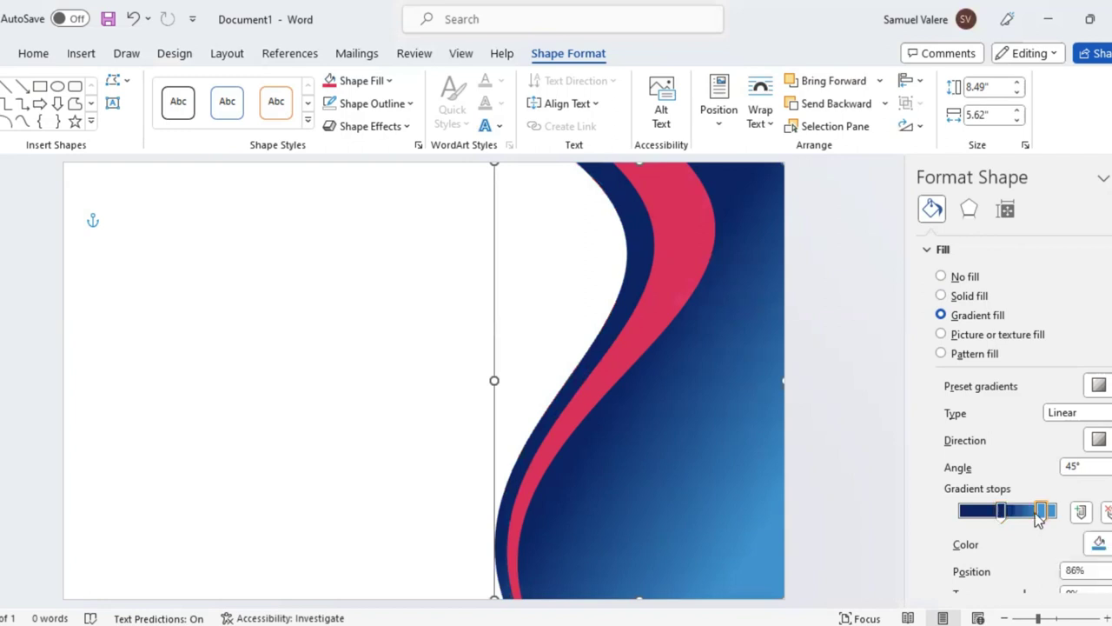
left_click(1107, 546)
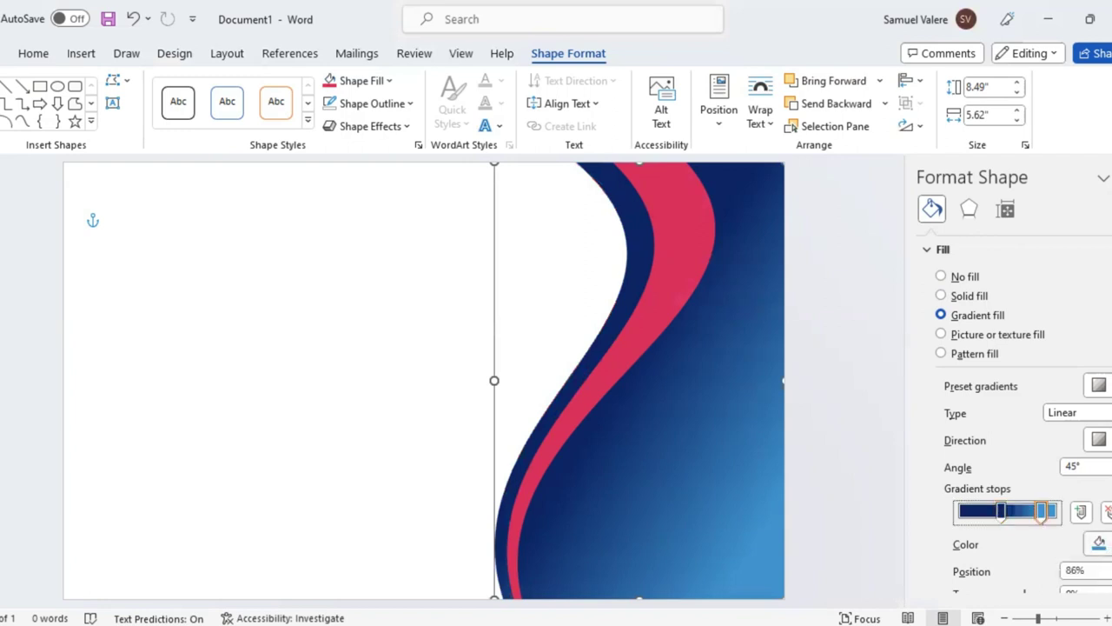
left_click(1012, 495)
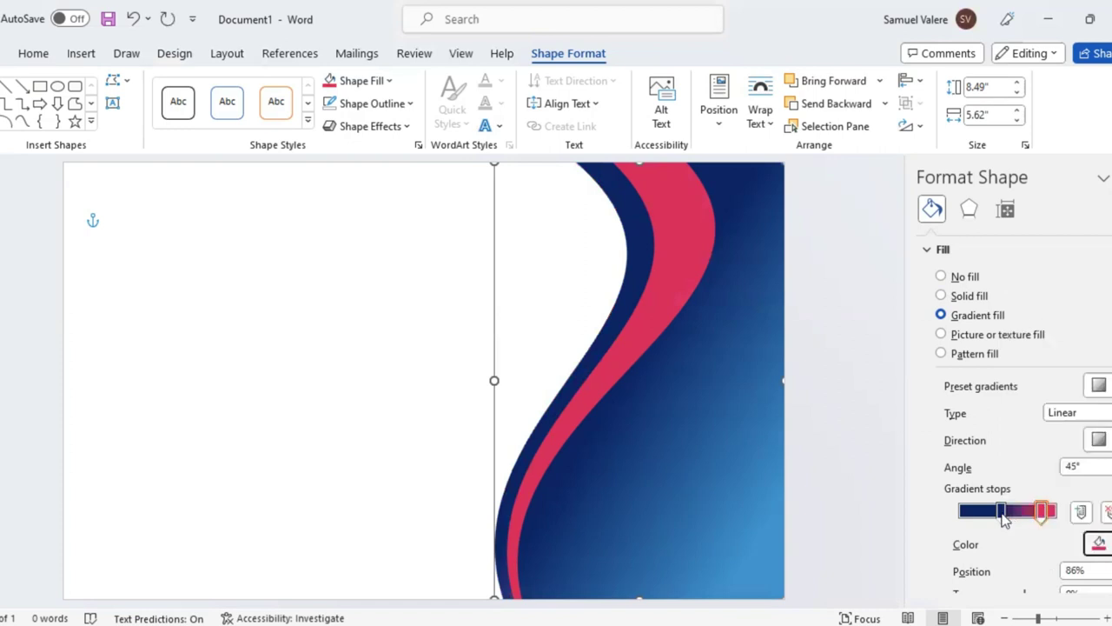
left_click_drag(1002, 512, 978, 512)
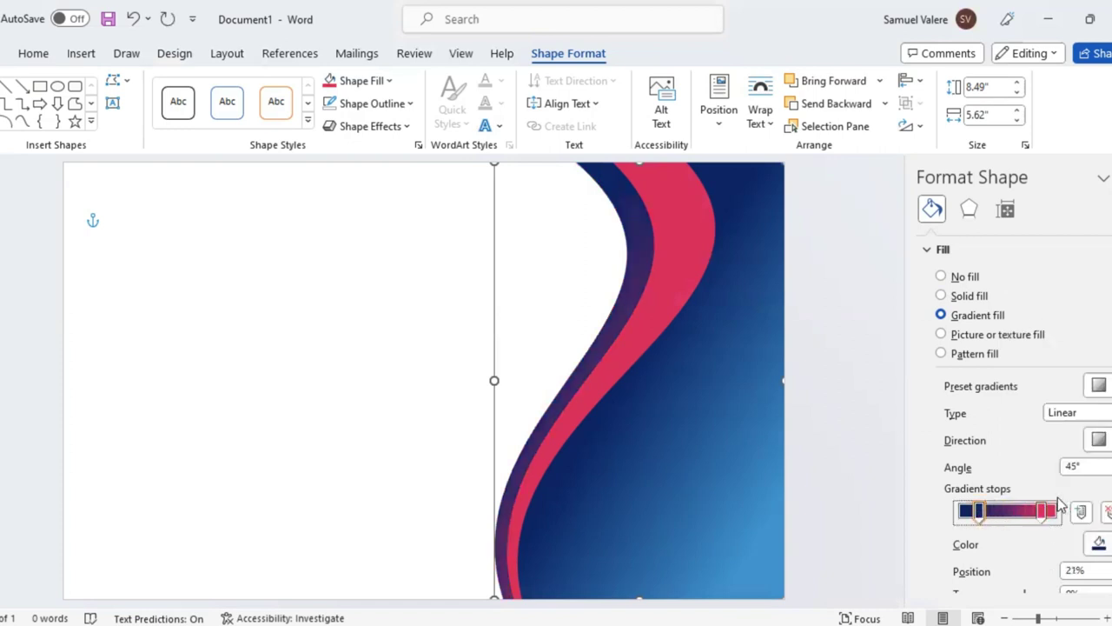
left_click(1099, 543)
left_click(1026, 502)
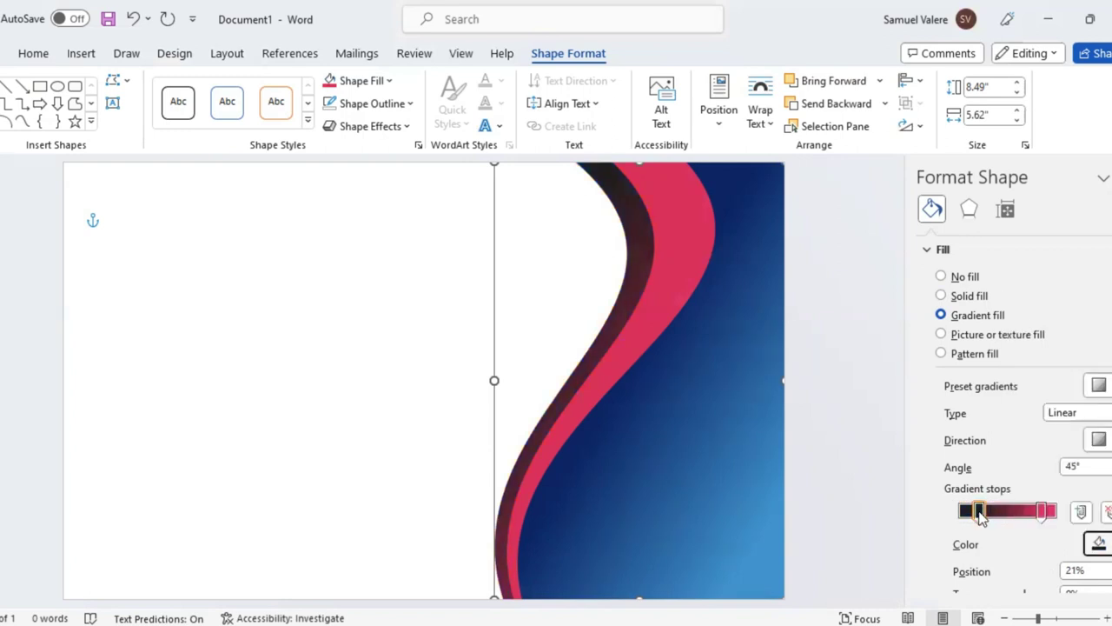
left_click(1038, 513)
mouse_move(1041, 513)
left_mouse_down()
mouse_move(972, 515)
mouse_move(1010, 513)
left_mouse_up()
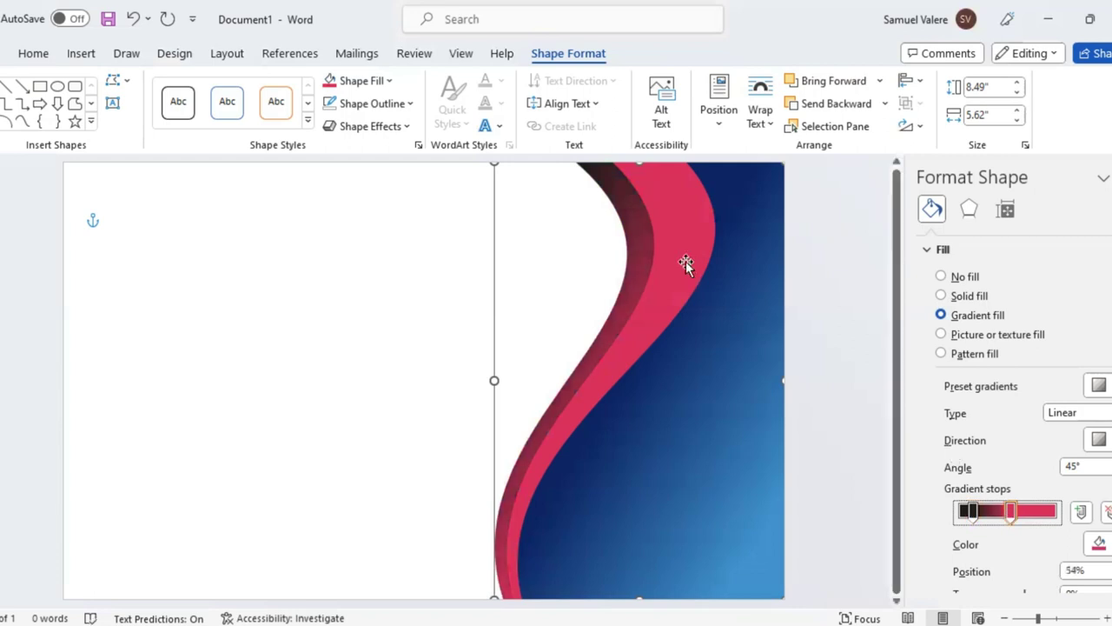
left_click(602, 354)
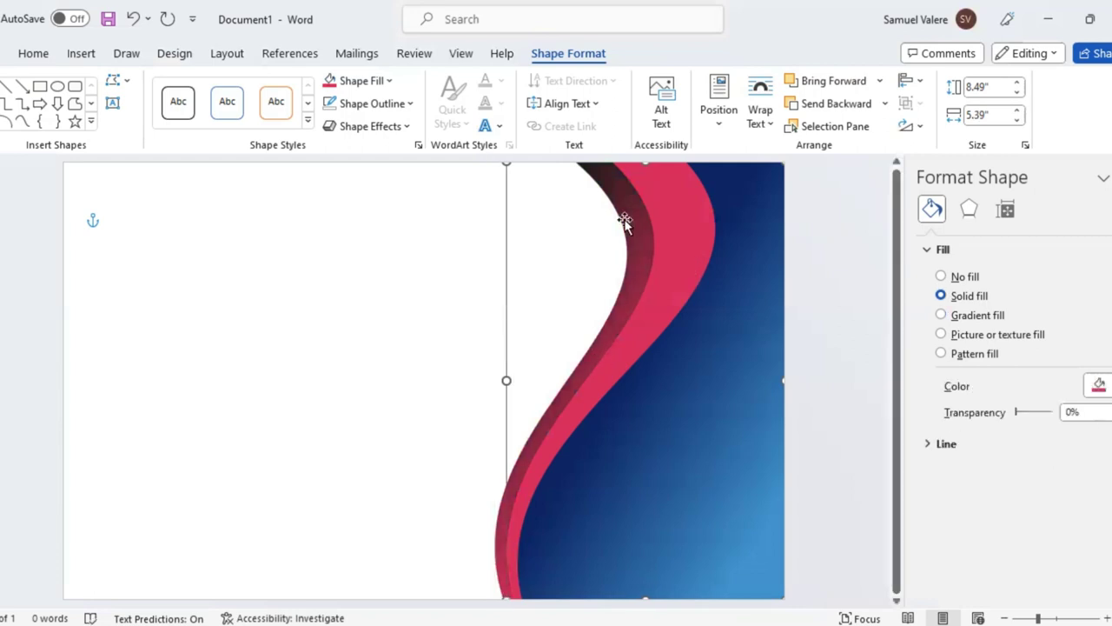
Edit the pink wave's points, nudging its top vertex right and pulling its bottom-left curve upward.
right_click(700, 379)
left_click(698, 334)
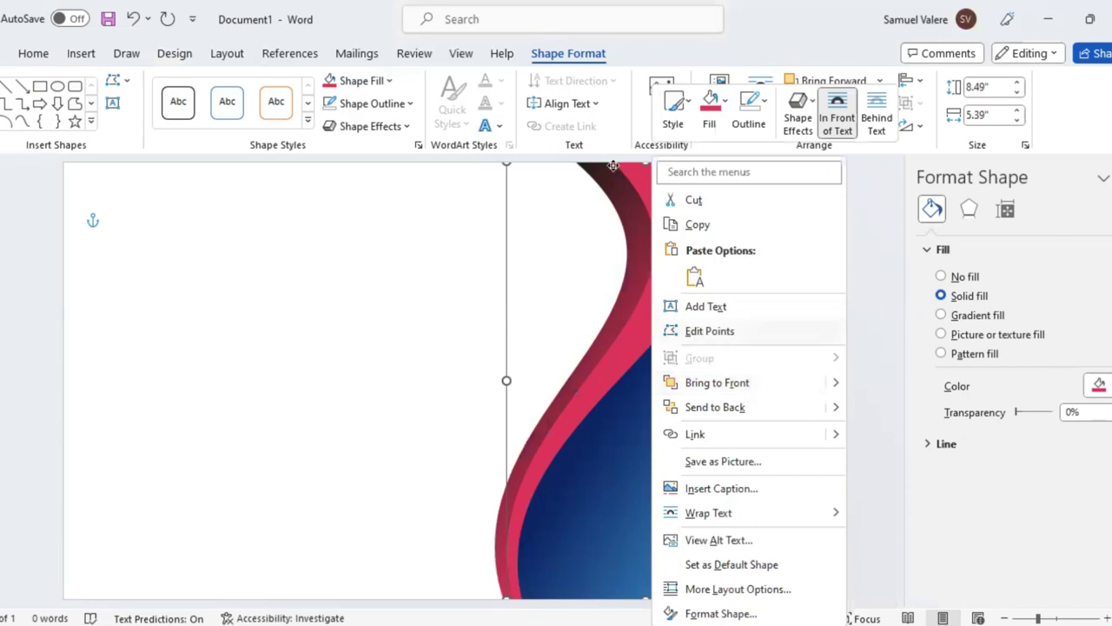
left_click(619, 163)
left_click_drag(619, 163, 628, 165)
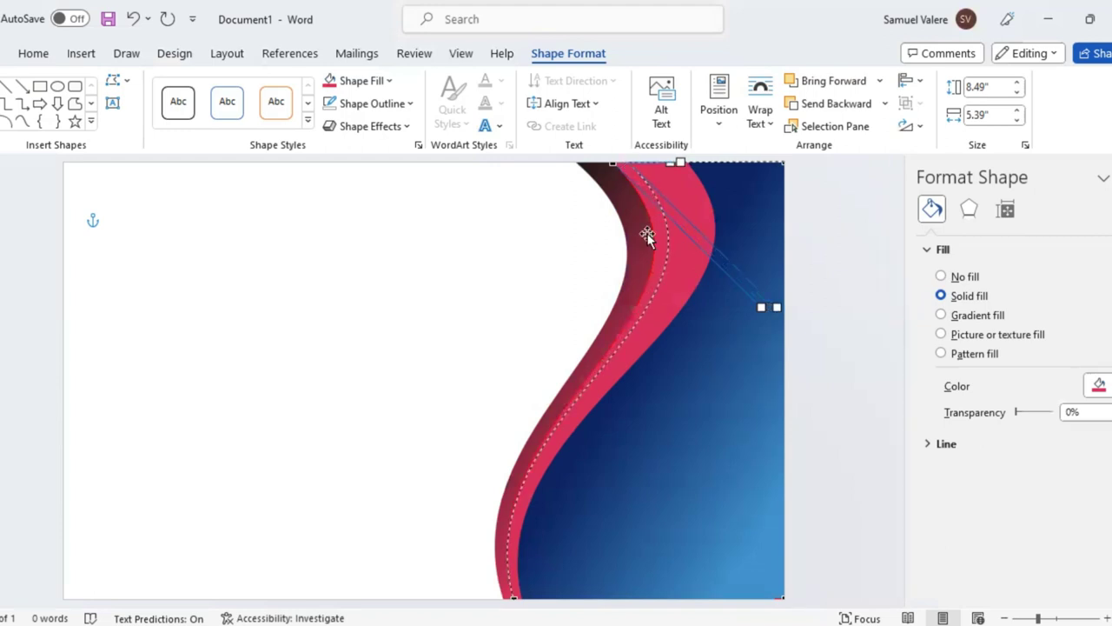
key("Escape")
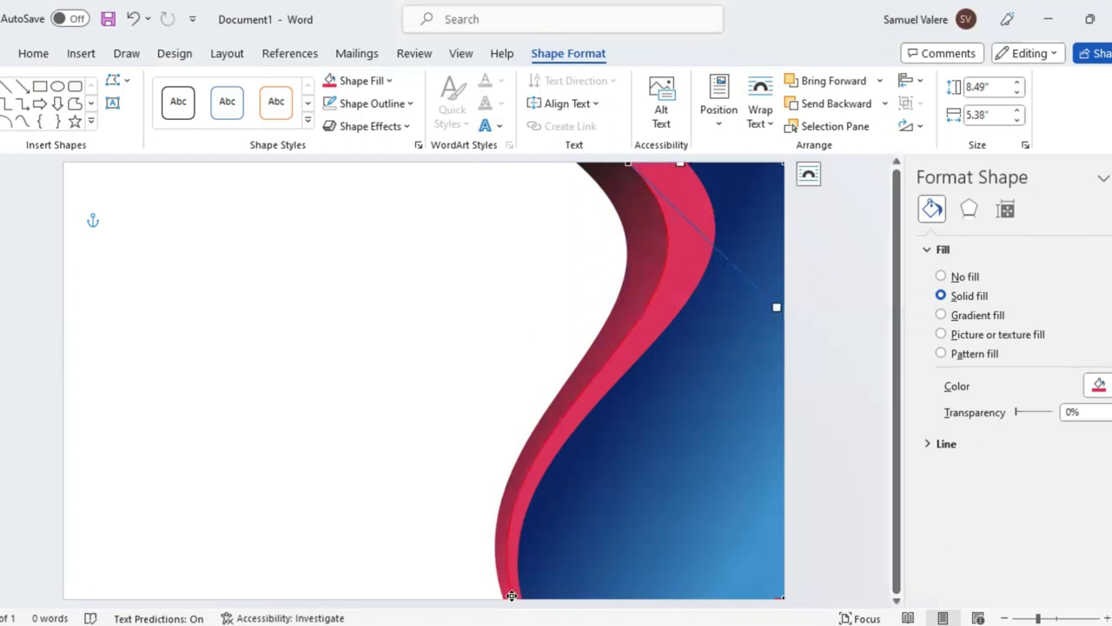
left_click(511, 595)
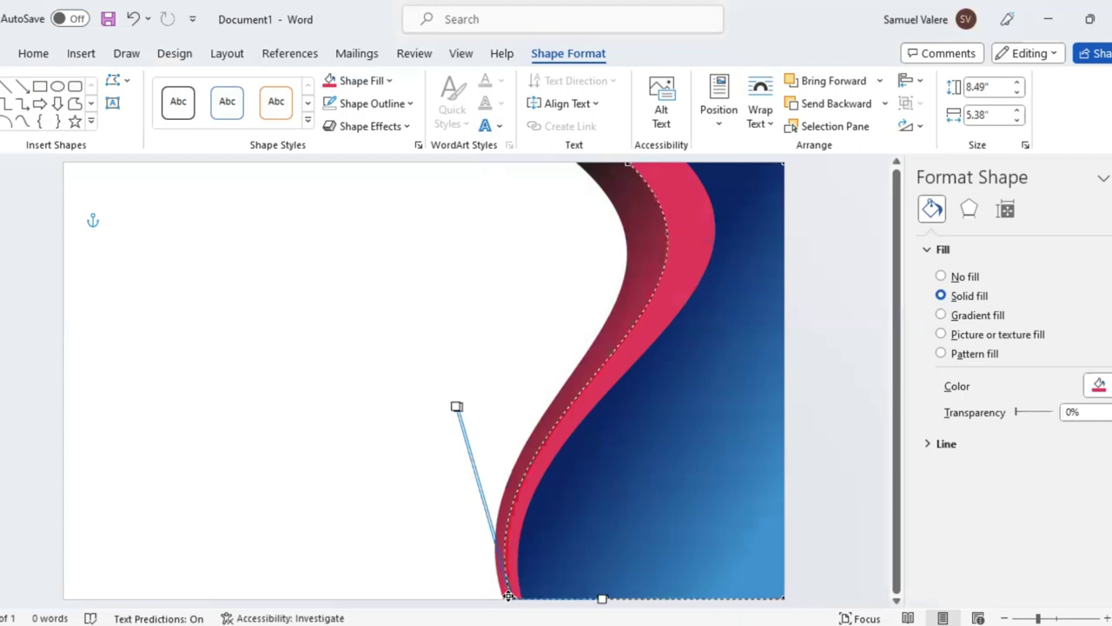
left_click_drag(509, 595, 499, 508)
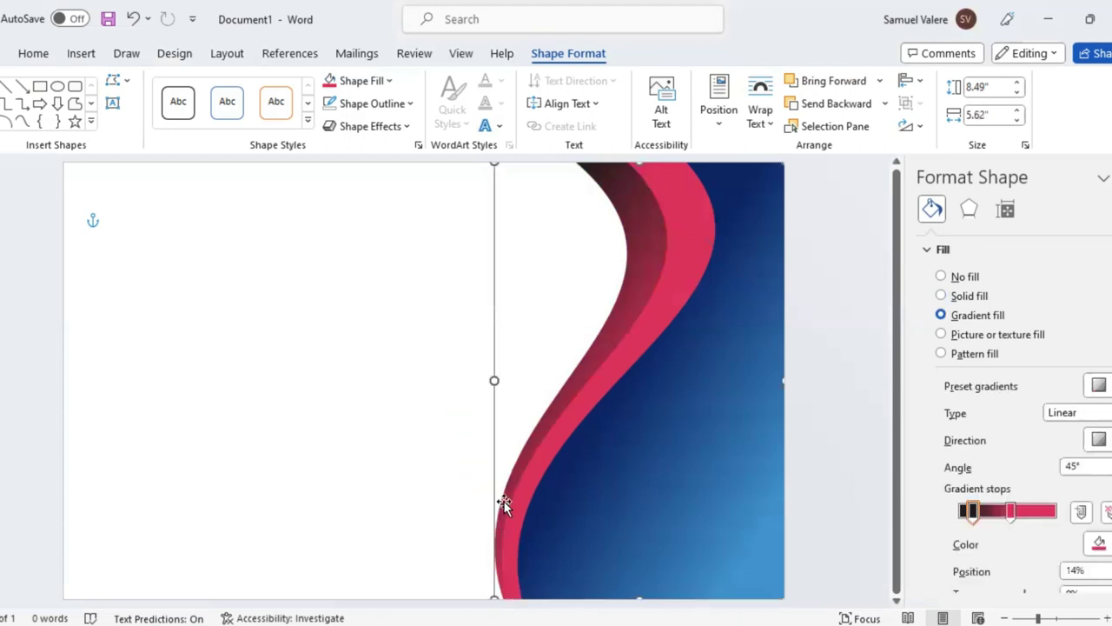
Edit the gradient band's points to reshape its bottom vertex.
right_click(572, 224)
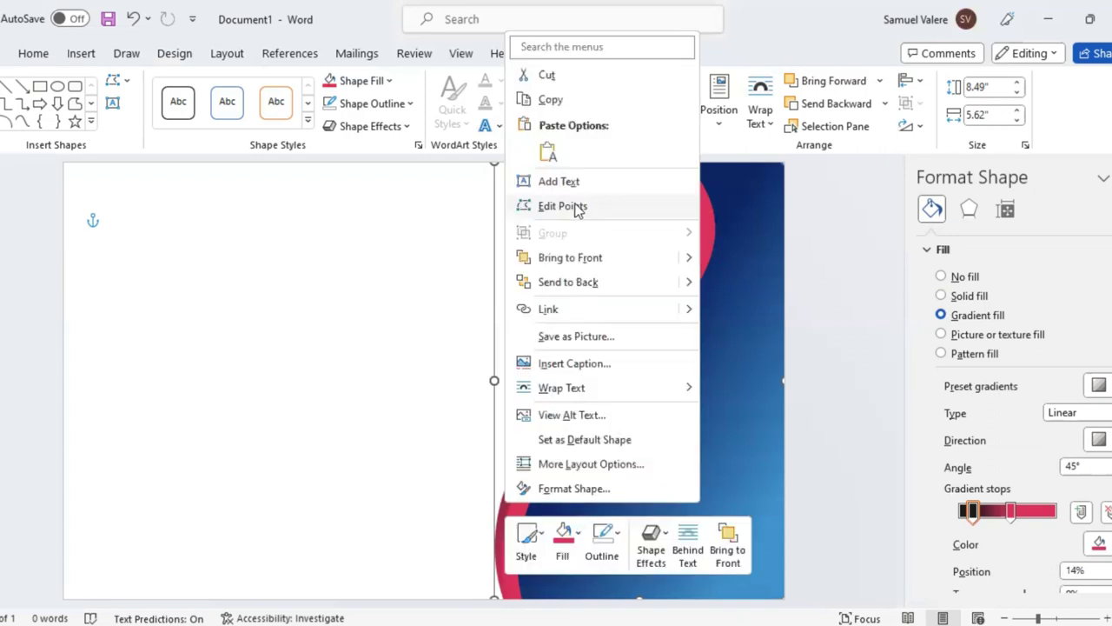
left_click(499, 596)
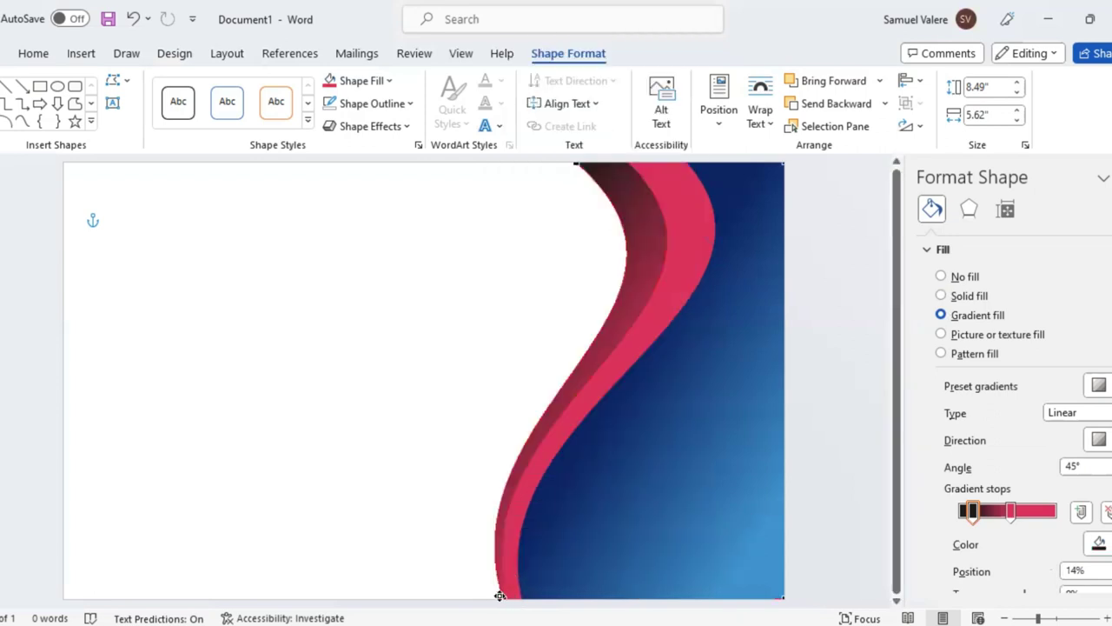
left_click(498, 596)
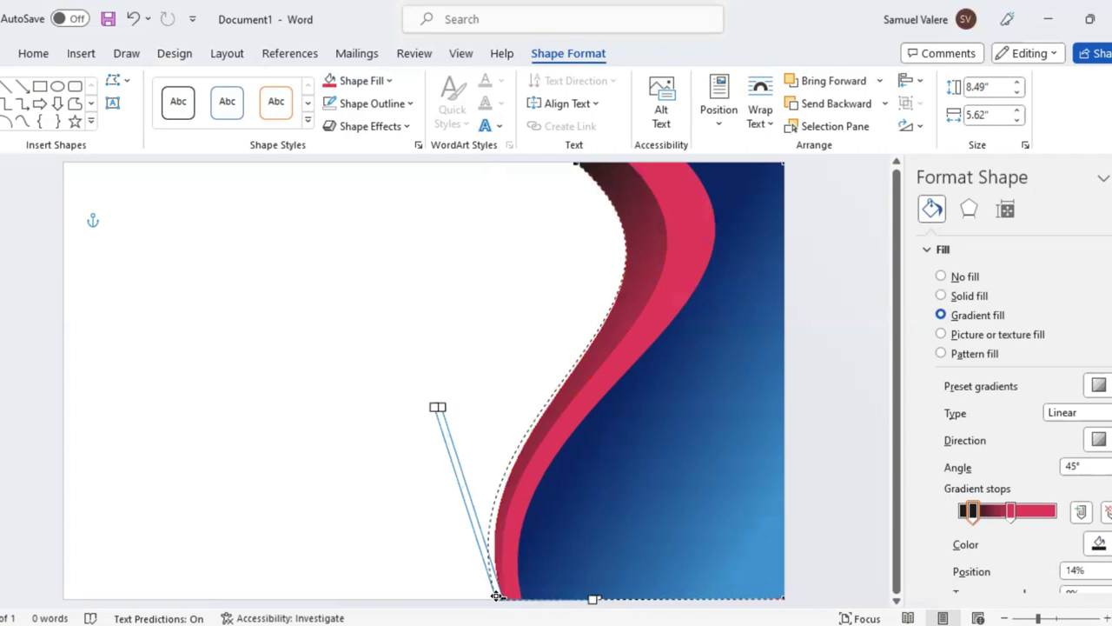
left_click(611, 561)
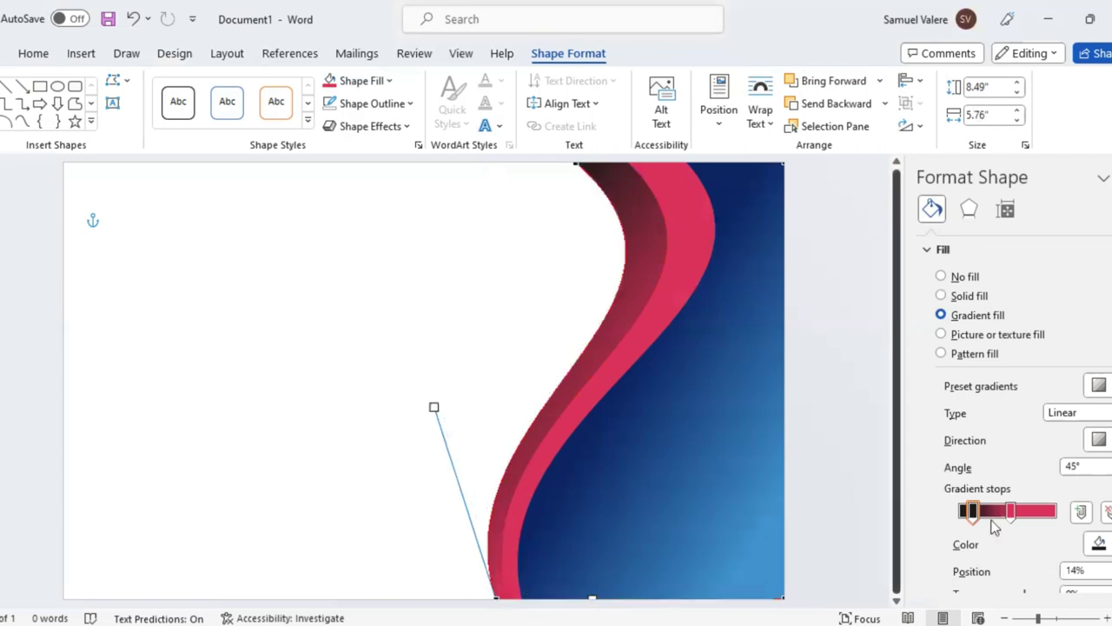
Move the band's gradient stops to about 13% and 64% so more dark shows.
left_click_drag(1013, 513, 1026, 516)
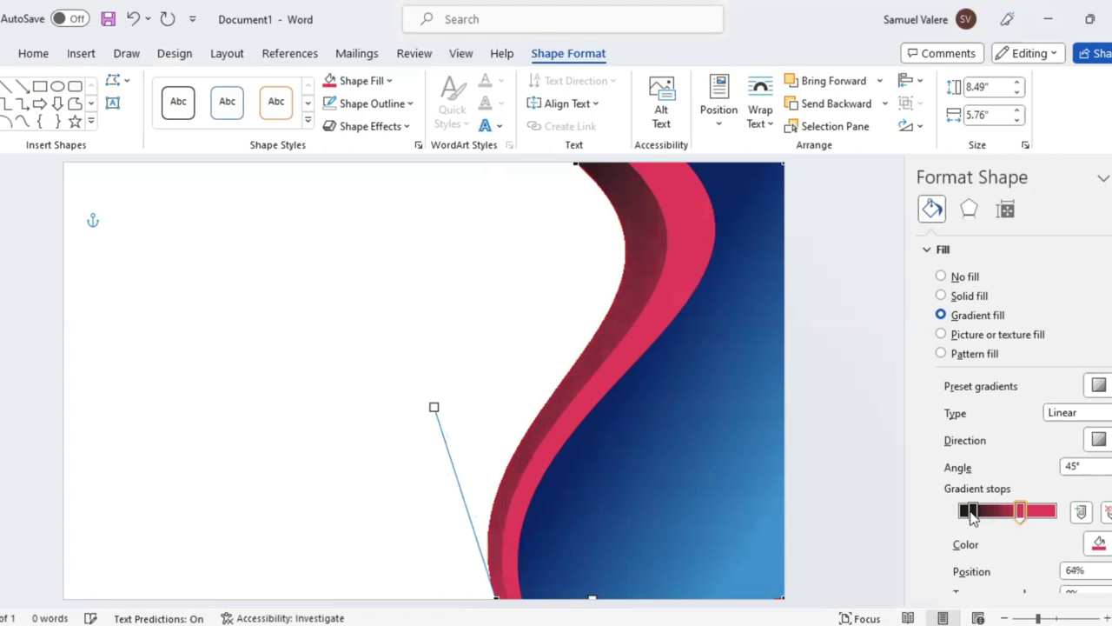
left_click(970, 514)
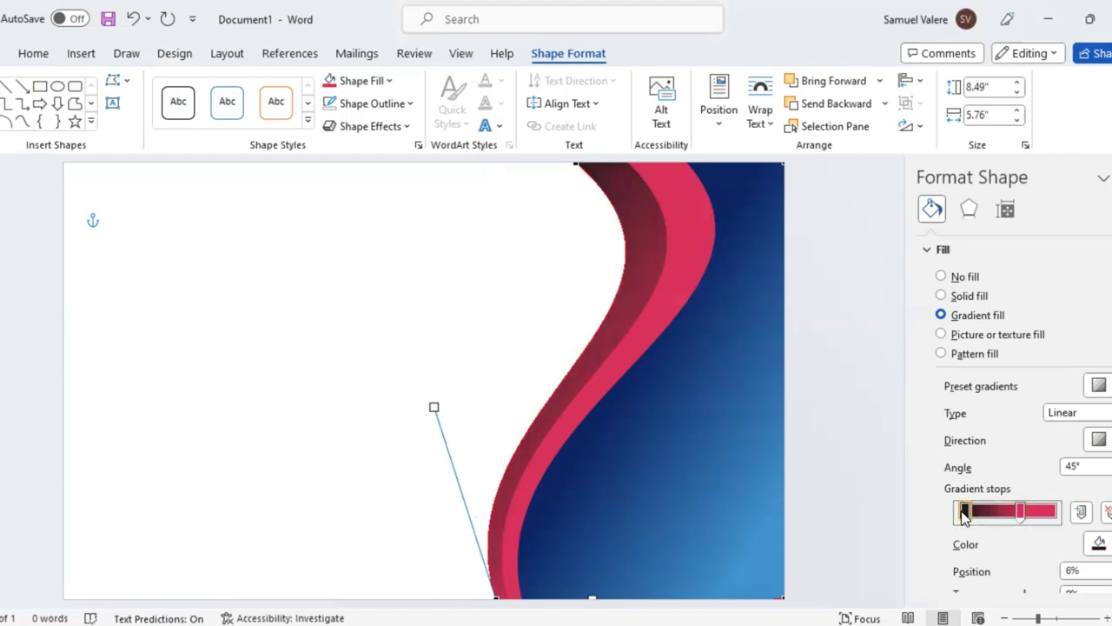
left_click_drag(963, 515, 972, 514)
left_click(624, 327)
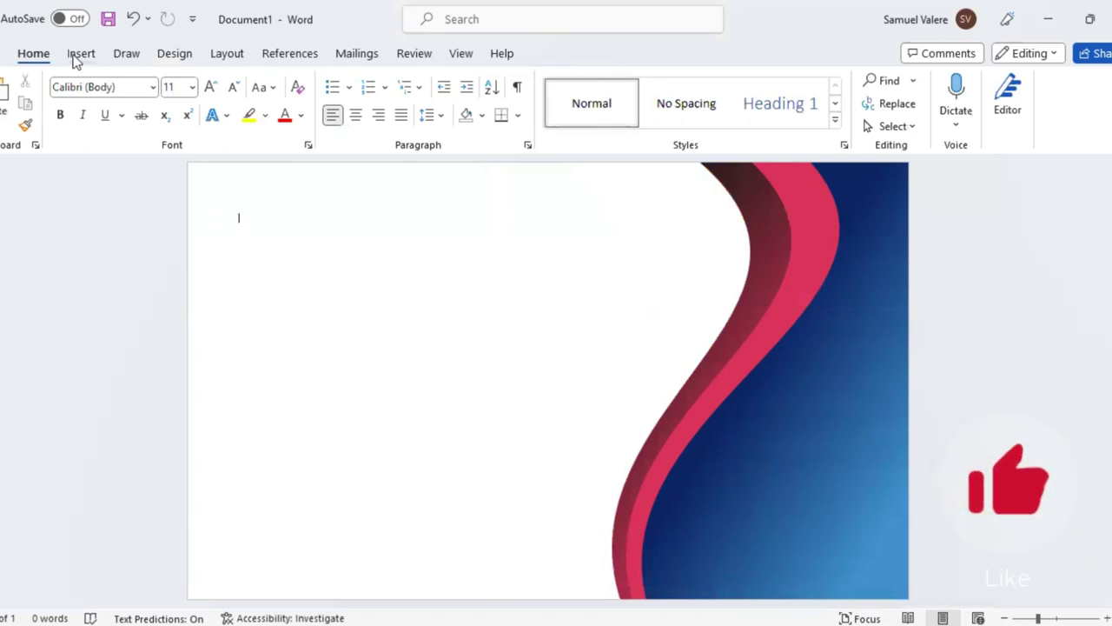
Draw a 7.59" by 13.27" rectangle over most of the page, trim its top and bottom edges, and centre it.
left_click(78, 56)
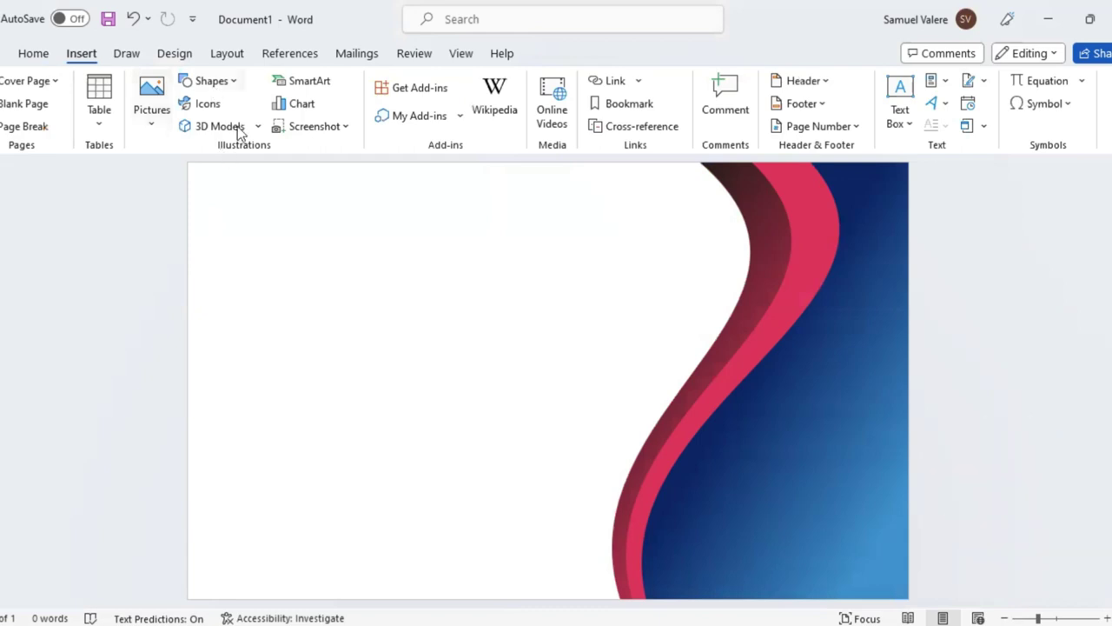
left_click(211, 81)
mouse_move(214, 173)
left_mouse_down()
mouse_move(874, 507)
mouse_move(897, 591)
mouse_move(897, 581)
left_mouse_up()
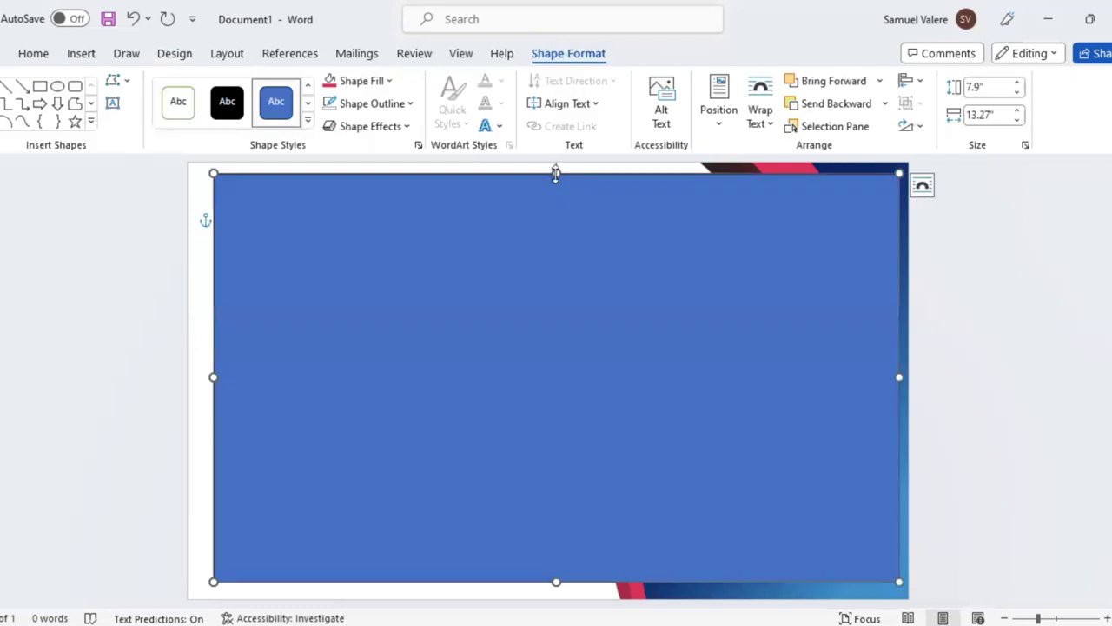
left_click_drag(556, 171, 556, 184)
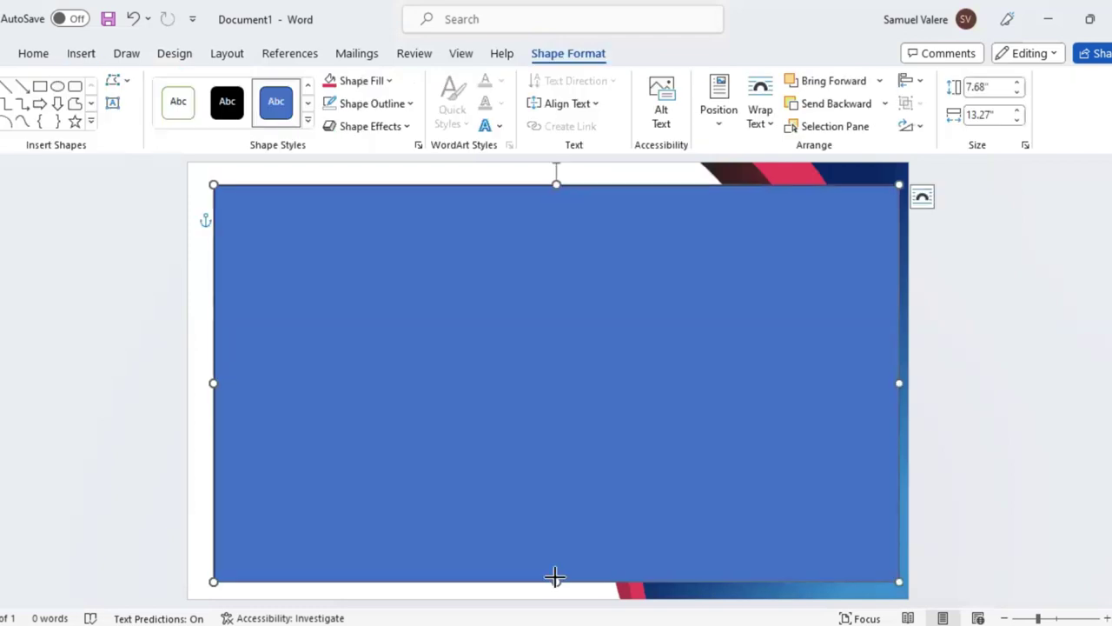
left_click_drag(554, 576, 555, 572)
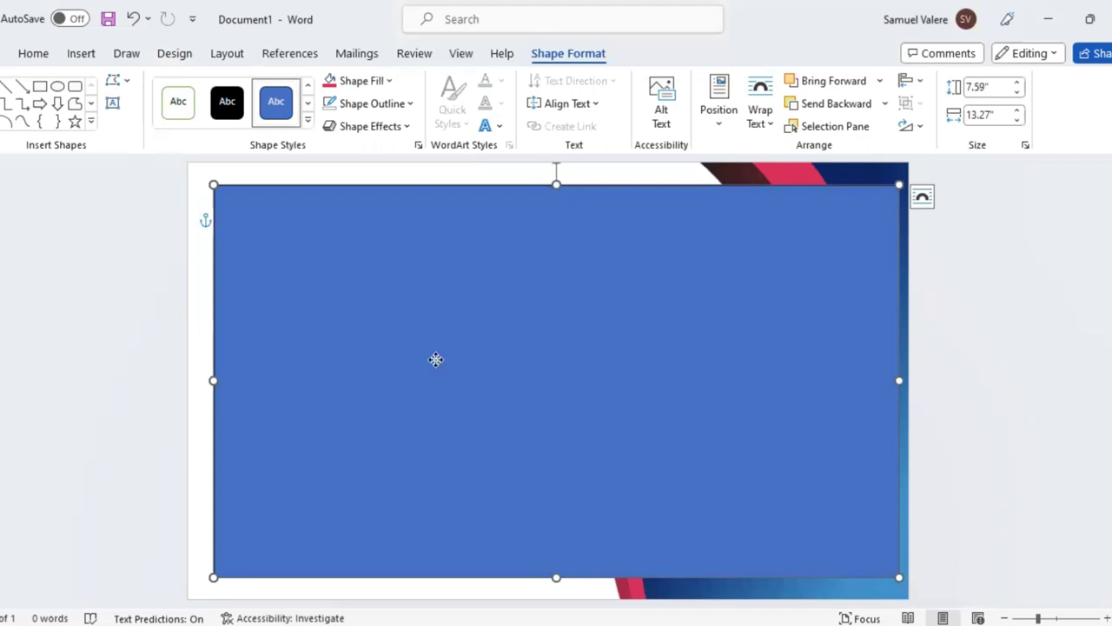
left_click_drag(436, 359, 436, 358)
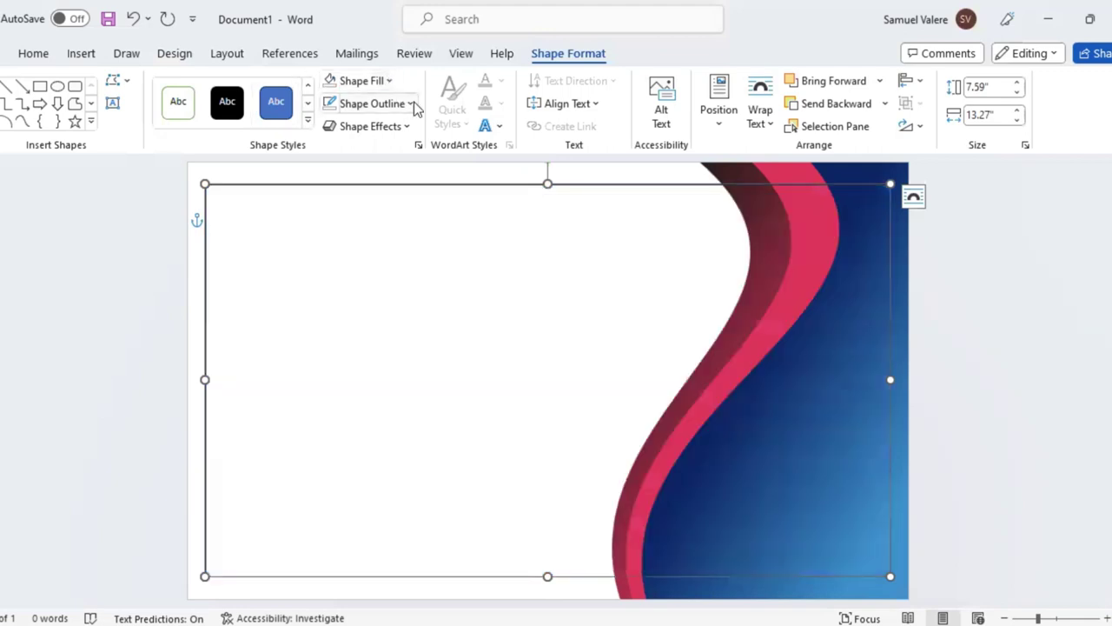
Give the rectangle a pink outline with no fill and send it behind the wave graphic.
left_click(413, 103)
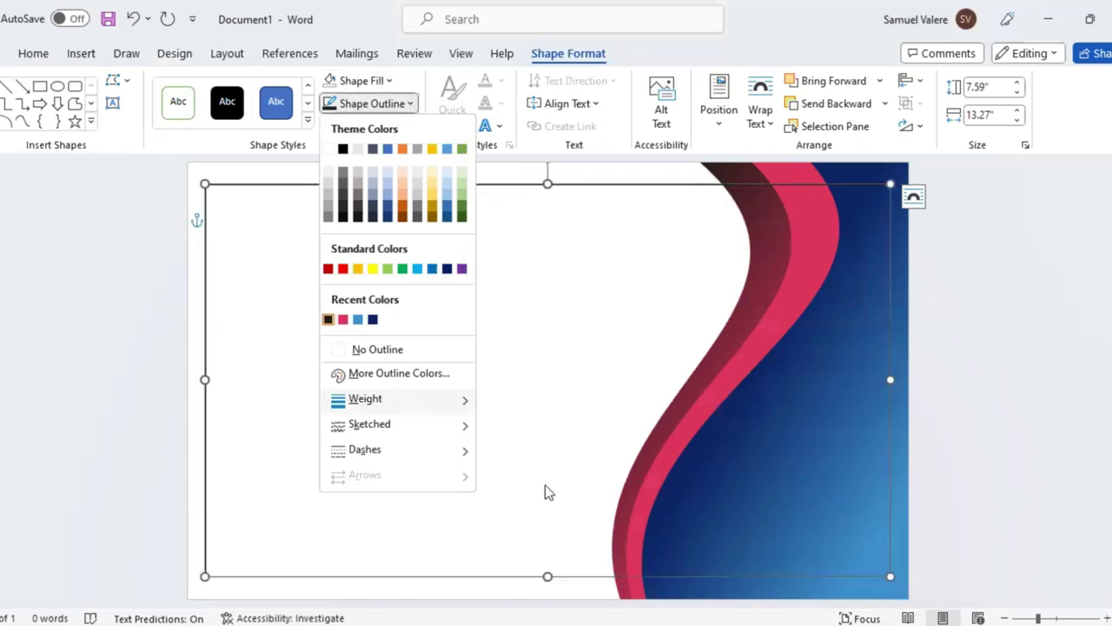
mouse_move(546, 504)
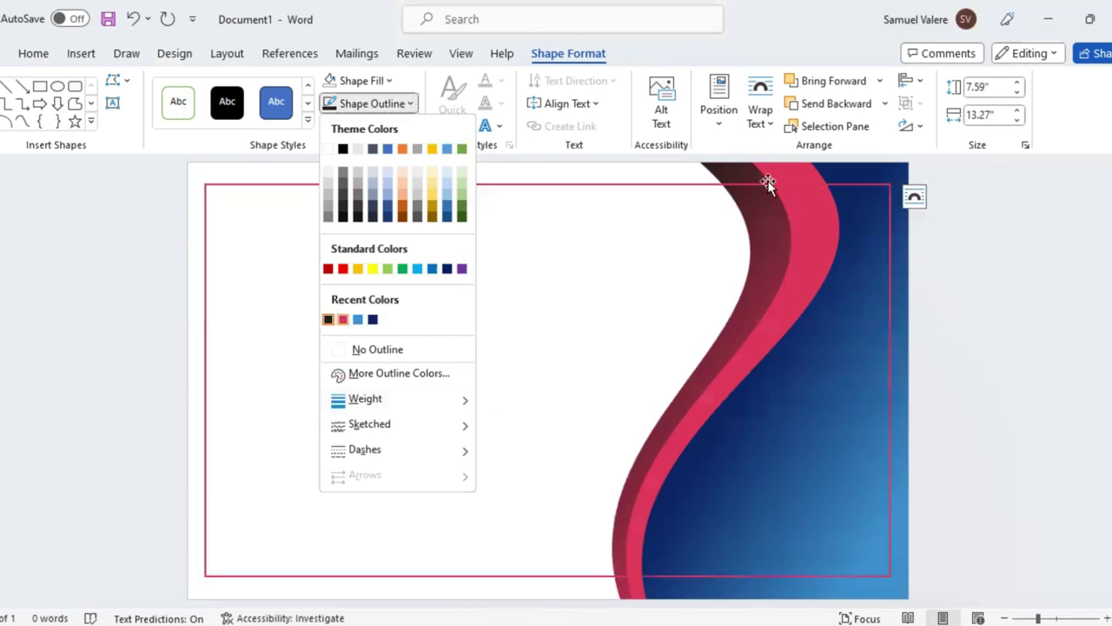
left_click(830, 104)
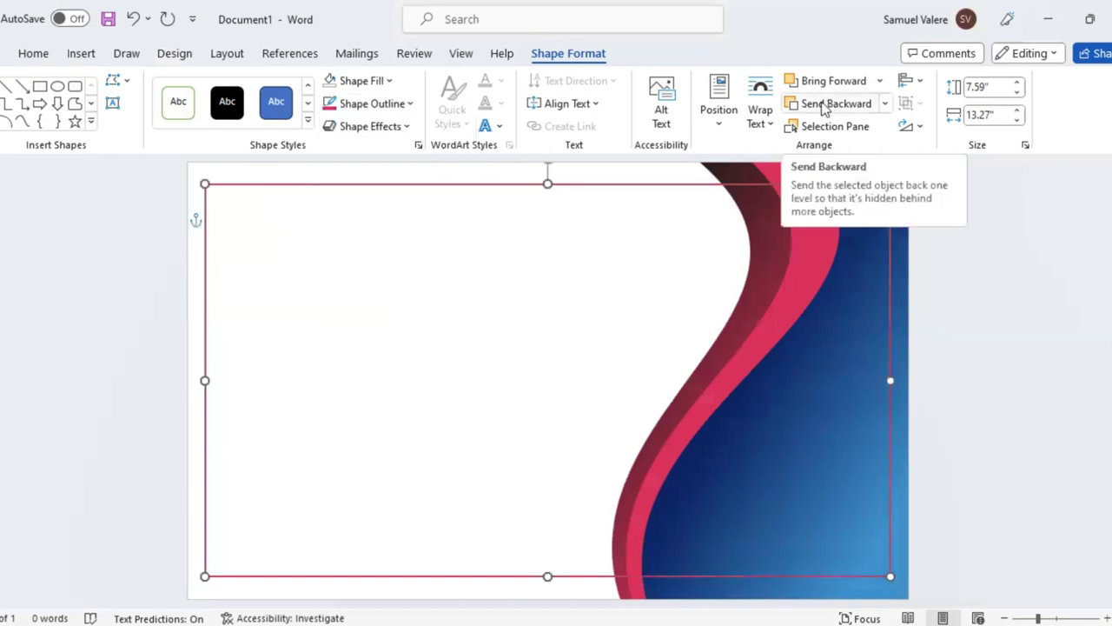
left_click(823, 104)
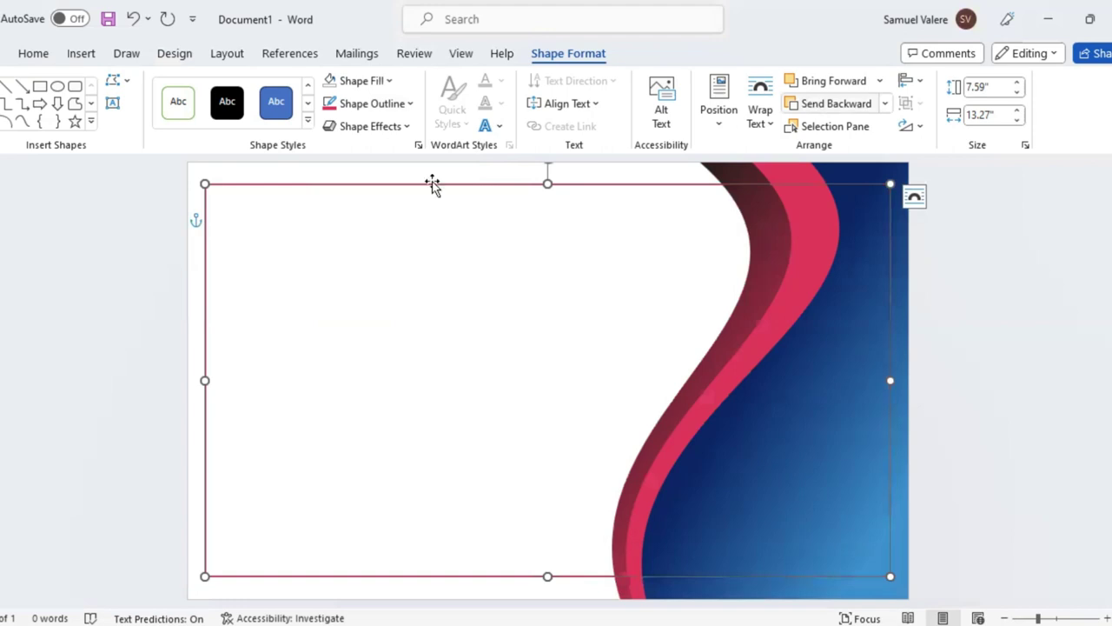
Draw an unfilled, black-outlined rectangle at the frame's top-left corner, about 1.09" by 1.4".
left_click(39, 86)
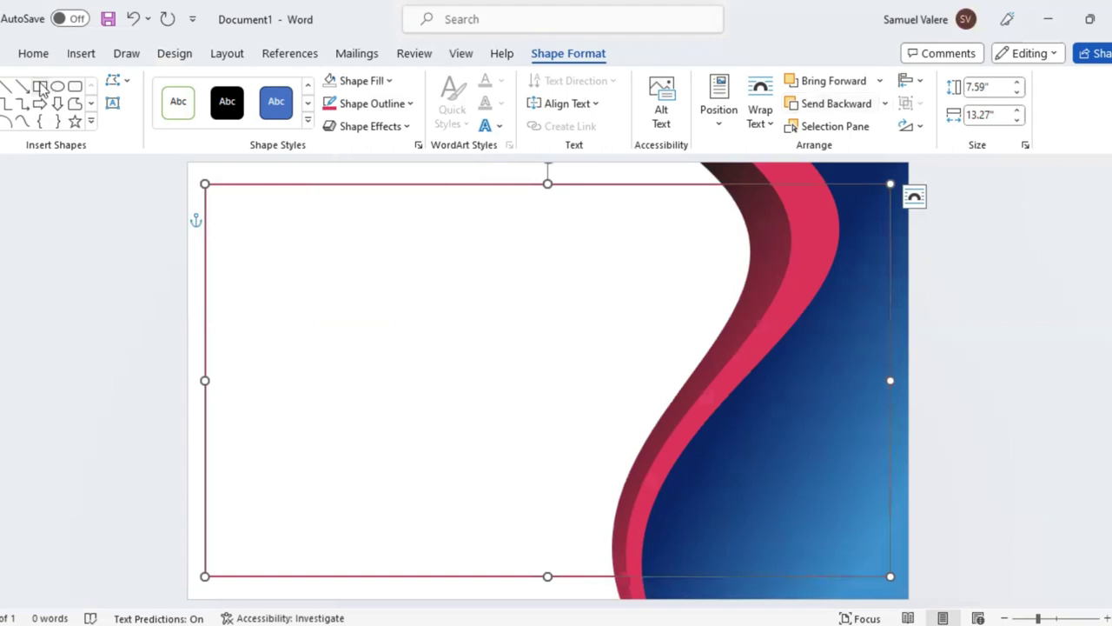
left_click_drag(234, 200, 267, 233)
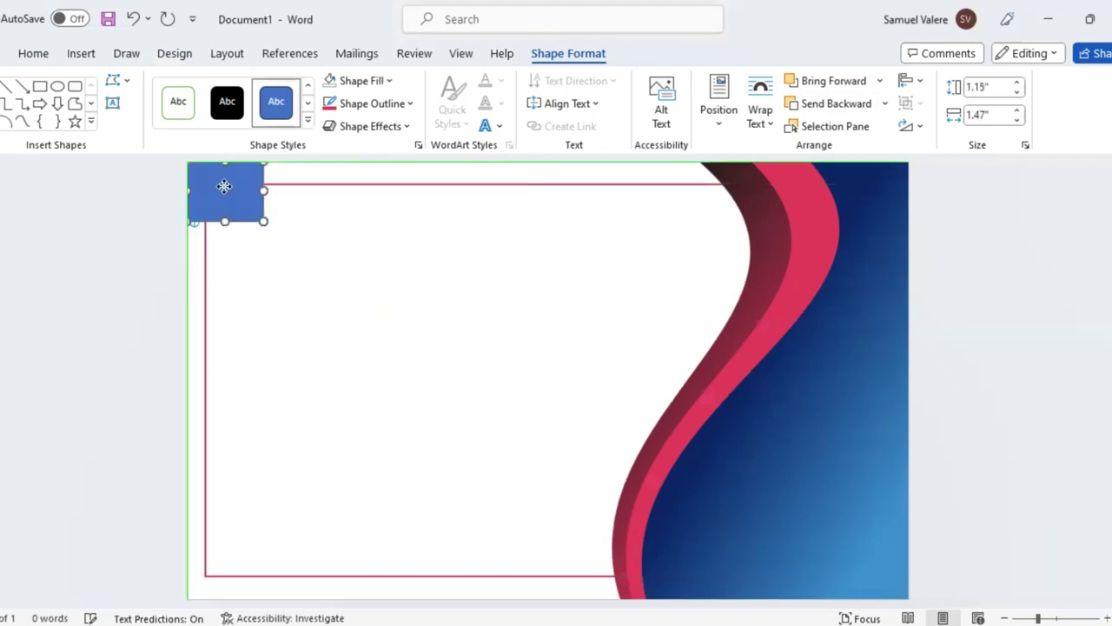
left_click_drag(214, 184, 212, 185)
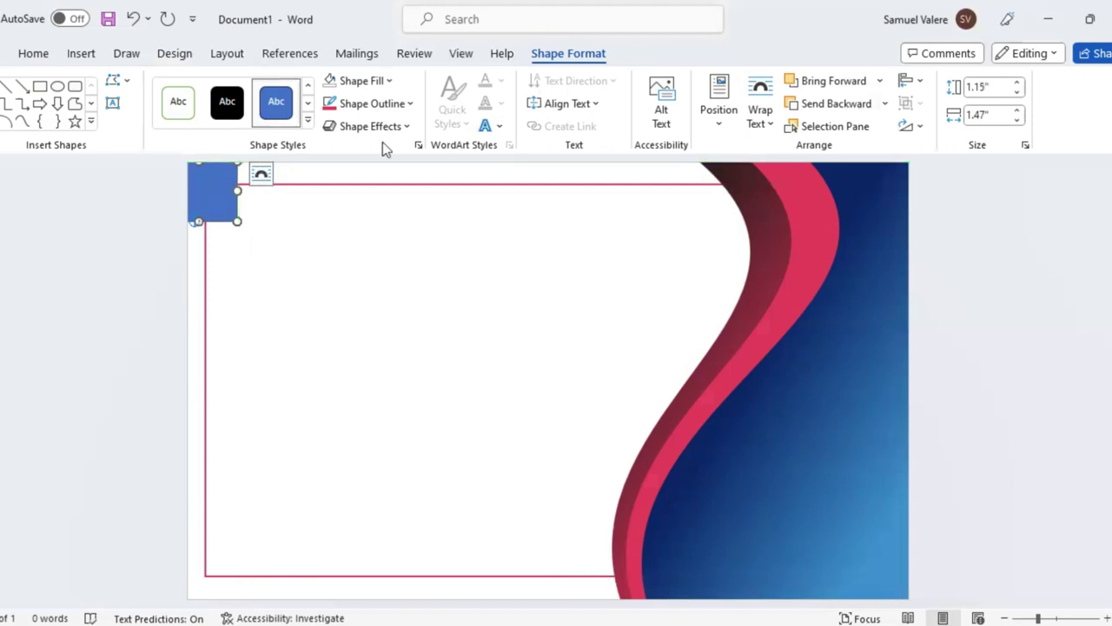
left_click(330, 80)
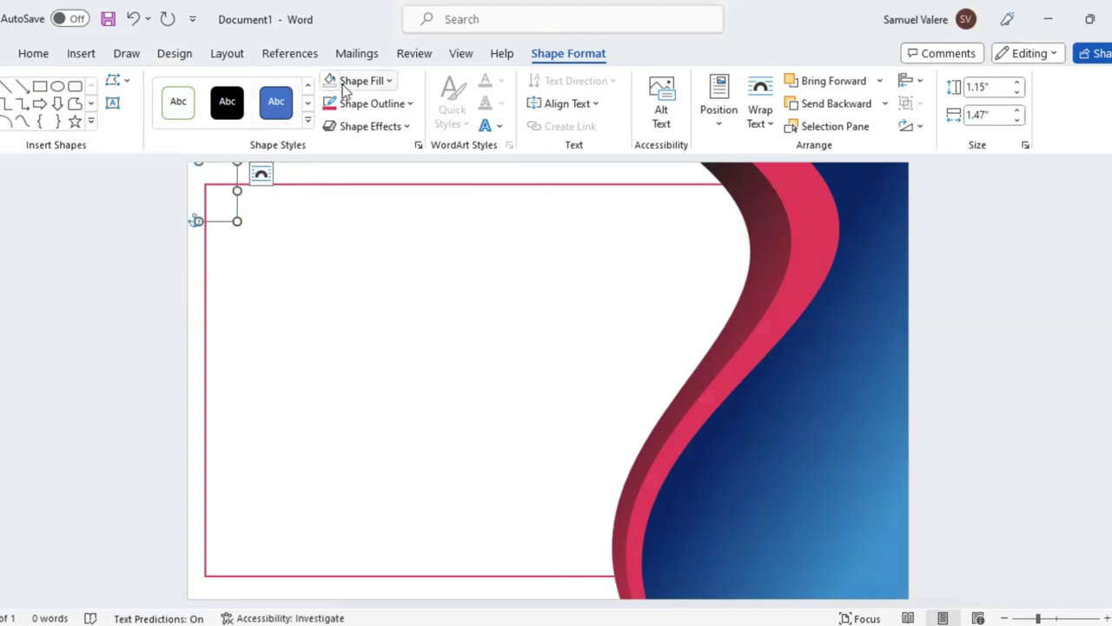
left_click(410, 104)
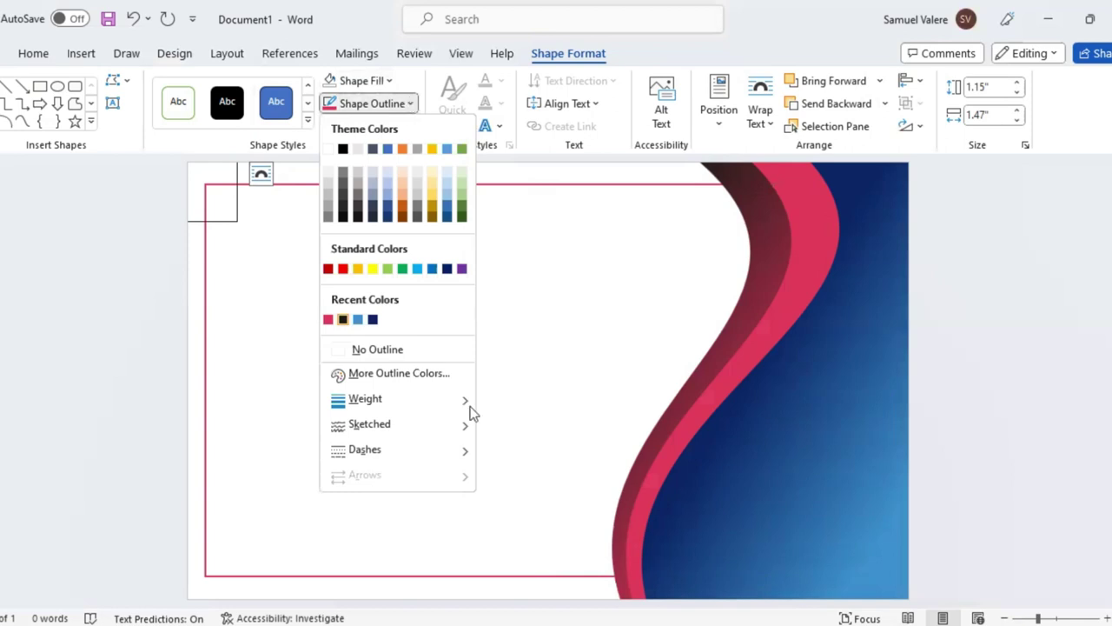
mouse_move(469, 404)
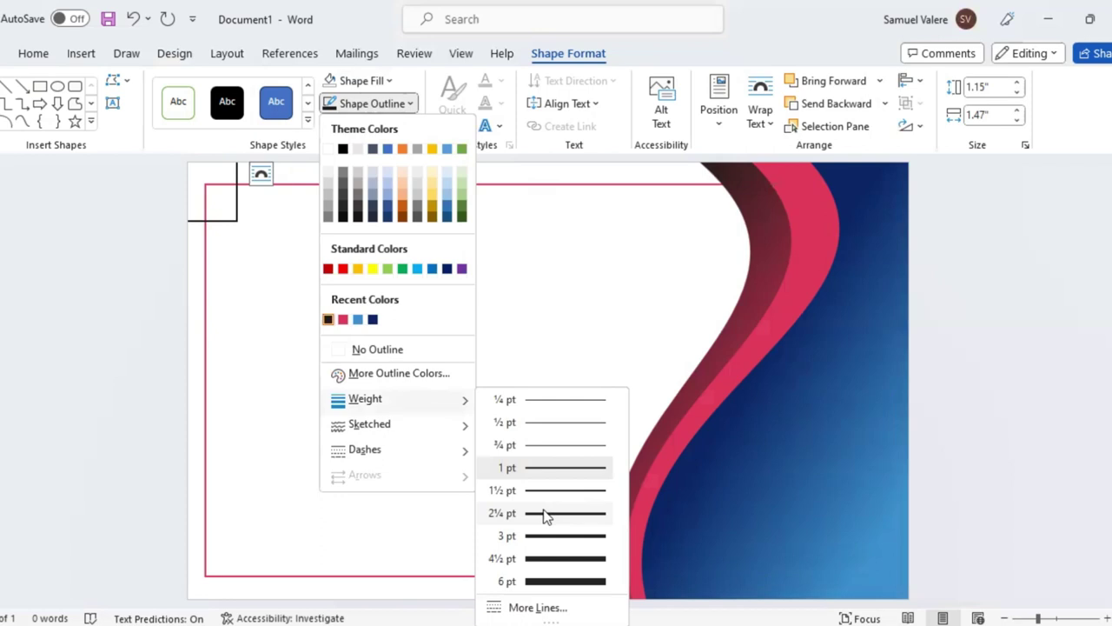
left_click(237, 169)
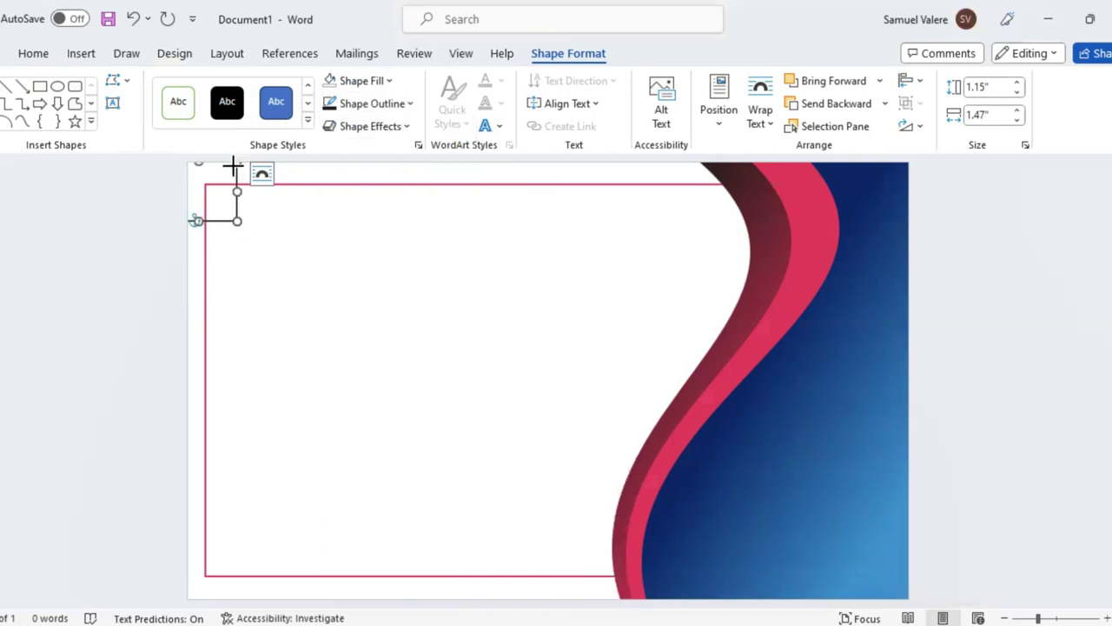
left_click_drag(231, 169, 229, 166)
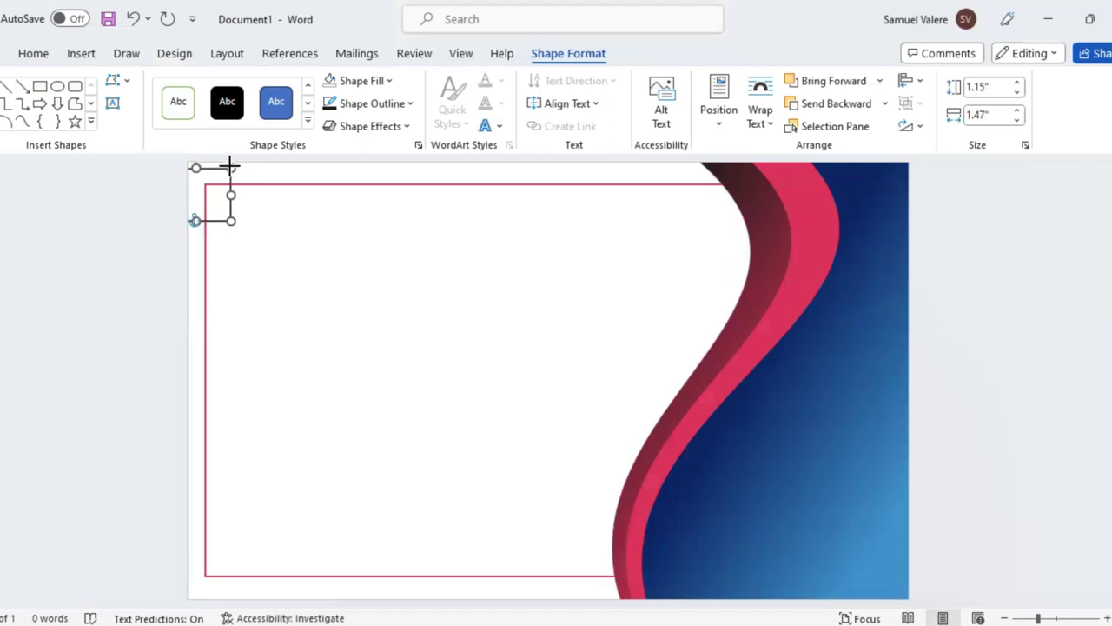
left_click_drag(230, 221, 233, 215)
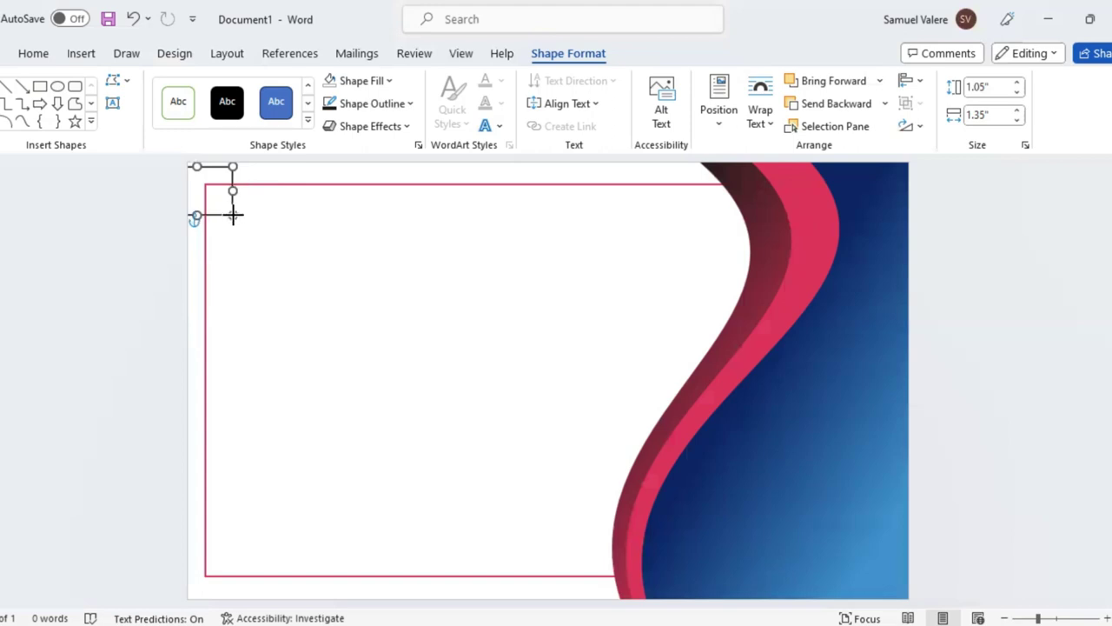
left_click_drag(196, 166, 195, 158)
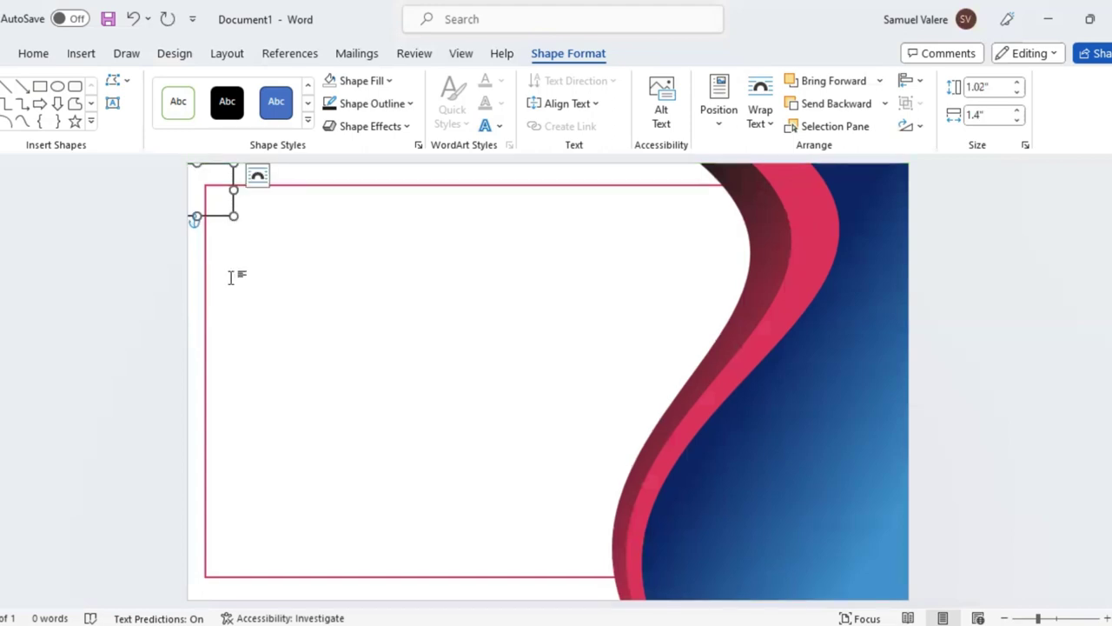
Copy the corner bracket down to the frame's bottom-left corner and stretch it slightly downward.
left_click_drag(225, 224, 225, 605)
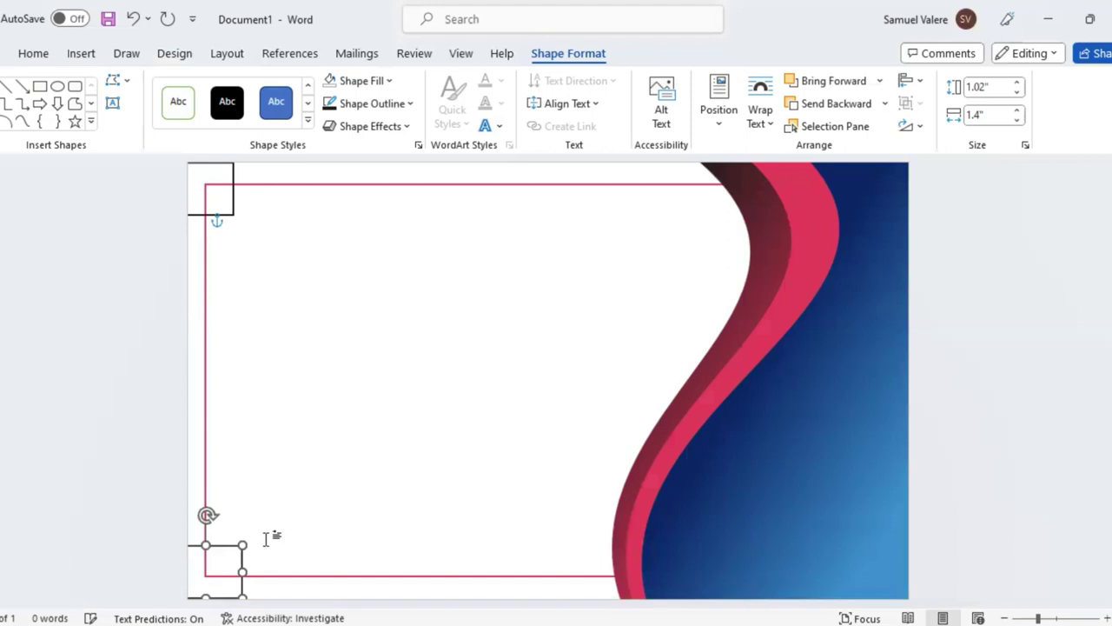
key("Down")
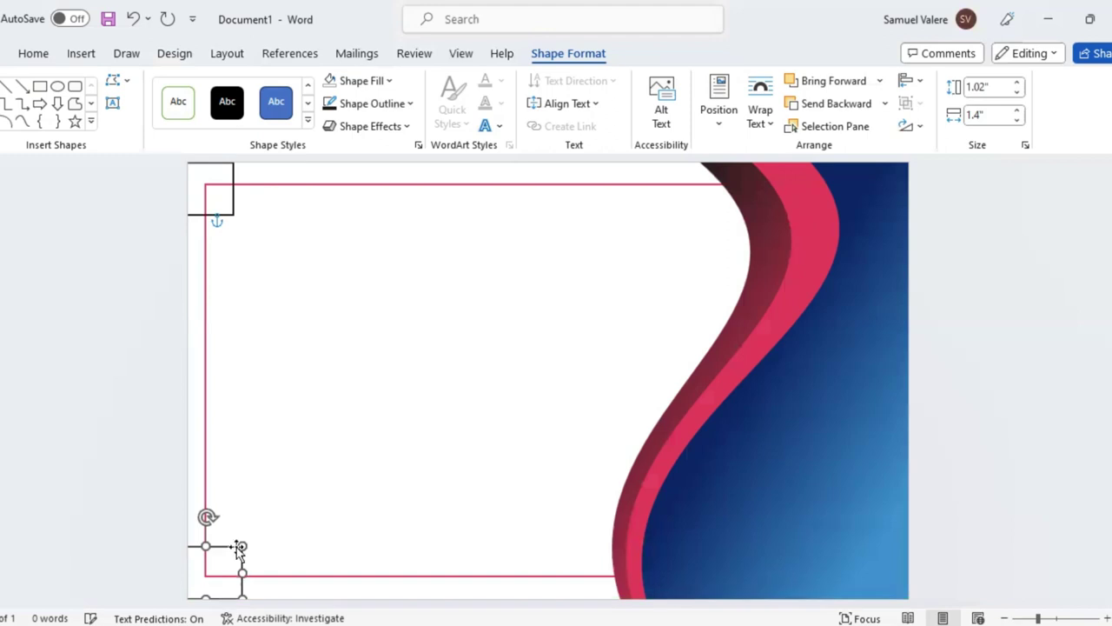
left_click(220, 568)
left_click(205, 596)
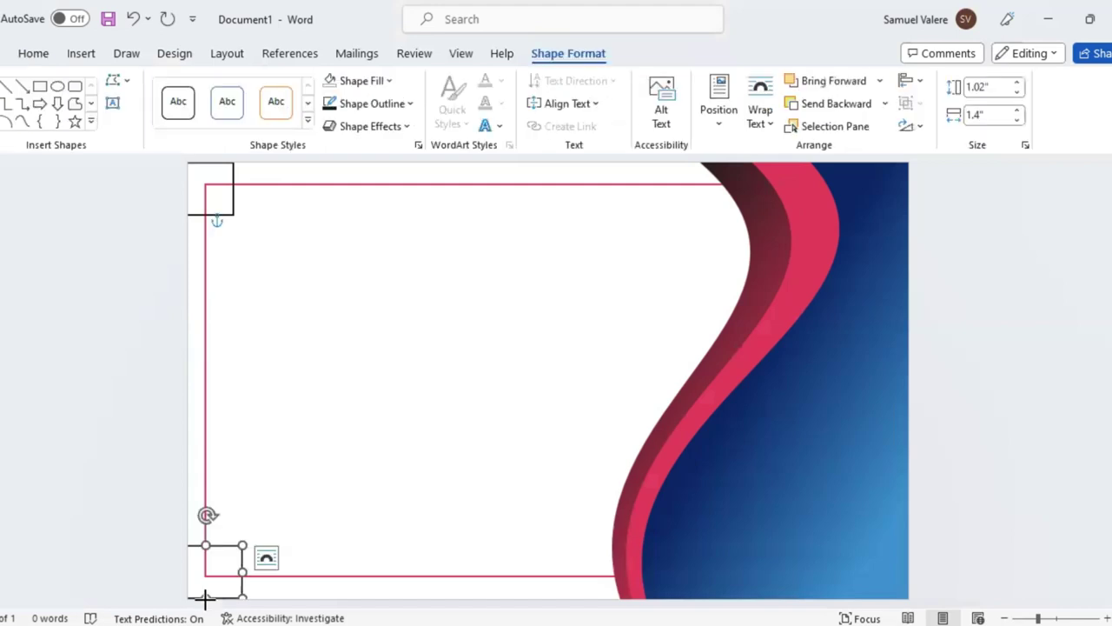
left_click_drag(205, 598, 205, 602)
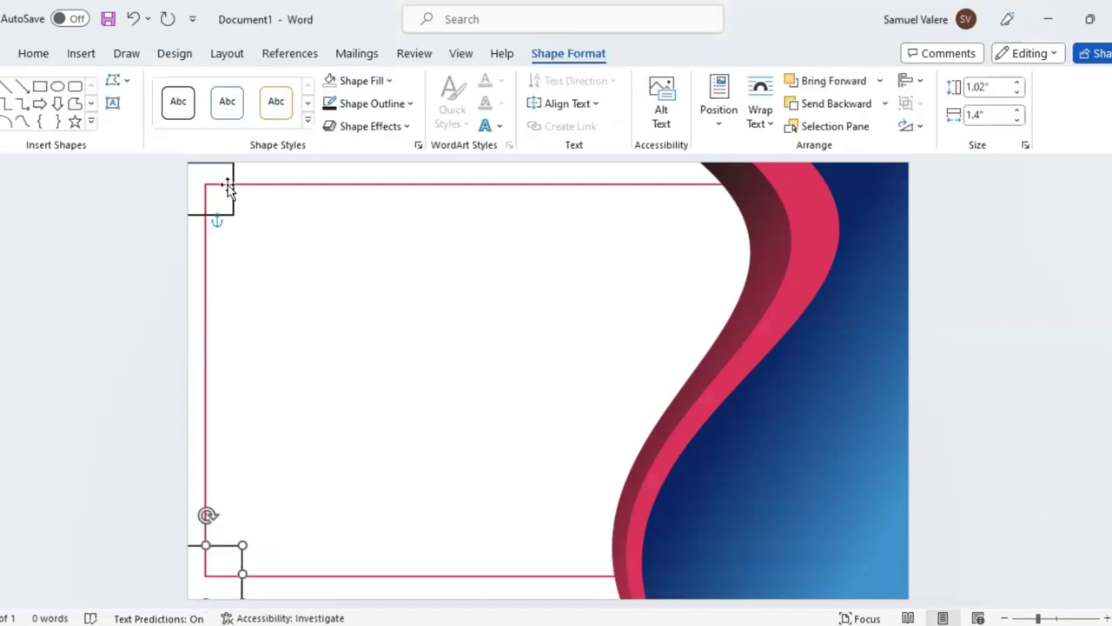
left_click(200, 167)
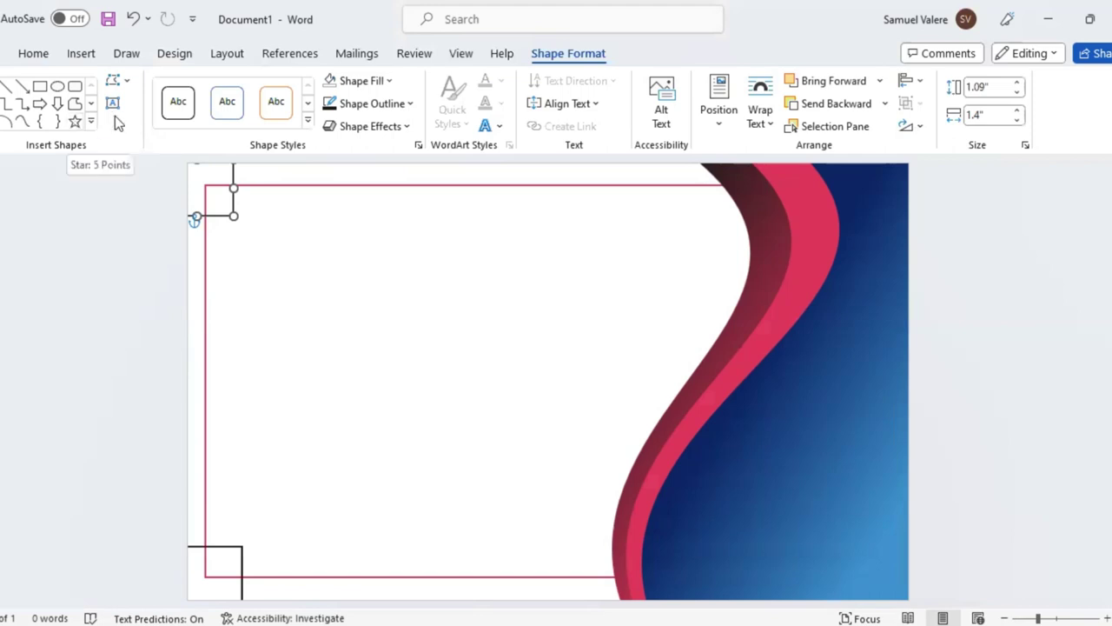
Draw a small seal near the top-left, fill it red and apply the 3D Preset 2 effect.
left_click(90, 121)
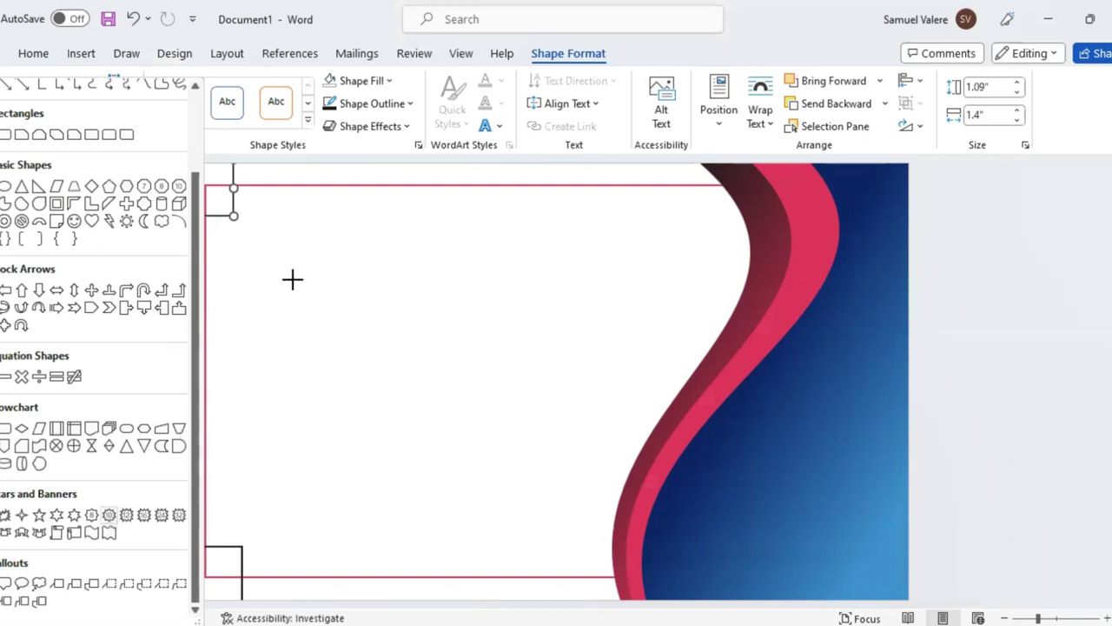
mouse_move(242, 253)
left_mouse_down()
mouse_move(280, 277)
mouse_move(269, 274)
left_mouse_up()
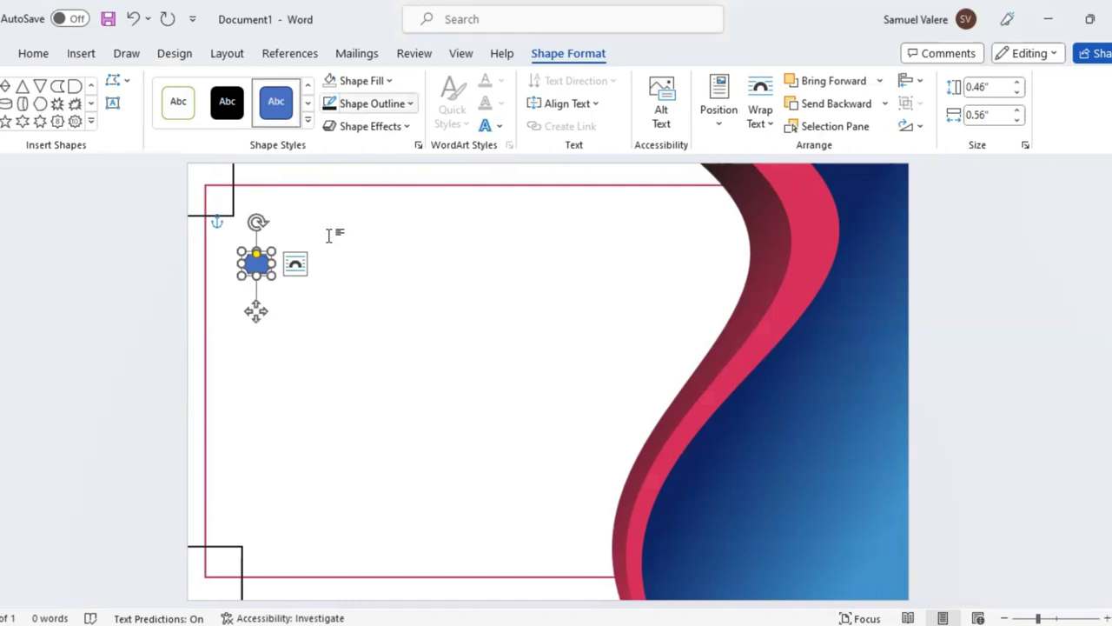
left_click(390, 82)
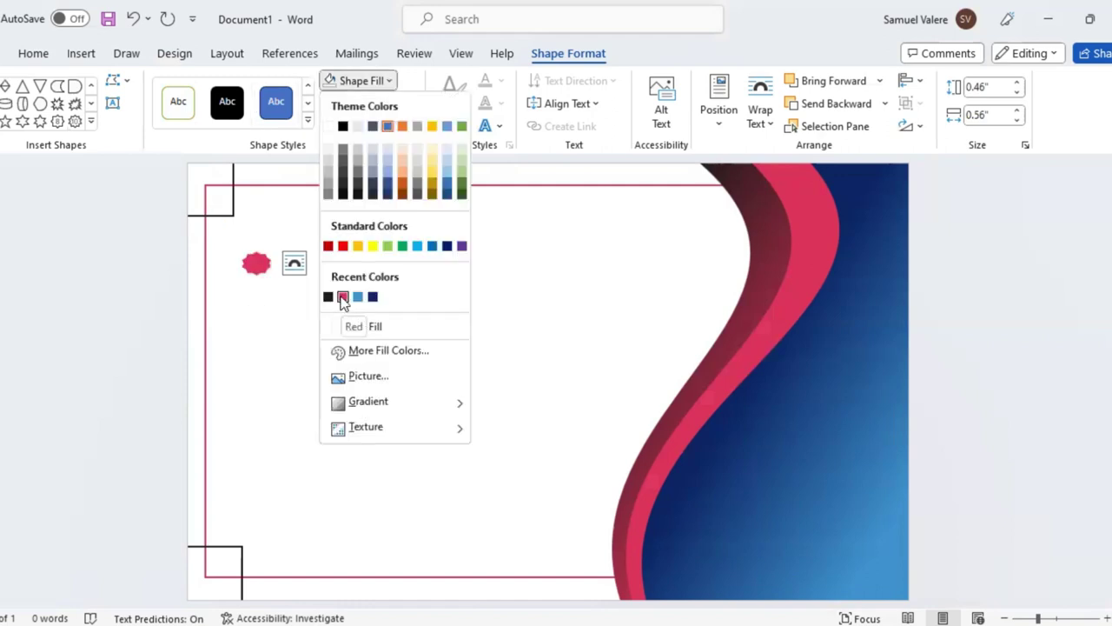
left_click(343, 297)
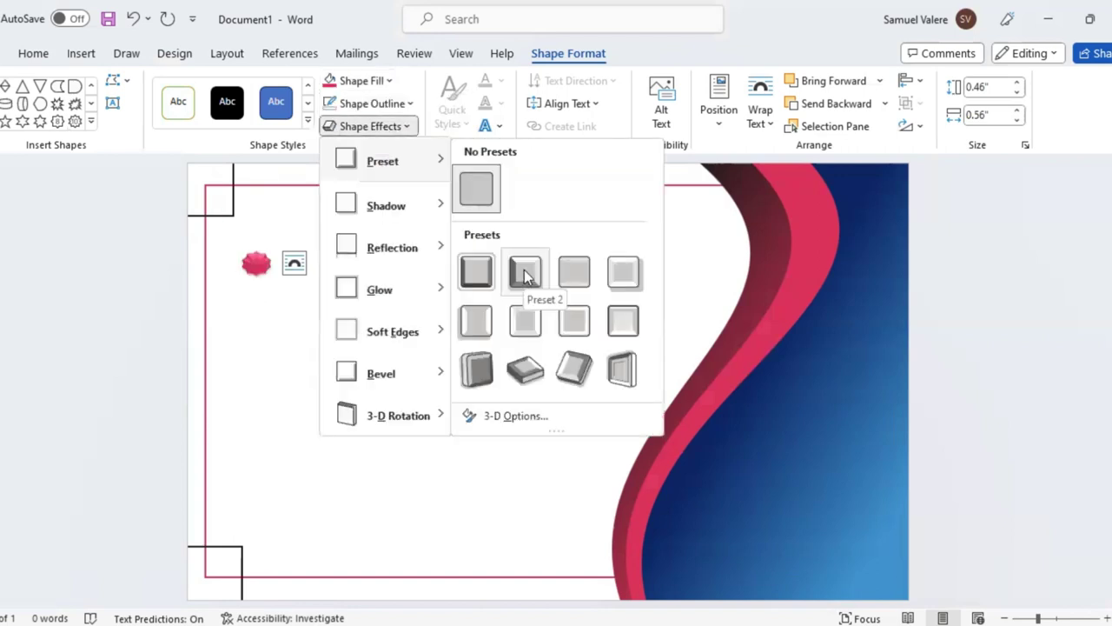
key("Escape")
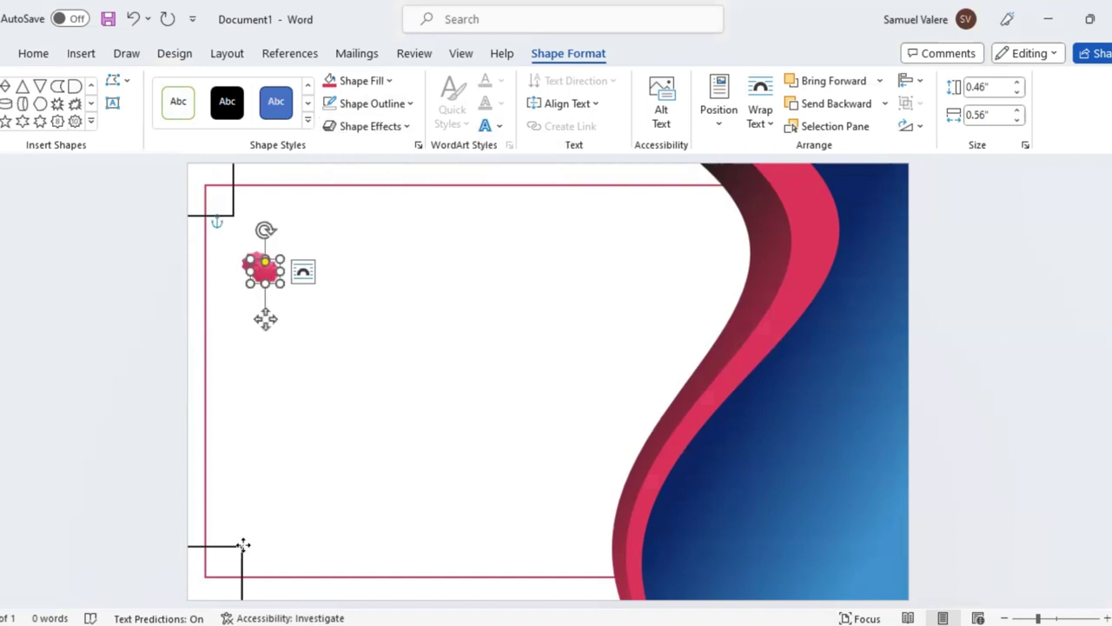
Copy the seal to the bottom-left corner and nudge both seals onto the bracket corners.
mouse_move(258, 345)
left_mouse_down("ctrl")
mouse_move(241, 560)
mouse_move(242, 547)
left_mouse_up("ctrl")
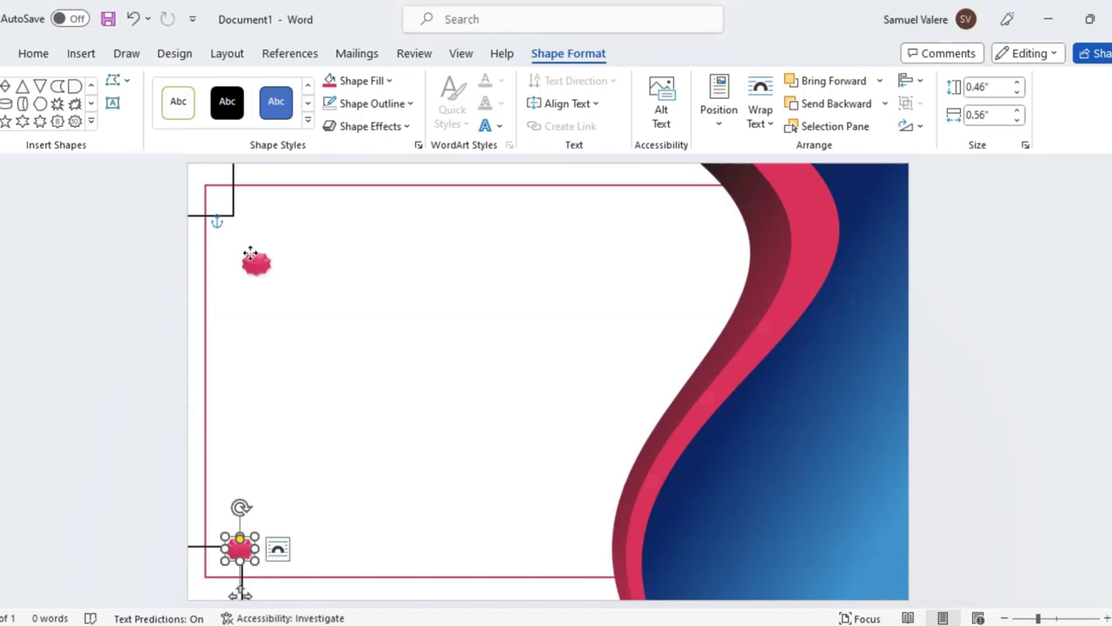
left_click_drag(258, 269, 235, 214)
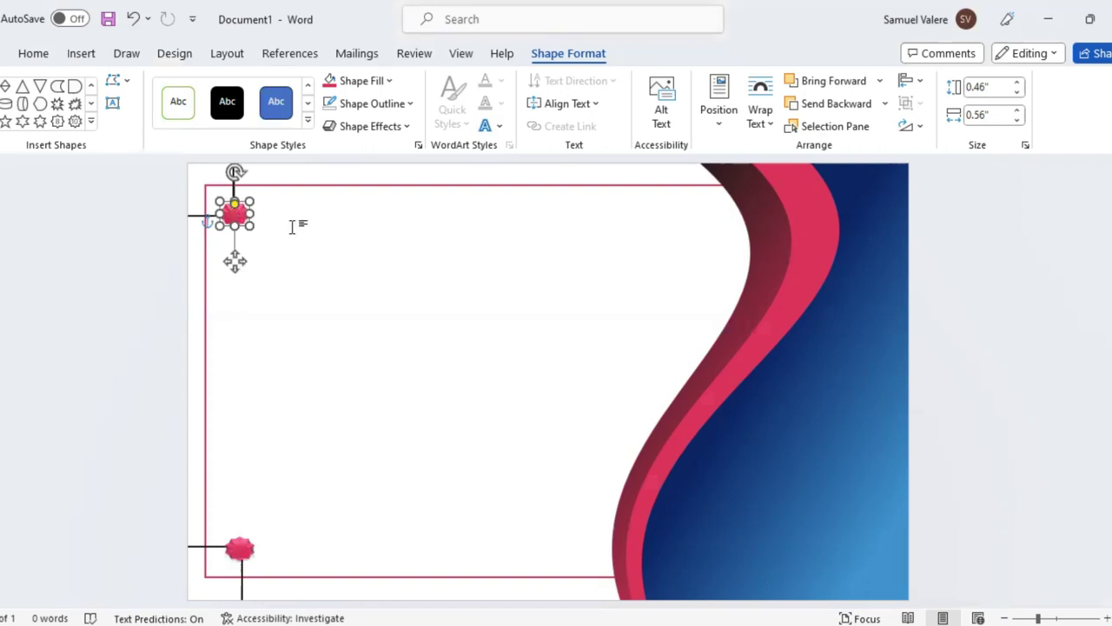
key("ctrl+z")
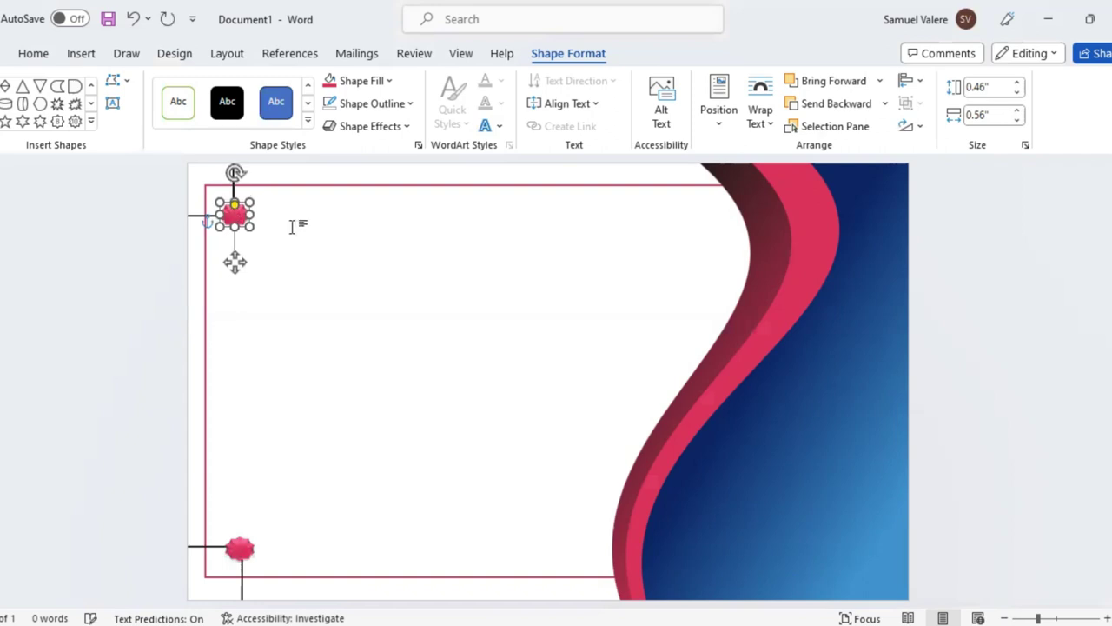
key("ctrl+z")
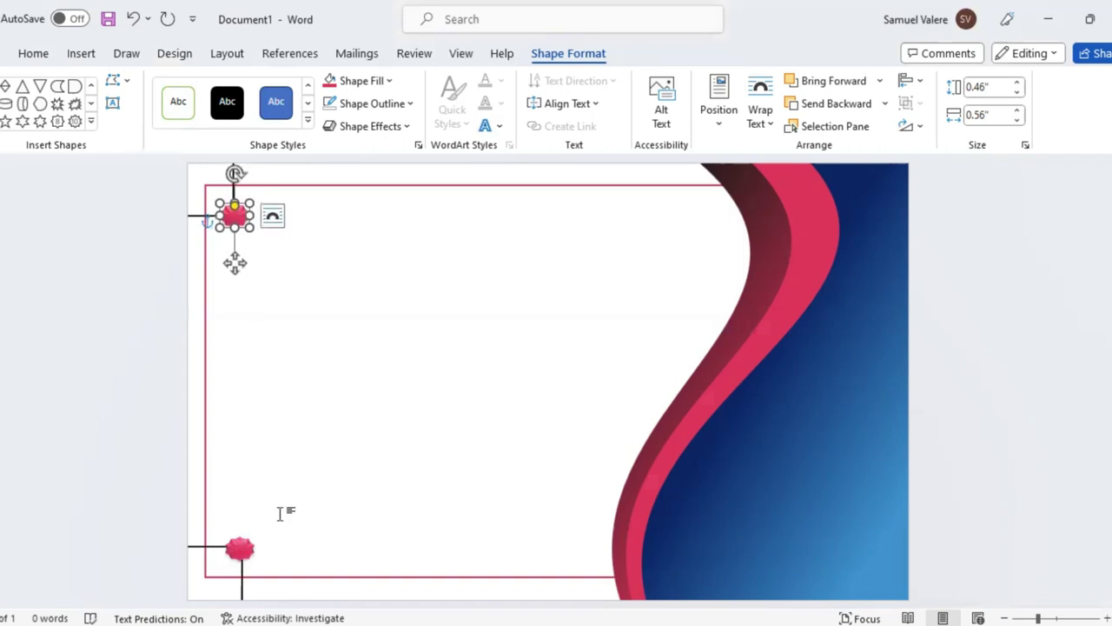
key("Tab")
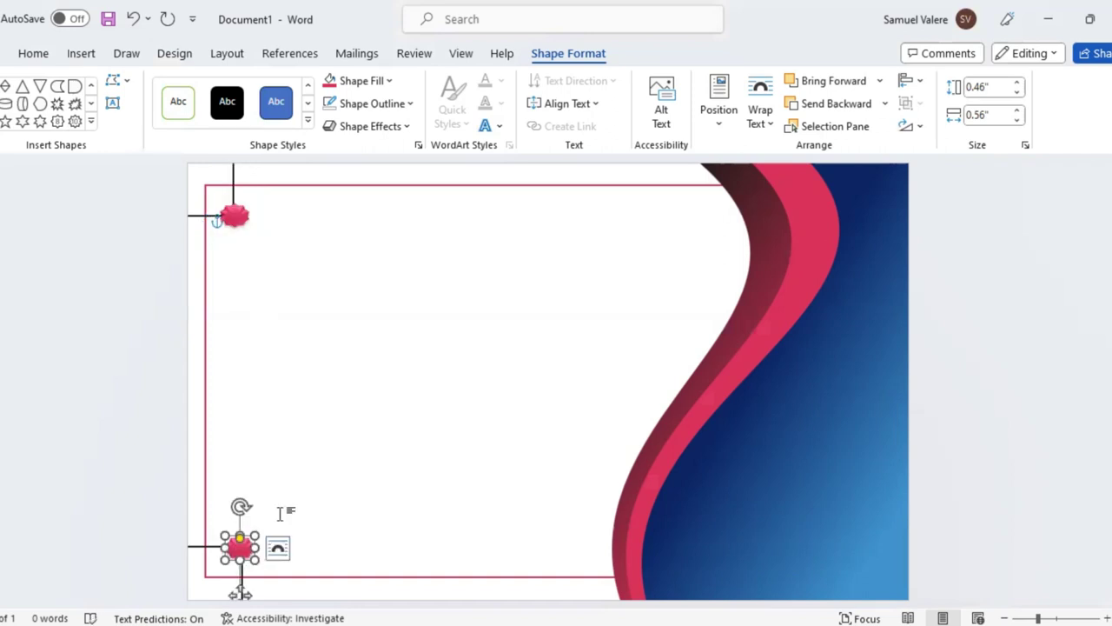
key("ctrl+z")
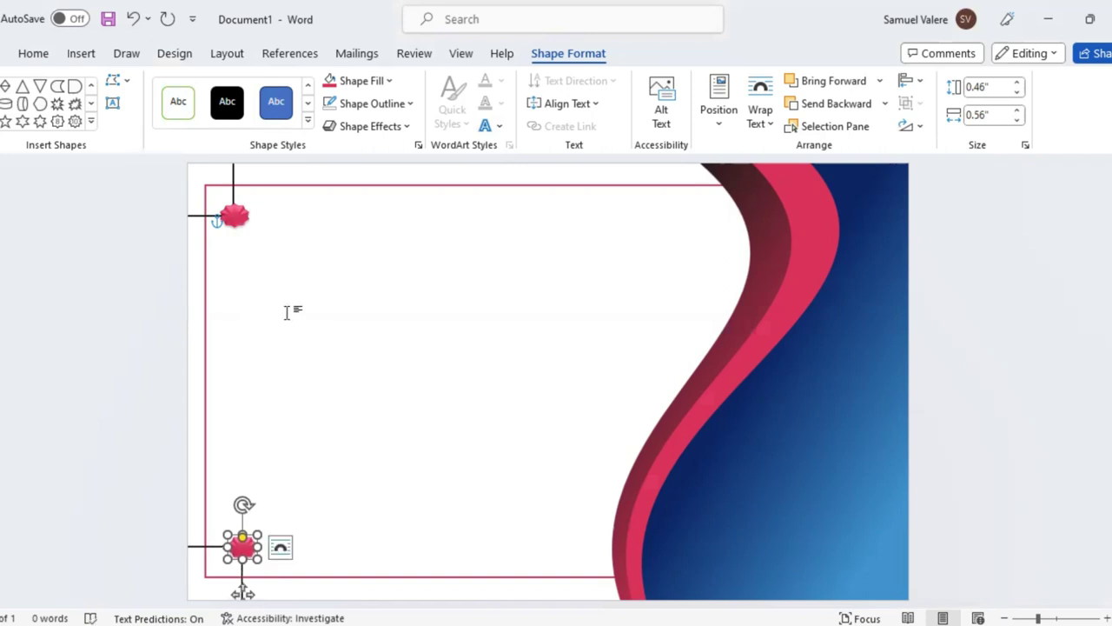
Draw a 0.93" by 6.61" text box below the top-left seal and type CERTIFICATE.
left_click(112, 103)
left_click_drag(260, 236, 483, 283)
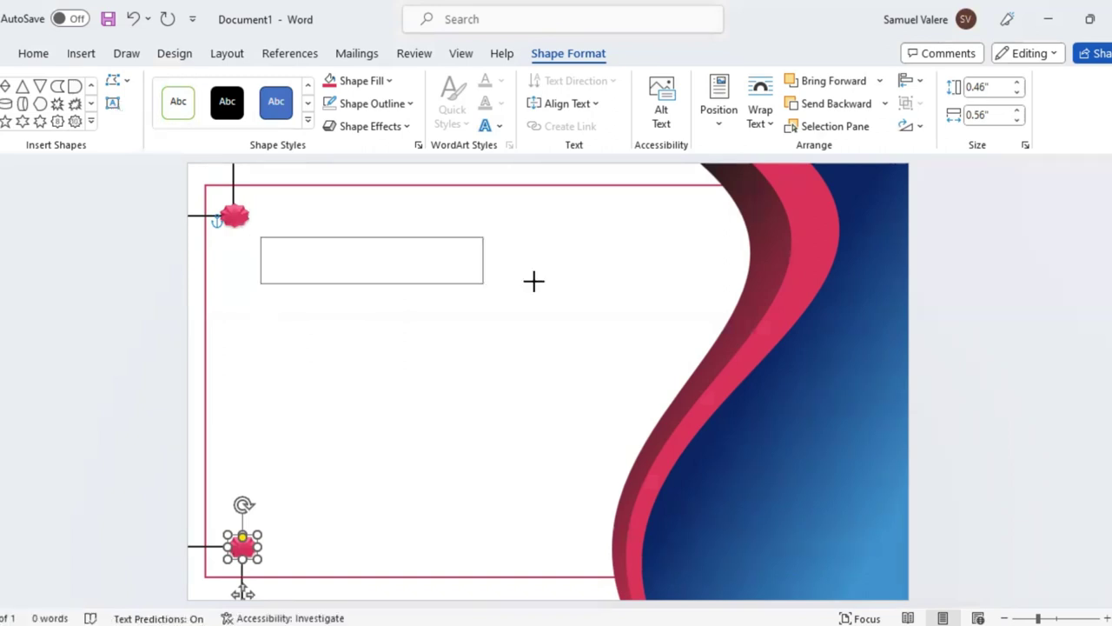
left_click_drag(600, 282, 601, 285)
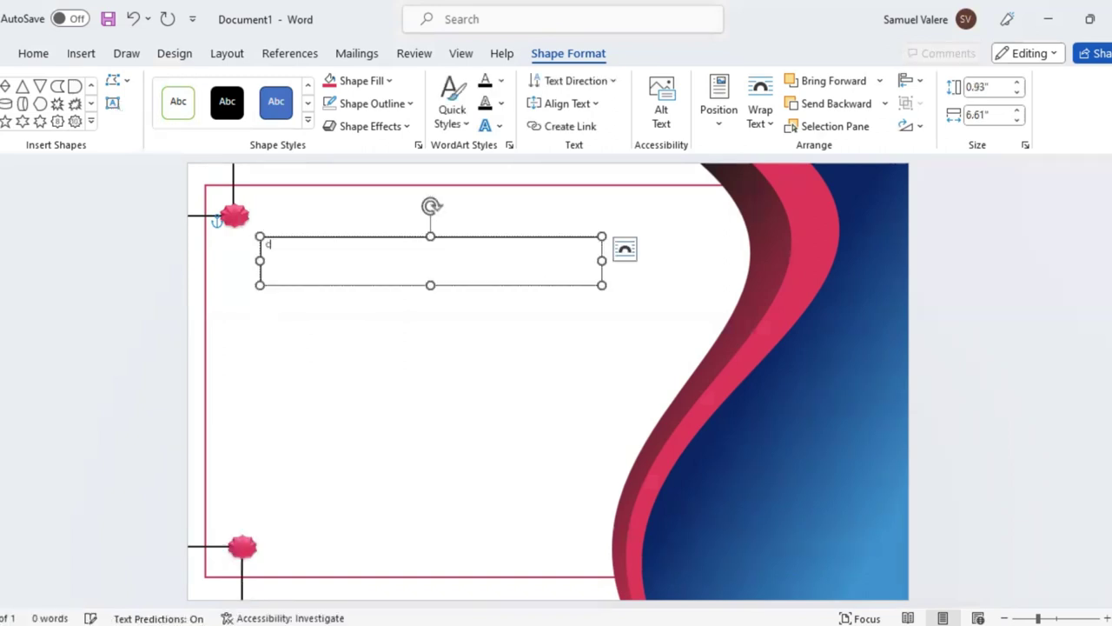
type("CER")
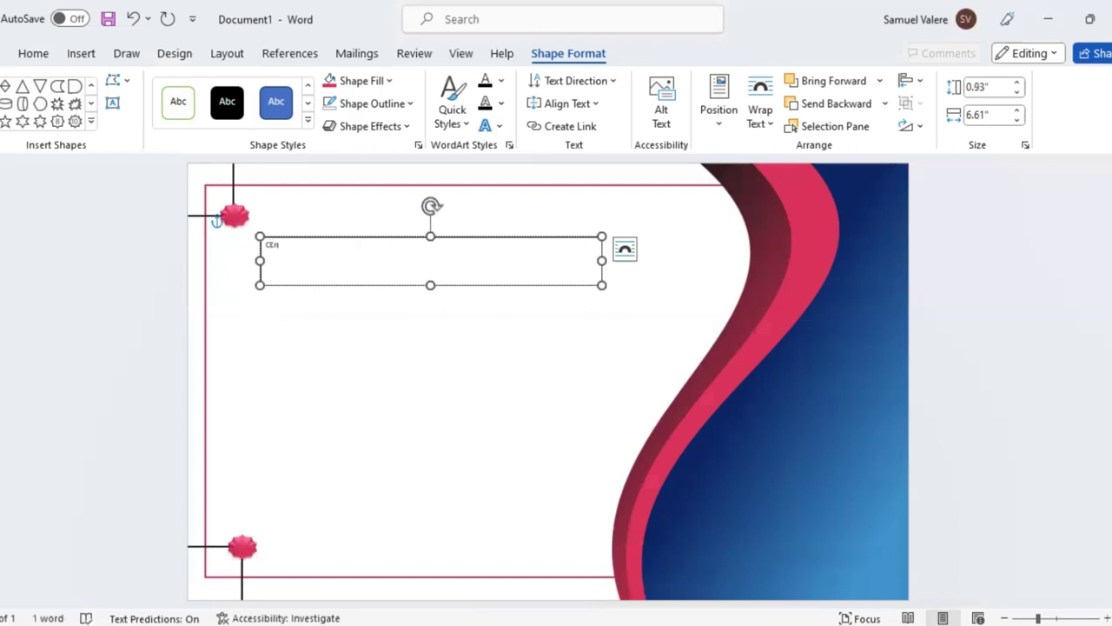
key("BackSpace")
key("BackSpace")
type("eRT")
type("IFICATE")
double_click(293, 247)
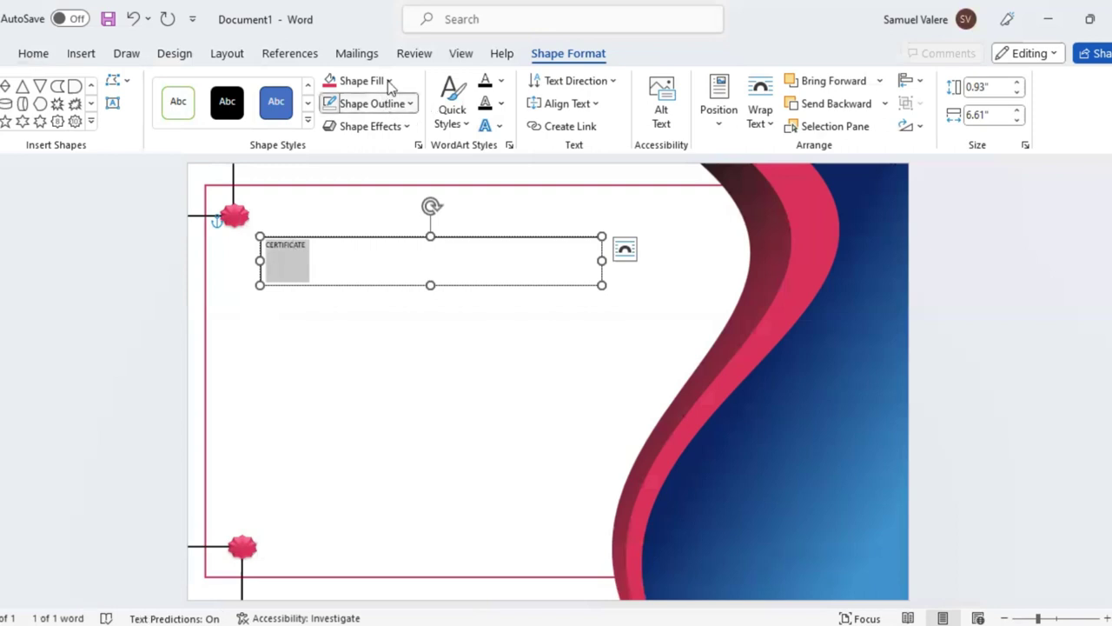
Centre the title and set it to 80 pt Old English Text MT in Sentence case.
left_click(35, 55)
key("ctrl+e")
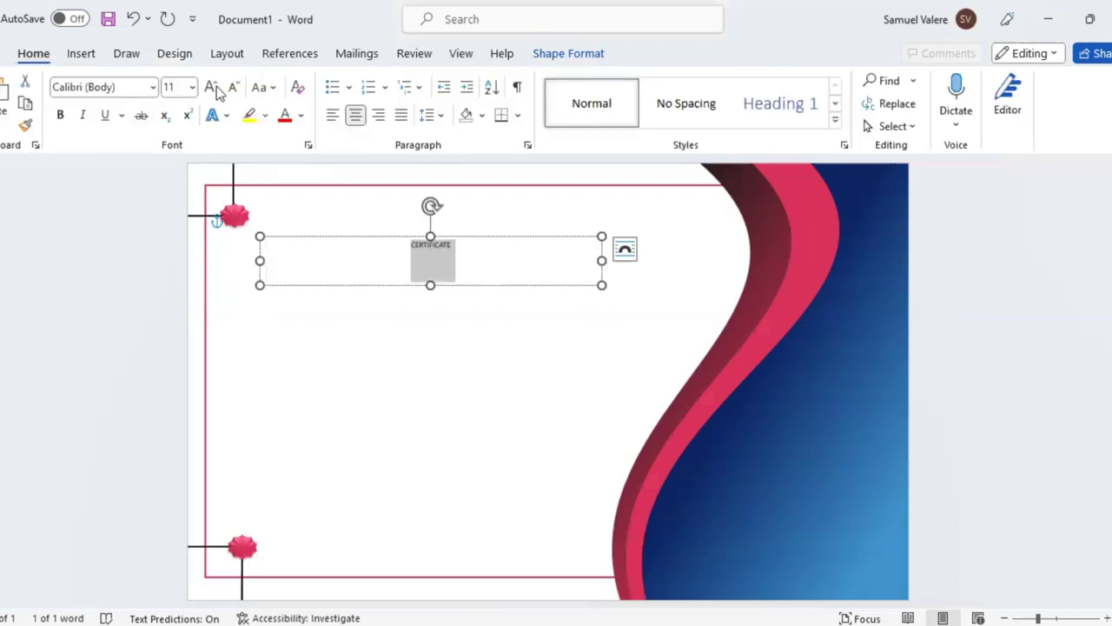
left_click(210, 86)
left_click(210, 87)
left_click(210, 87)
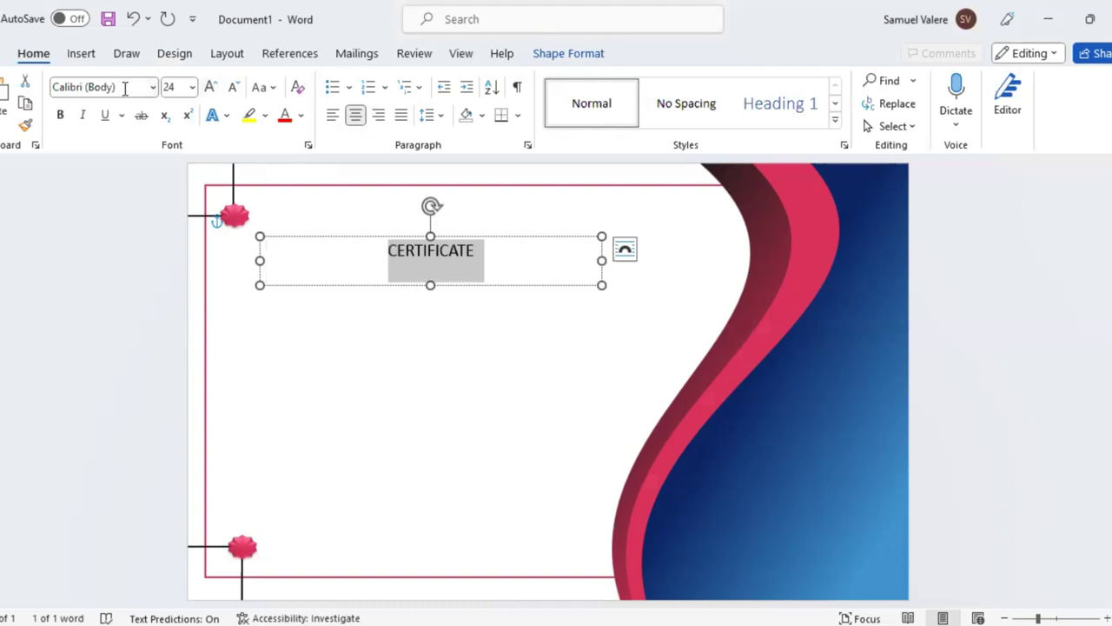
left_click(124, 87)
type("Old English Text MT")
key("Return")
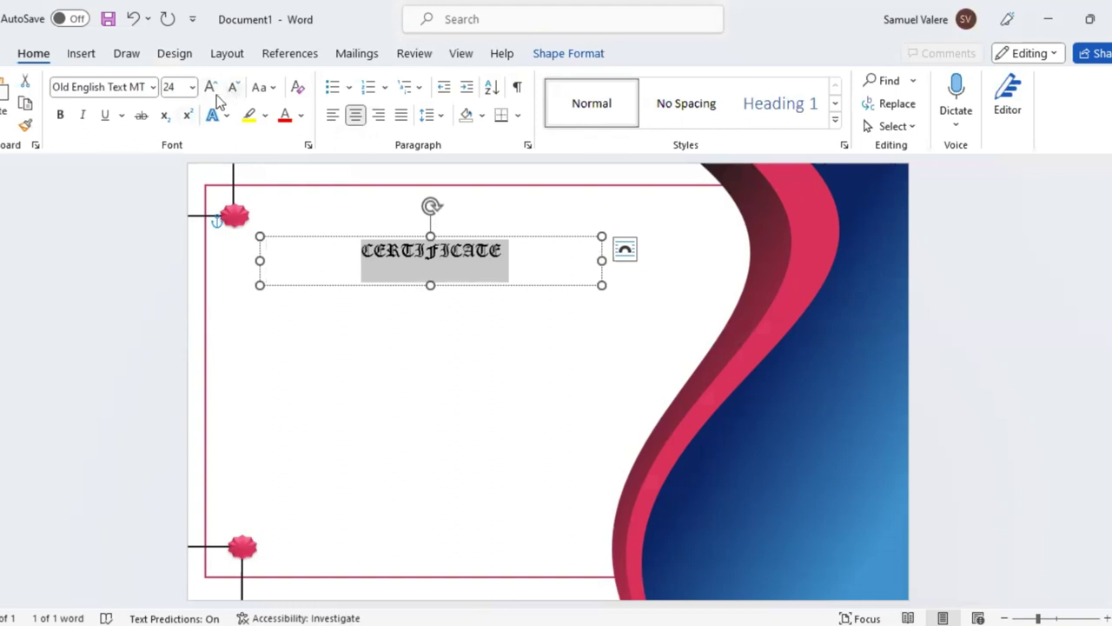
key("ctrl+shift+period")
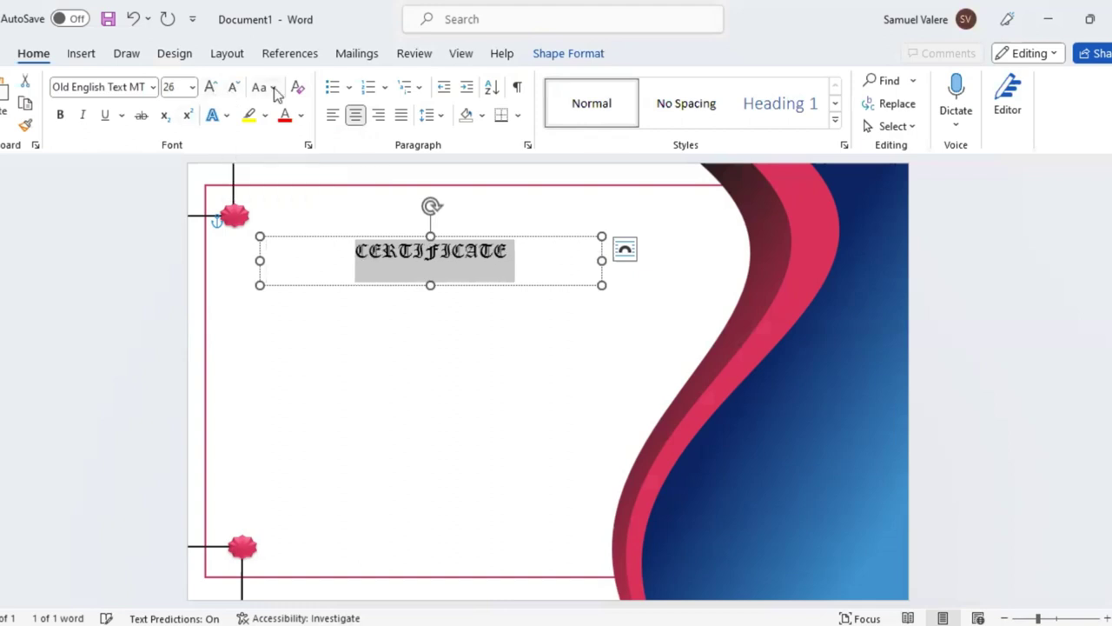
left_click(275, 93)
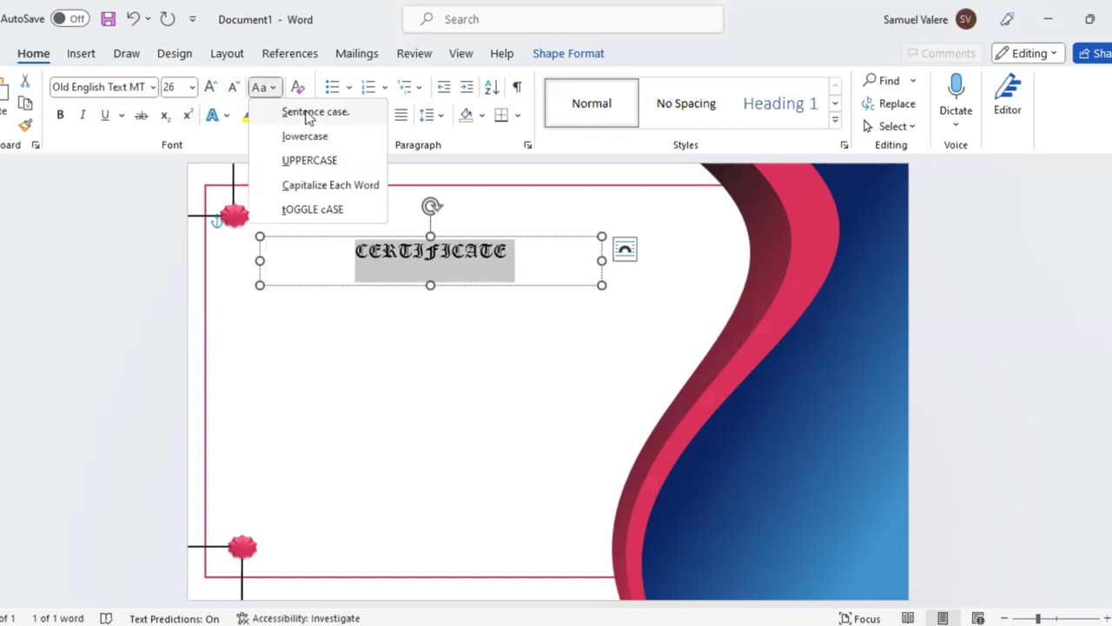
key("s")
left_click(211, 87)
left_click(210, 87)
left_click(211, 87)
left_click(211, 87)
left_click(210, 87)
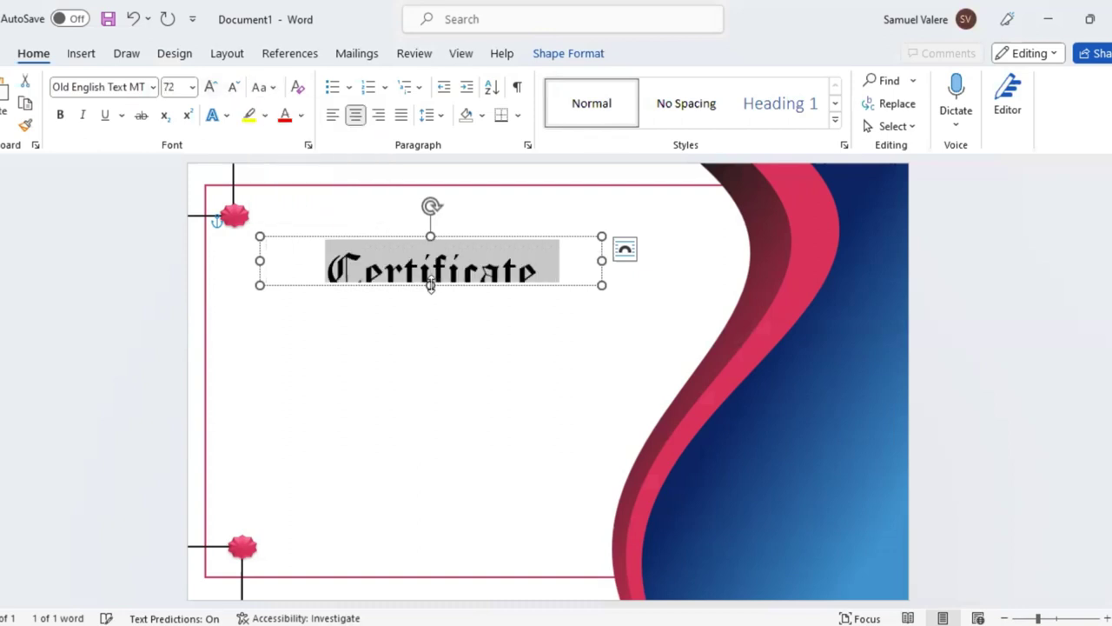
left_click_drag(430, 285, 434, 307)
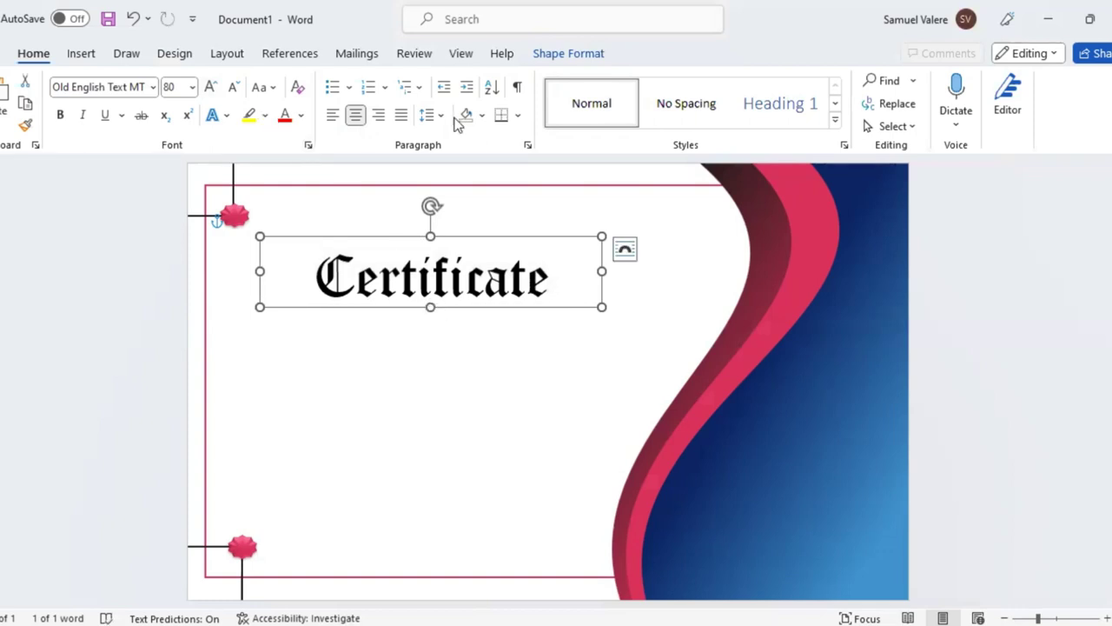
Expand the title's character spacing by 4 pt.
key("ctrl+d")
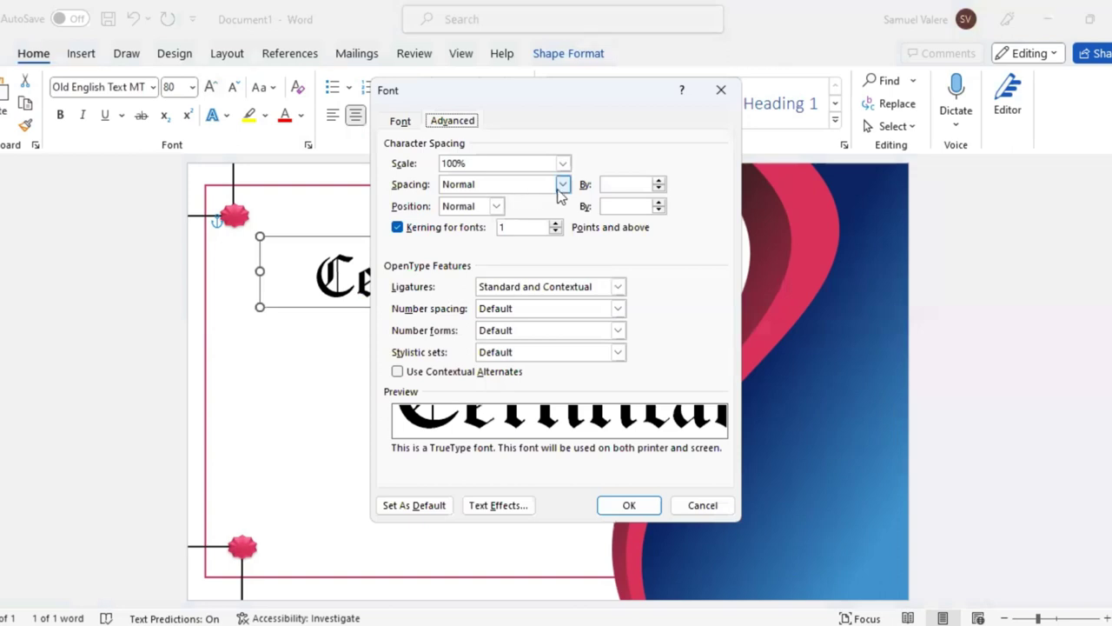
left_click(564, 185)
left_click(469, 211)
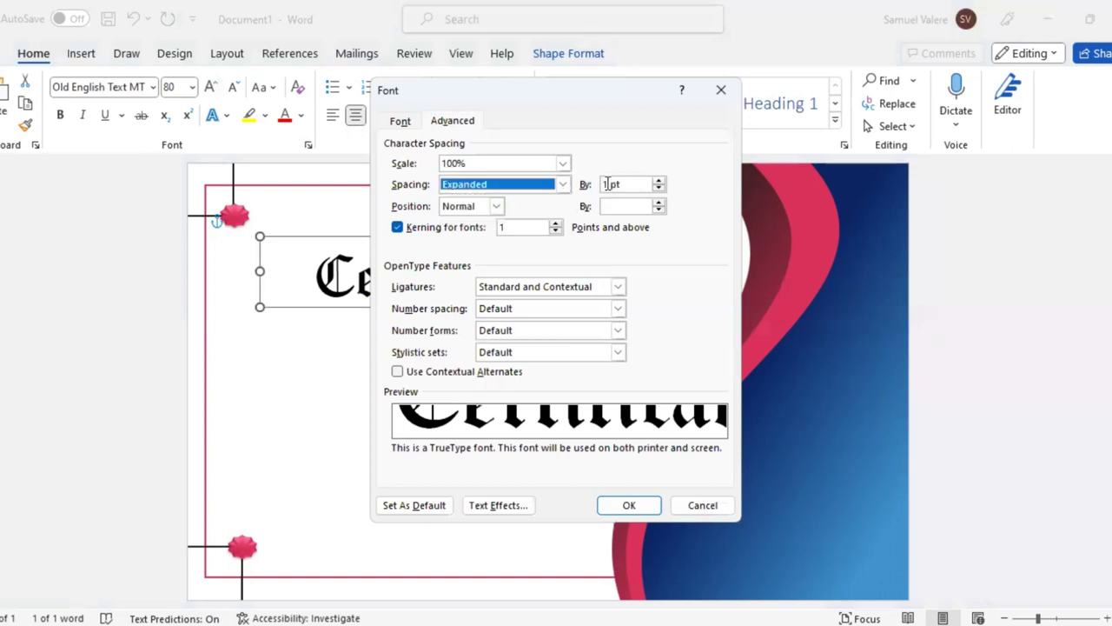
left_click(608, 184)
type("4")
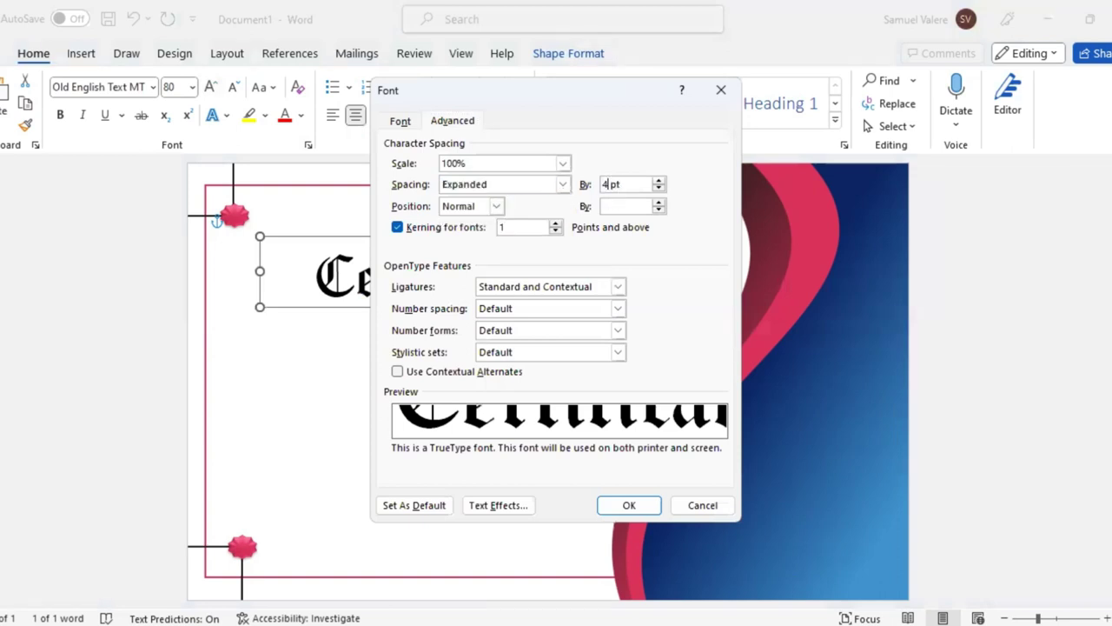
key("Return")
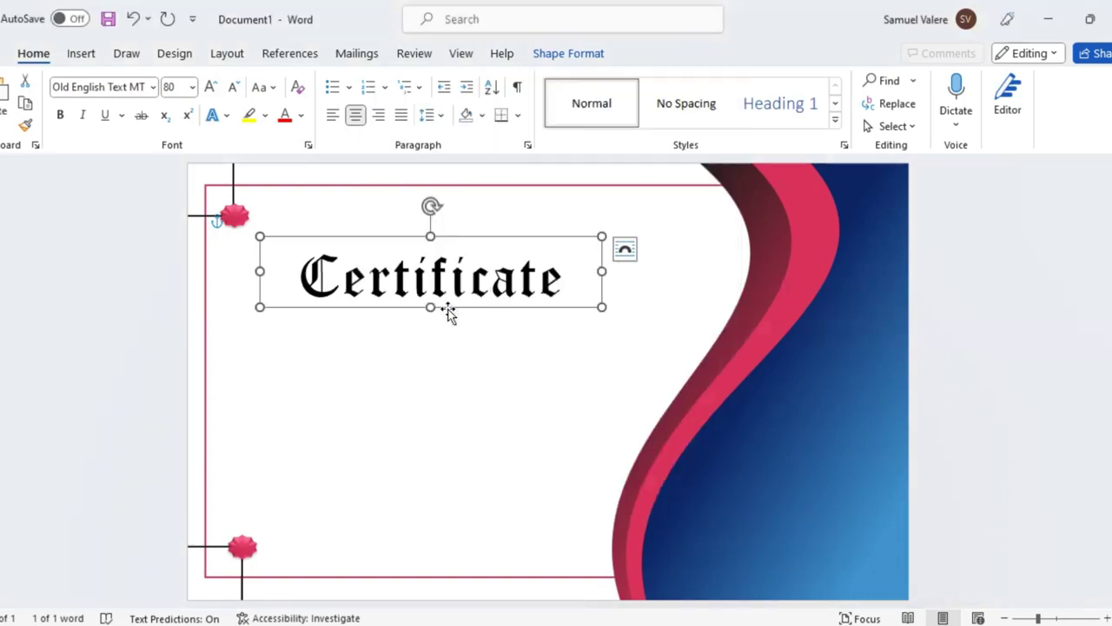
Move the Certificate box up toward the top of the frame.
mouse_move(449, 306)
left_mouse_down()
mouse_move(499, 272)
mouse_move(468, 257)
left_mouse_up()
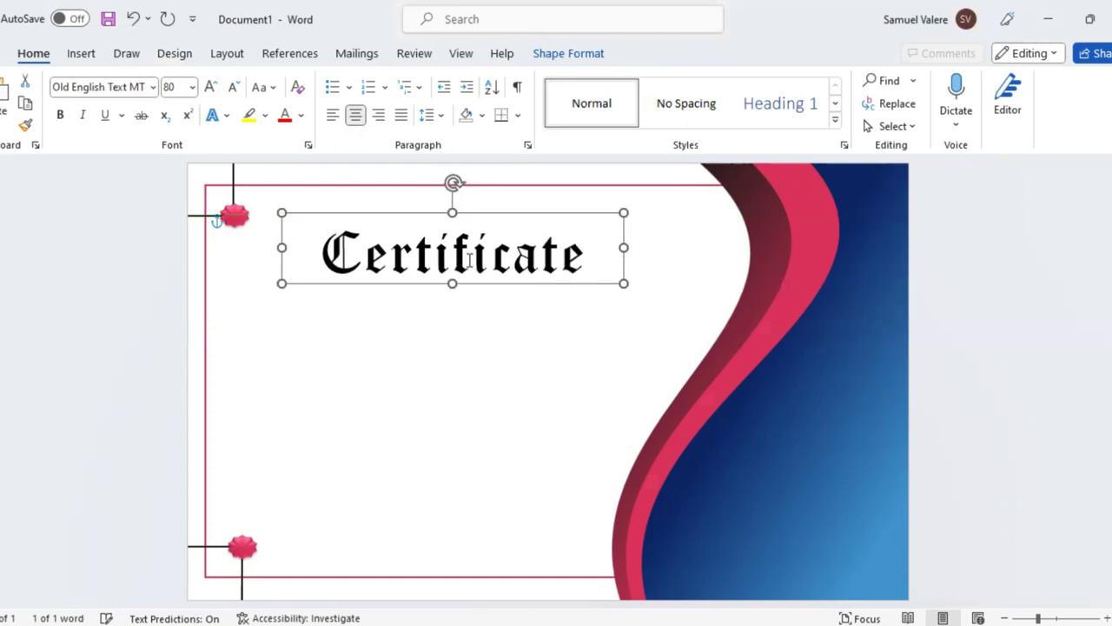
key("Up")
key("Up")
key("Up")
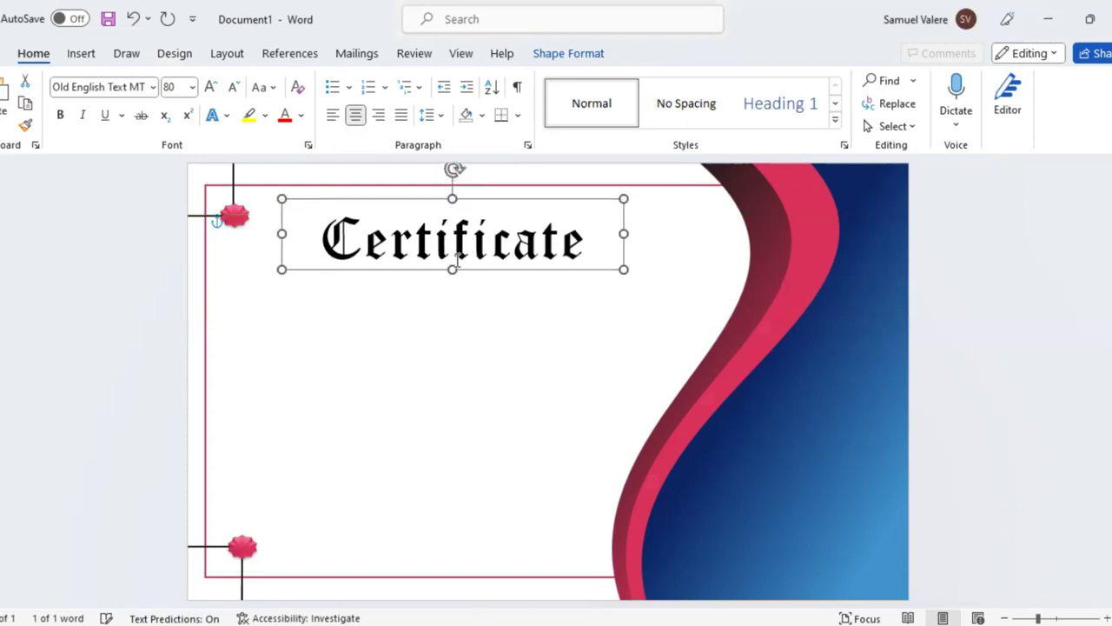
key("Right")
key("Right")
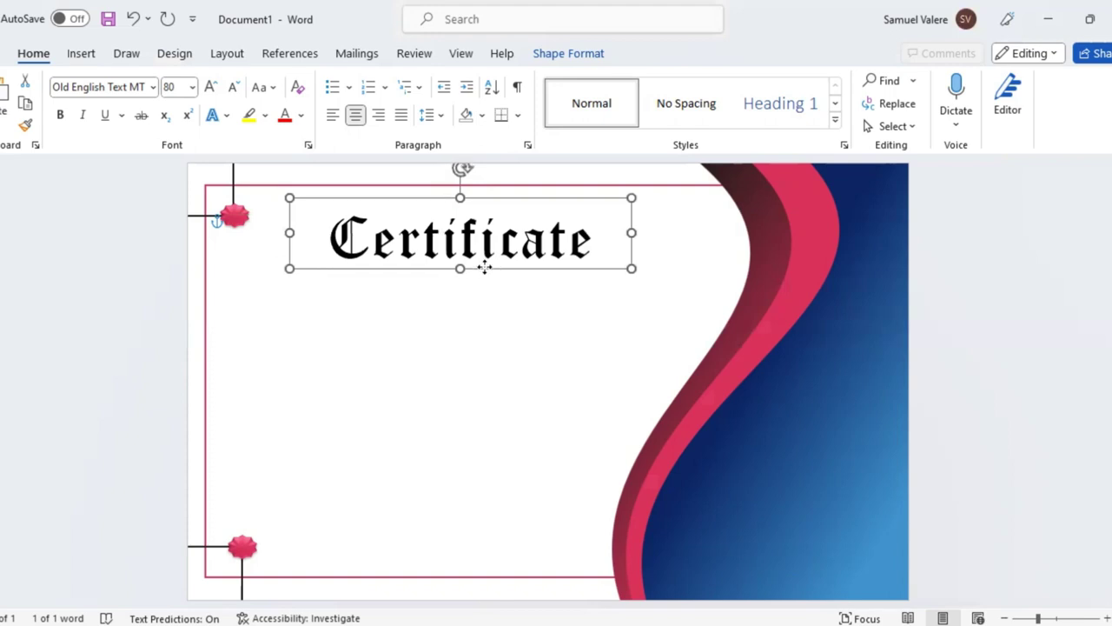
key("Up")
key("Left")
key("Left")
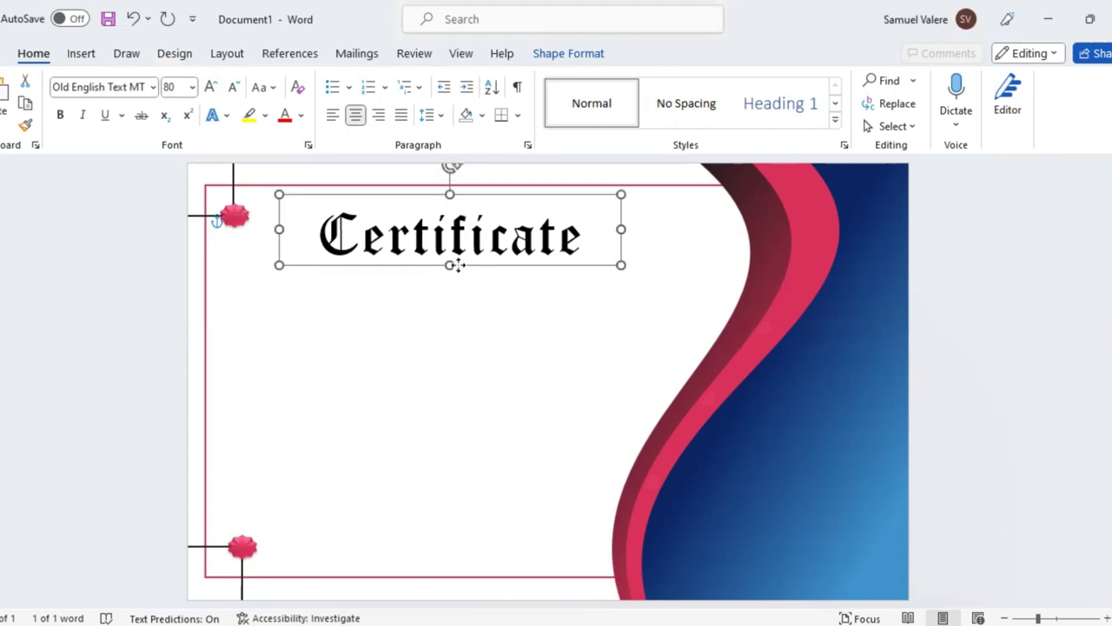
key("Left")
key("Left")
key("Left")
key("Left")
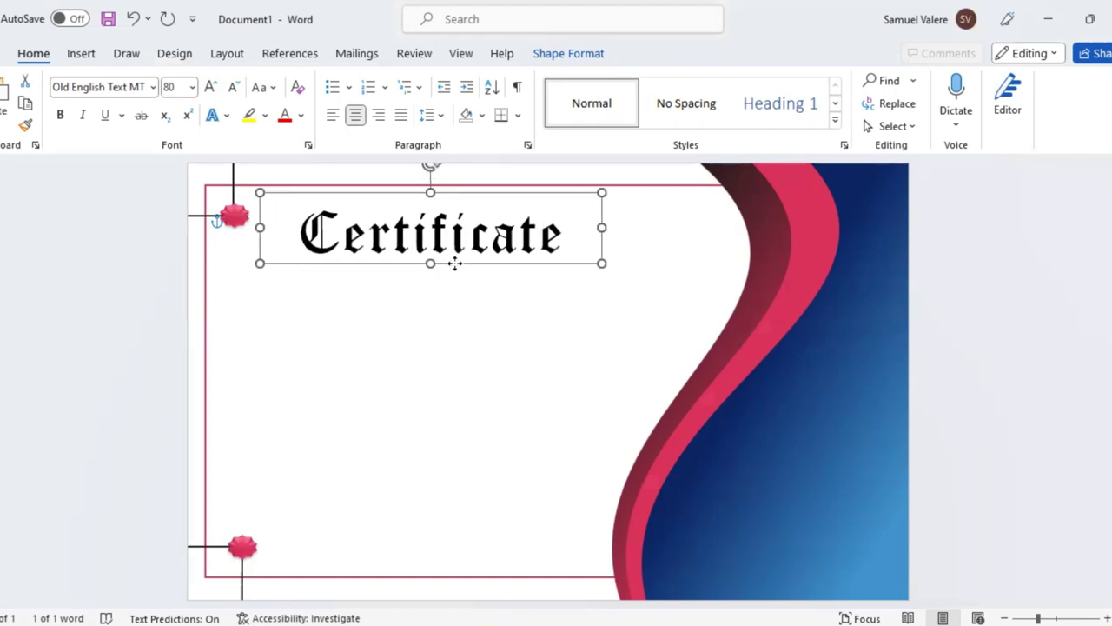
left_click(81, 53)
Draw a text box below the title and type Of Appreciation.
left_click(213, 82)
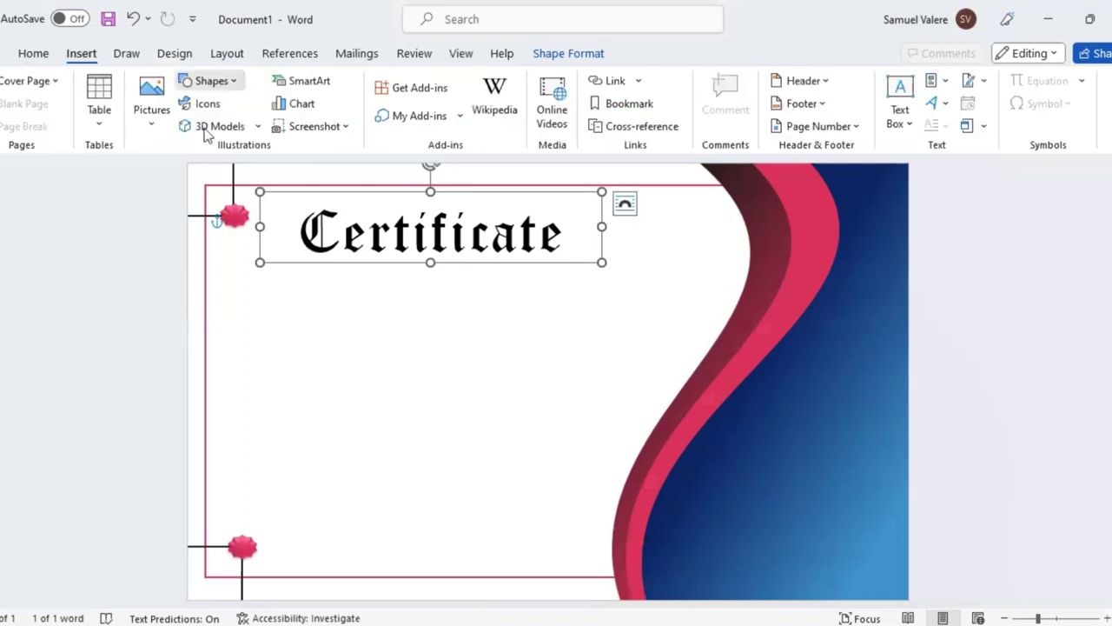
left_click_drag(311, 283, 473, 307)
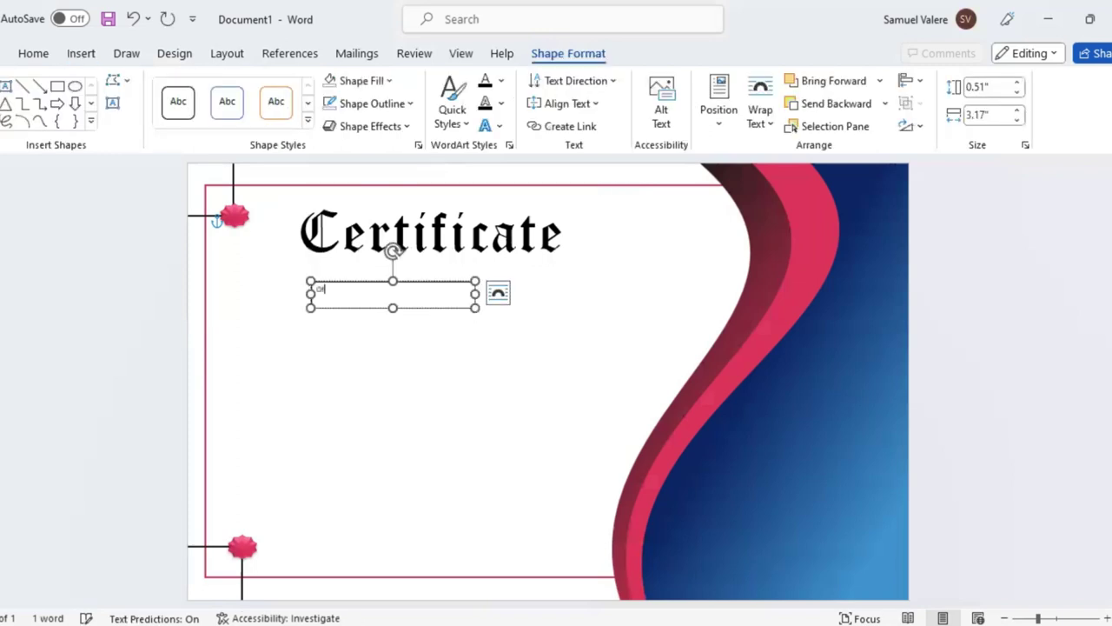
type("Appre")
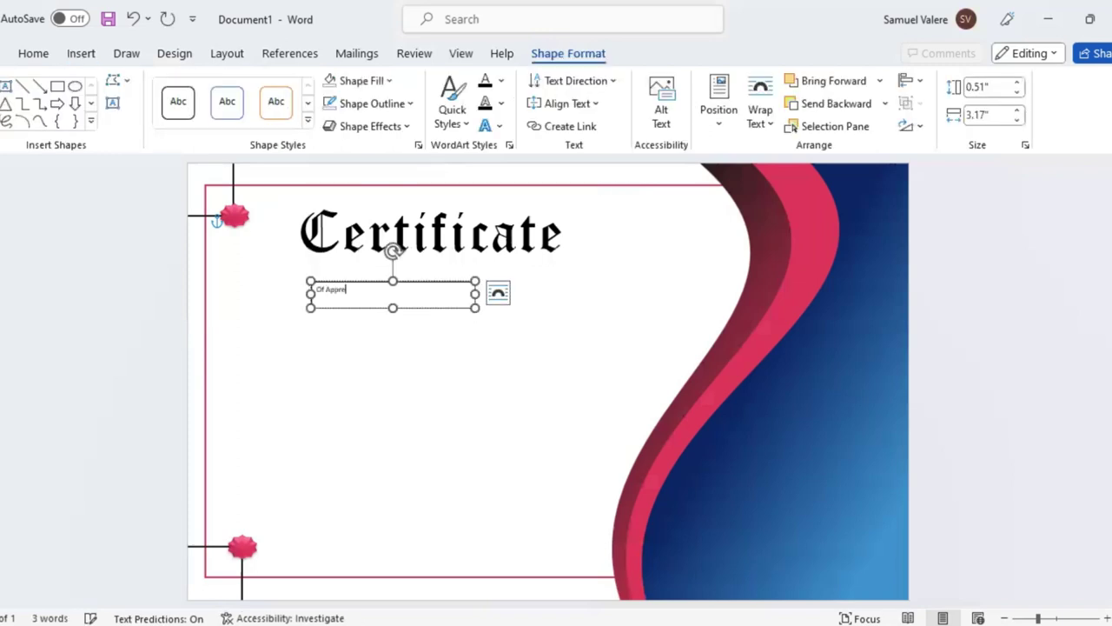
type("ciation")
left_click(337, 290)
triple_click(363, 303)
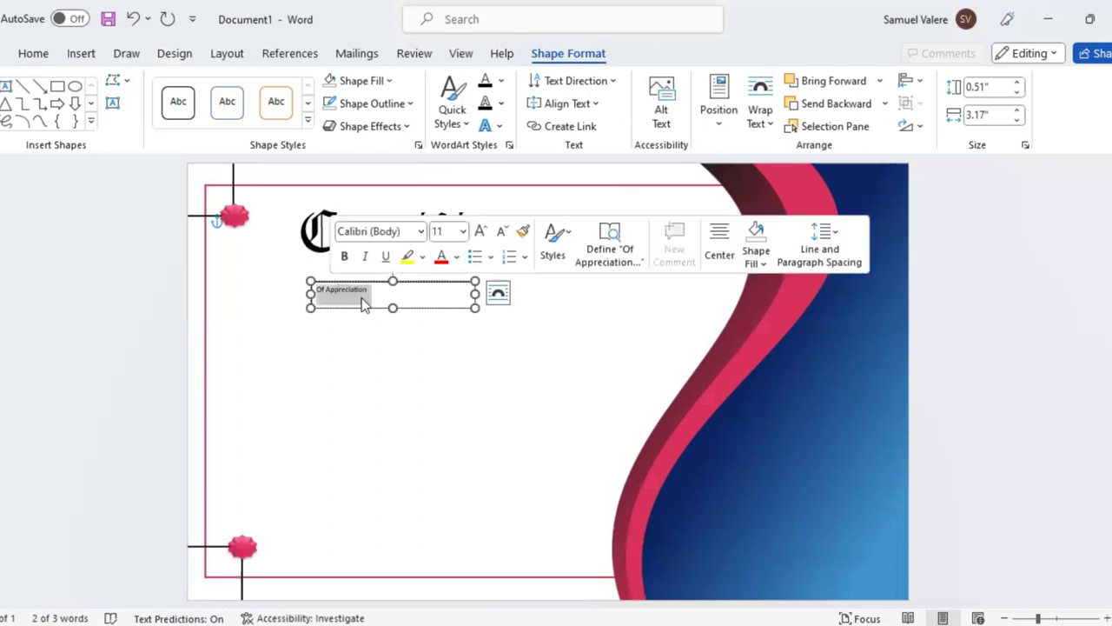
Centre the subtitle and make it 14 pt Agency FB in UPPERCASE.
left_click(82, 55)
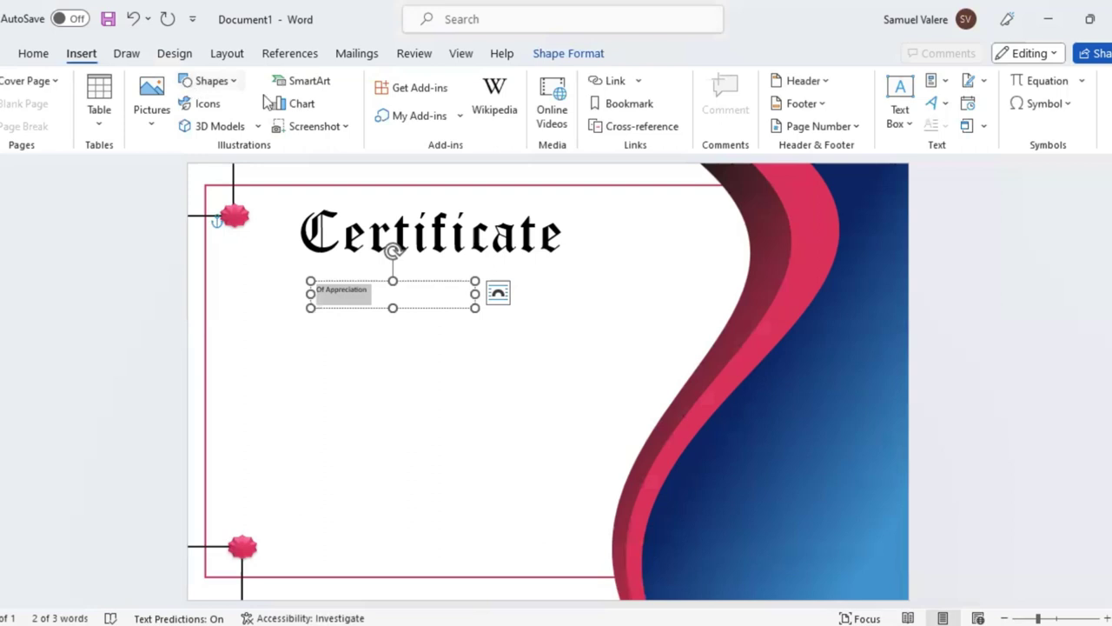
scroll(153, 79, "up", 1)
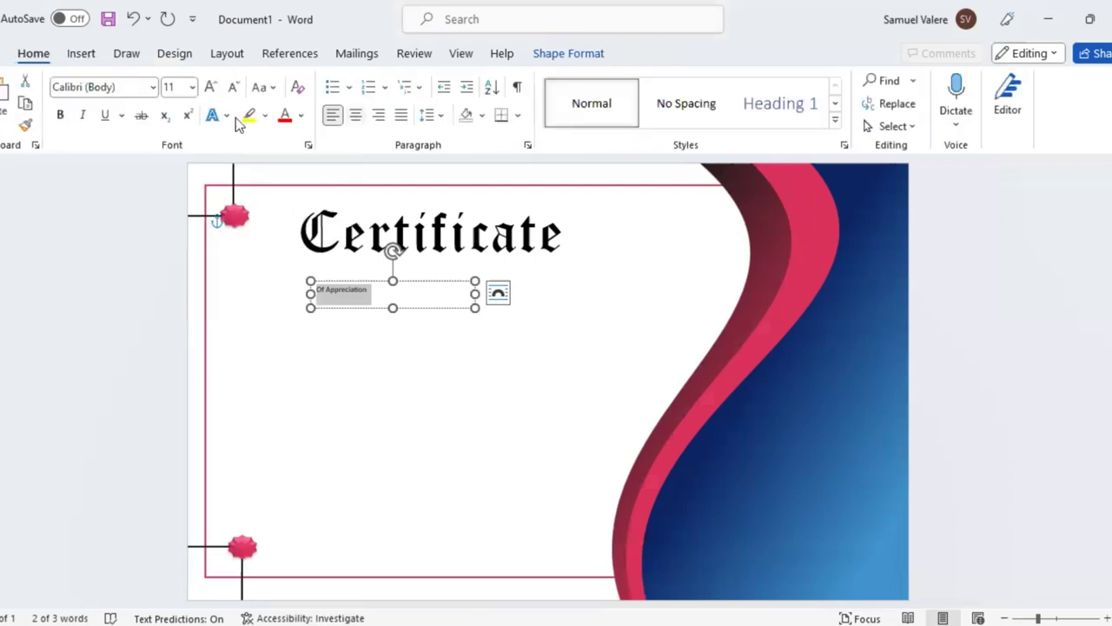
key("ctrl+e")
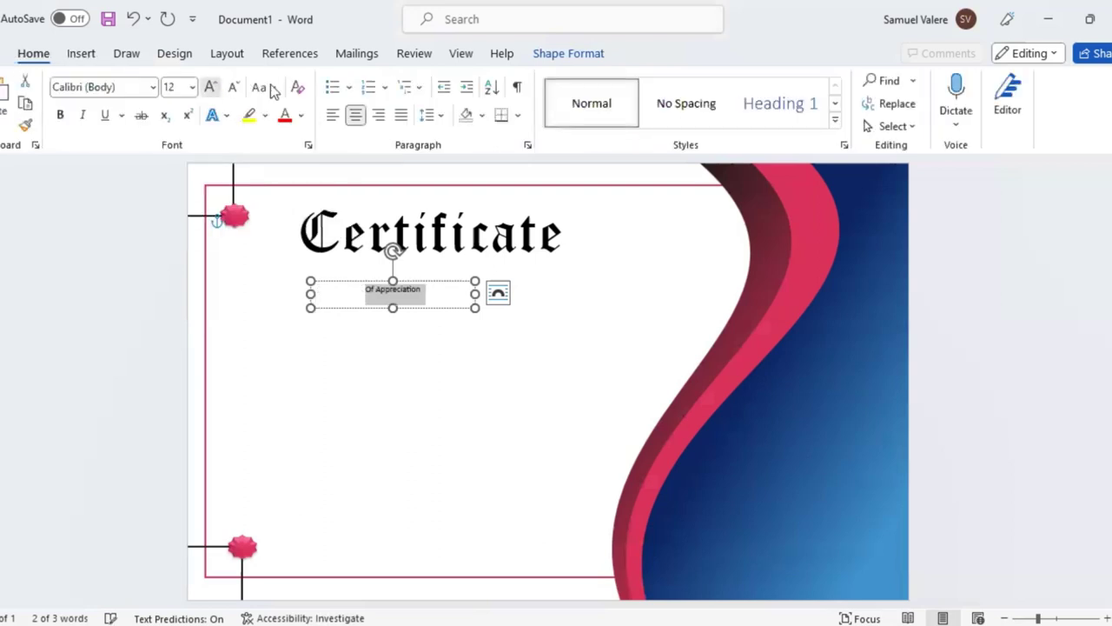
key("ctrl+shift+period")
key("ctrl+shift+period")
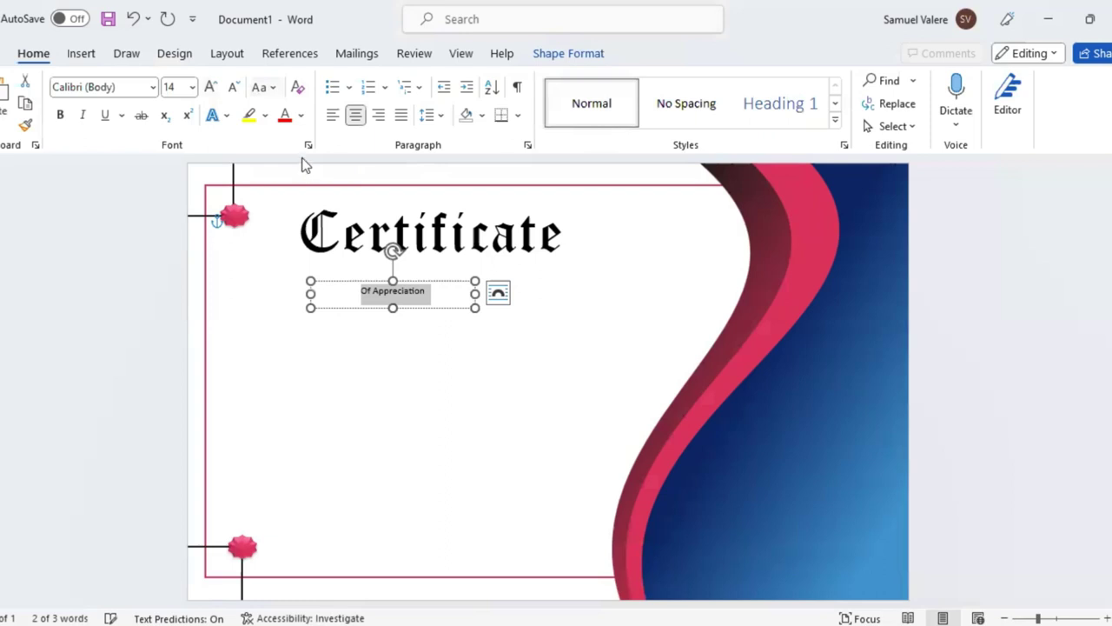
key("alt+h")
key("7")
key("u")
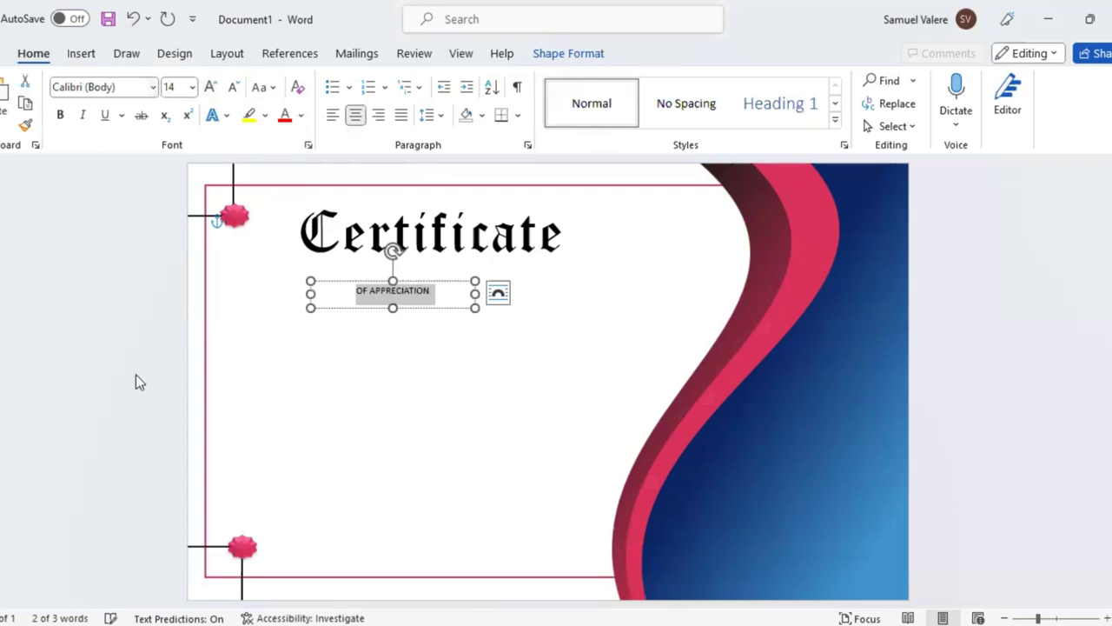
key("alt+h")
key("f")
key("f")
key("Return")
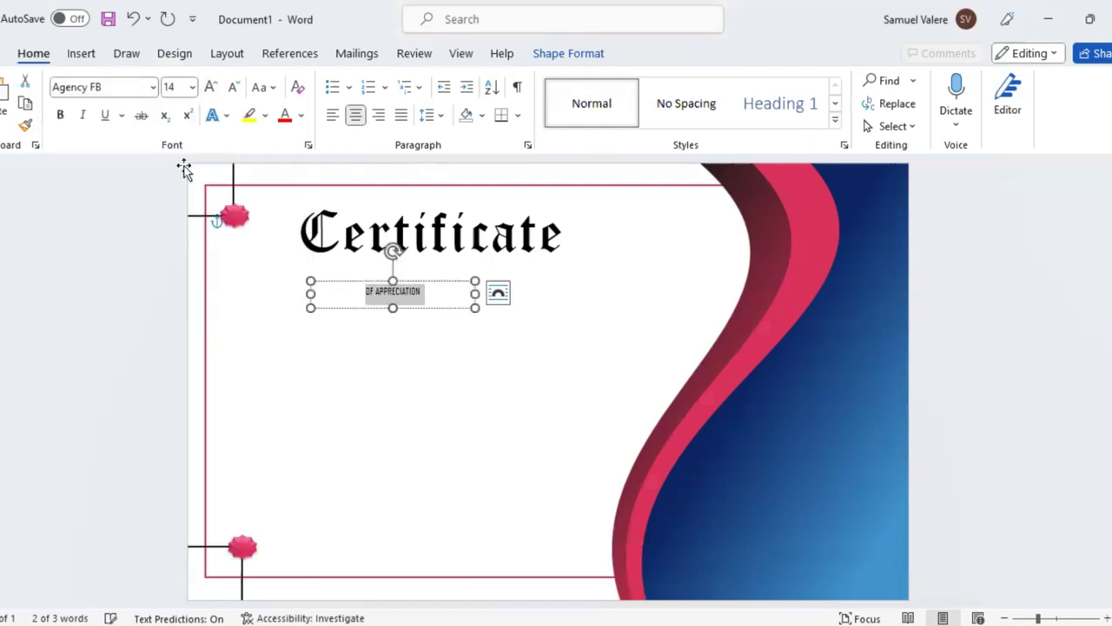
Enlarge the OF APPRECIATION subtitle to 20 pt and give it expanded character spacing.
left_click(211, 87)
left_click(211, 88)
left_click(211, 88)
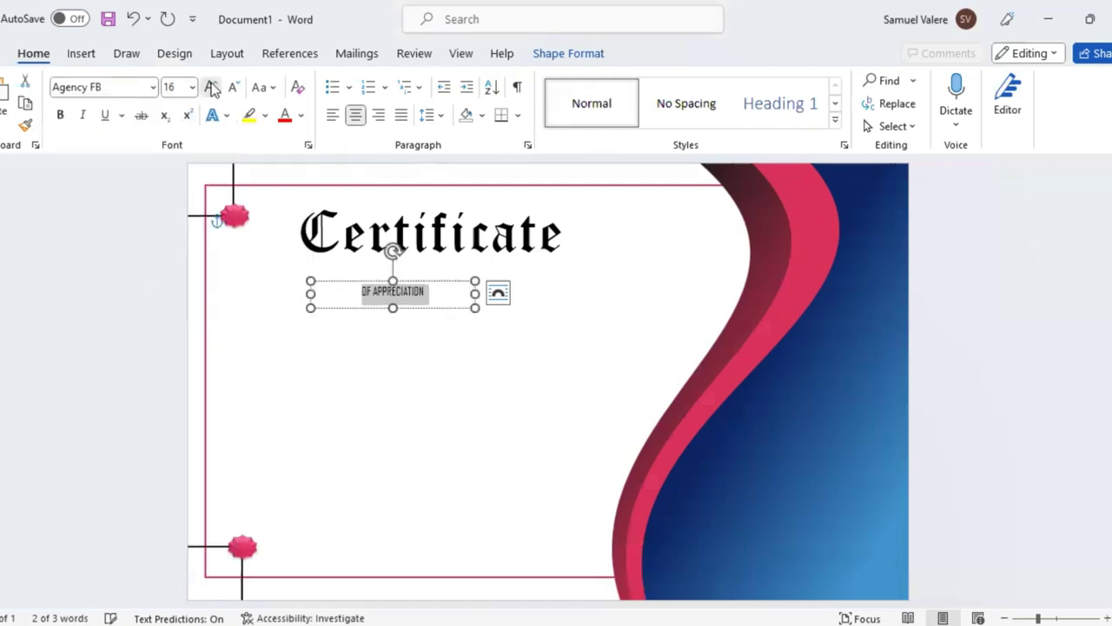
left_click(308, 146)
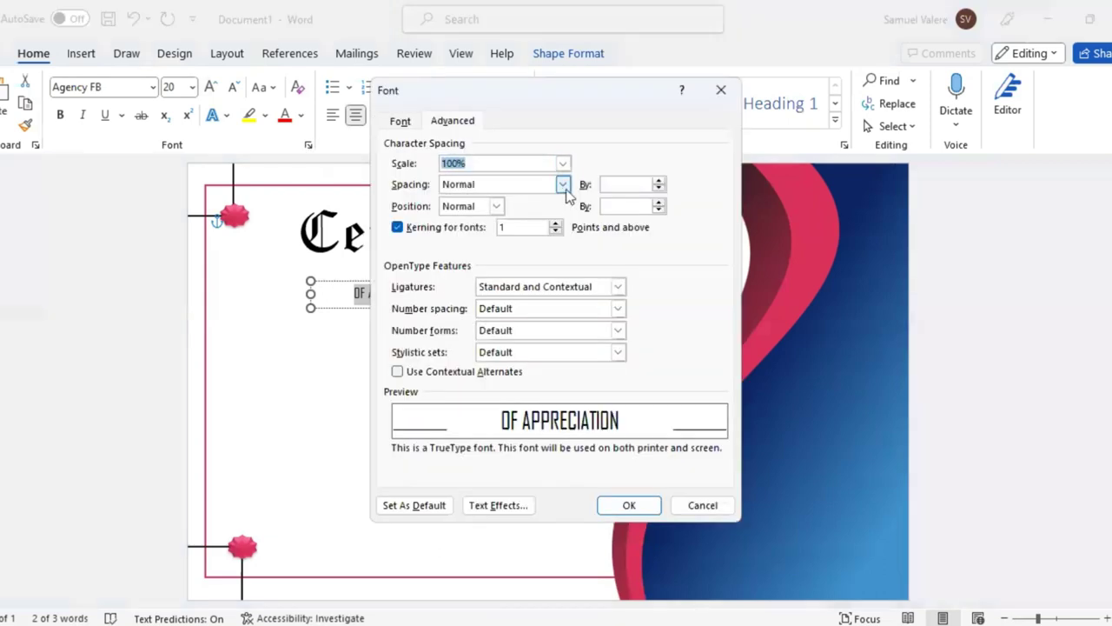
left_click(563, 184)
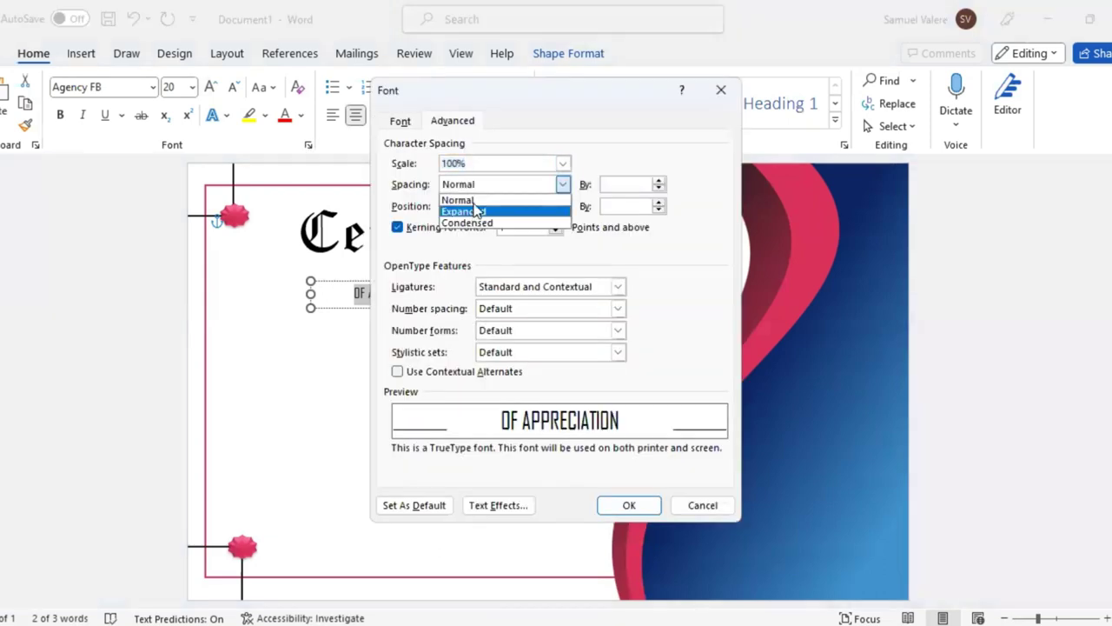
left_click(481, 211)
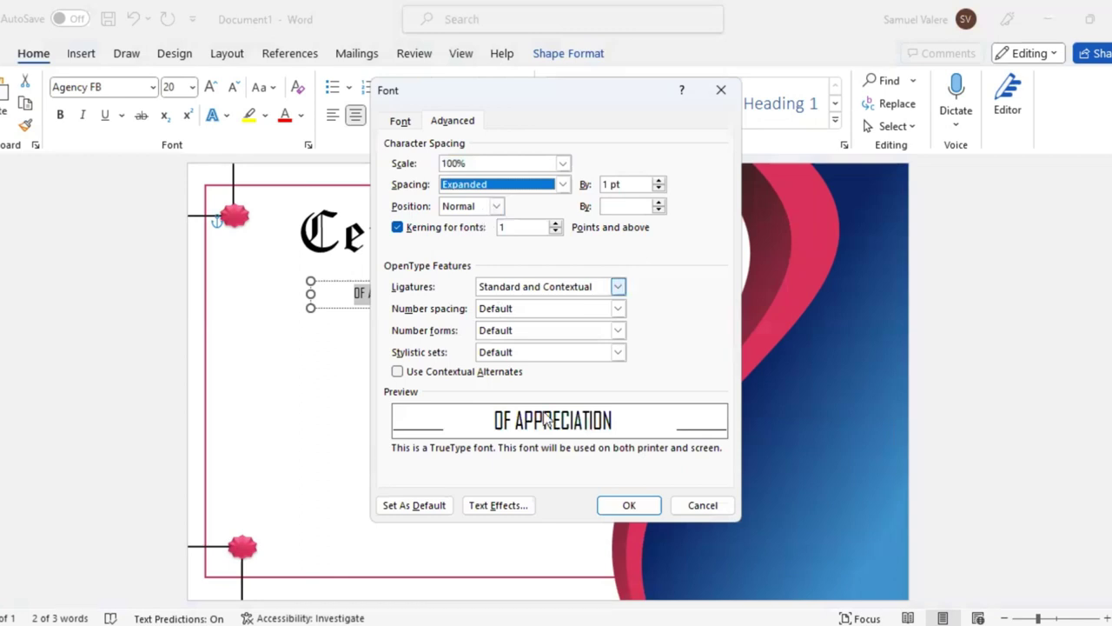
left_click(609, 184)
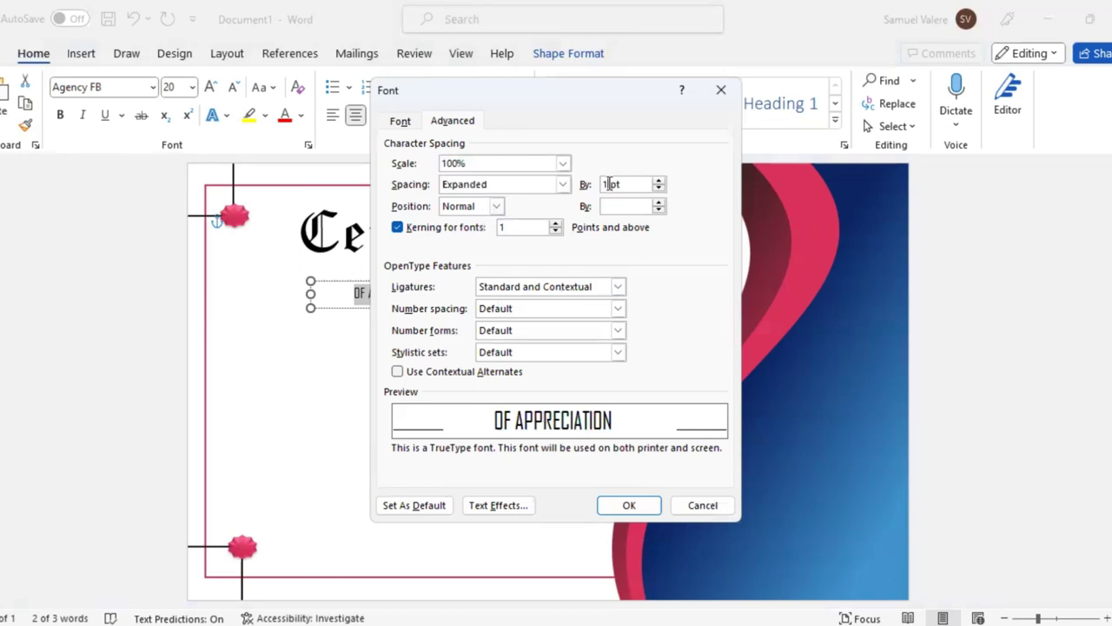
key("BackSpace")
key("Return")
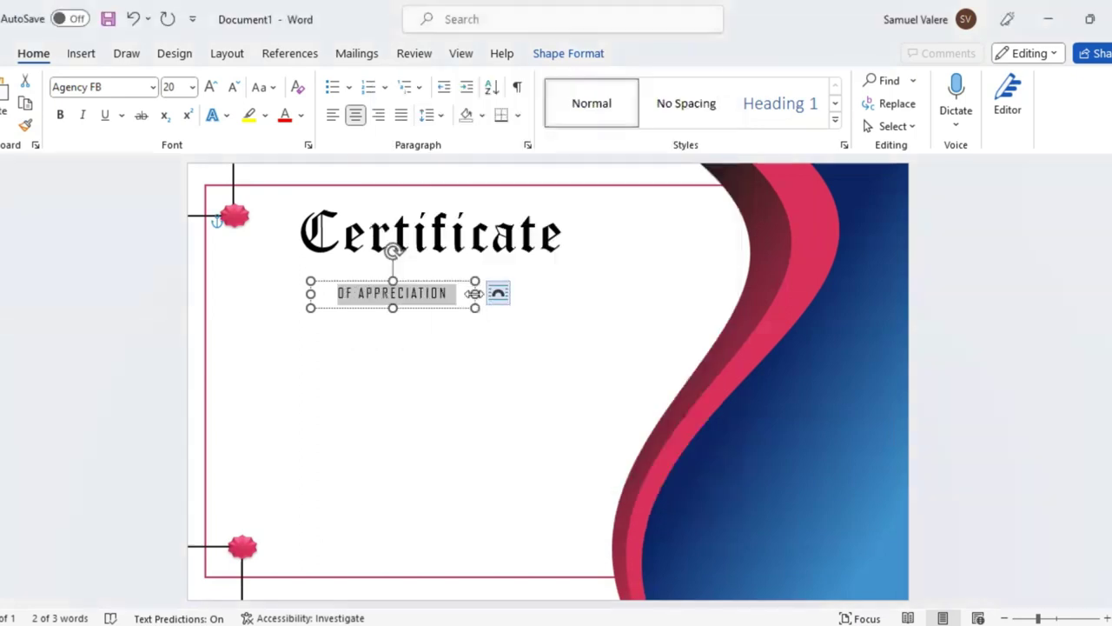
Resize the subtitle box, grow its text to 24 pt, and move it under the Certificate title.
left_click_drag(475, 293, 482, 293)
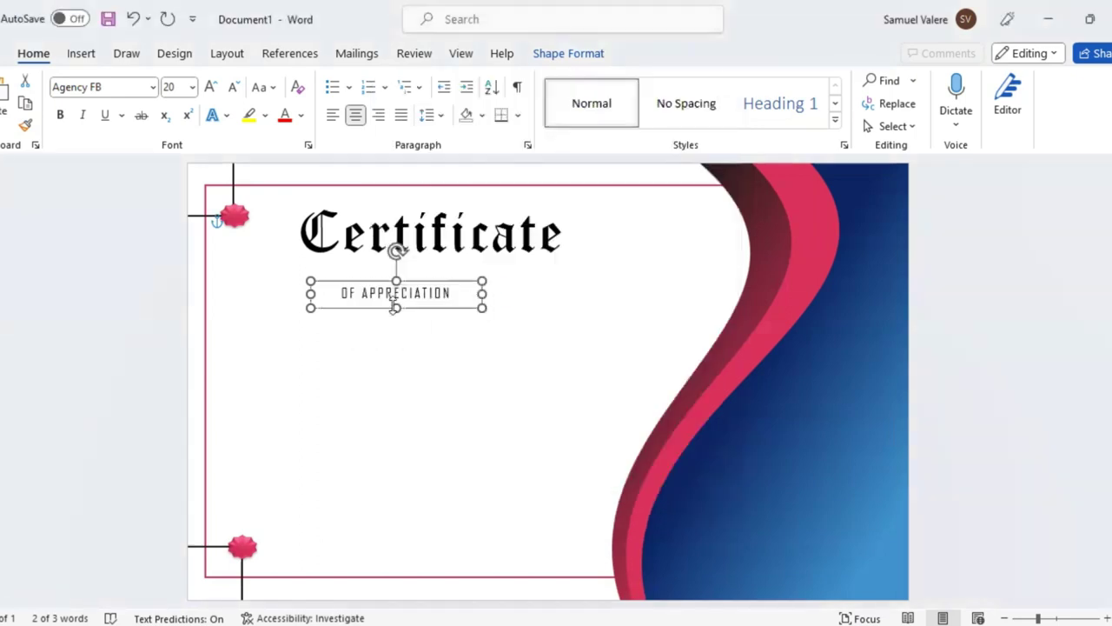
left_click_drag(397, 308, 396, 303)
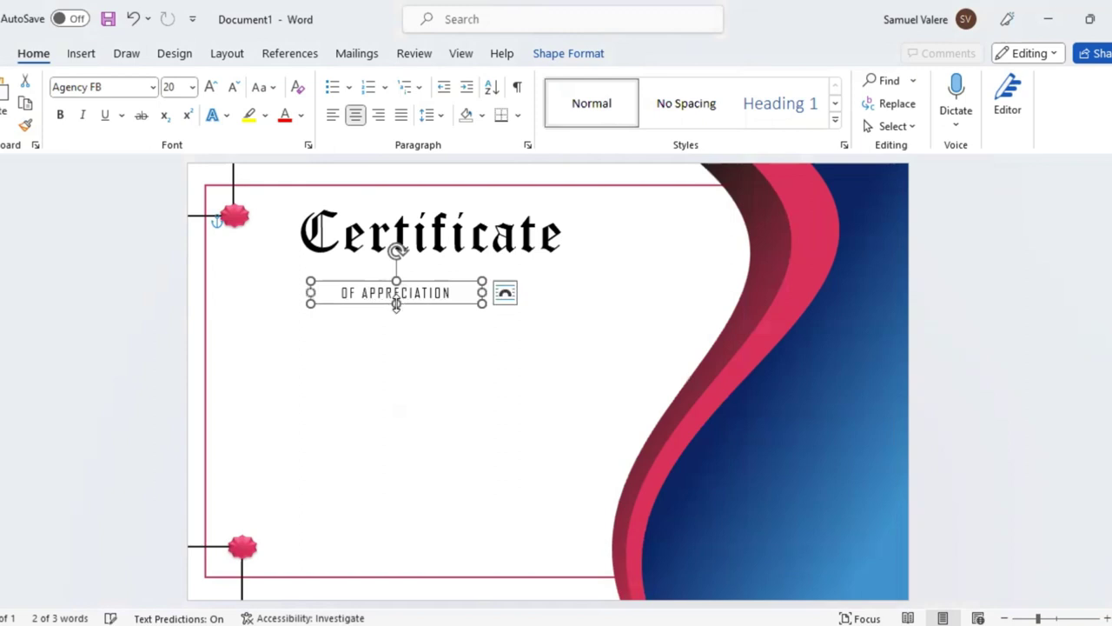
left_click(404, 296)
key("ctrl+a")
left_click(549, 233)
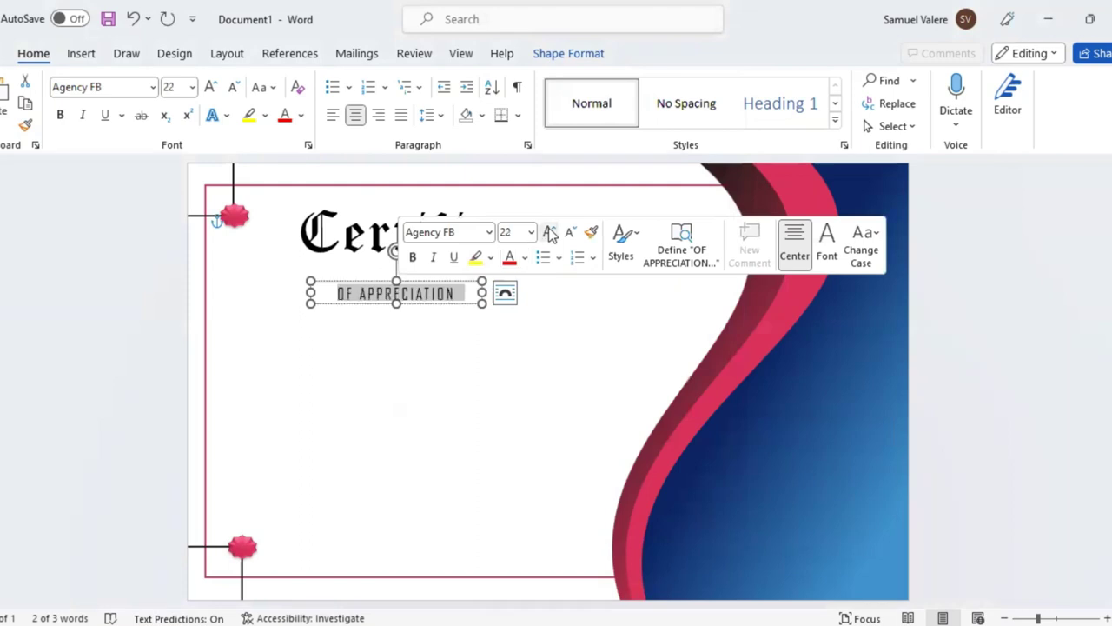
left_click(549, 233)
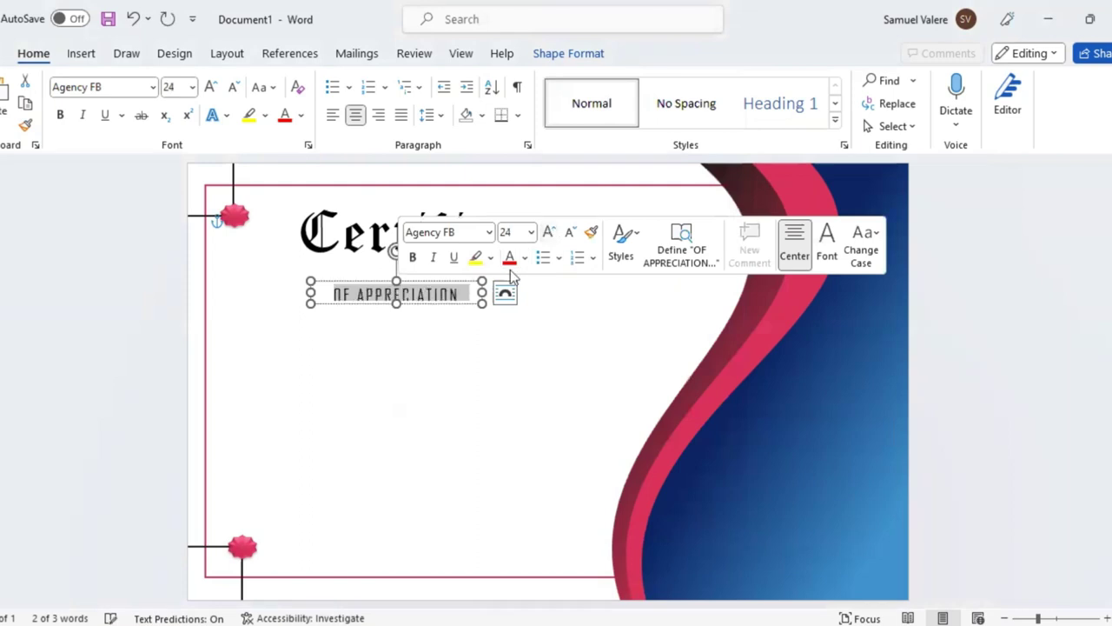
left_click(397, 300)
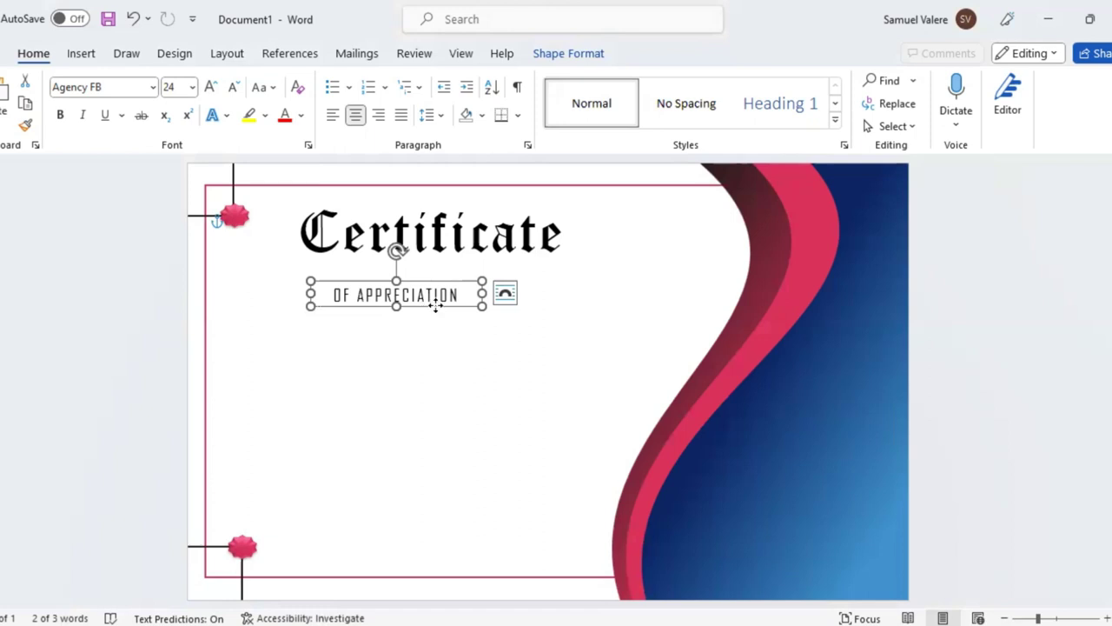
left_click_drag(429, 304, 458, 276)
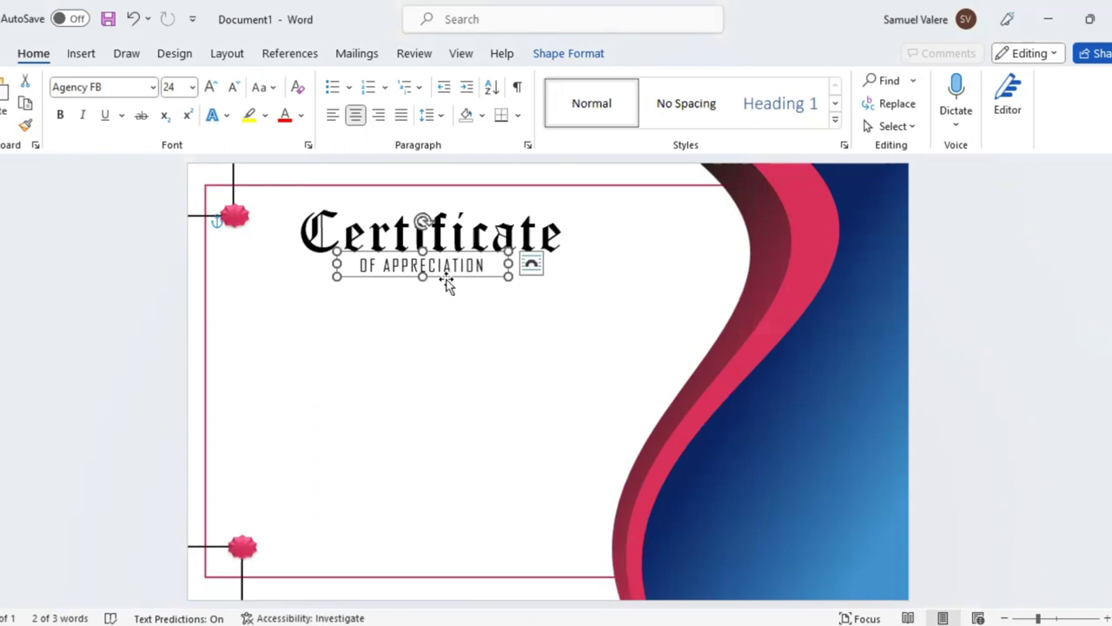
key("ctrl+z")
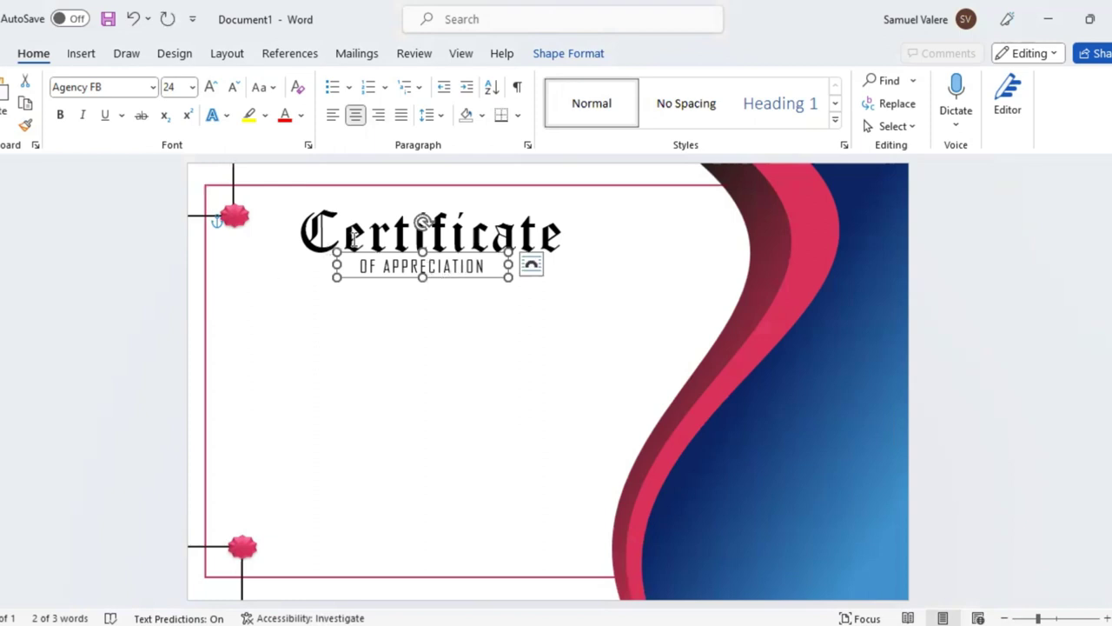
Apply the recent pink text fill to the word Certificate in the title box.
left_click(358, 229)
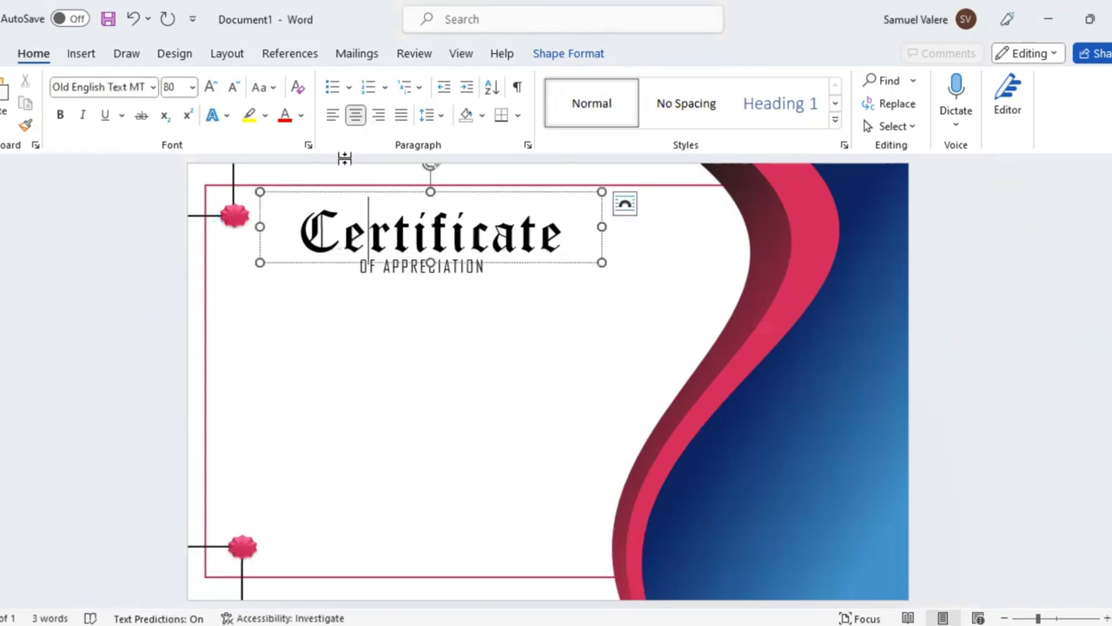
double_click(368, 228)
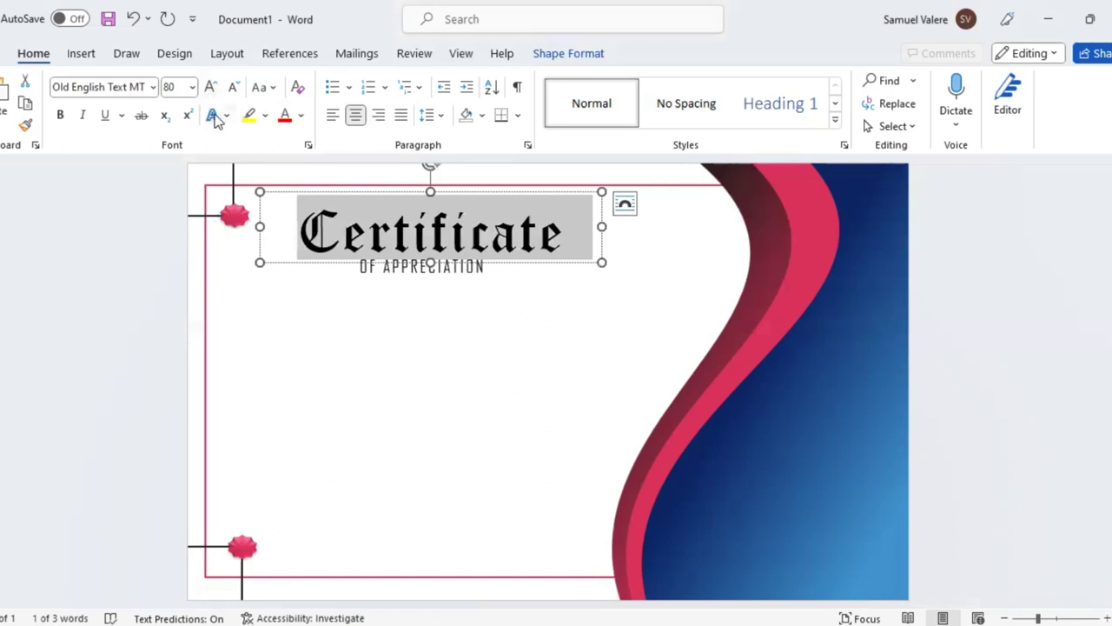
left_click(563, 56)
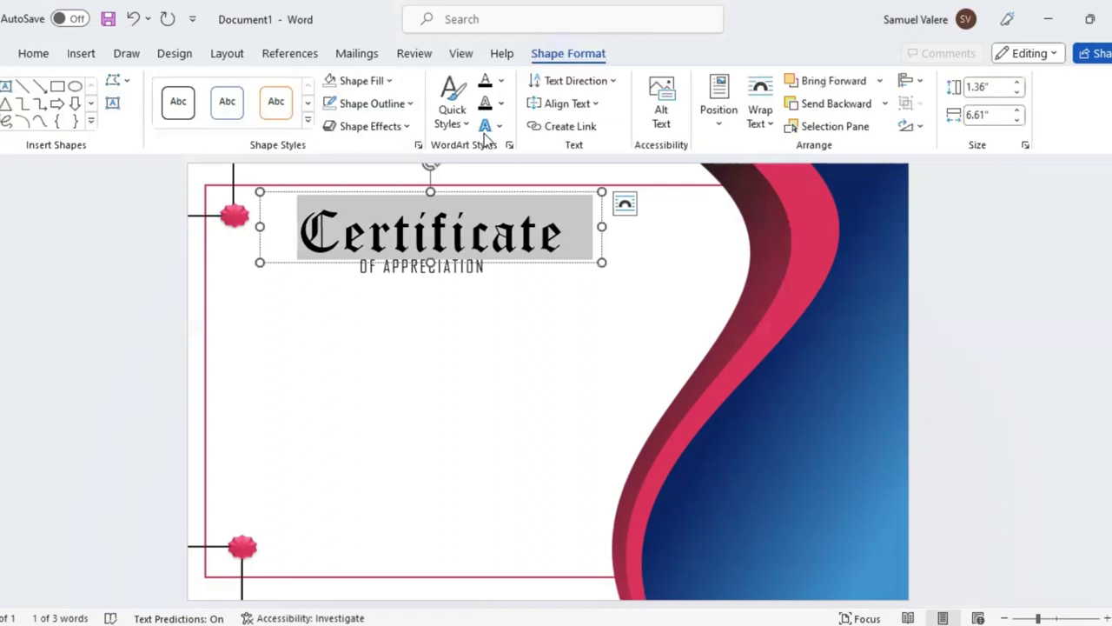
left_click(502, 81)
left_click(484, 324)
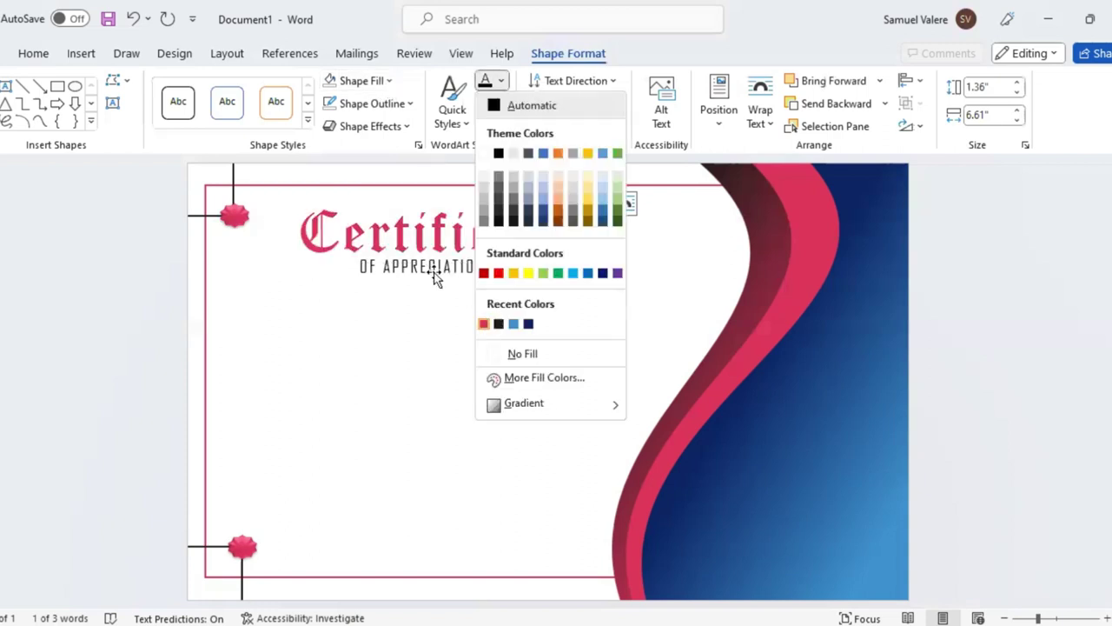
left_click(459, 285)
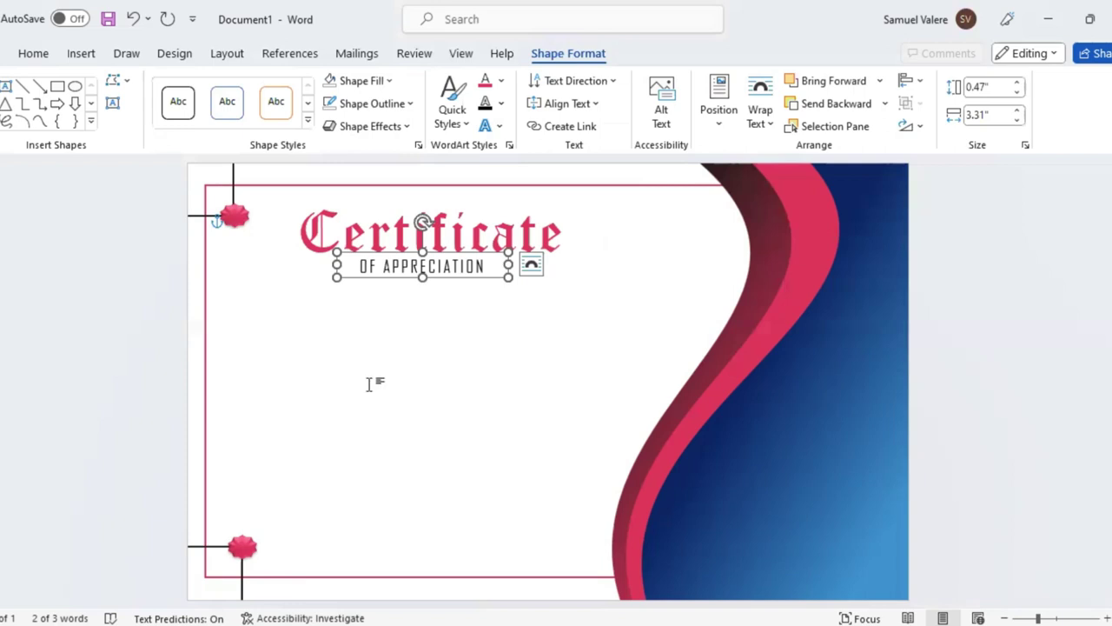
left_click(112, 102)
Draw a text box below the subtitle with 'This Certificate Is Beautifully Presented To', centred at 22 pt.
left_click_drag(268, 293, 581, 317)
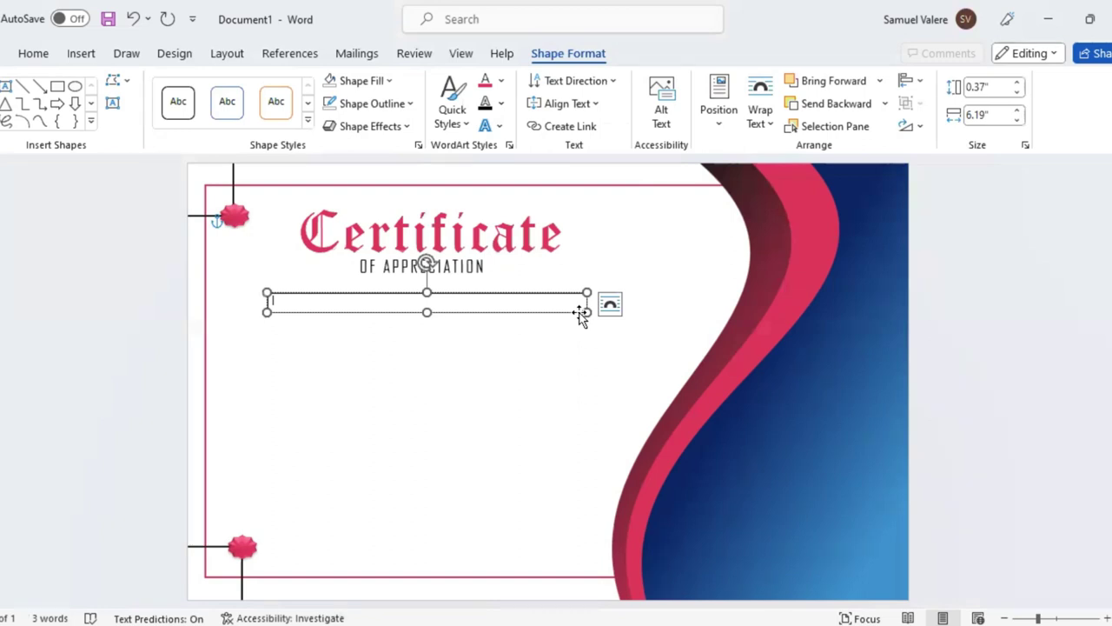
type("This ")
type("Certific")
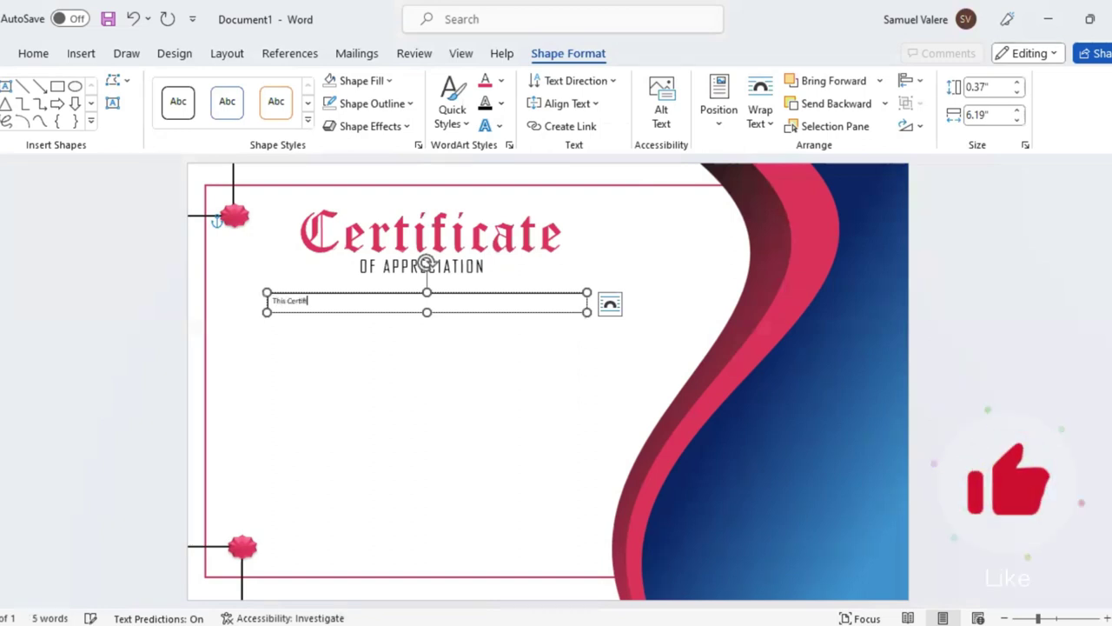
type("ate Is")
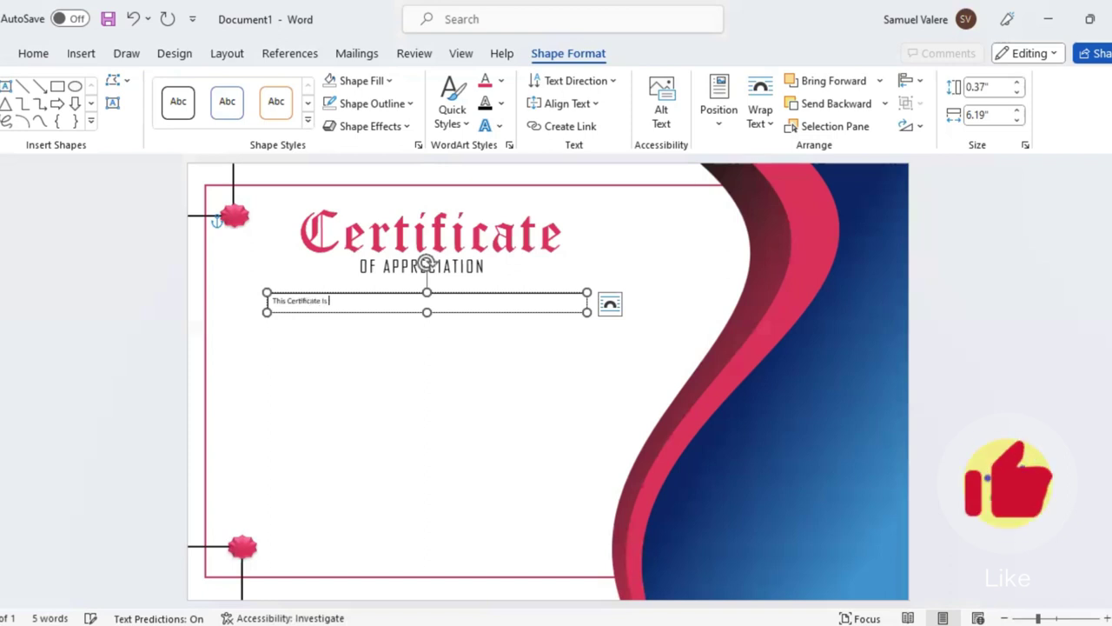
type(" Beauti")
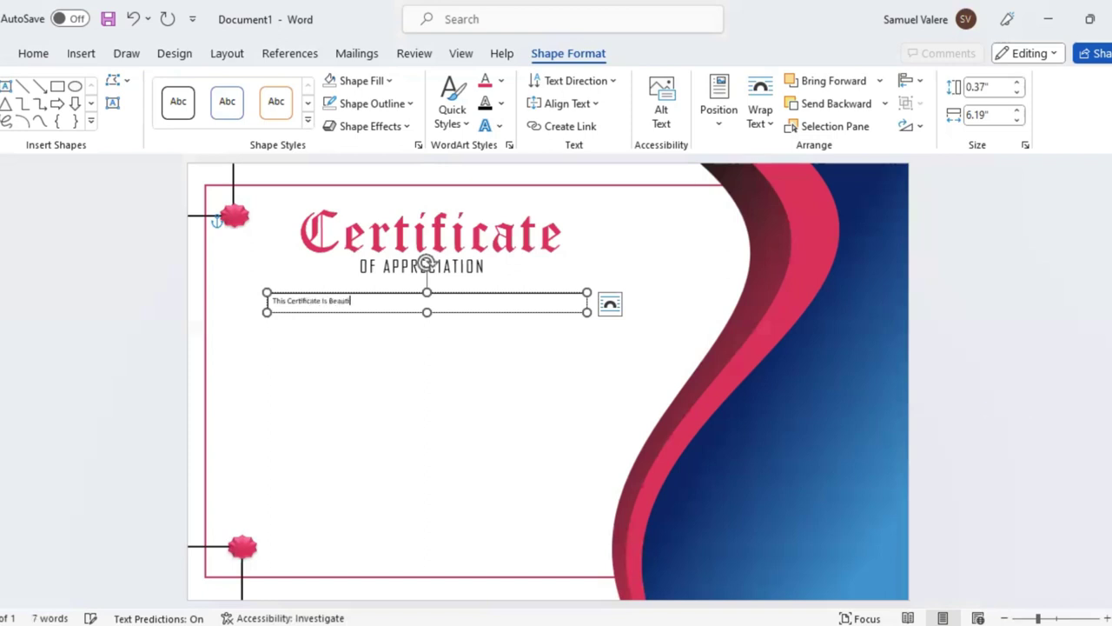
type("fully")
type(" Presented ")
type("To")
key("ctrl+a")
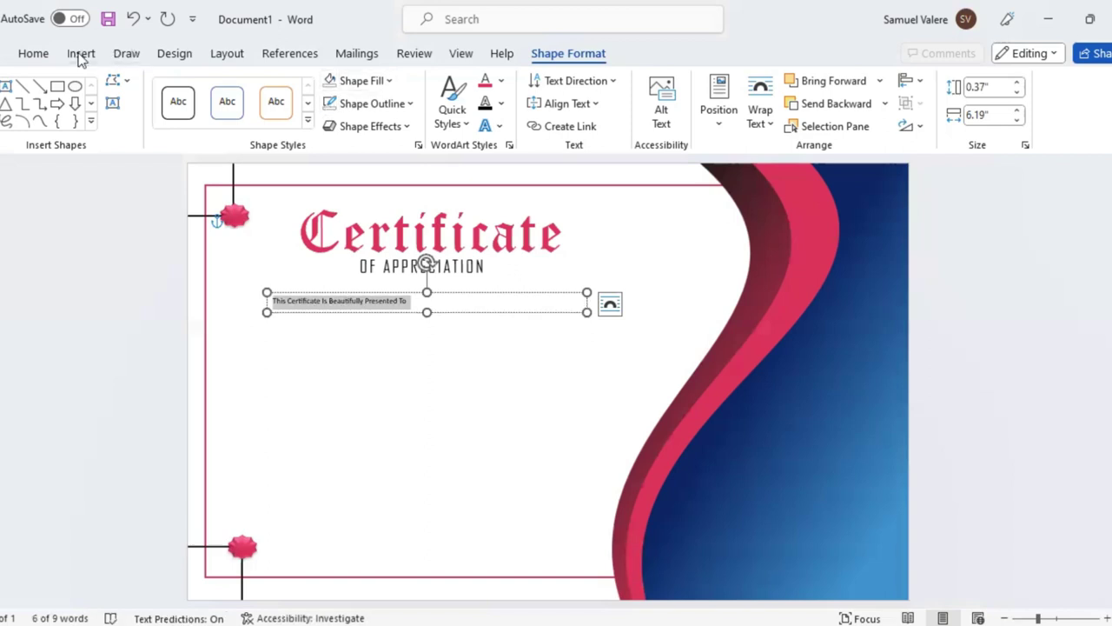
left_click(80, 55)
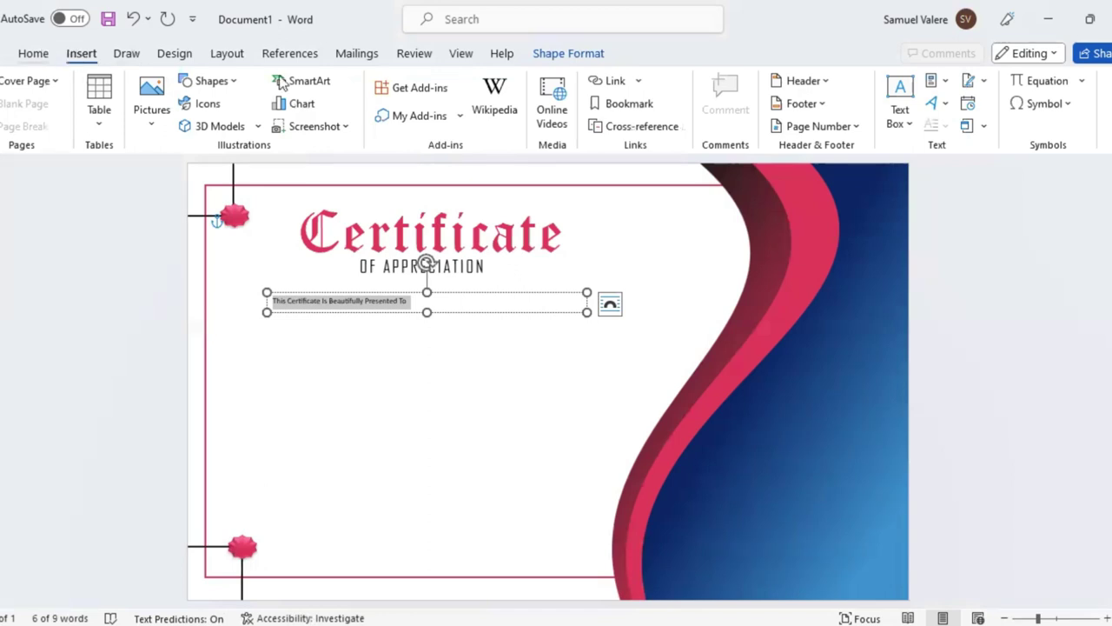
left_click(357, 117)
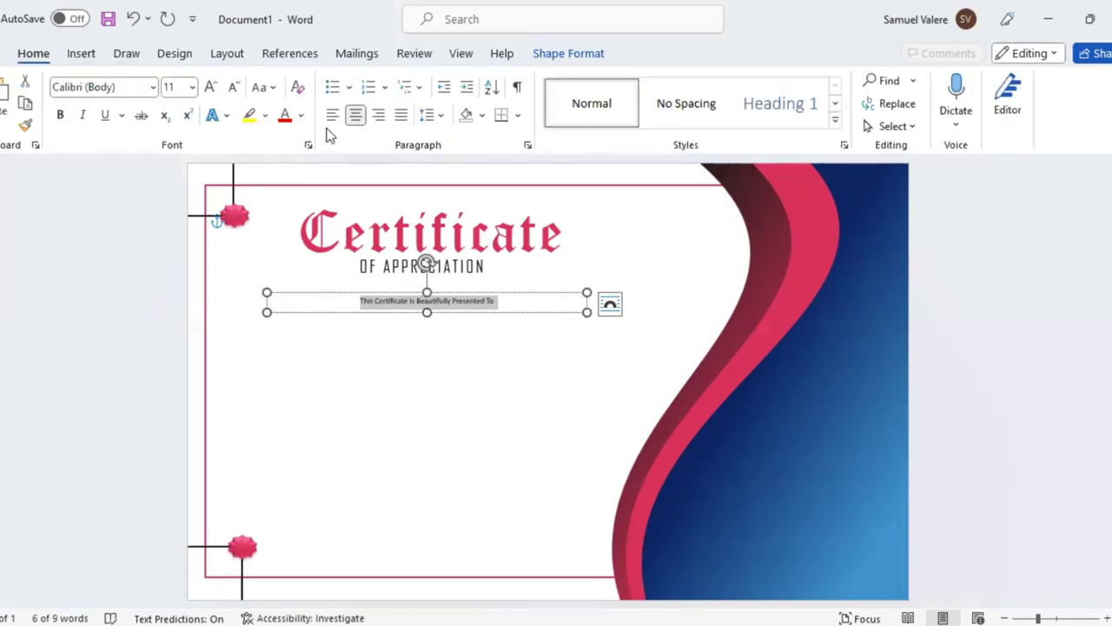
left_click(213, 87)
left_click(213, 88)
left_click(213, 88)
left_click(213, 87)
left_click(213, 88)
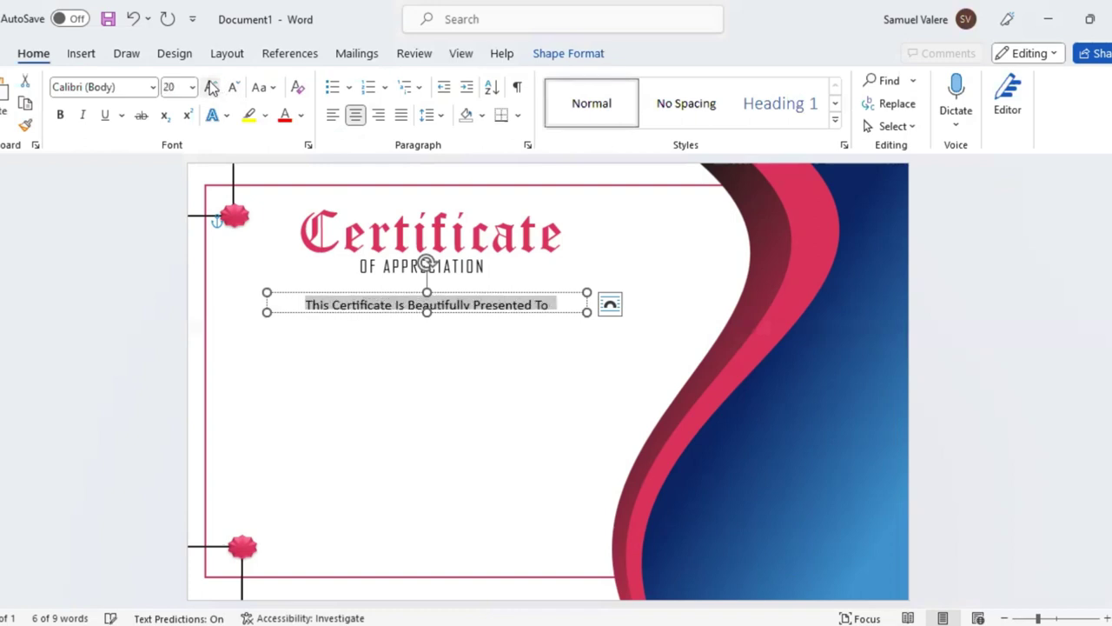
left_click(210, 87)
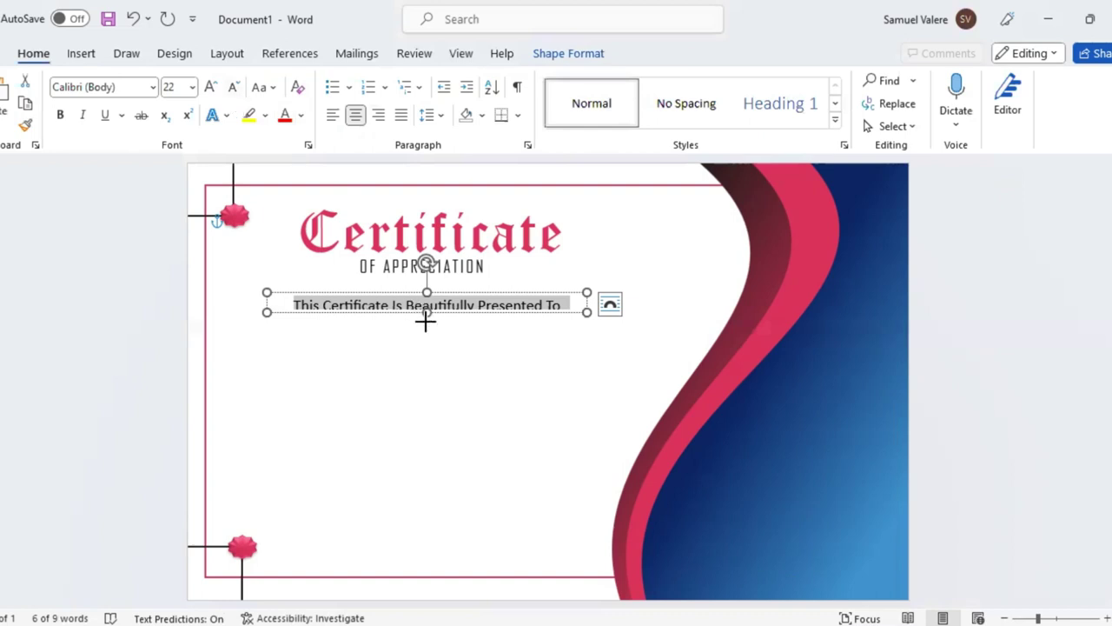
Set the presentation line in Agency FB, uppercase, at 18 pt.
left_click(425, 322)
double_click(421, 305)
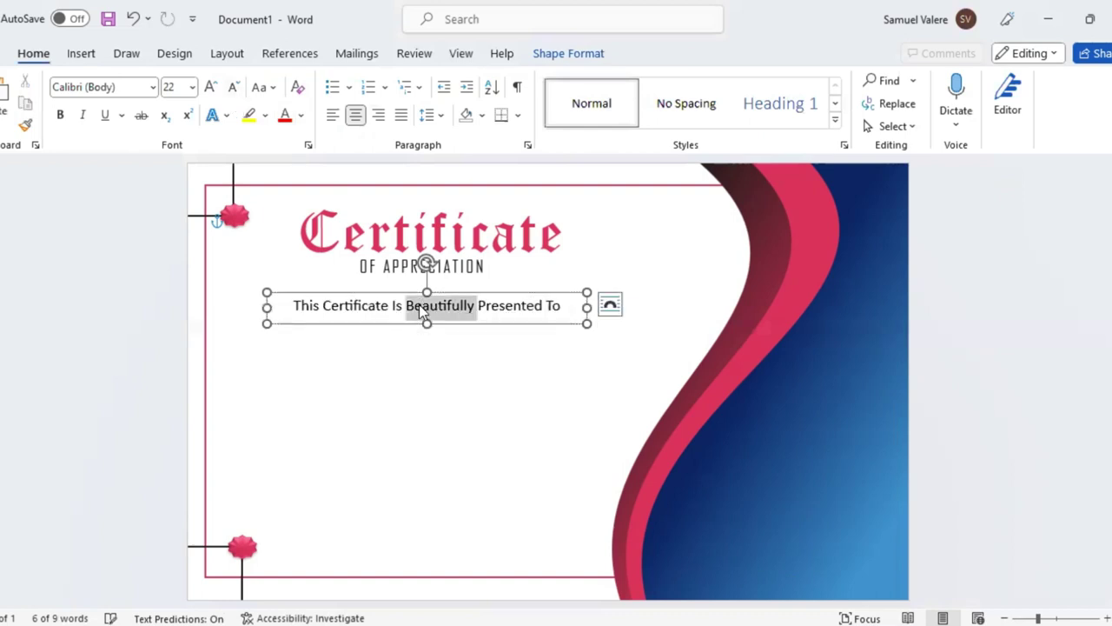
key("ctrl+a")
left_click(153, 87)
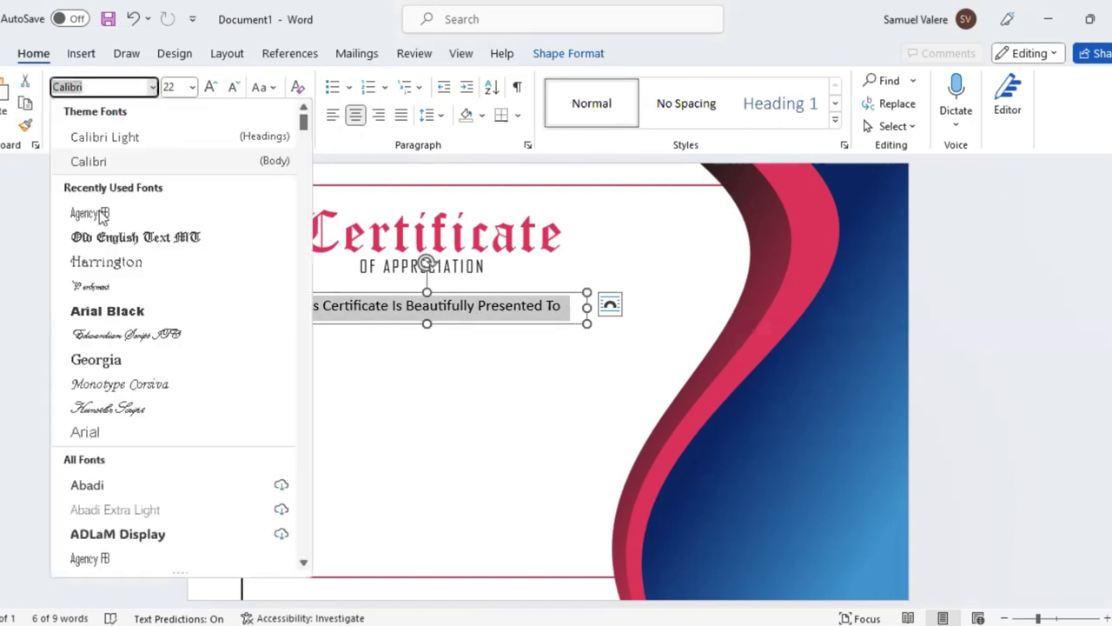
left_click(137, 213)
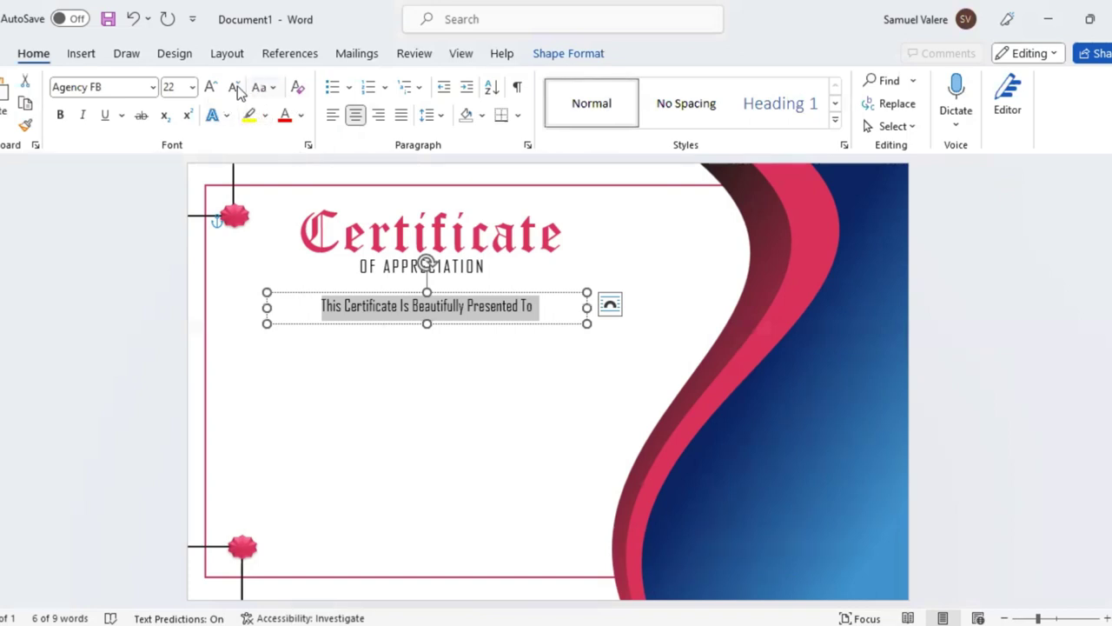
left_click(233, 86)
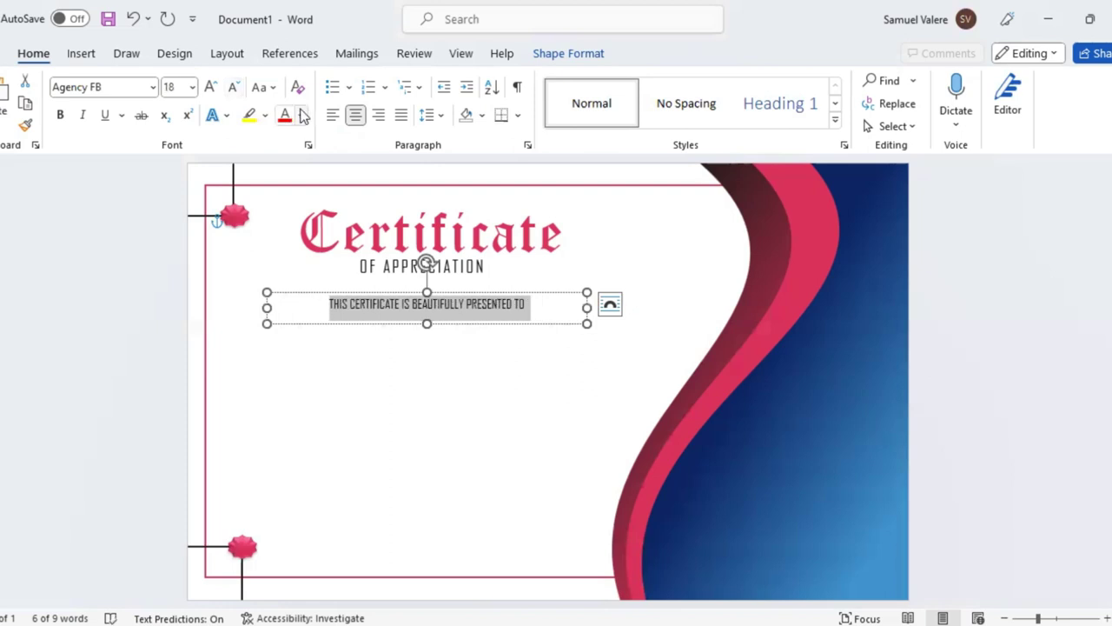
Expand the presentation line's letter spacing by 6 pt, then widen and shorten its box to fit one row.
left_click(307, 144)
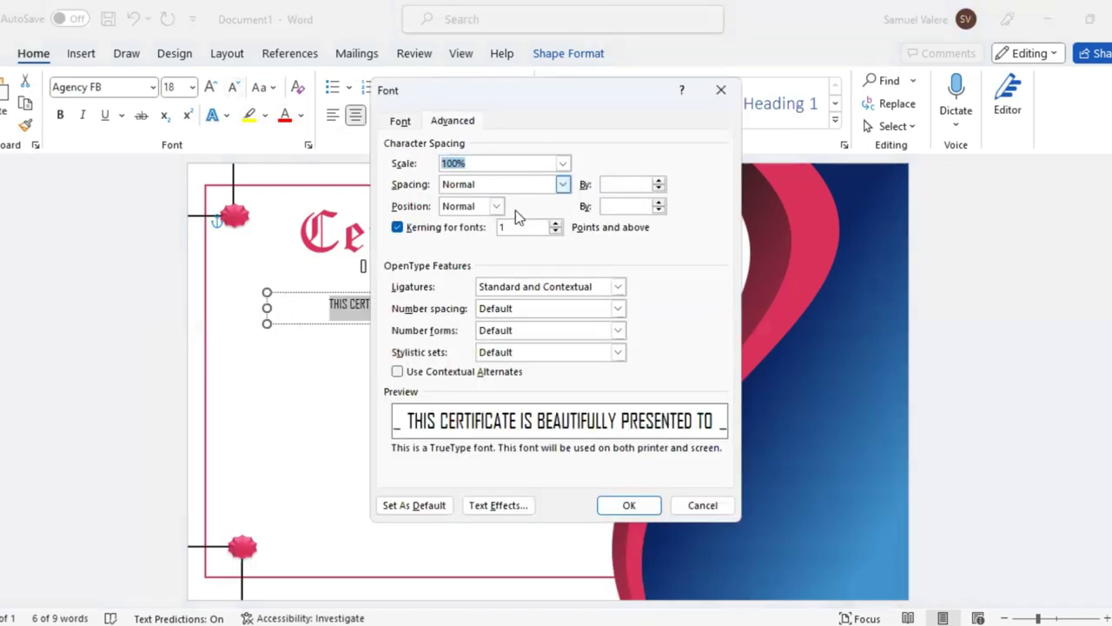
left_click(498, 213)
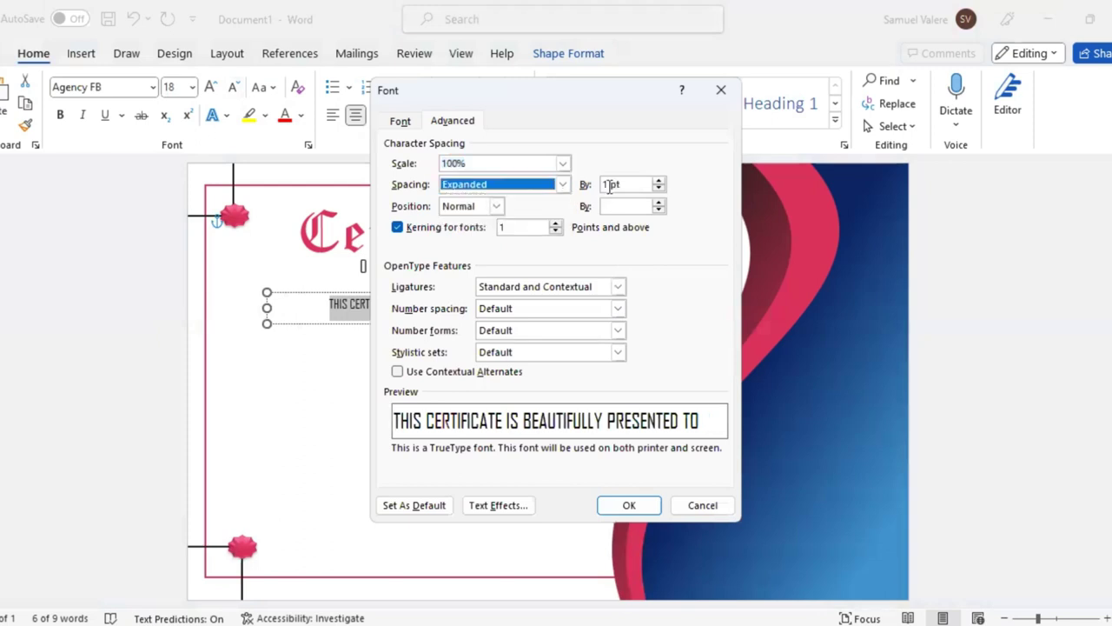
left_click(610, 185)
key("BackSpace")
type("6")
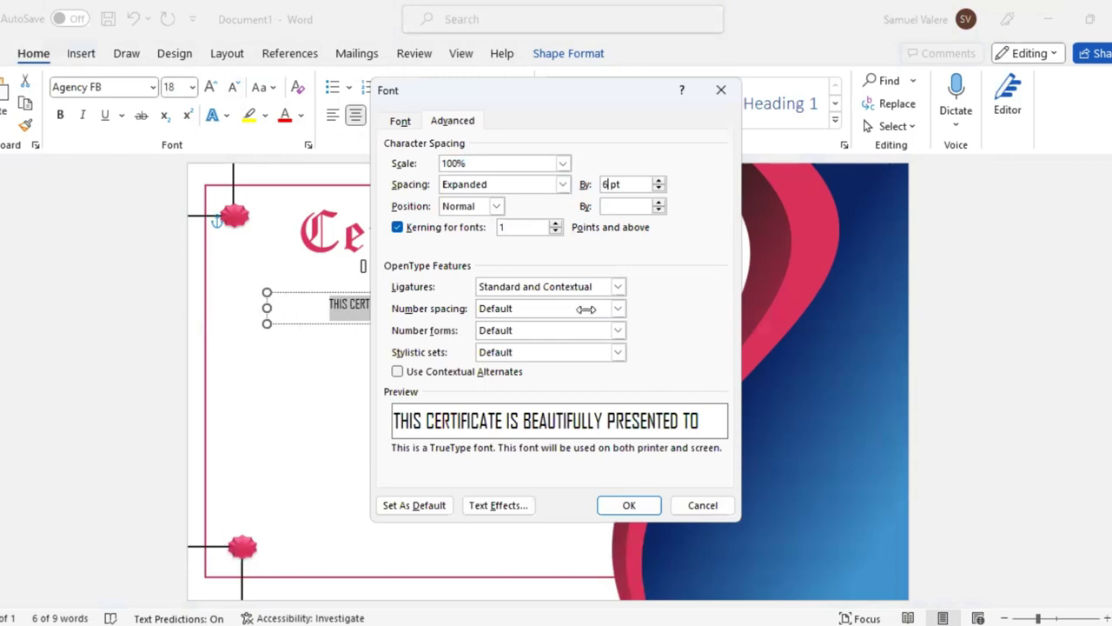
key("Return")
left_click_drag(587, 307, 682, 305)
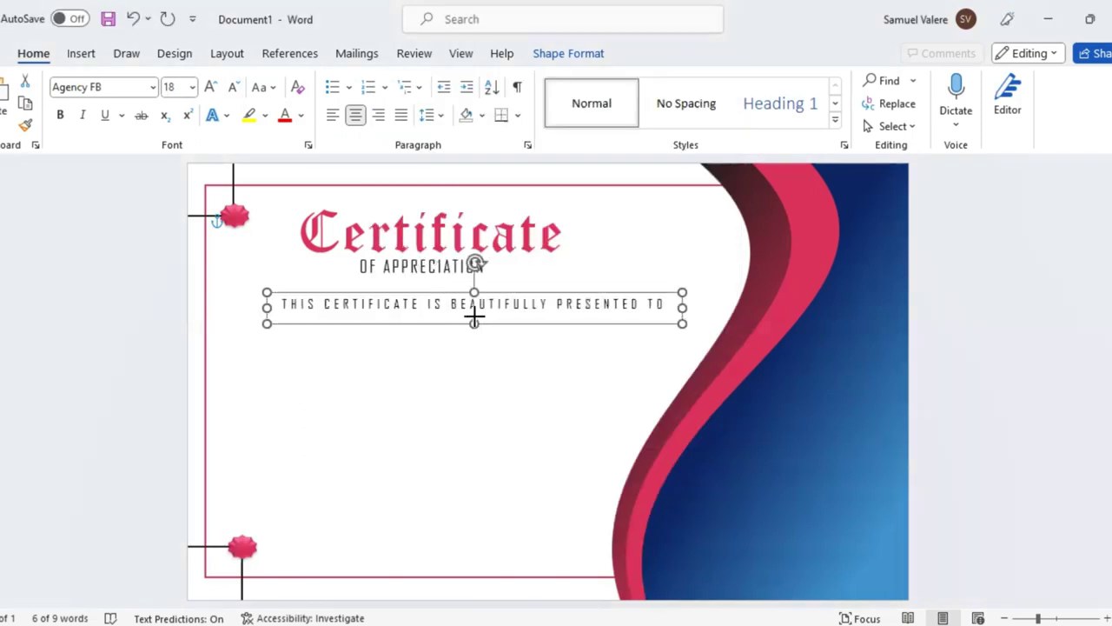
mouse_move(475, 323)
left_mouse_down()
mouse_move(475, 314)
mouse_move(475, 326)
left_mouse_up()
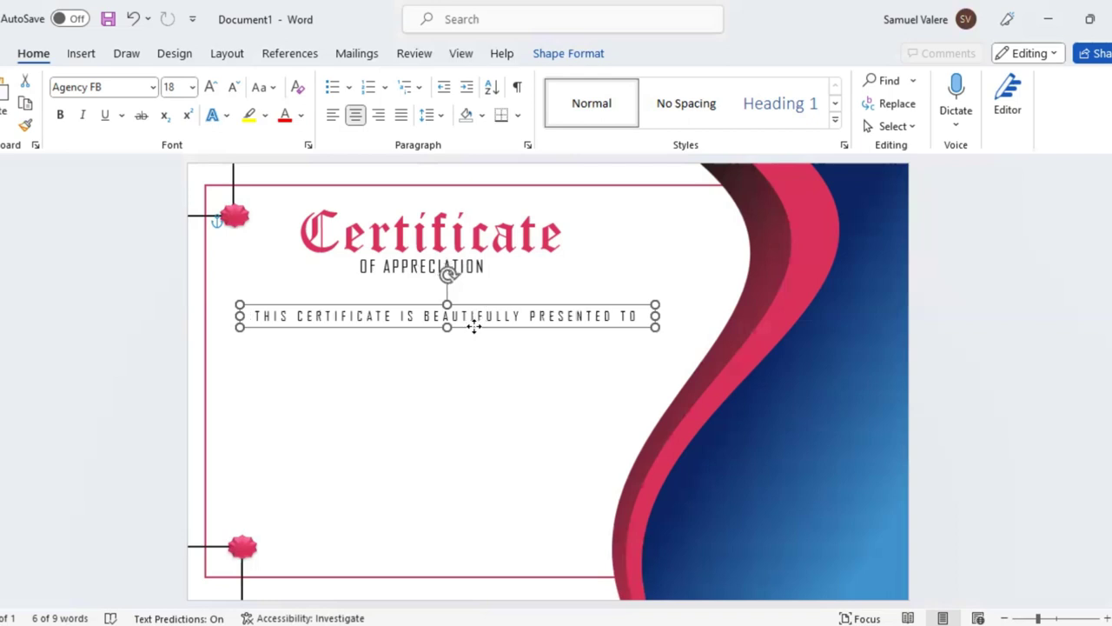
Draw a text box below the presentation line, type the recipient's name, and apply a blue-outlined shape style.
left_click(83, 55)
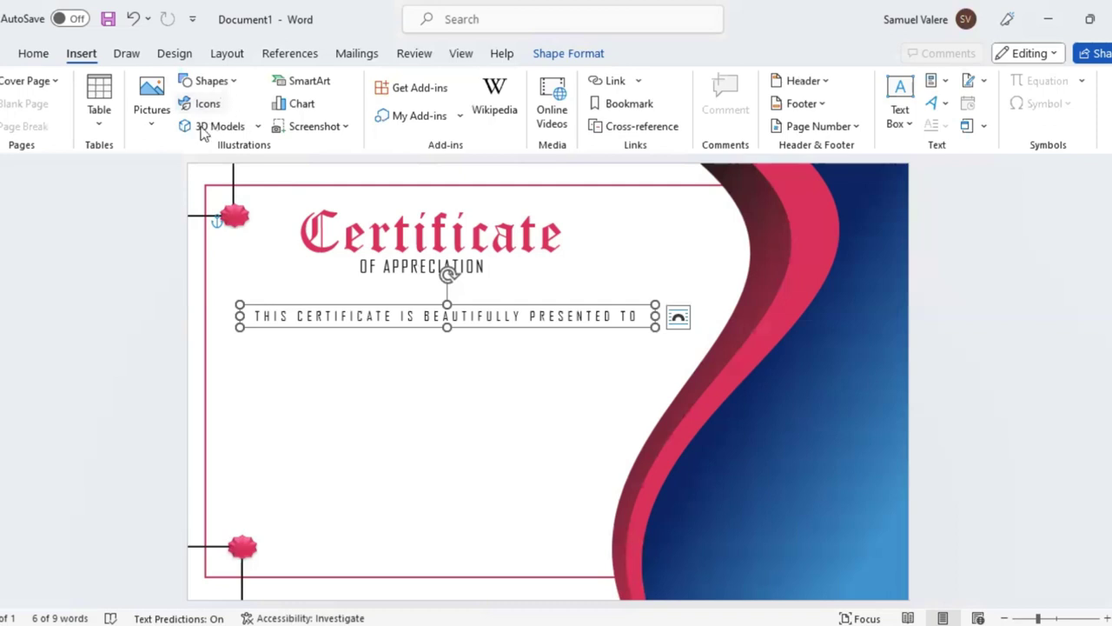
left_click(209, 81)
left_click(189, 248)
left_click_drag(309, 356, 514, 409)
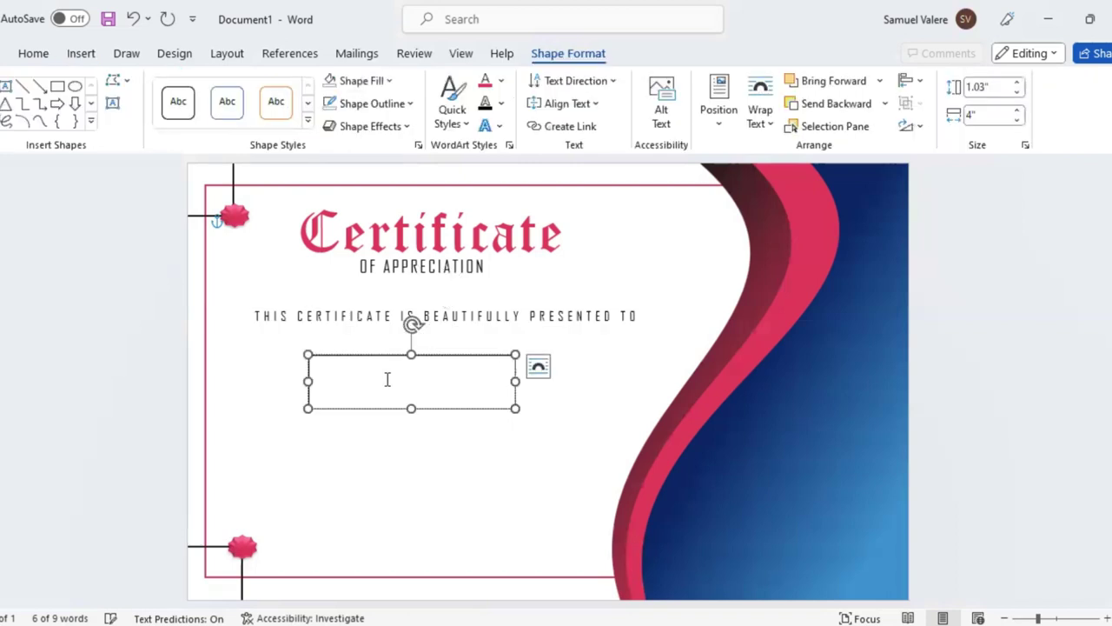
type("Wal")
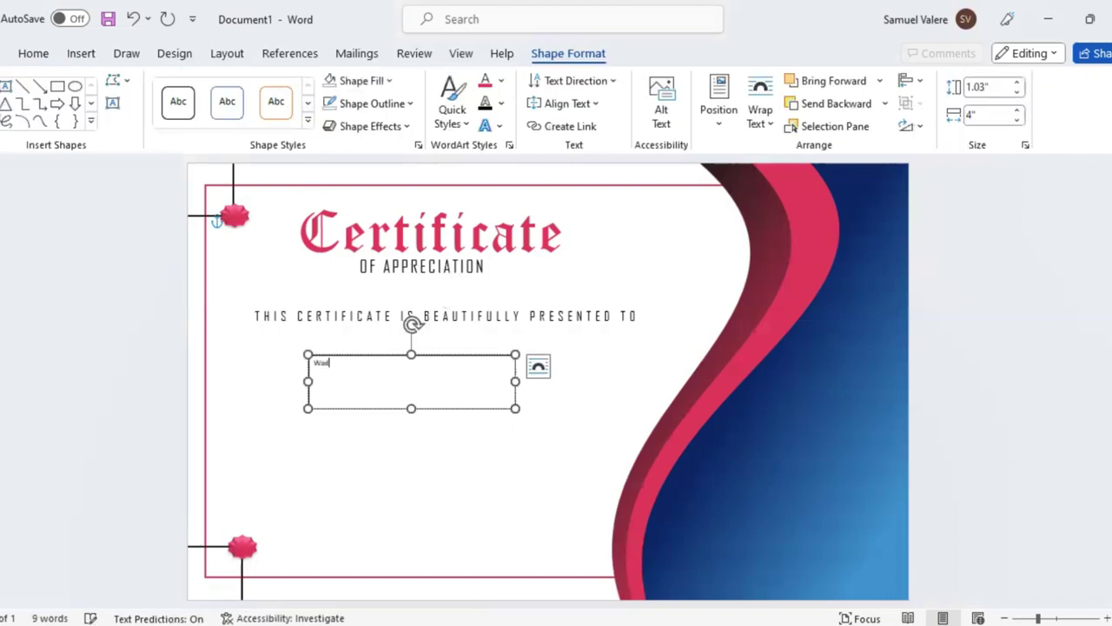
type("nda E")
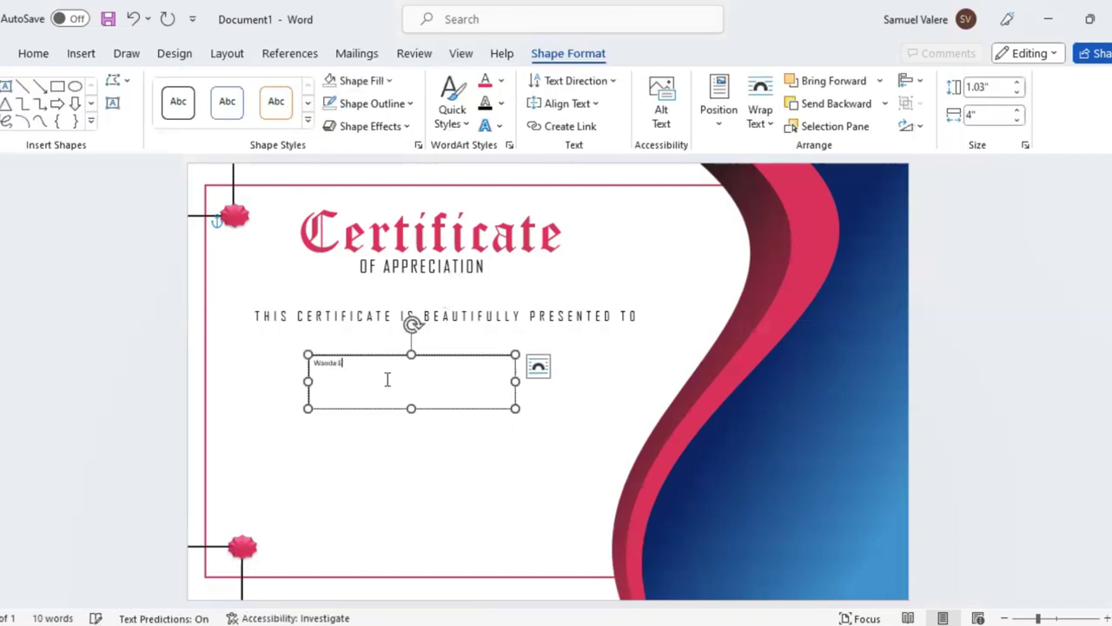
type("xali")
type("s")
key("ctrl+a")
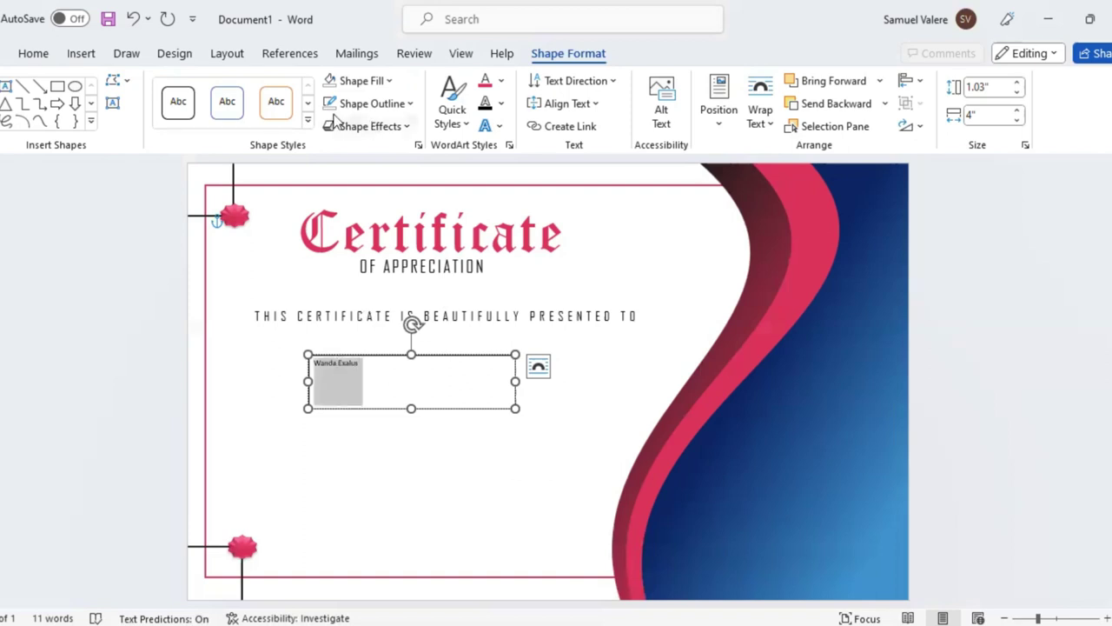
left_click(215, 123)
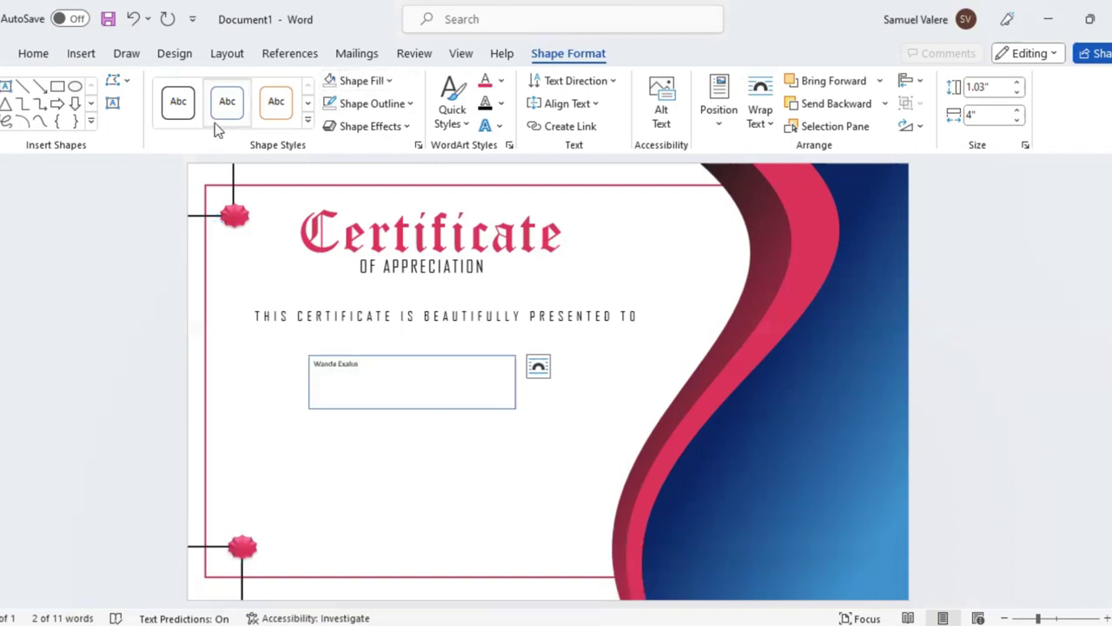
left_click(83, 55)
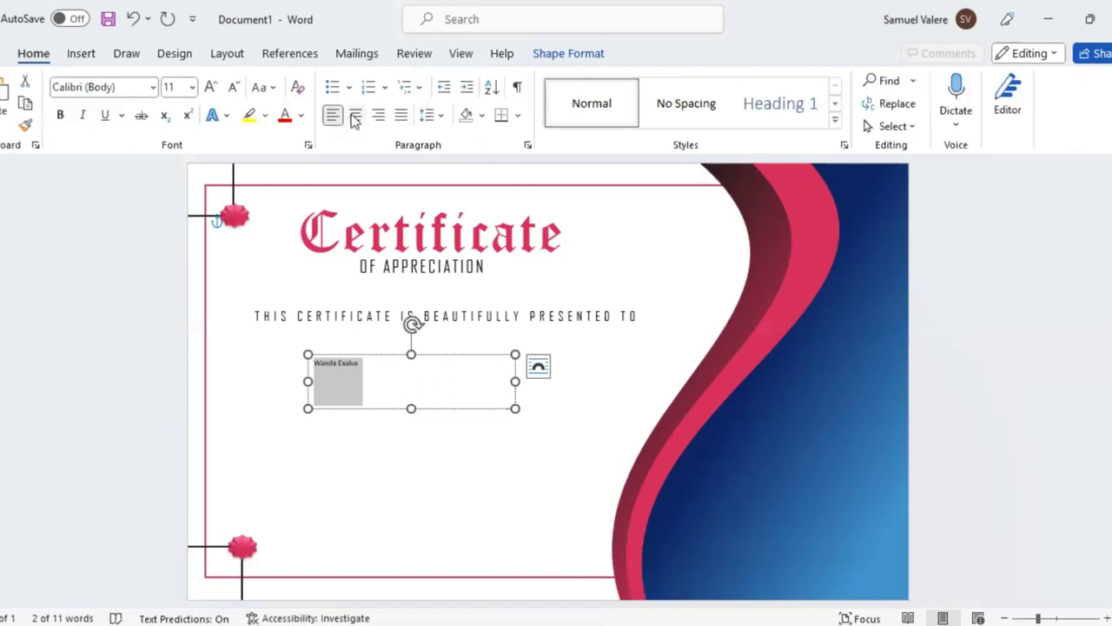
Centre the recipient's name and set it in Harrington at size 100.
left_click(354, 117)
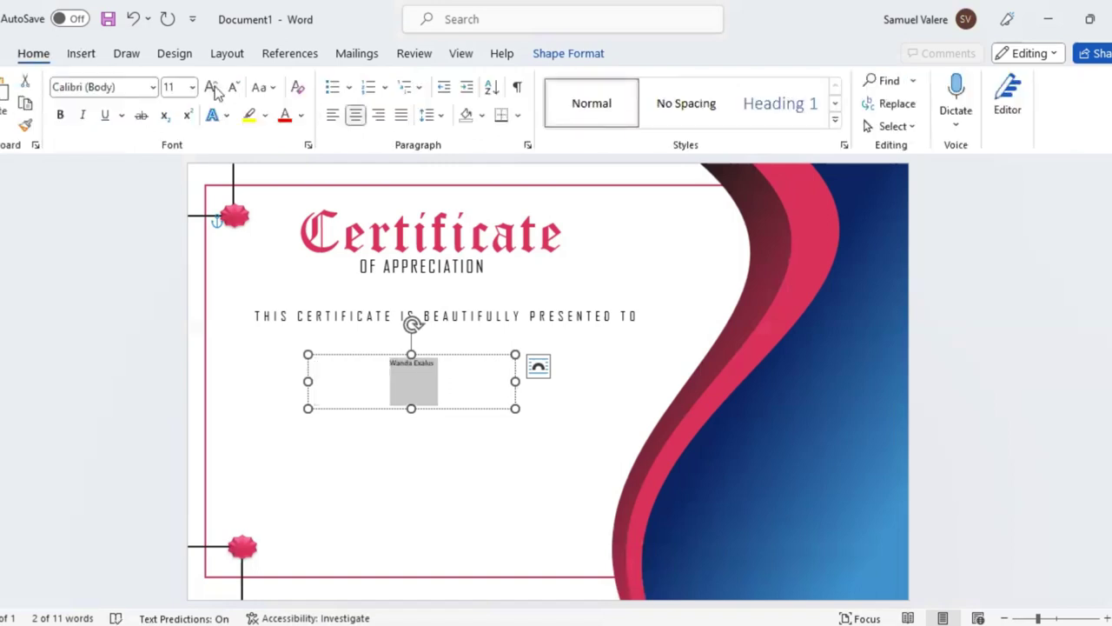
left_click(130, 90)
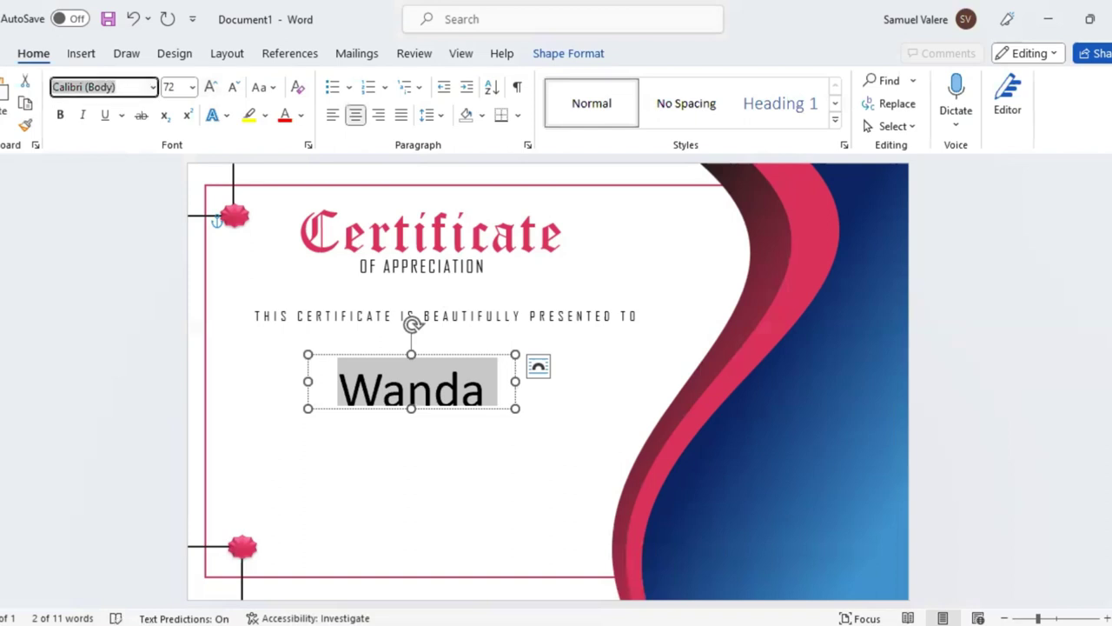
type("Harrington")
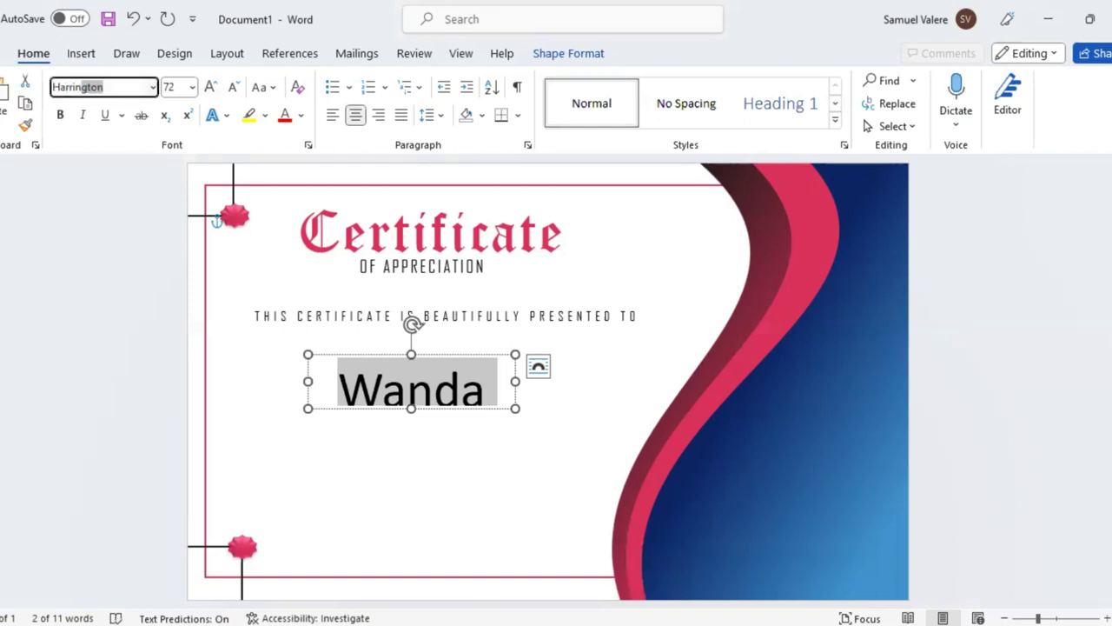
key("Return")
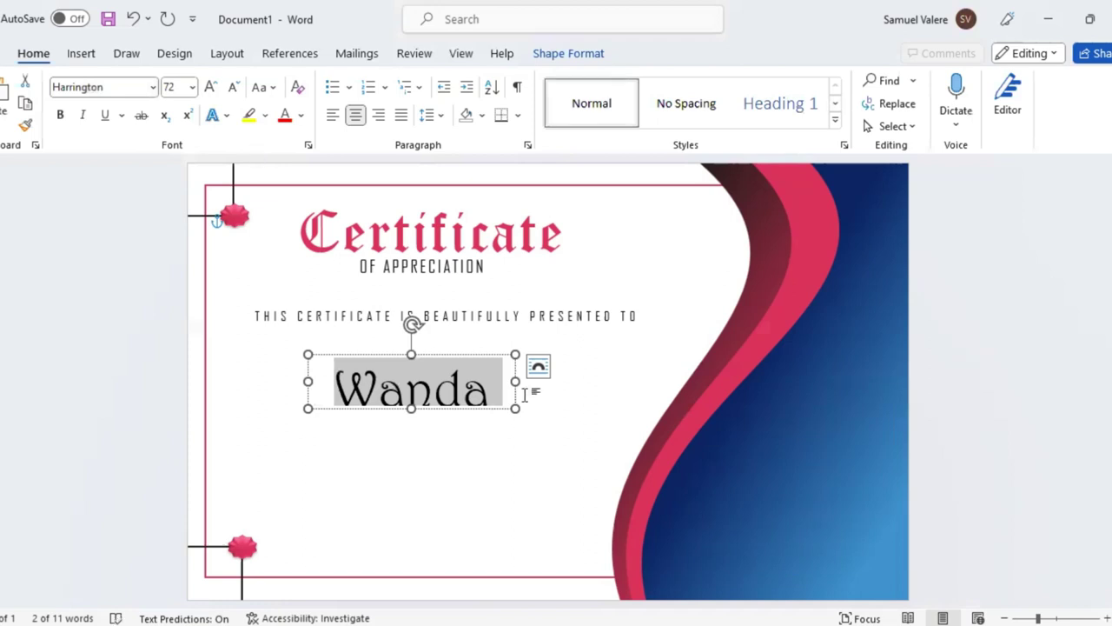
left_click(212, 90)
left_click(212, 90)
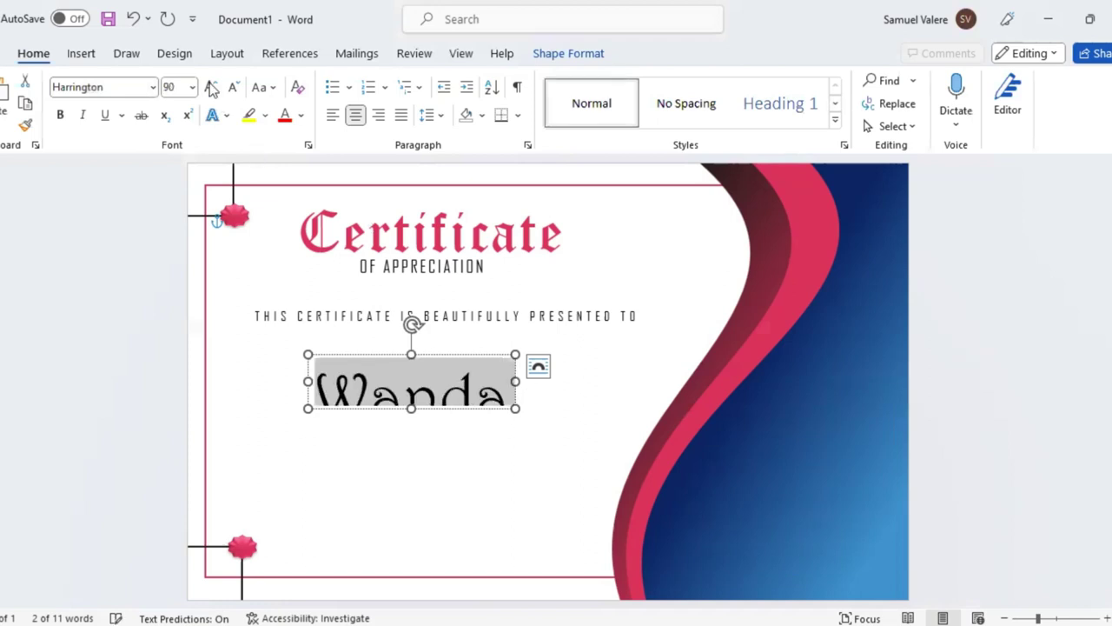
left_click(212, 90)
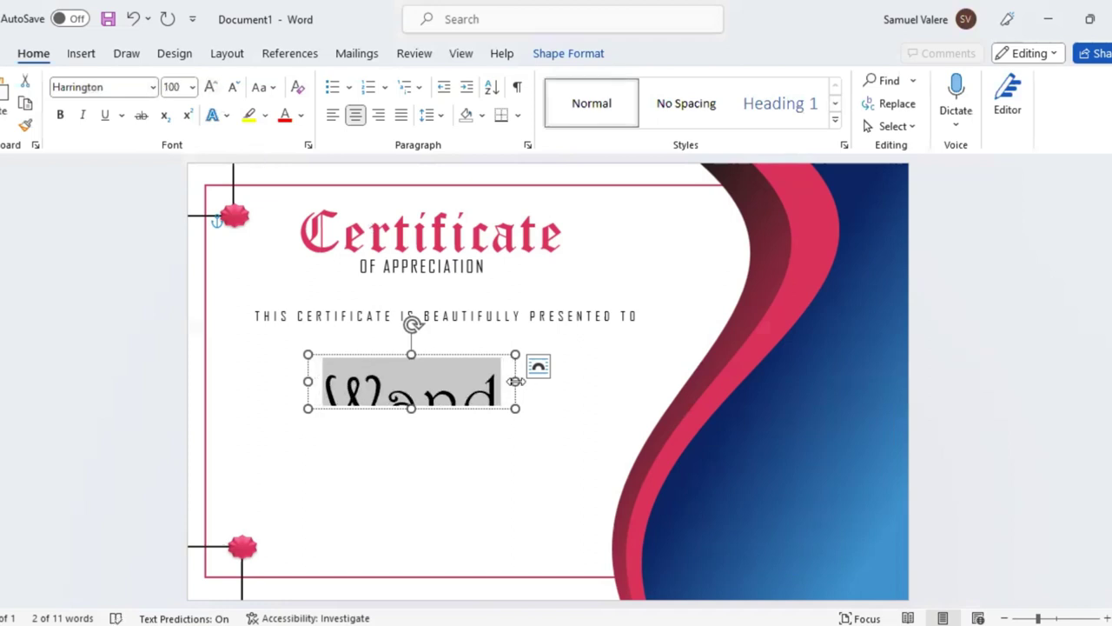
Widen and heighten the name box so the full name fits on one line.
left_click_drag(515, 381, 679, 381)
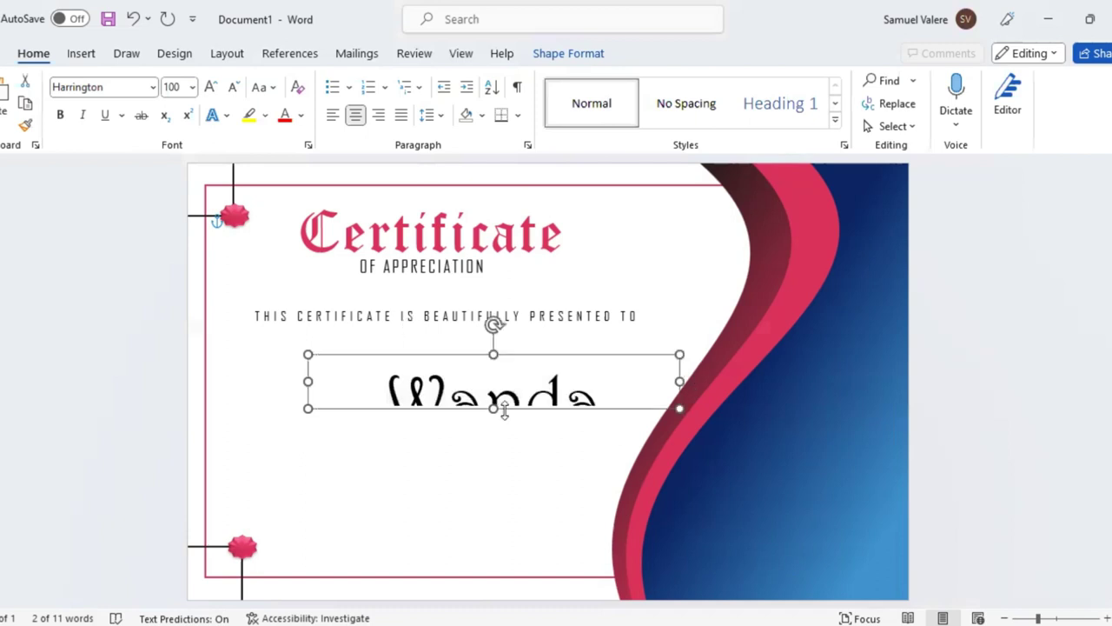
left_click_drag(493, 409, 504, 434)
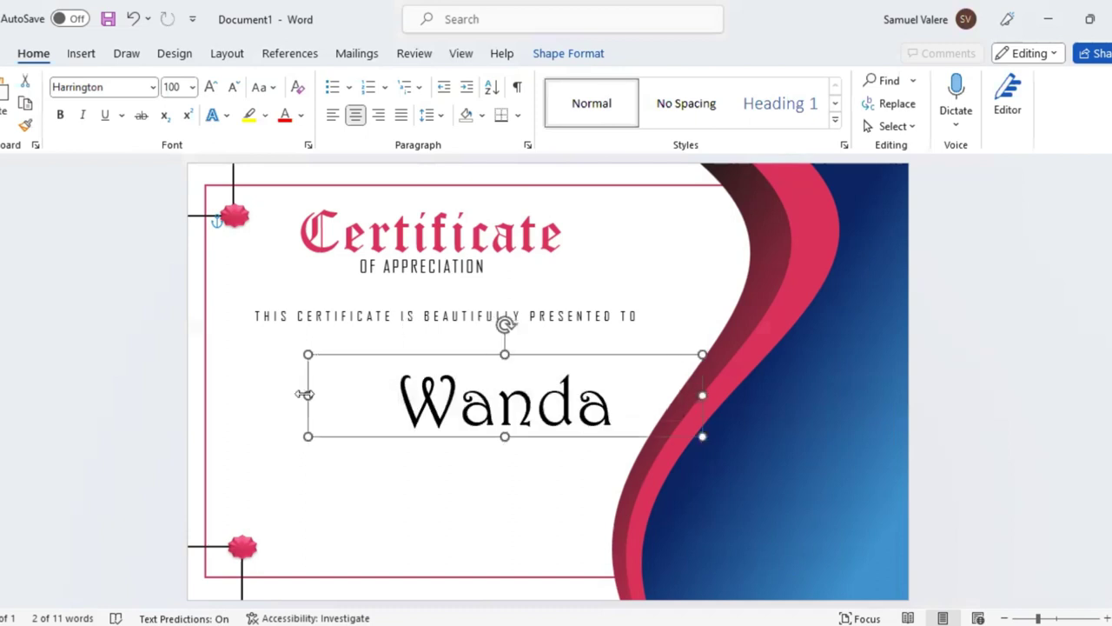
left_click_drag(304, 394, 237, 395)
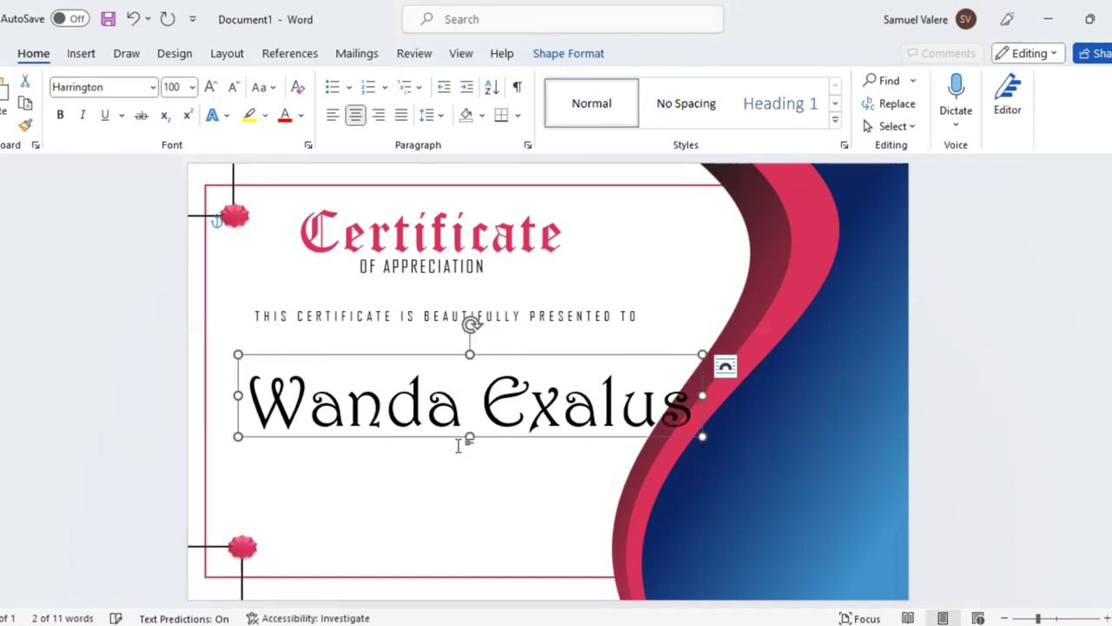
left_click_drag(476, 411, 473, 404)
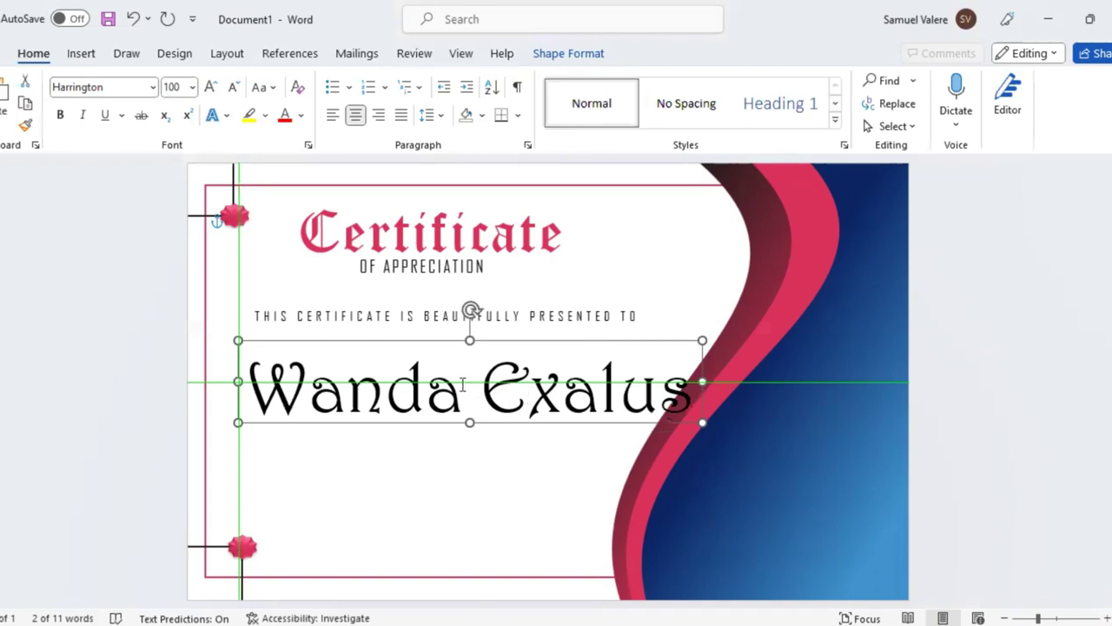
Reduce the recipient's name to size 95 and shift its box slightly left and up.
key("ctrl+a")
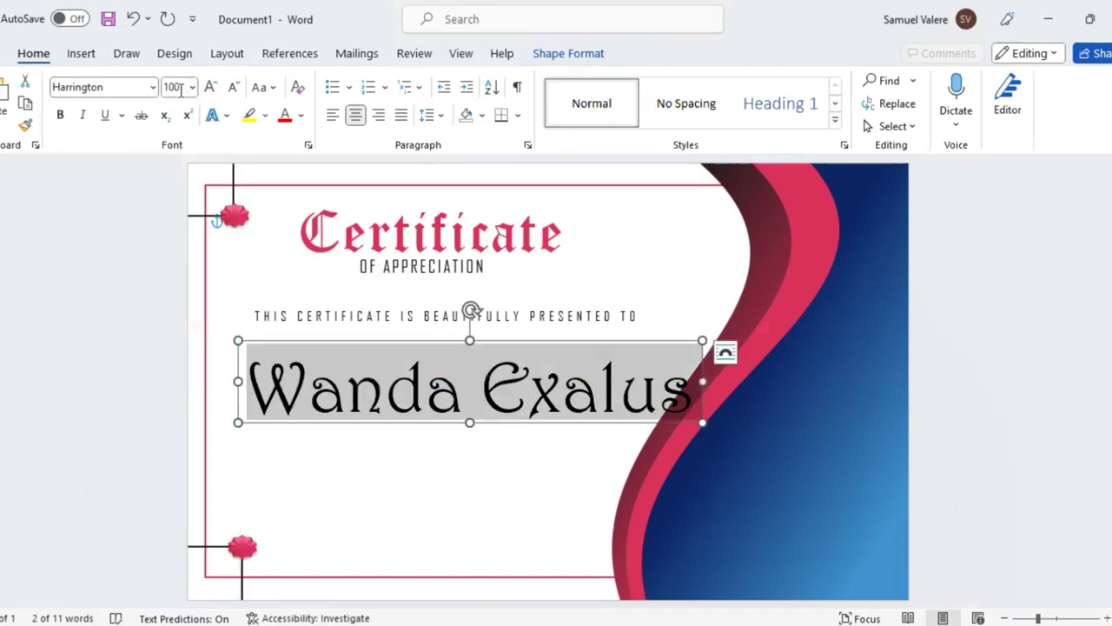
left_click(181, 91)
type("95")
key("Return")
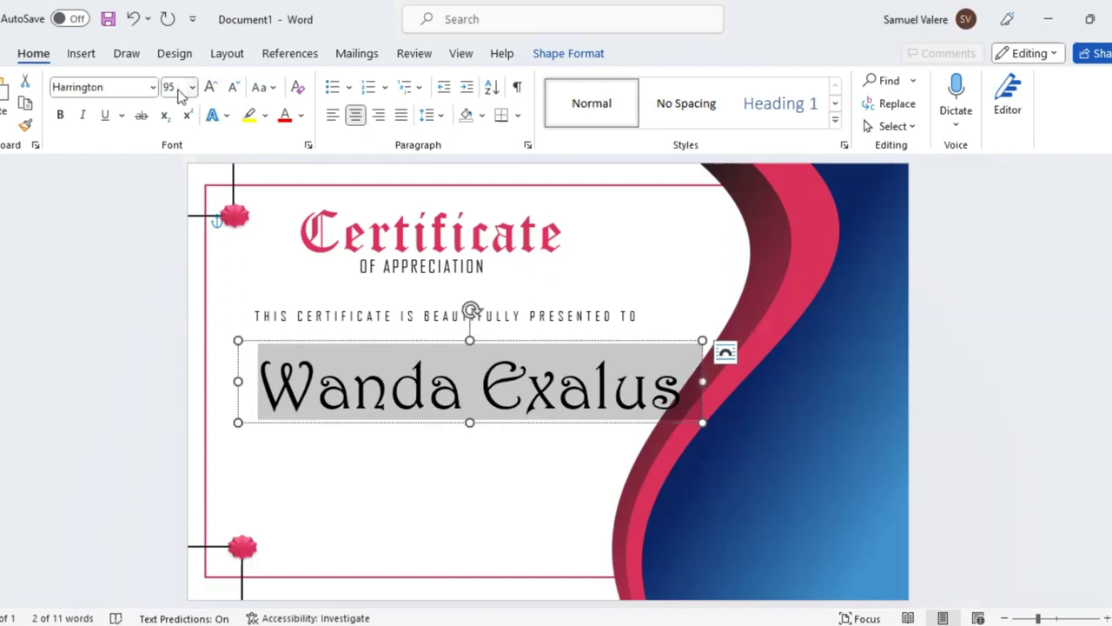
left_click(498, 426)
left_click_drag(498, 427, 480, 422)
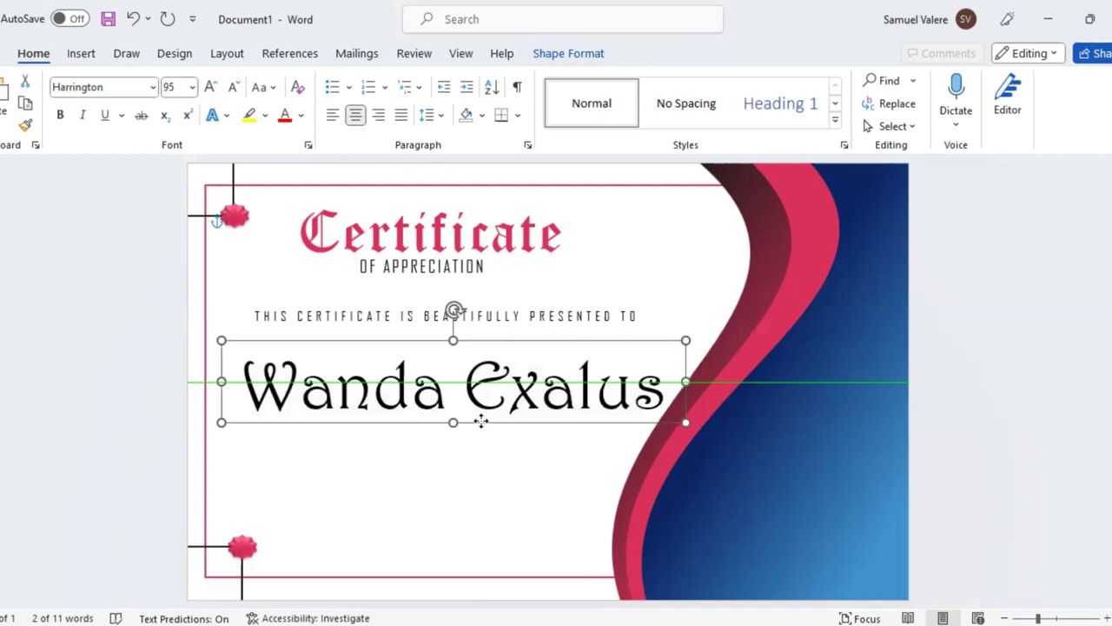
left_click_drag(482, 421, 475, 369)
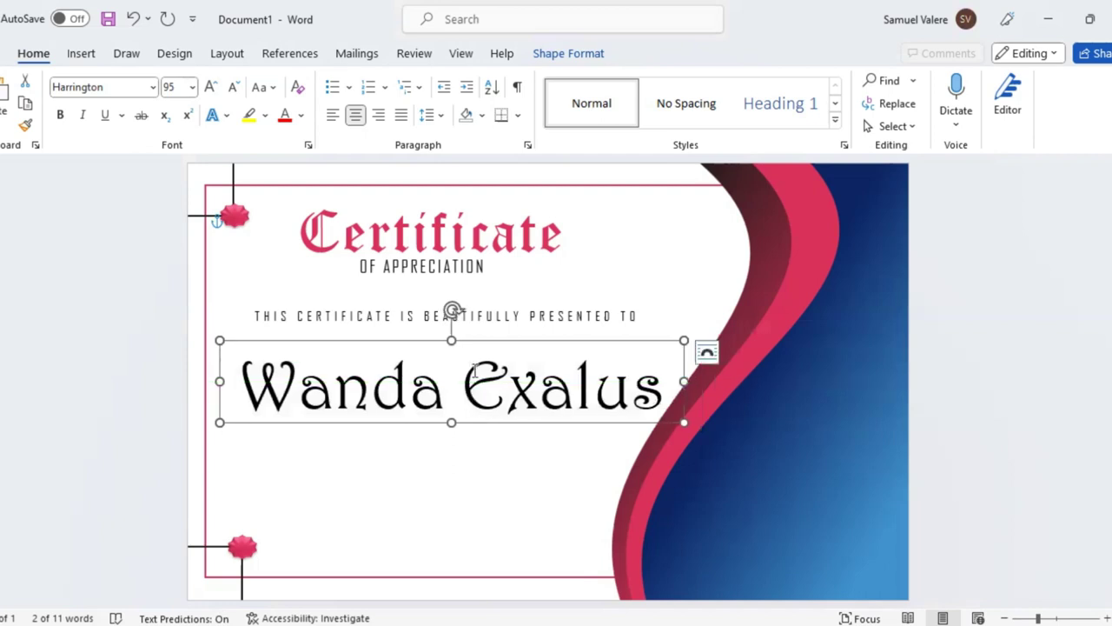
Move the presentation line down so it sits just above the name.
left_click(493, 325)
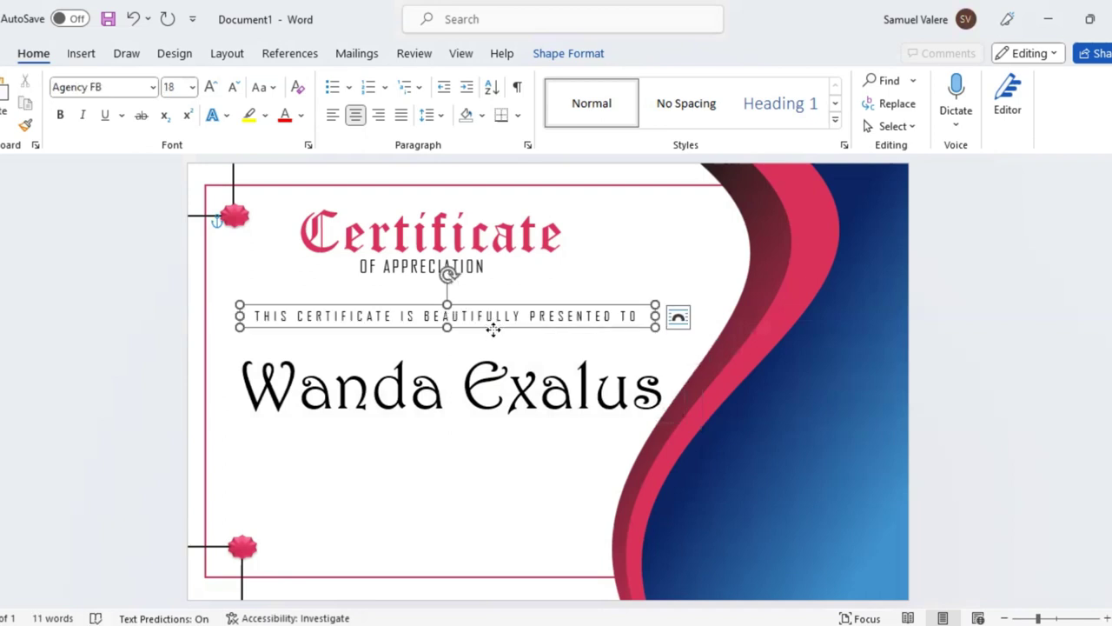
left_click_drag(493, 329, 502, 344)
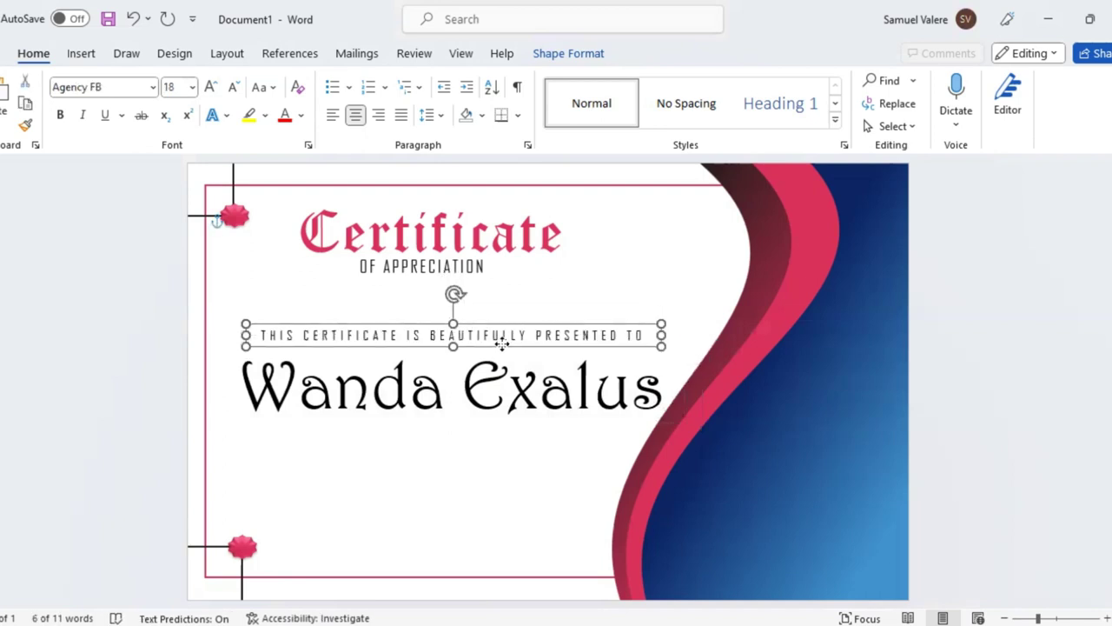
key("Right")
key("Right")
key("Right")
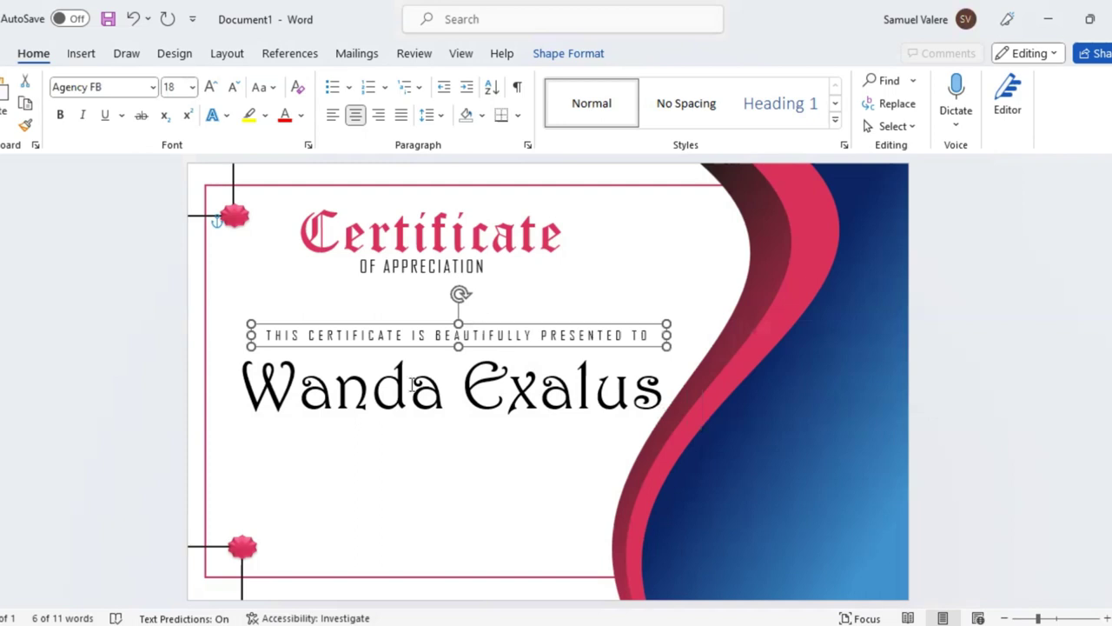
Fill the recipient's name with a 90° linear gradient, stops at 28% dark and 82% crimson.
left_click(556, 57)
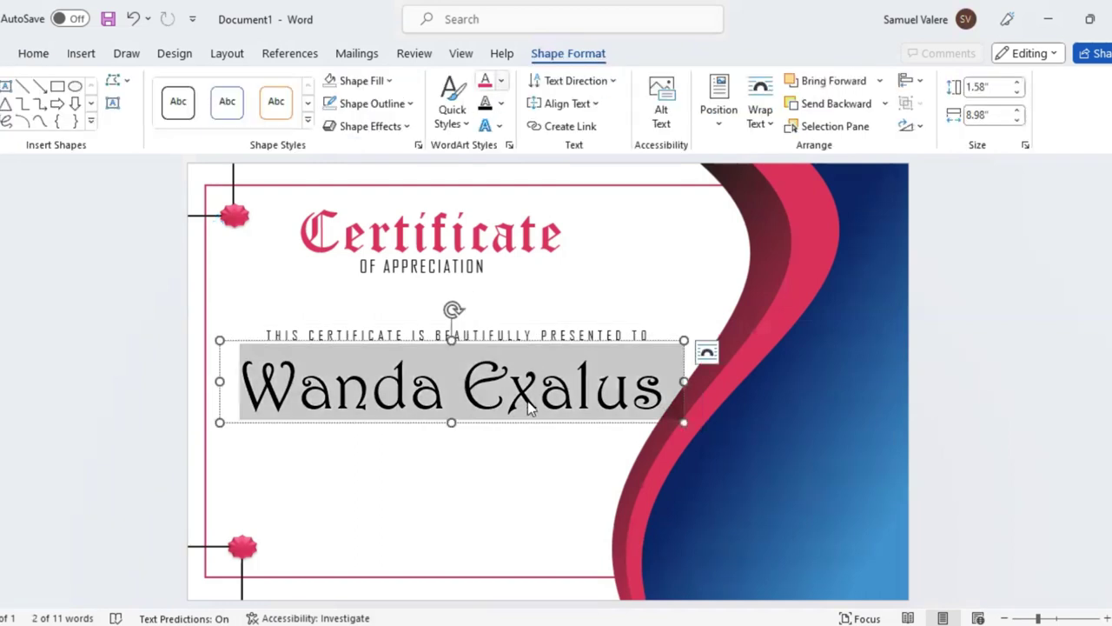
left_click(502, 80)
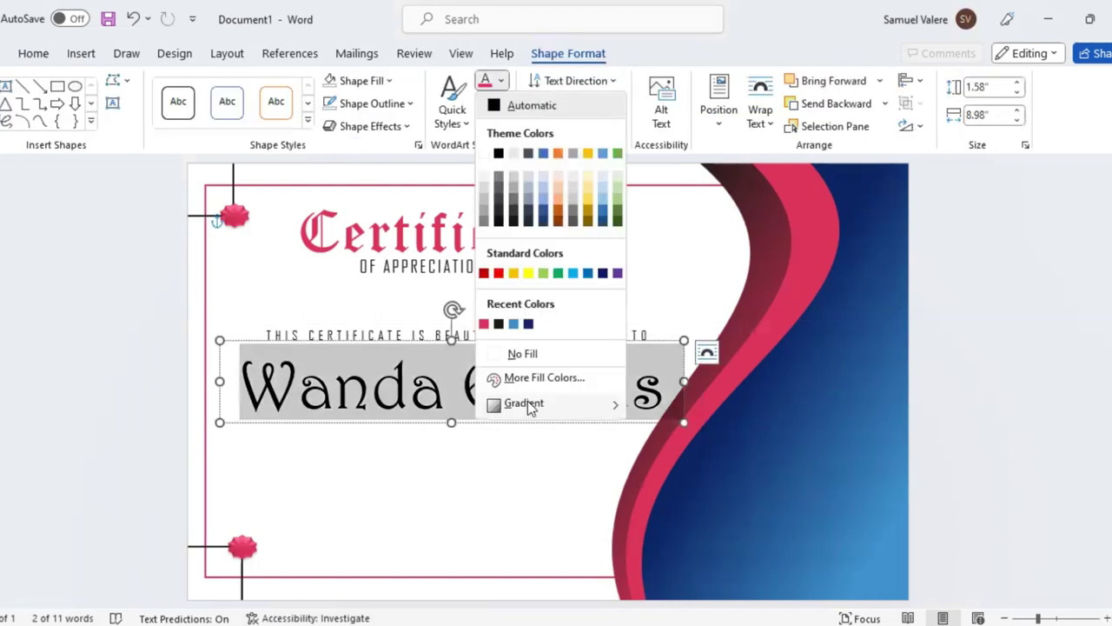
mouse_move(591, 403)
left_click(698, 607)
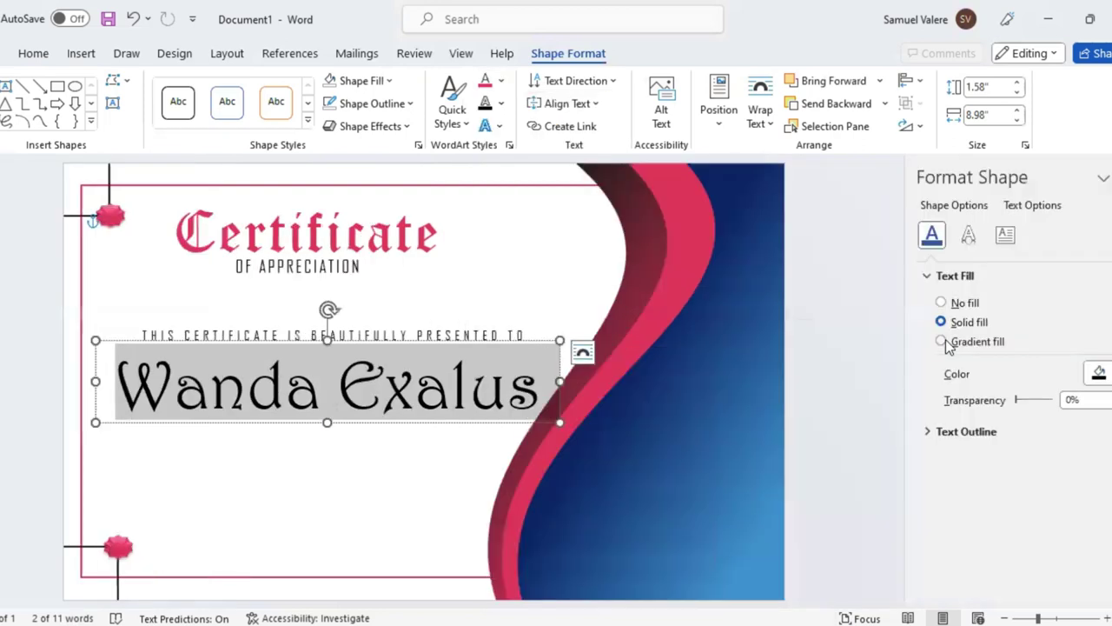
left_click(941, 342)
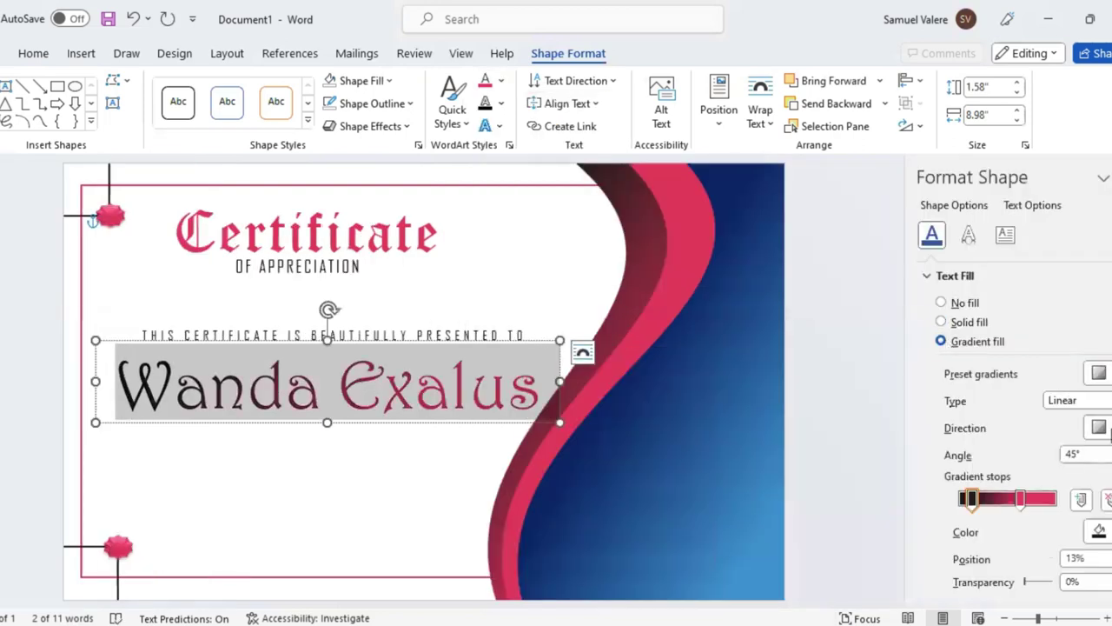
left_click(1106, 429)
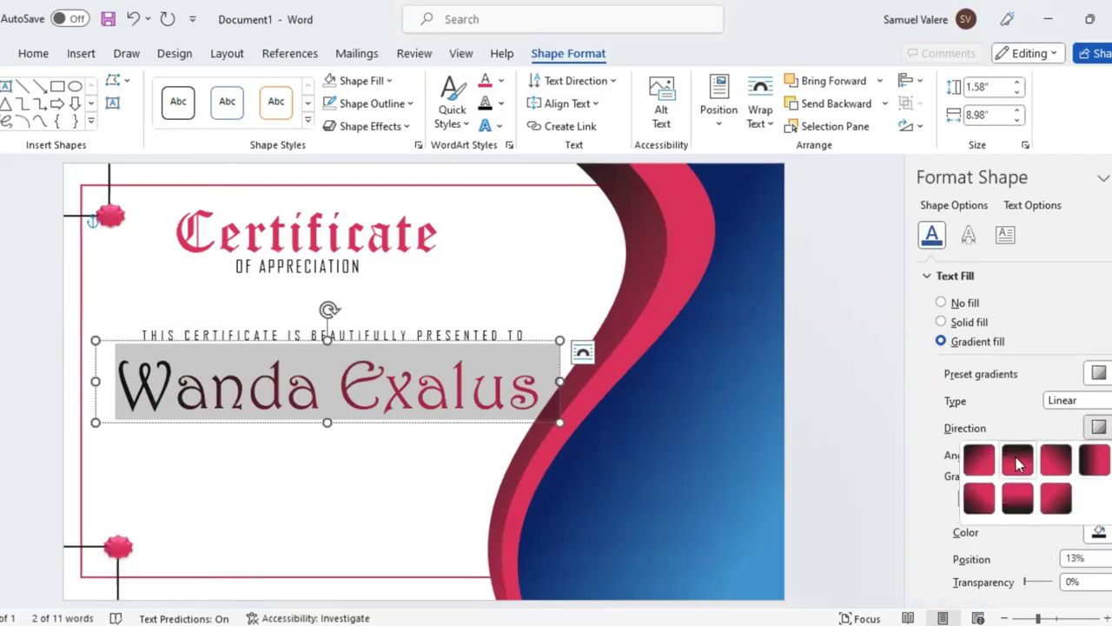
left_click(1017, 497)
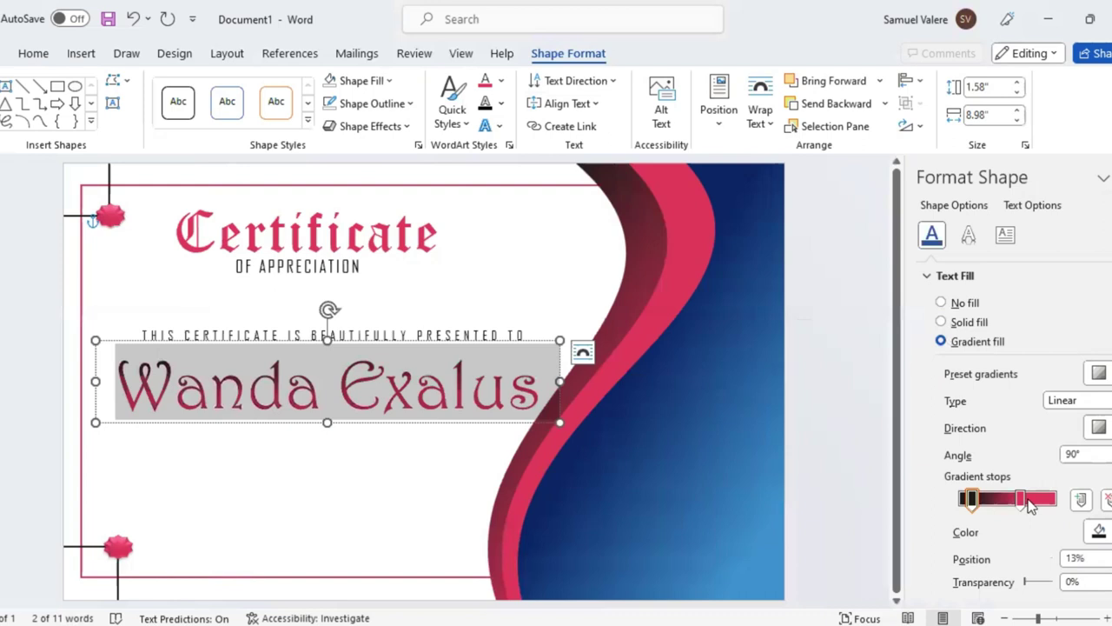
left_click_drag(1024, 503, 1040, 502)
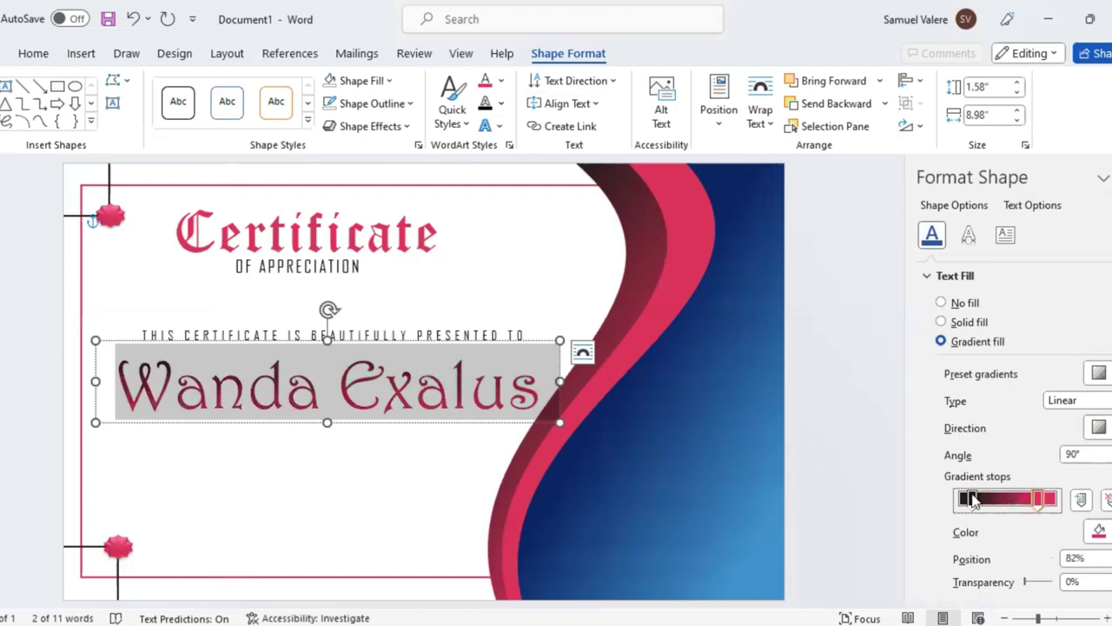
left_click_drag(971, 498, 986, 498)
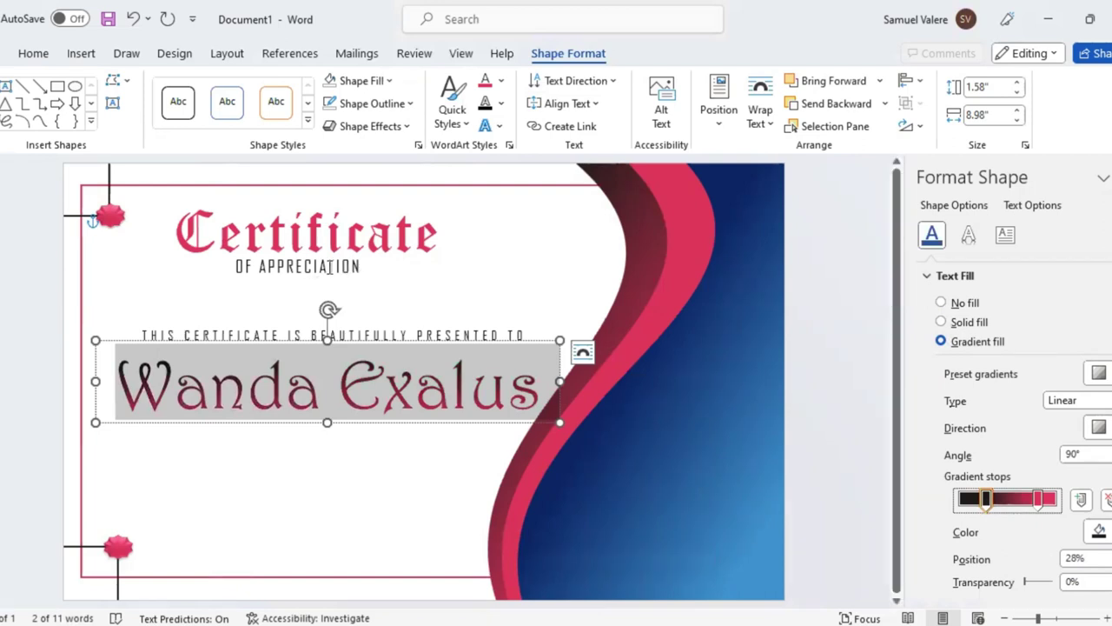
Shift the Certificate title slightly right and colour OF APPRECIATION dark blue.
left_click(404, 264)
left_click_drag(404, 264, 420, 263)
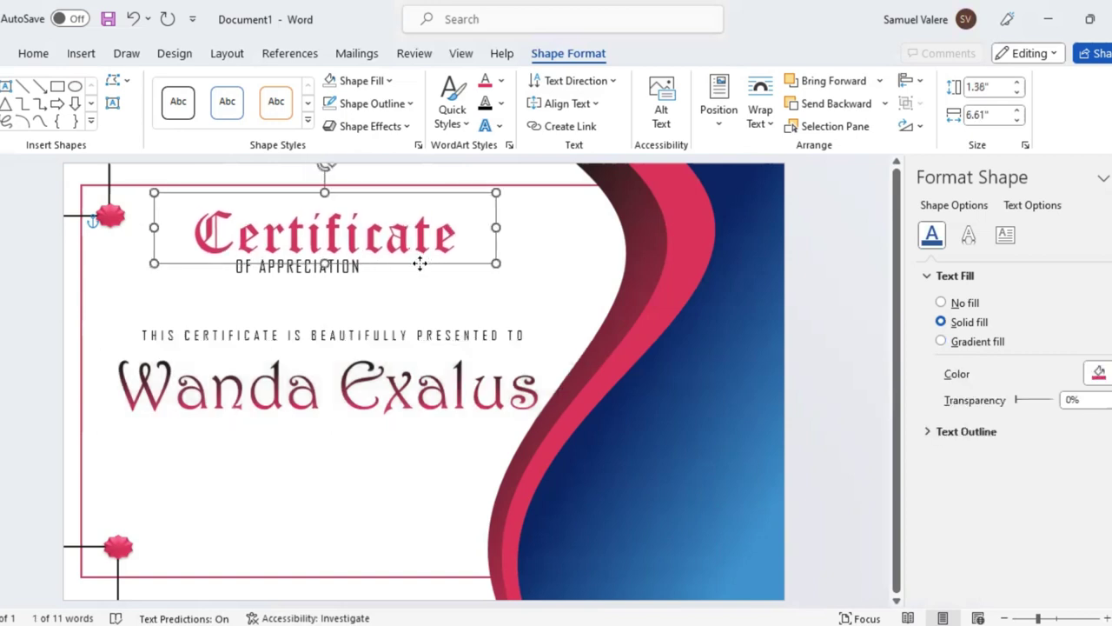
left_click(360, 280)
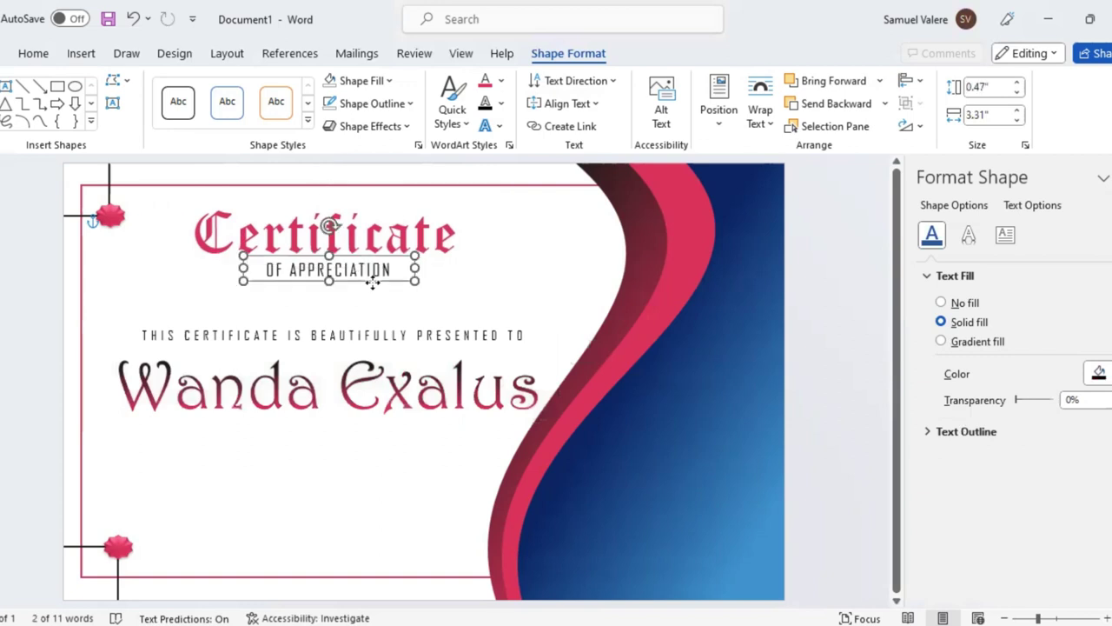
left_click(359, 270)
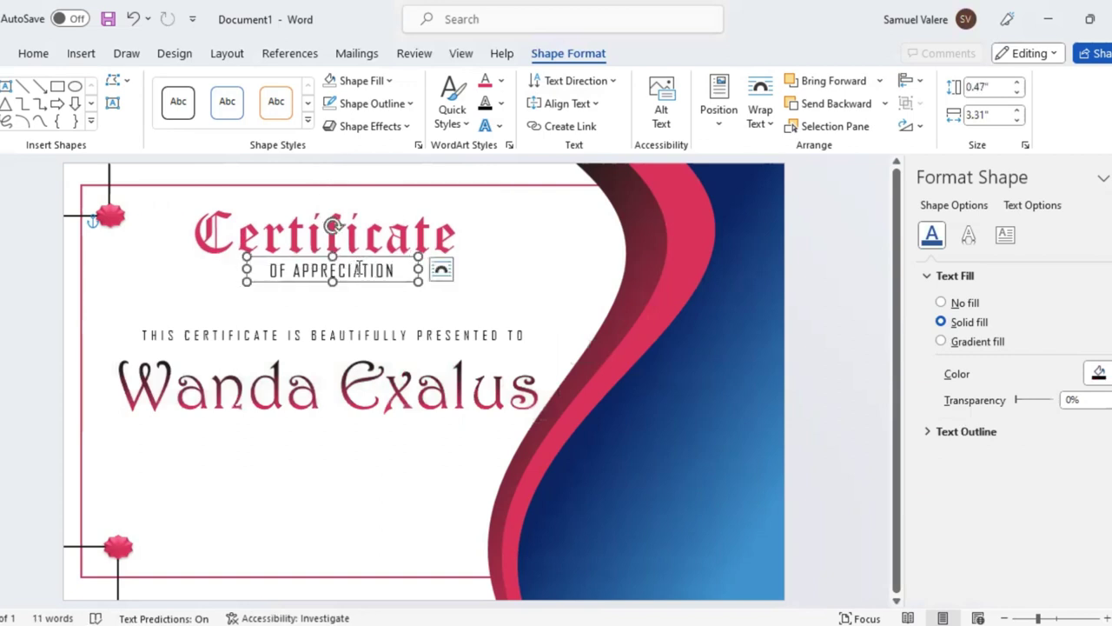
key("ctrl+a")
left_click(502, 83)
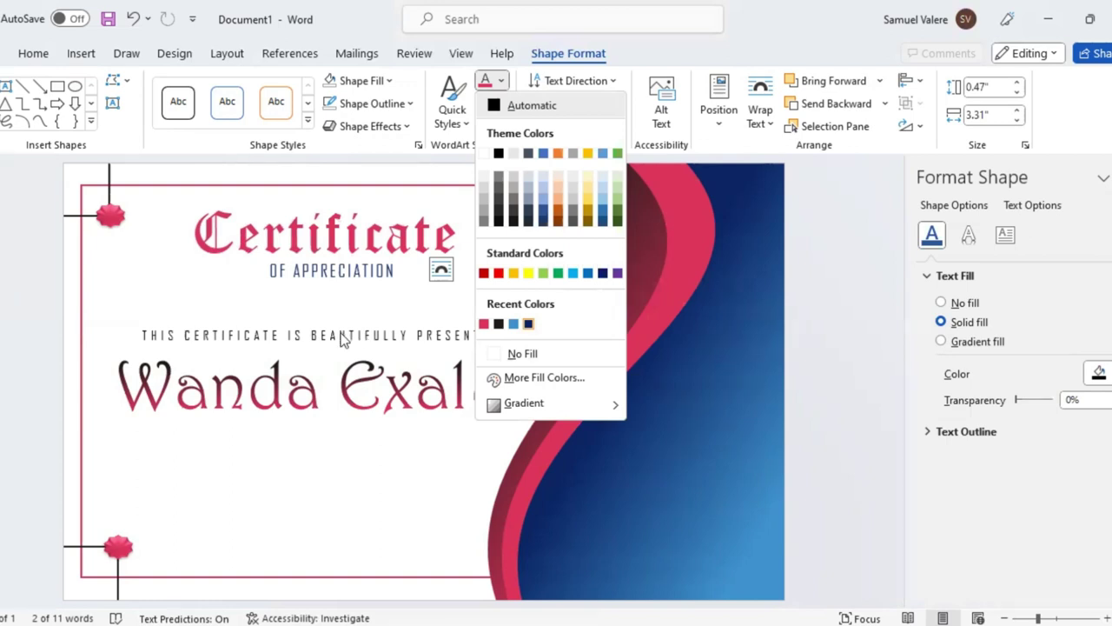
left_click(501, 224)
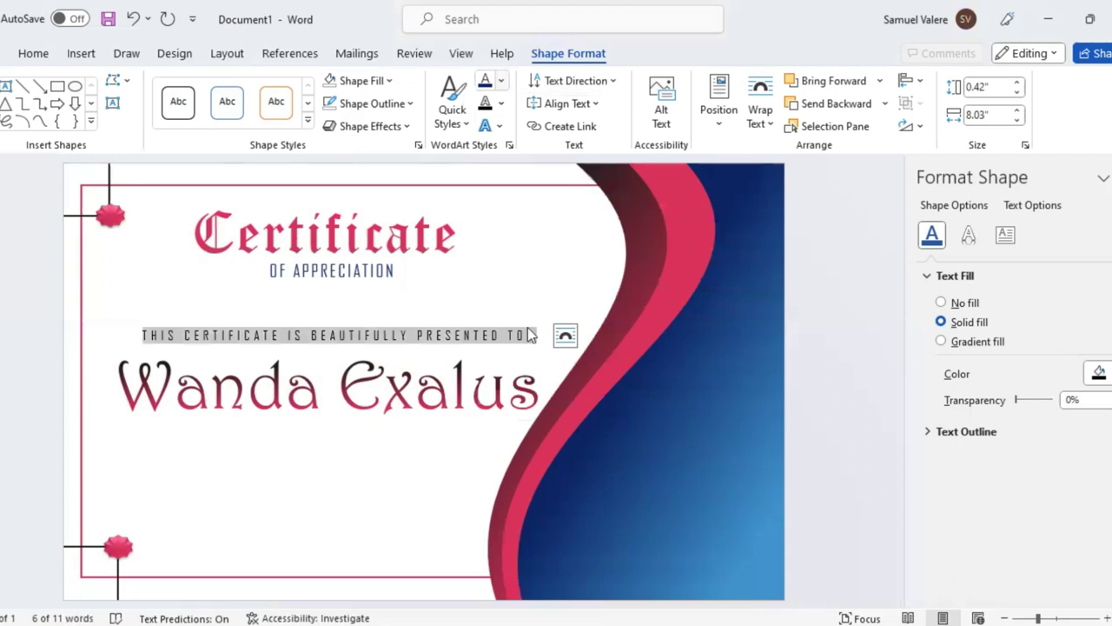
Colour the presentation line light blue and undo its accidental duplicate.
left_click(503, 81)
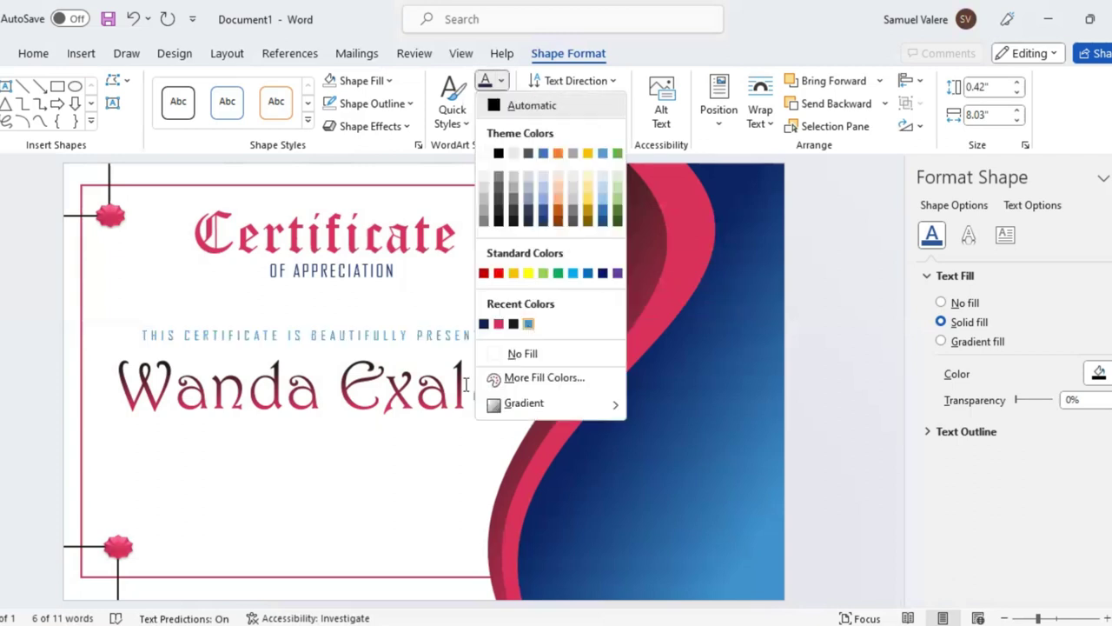
key("Escape")
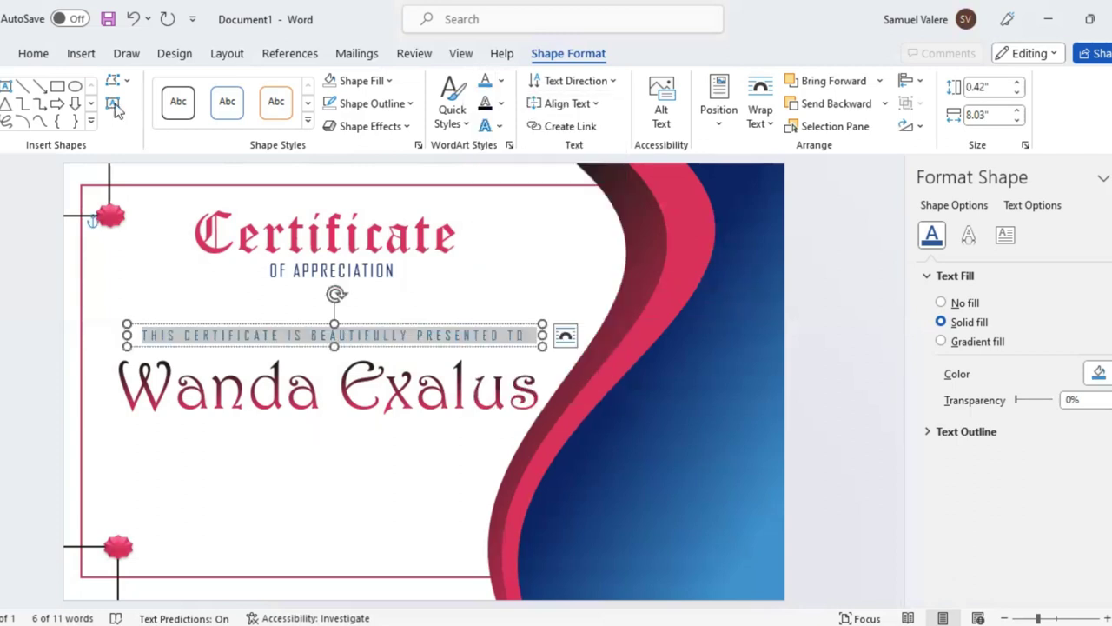
left_click(113, 103)
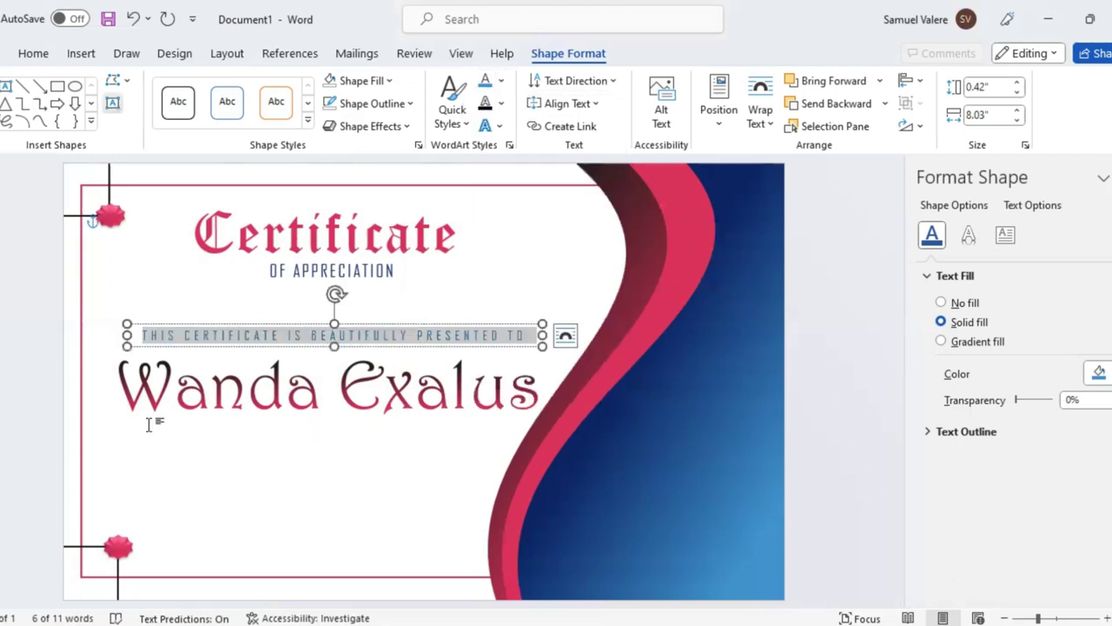
left_click(207, 359)
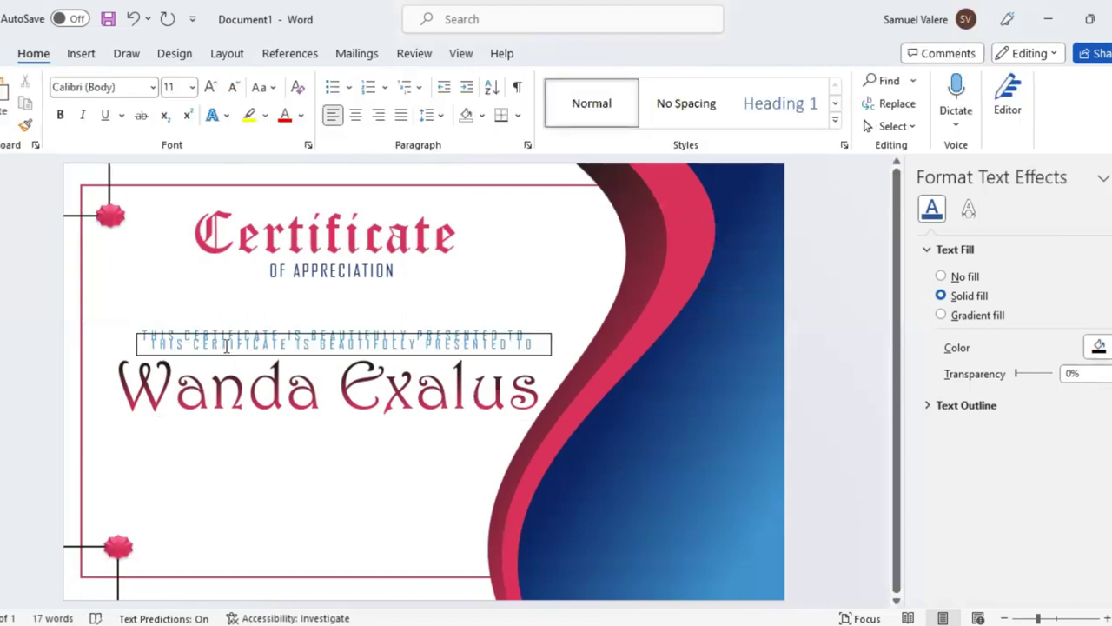
left_click(225, 346)
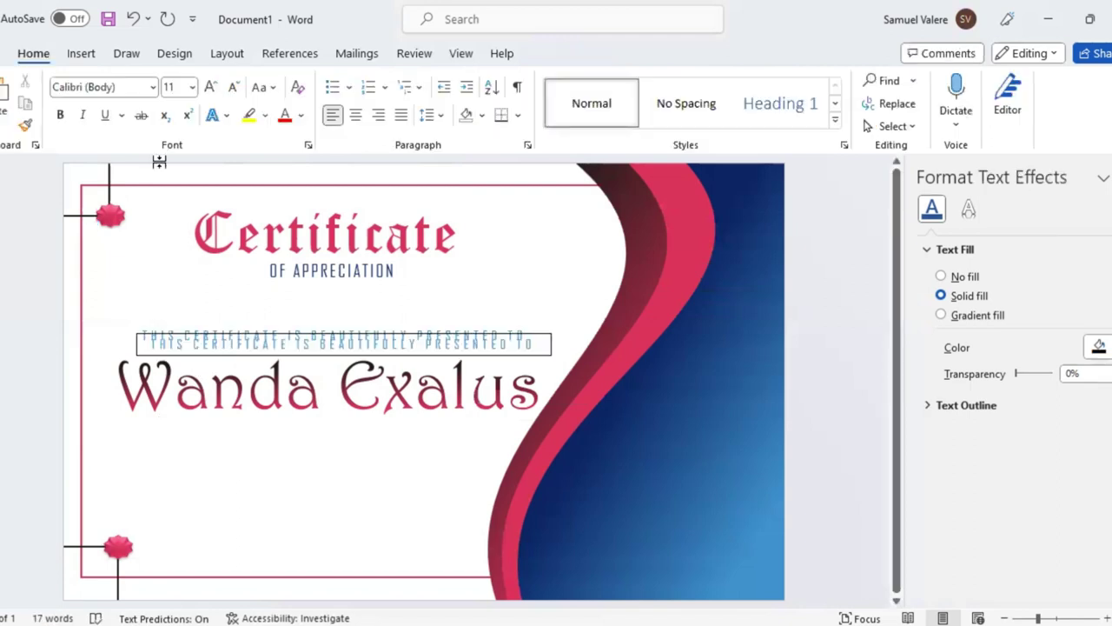
left_click(133, 25)
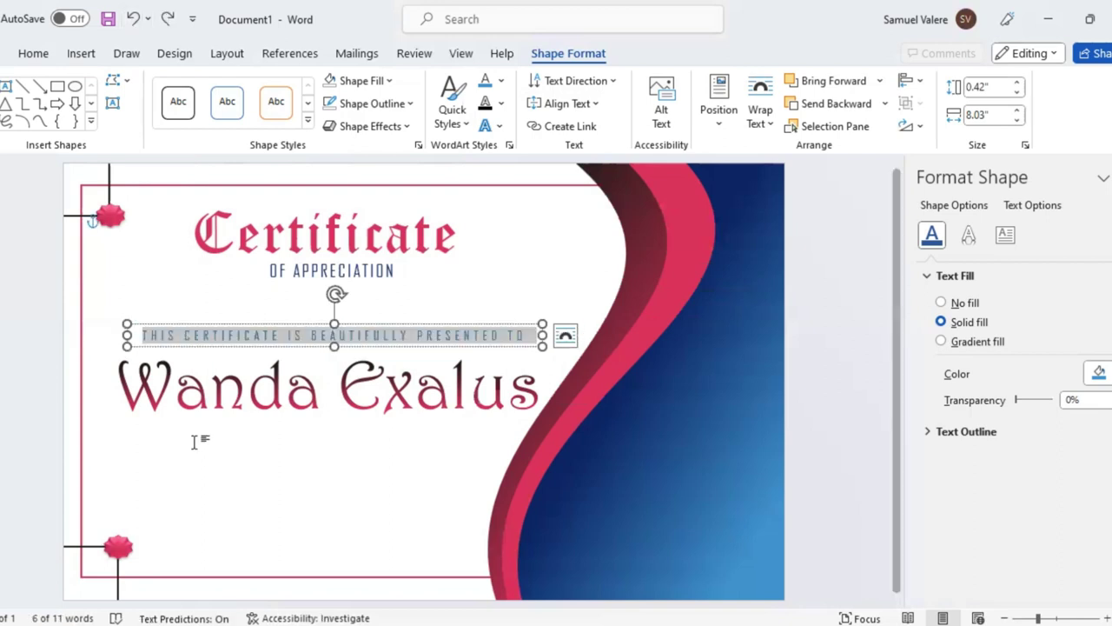
left_click(193, 441)
Draw a text box under the name and paste the 'In honor of your remarkable achievements' paragraph.
left_click(81, 53)
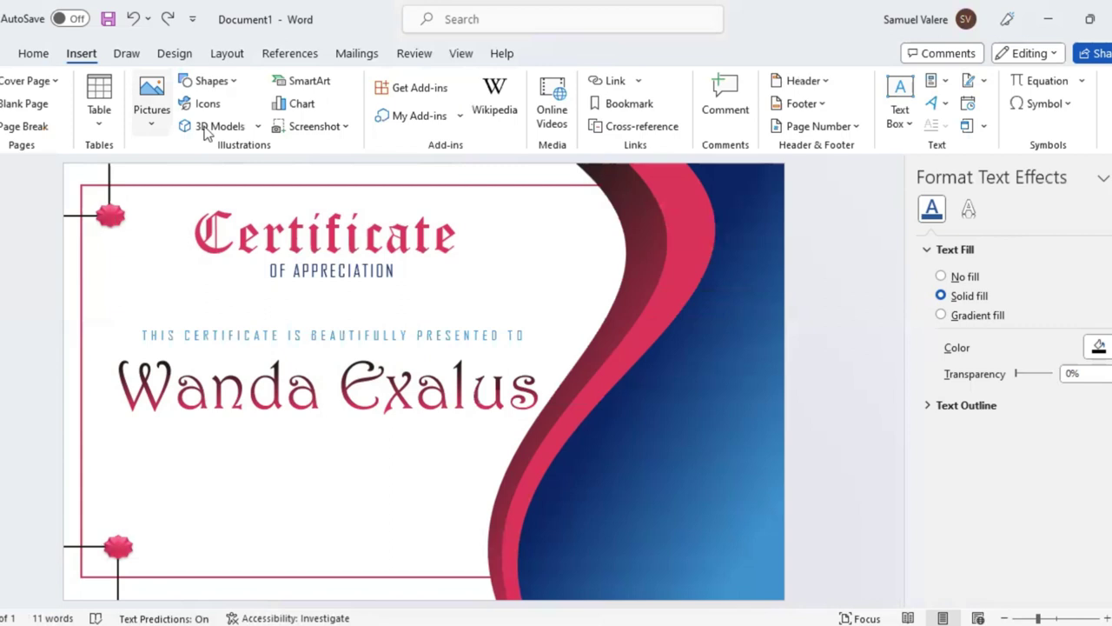
left_click(133, 419)
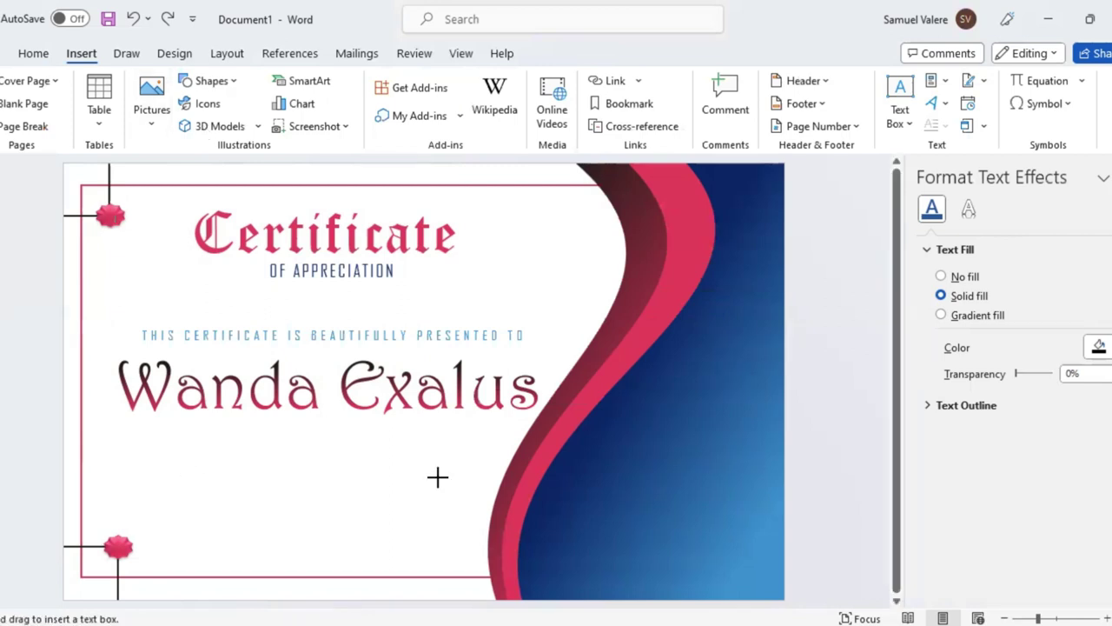
left_click_drag(480, 492, 483, 492)
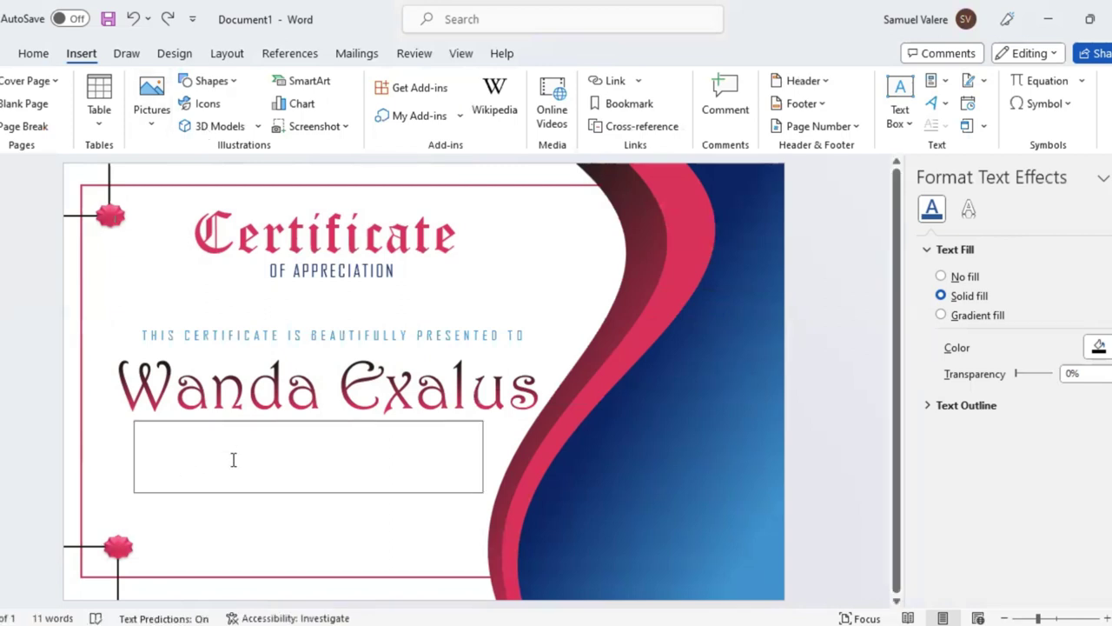
type("In honor of your remarkable achievements, we extend our heartfelt appreciation. Your passion, hard work, and dedication have transcended the ordinary, leaving an indelible mark on all aspects of our endeavor. Your commitment to excellence is a shining example for us all to follow.")
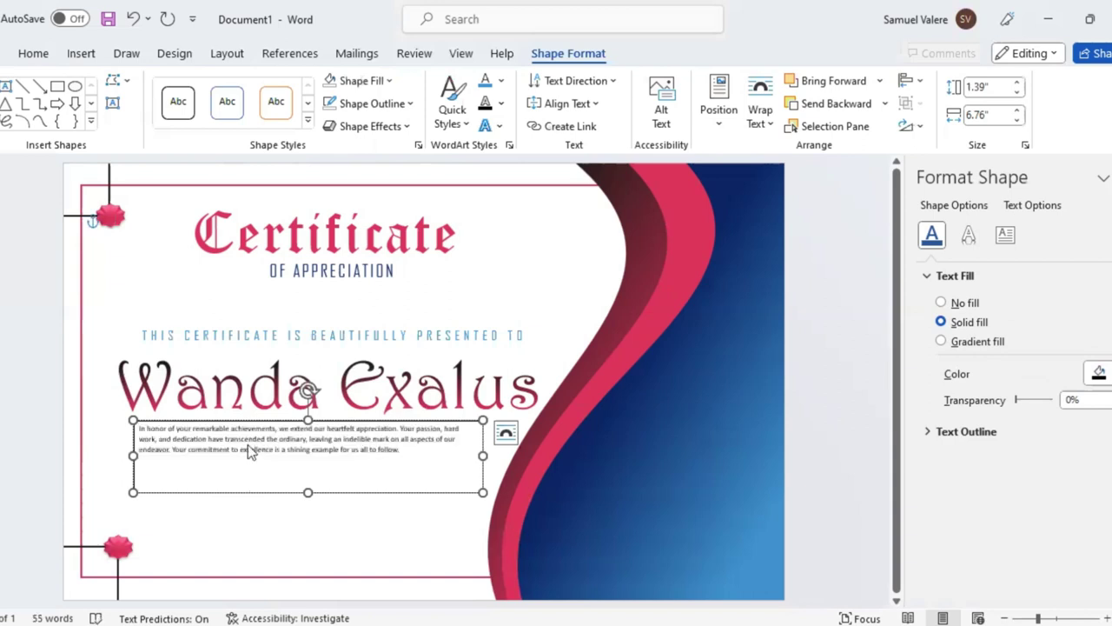
triple_click(249, 452)
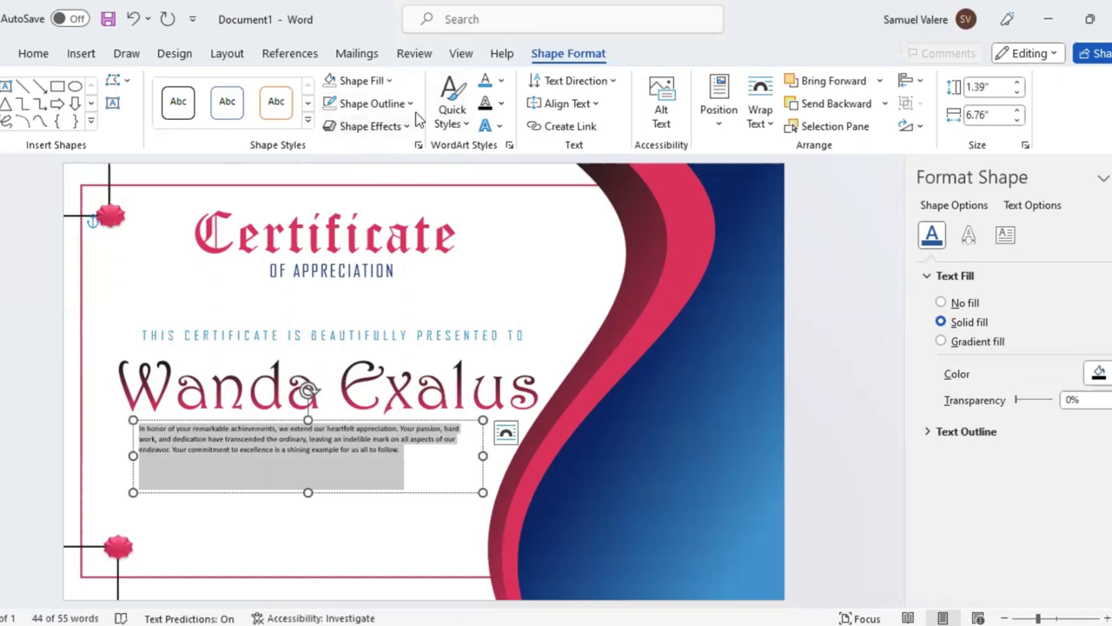
Format the appreciation paragraph as grey Agency FB, size 20, centred.
left_click(502, 84)
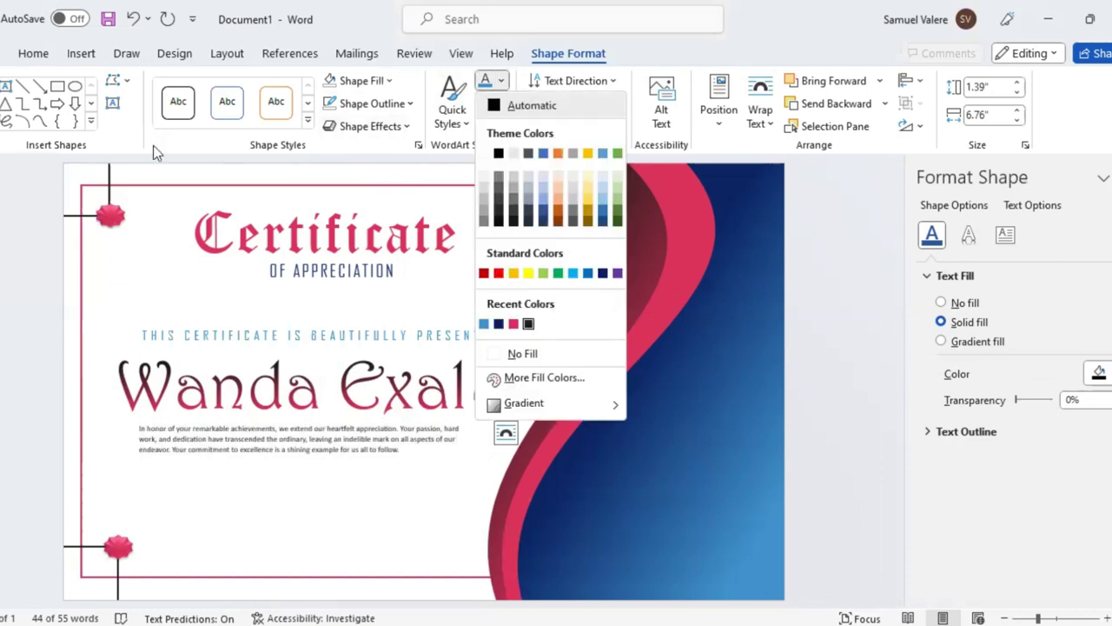
left_click(27, 56)
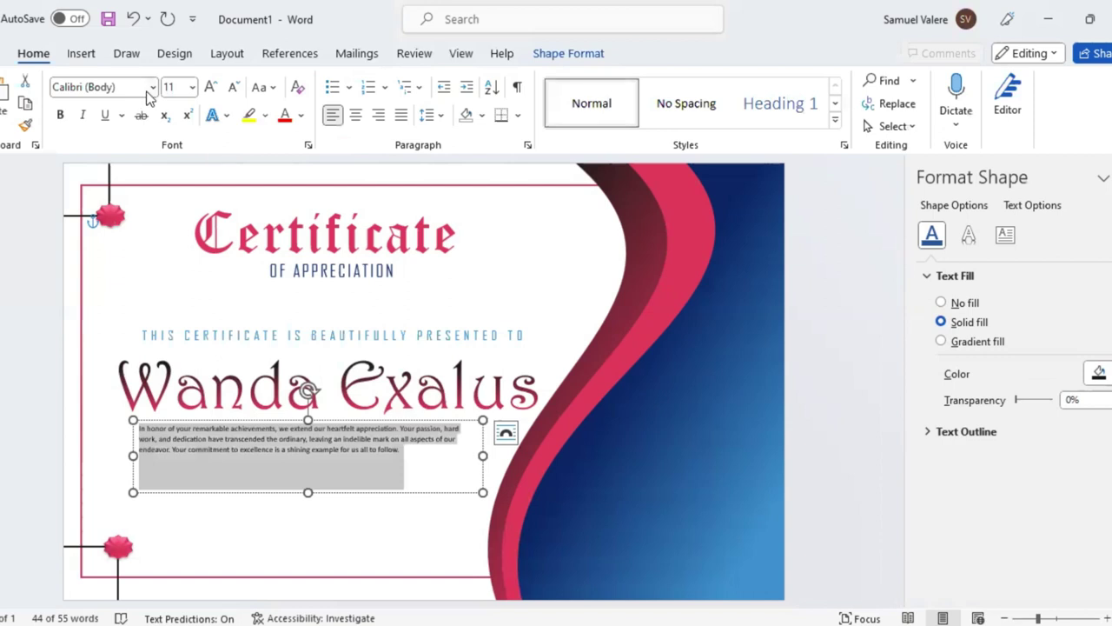
left_click(85, 246)
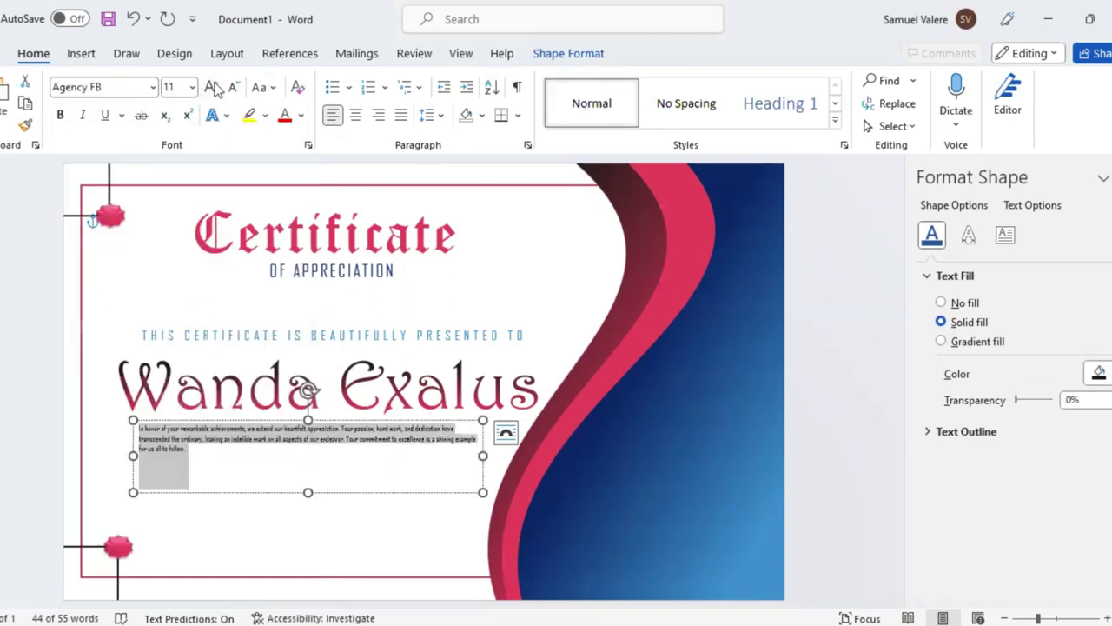
left_click(211, 88)
left_click(211, 88)
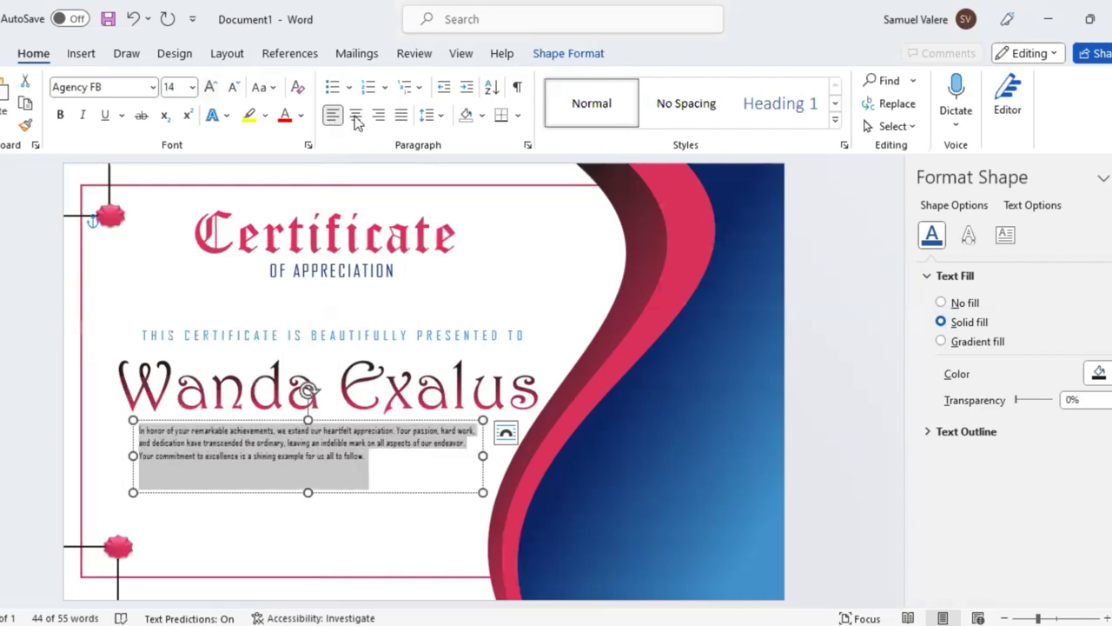
key("ctrl+e")
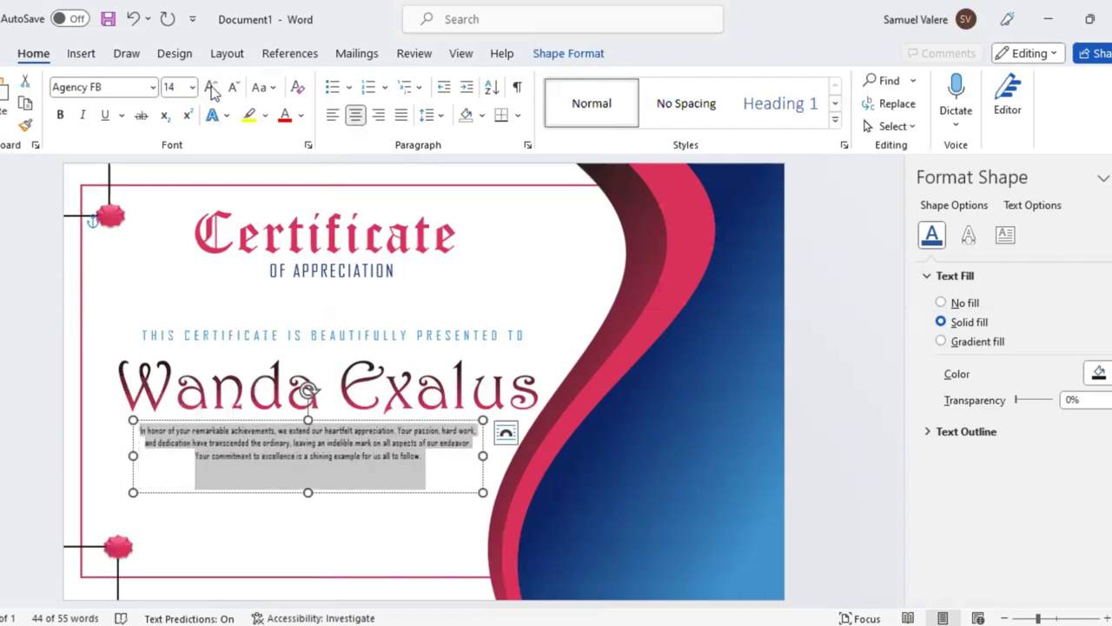
left_click(211, 88)
left_click(211, 88)
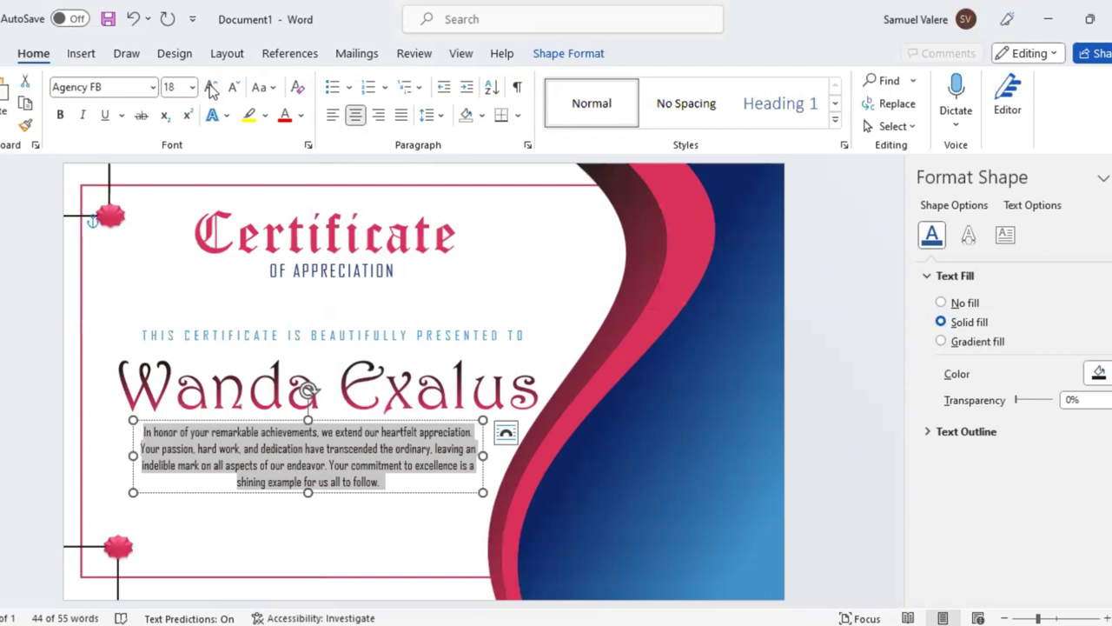
key("ctrl+shift+period")
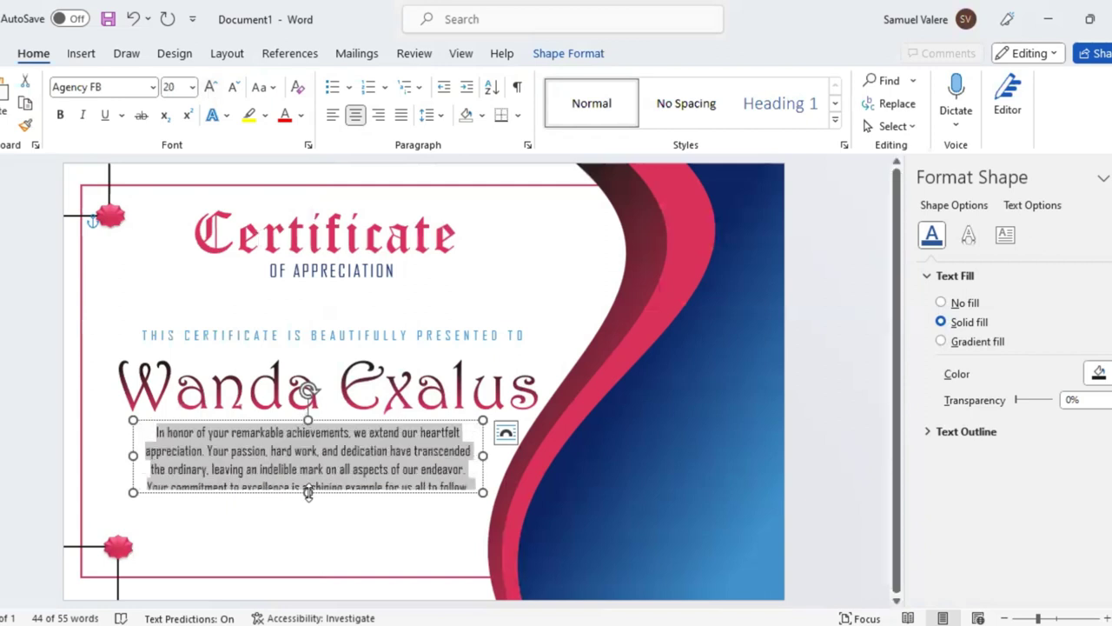
Resize and reposition the paragraph box so all four lines fit, and shift the presented-to line slightly left.
left_click_drag(308, 492, 310, 512)
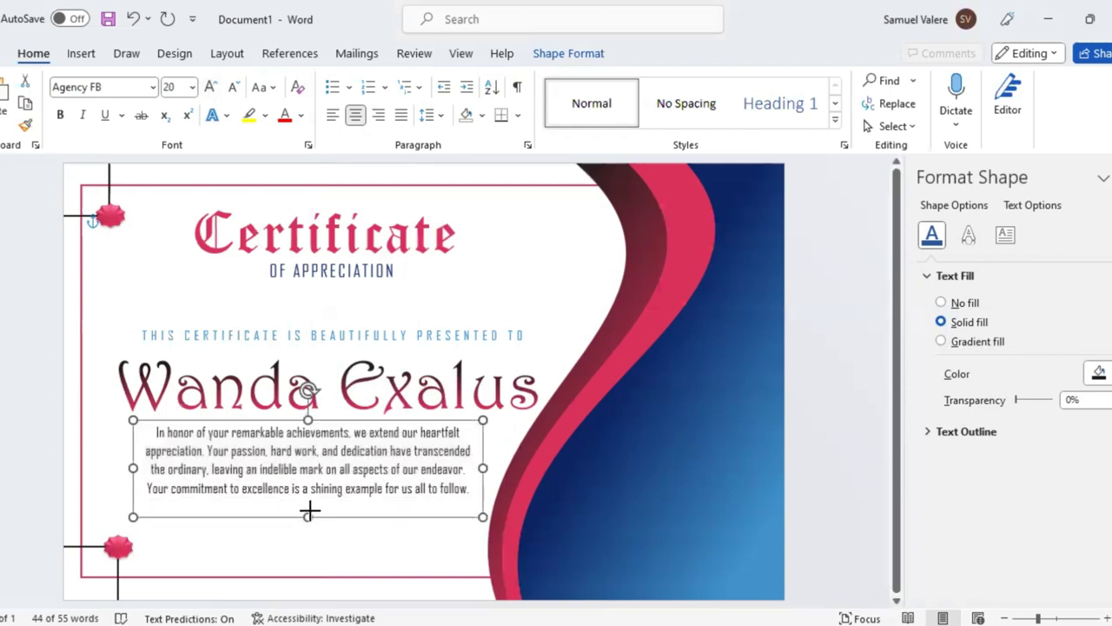
left_click_drag(133, 468, 100, 461)
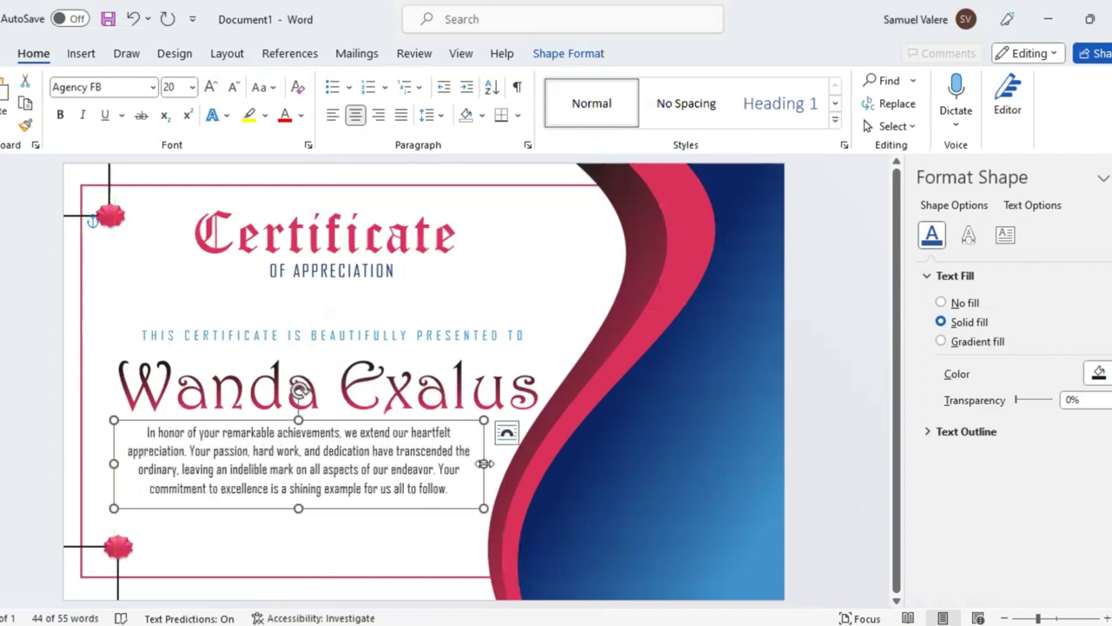
left_click_drag(483, 463, 512, 465)
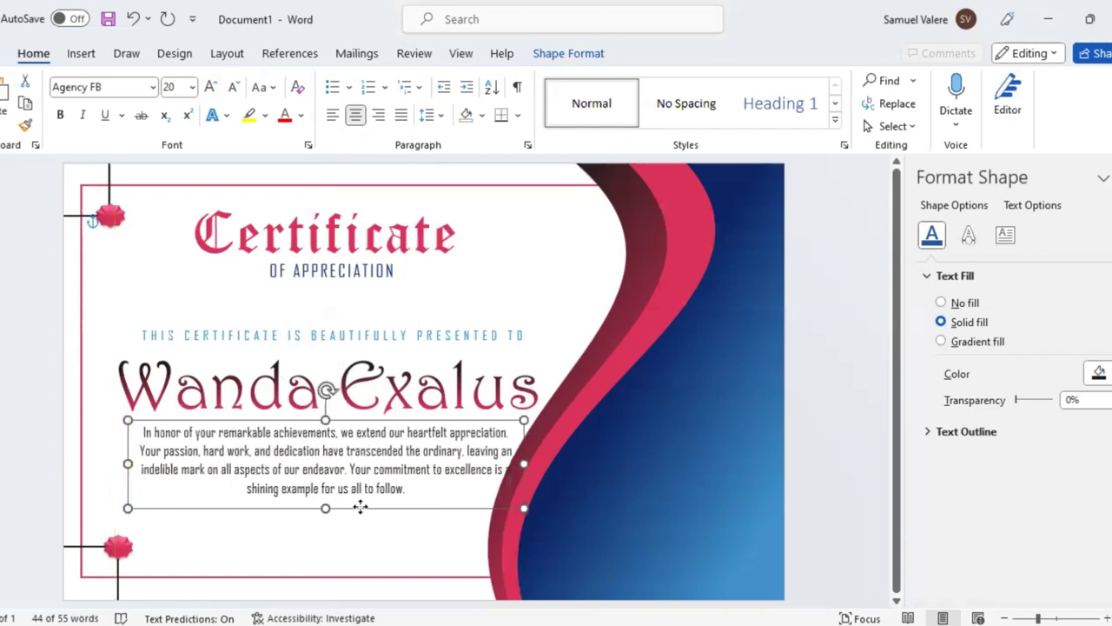
left_click_drag(352, 508, 347, 510)
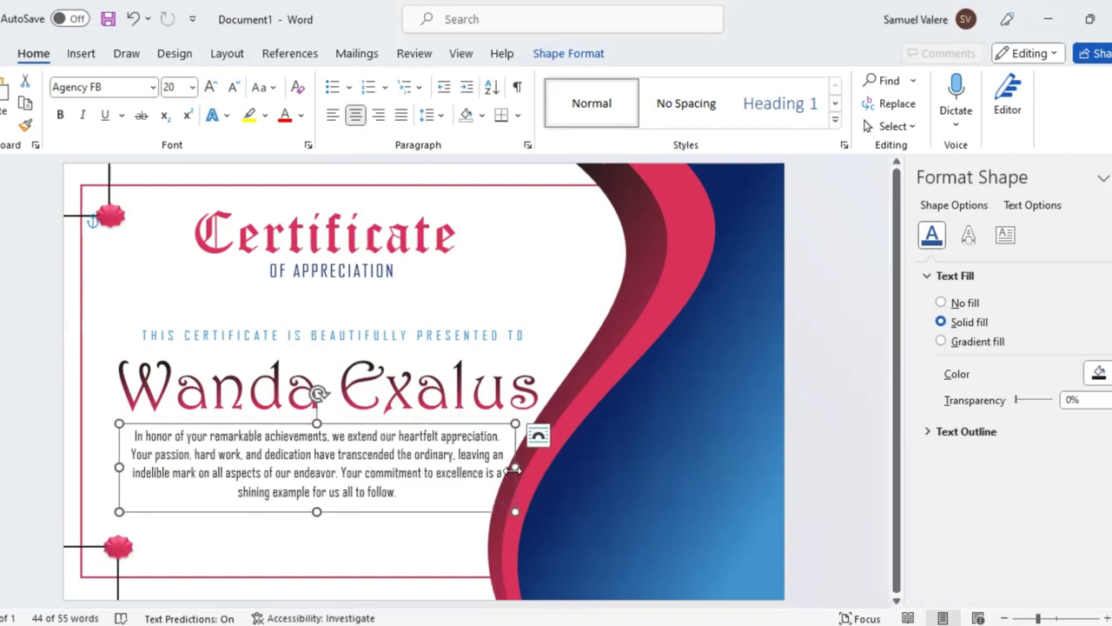
left_click_drag(516, 467, 505, 469)
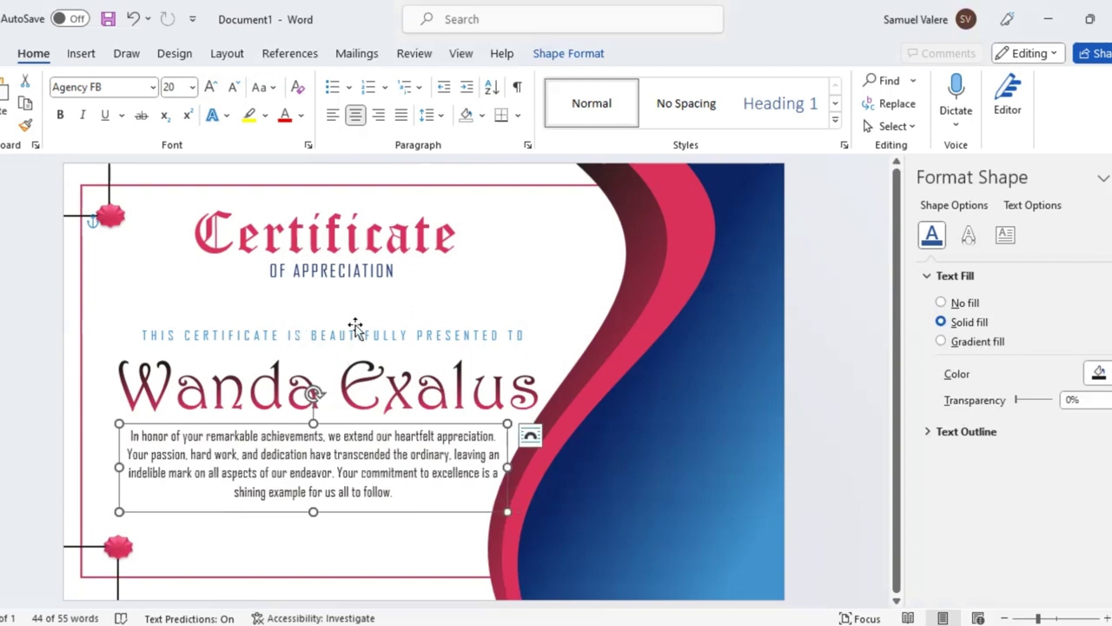
left_click_drag(356, 326, 349, 324)
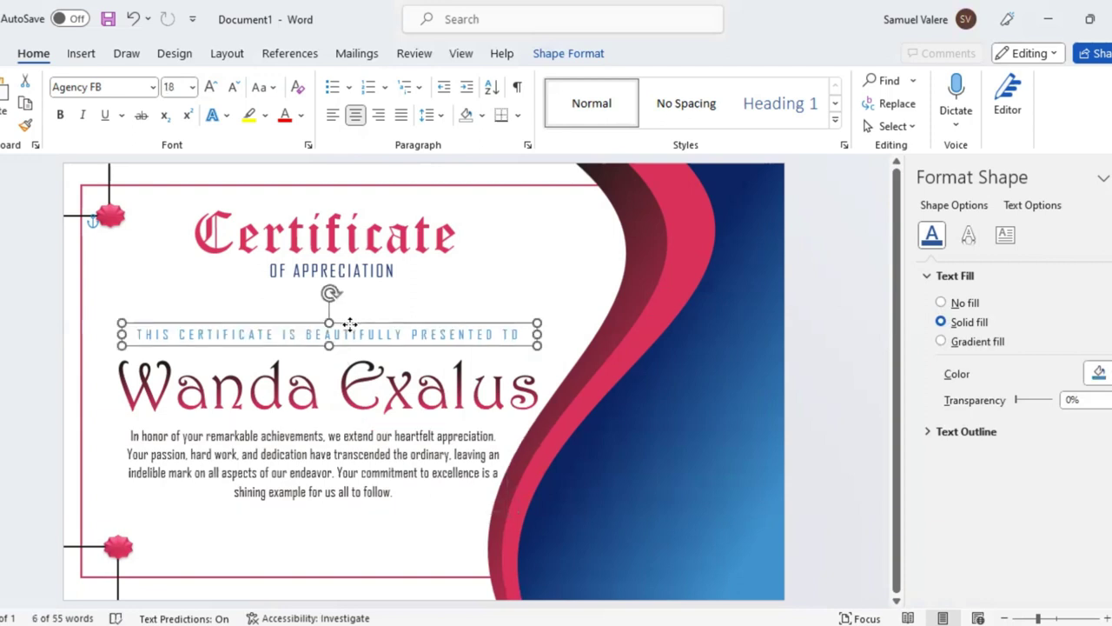
Make the OF APPRECIATION text light blue.
left_click(363, 269)
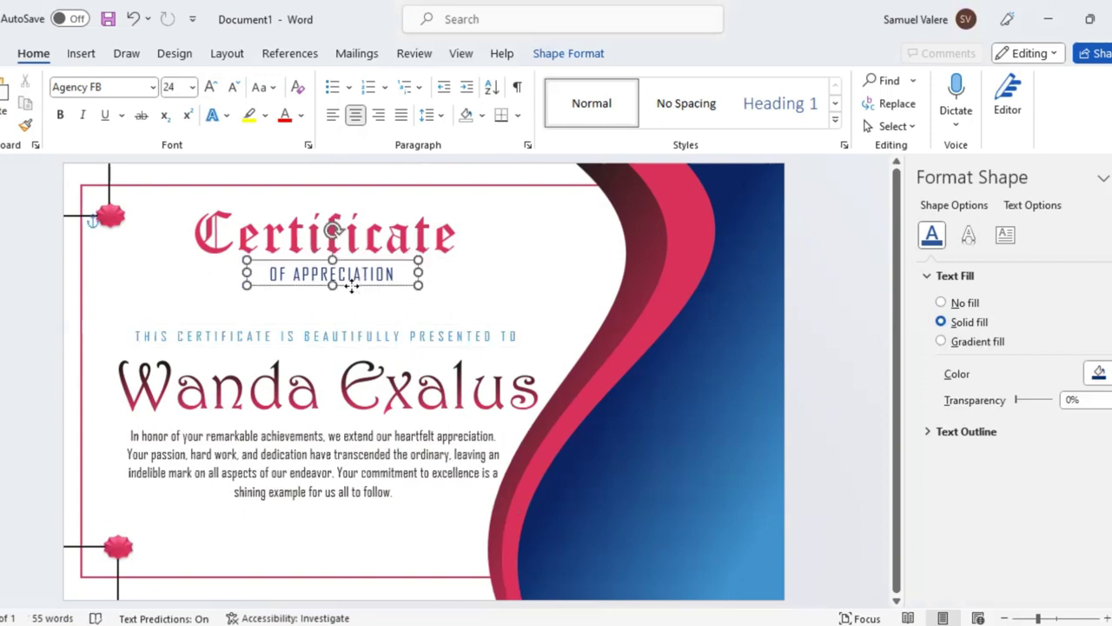
left_click(361, 191)
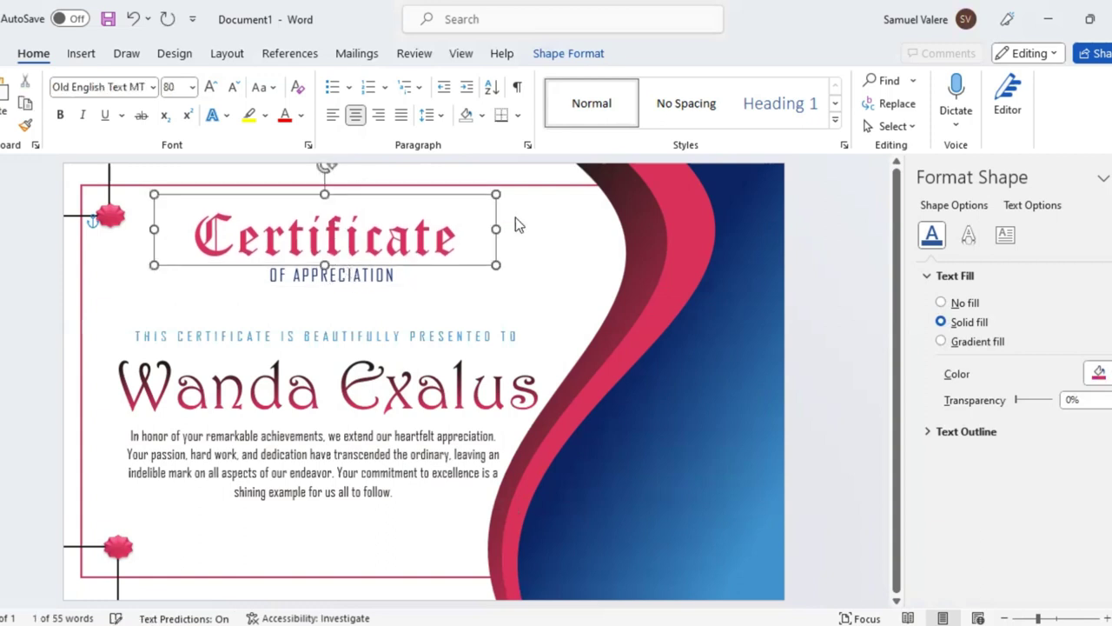
triple_click(356, 274)
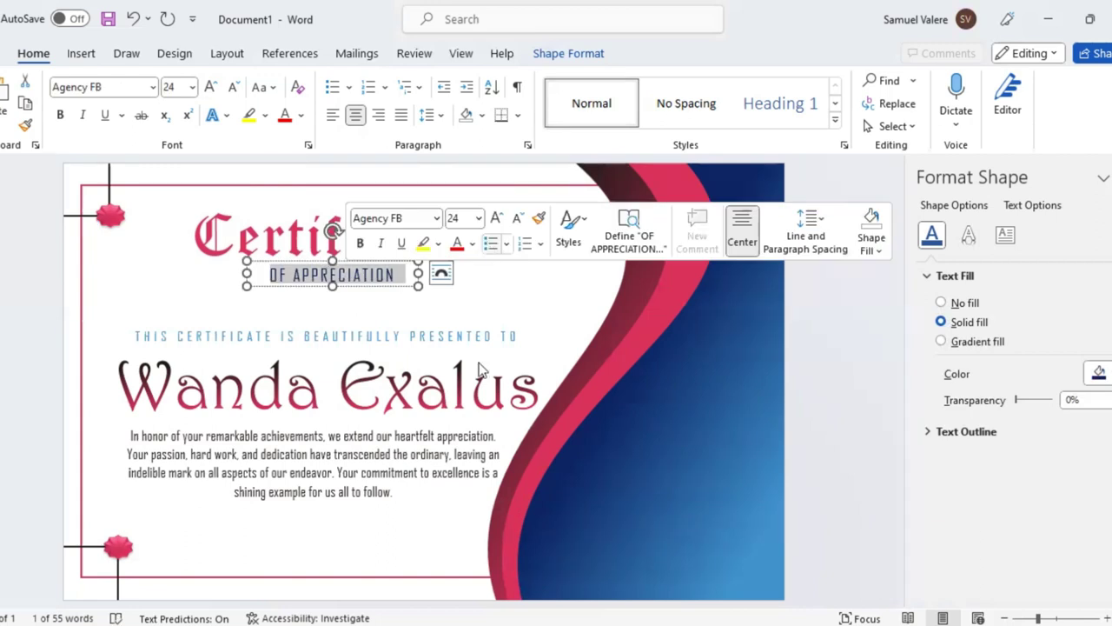
left_click(472, 244)
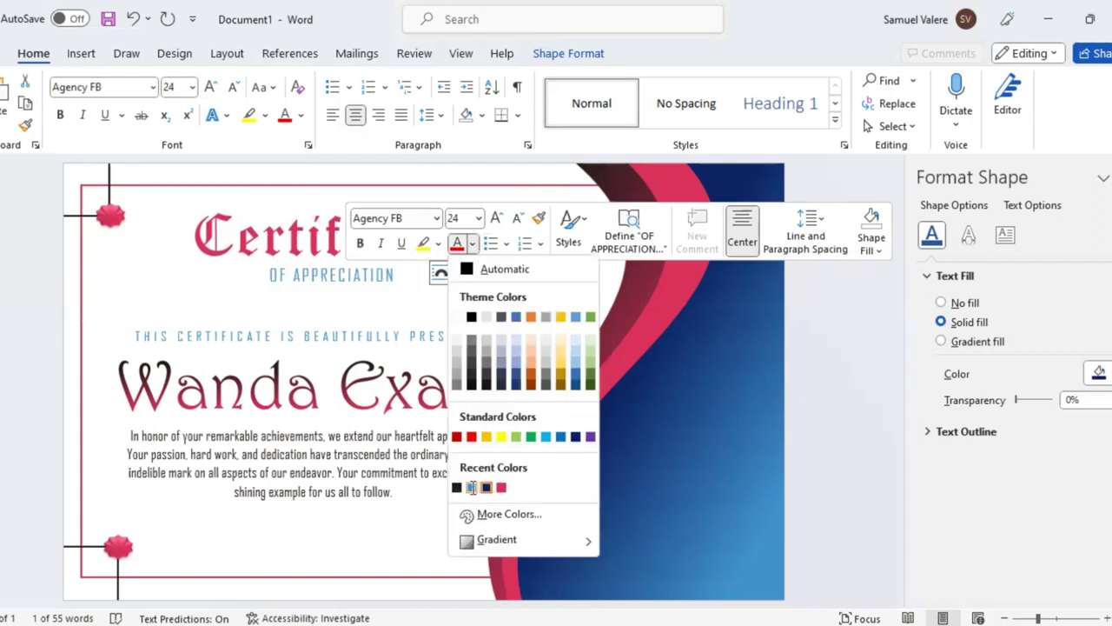
Recolour the presented-to line dark grey and begin drawing a new text box.
triple_click(348, 337)
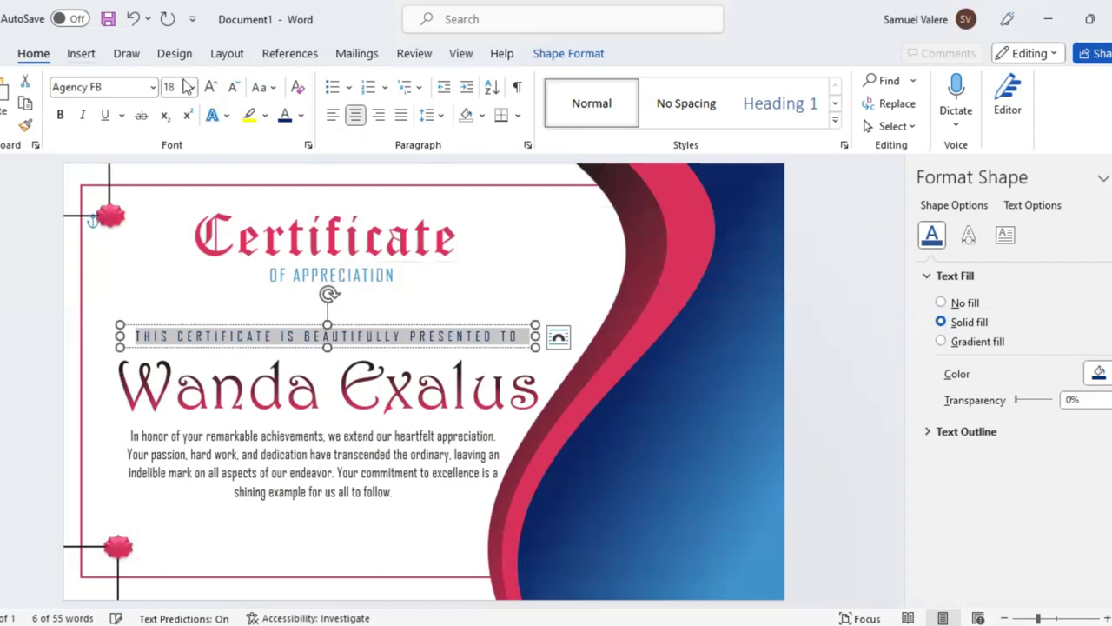
scroll(185, 85, "down", 1)
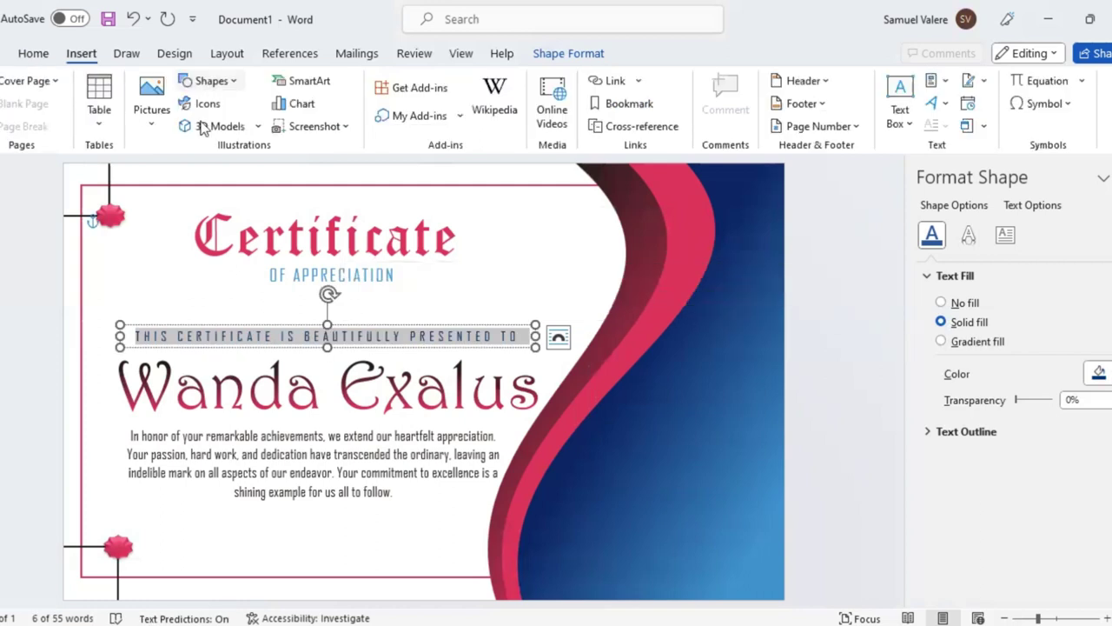
left_click(211, 81)
left_click(197, 265)
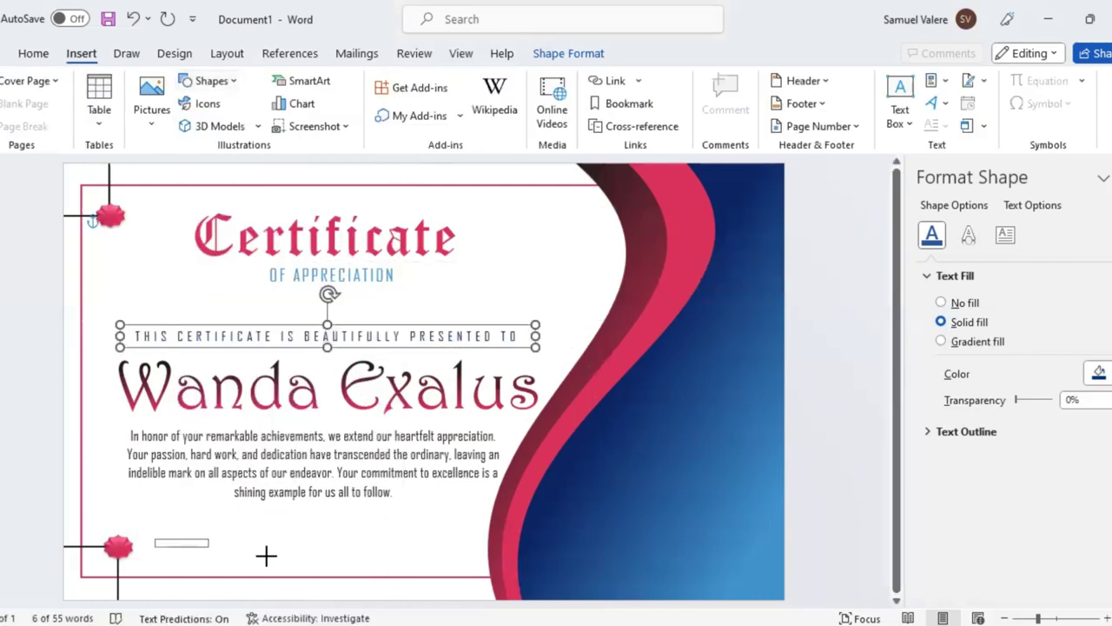
Draw a small text box near the lower-left seal reading 'Signature' at size 12.
left_click_drag(266, 555, 248, 556)
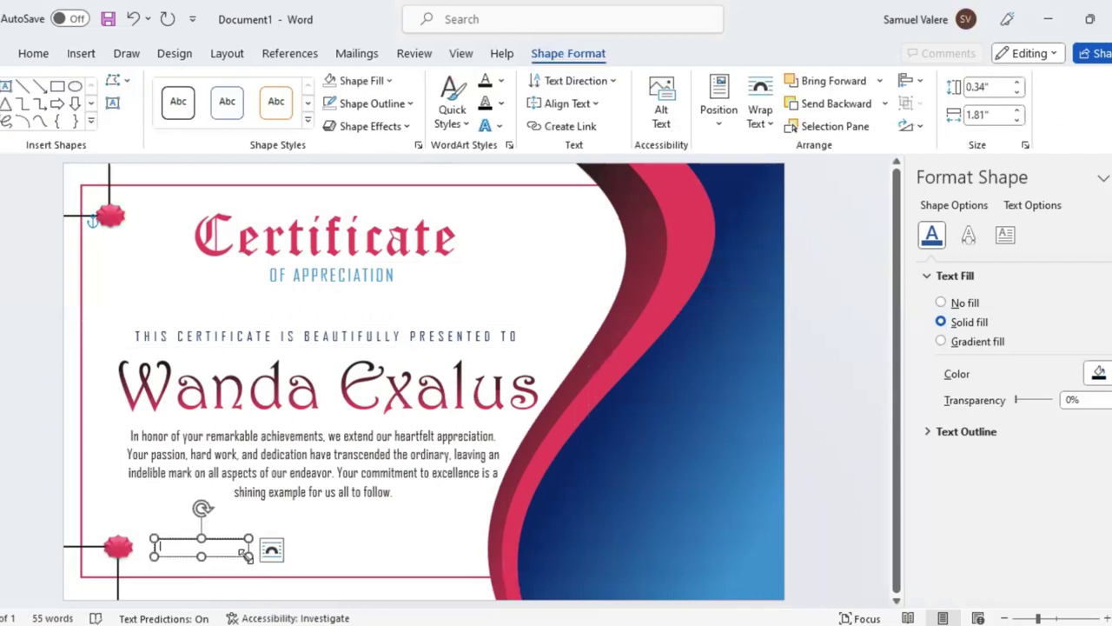
type("Sig")
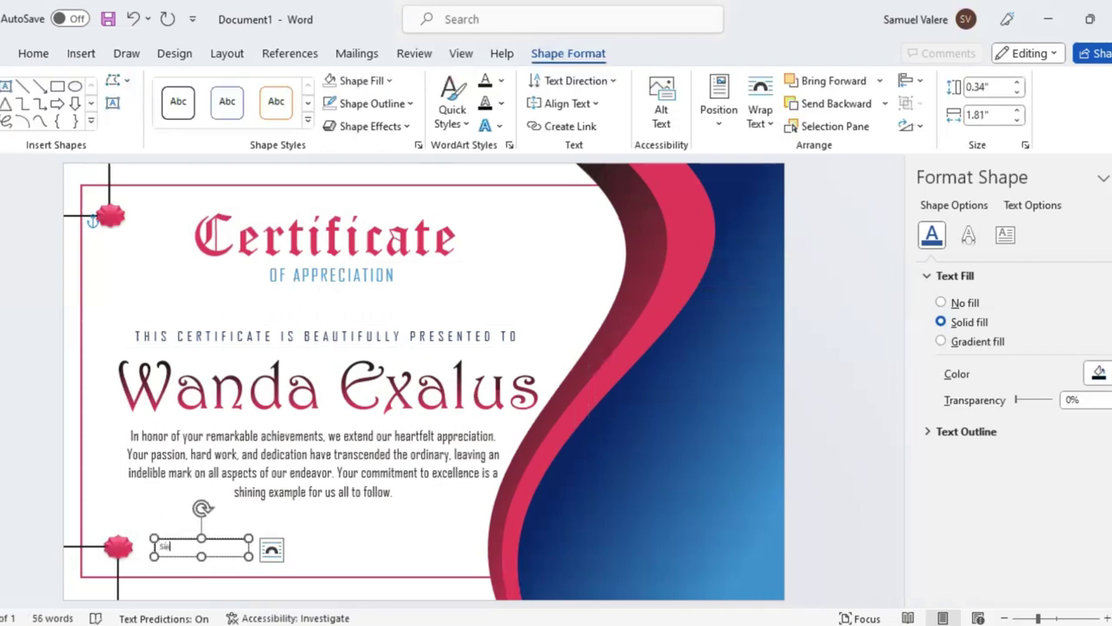
type("na")
type("ture")
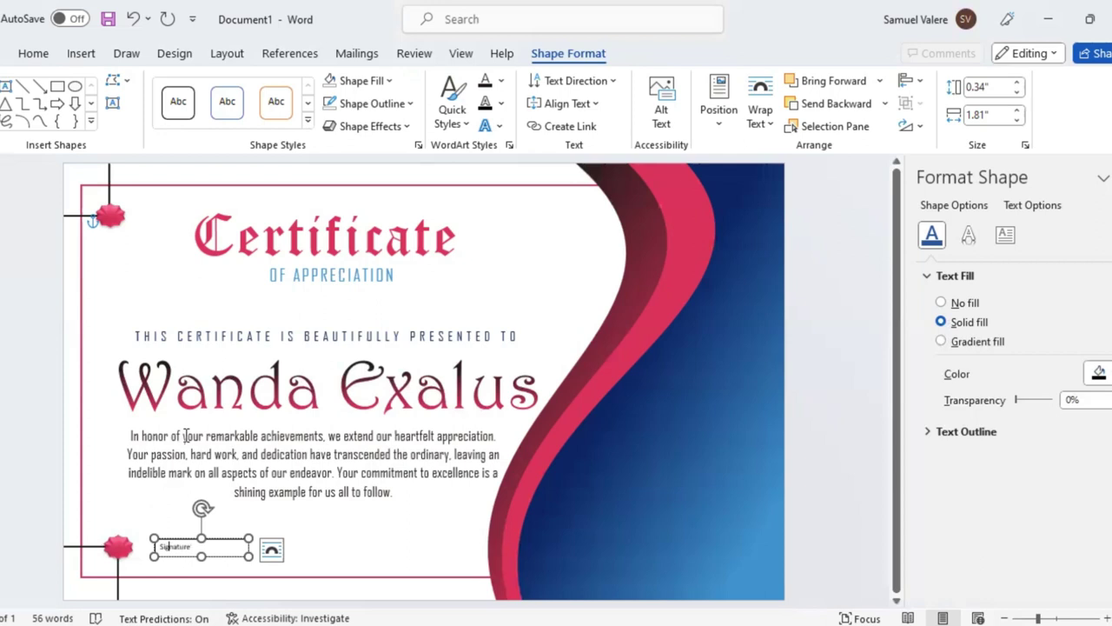
key("ctrl+a")
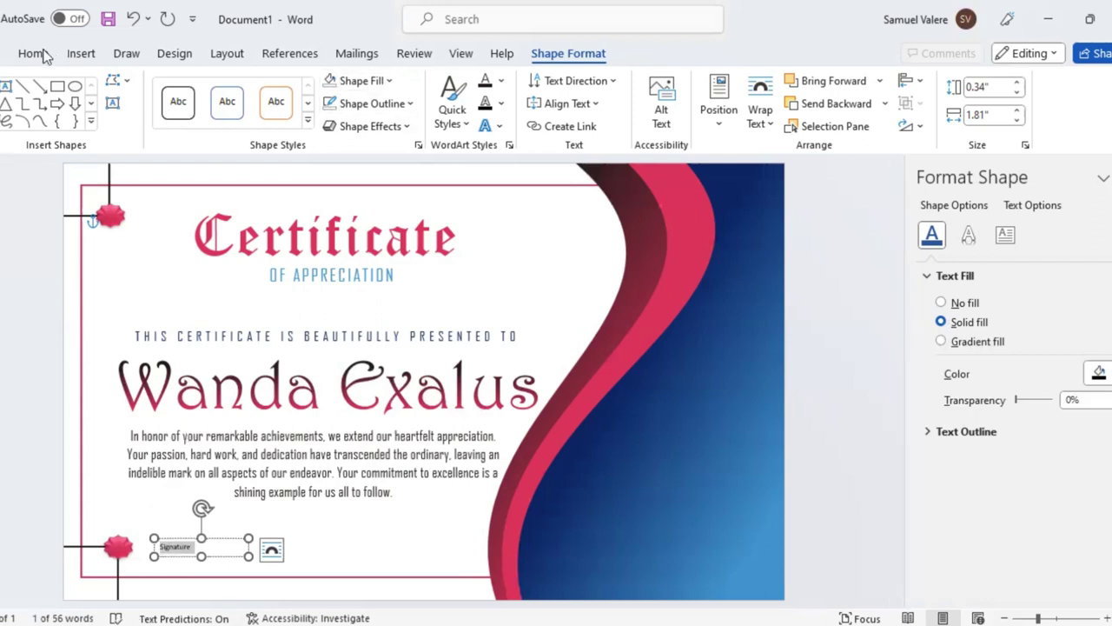
left_click(35, 53)
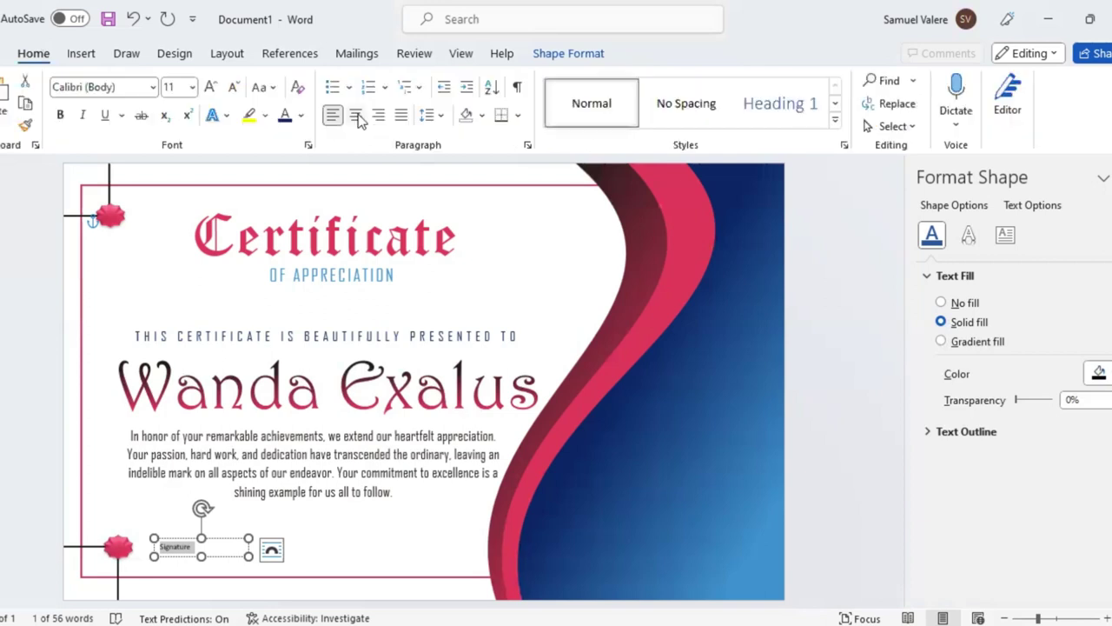
left_click(210, 87)
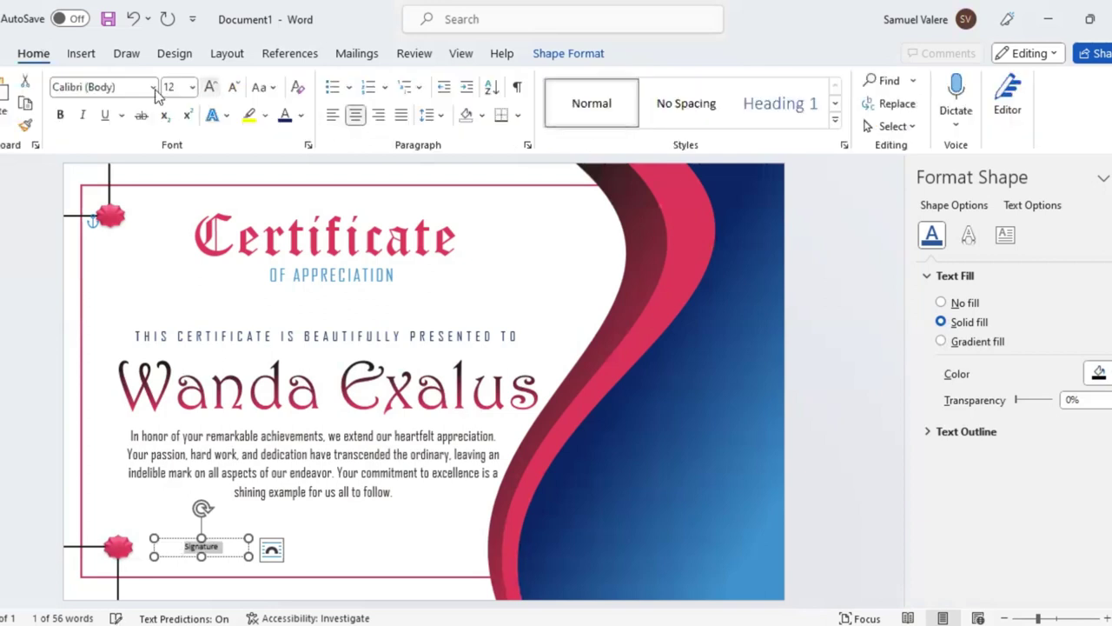
Set the label to Agency FB uppercase, move it beside the left seal and duplicate it.
left_click(153, 87)
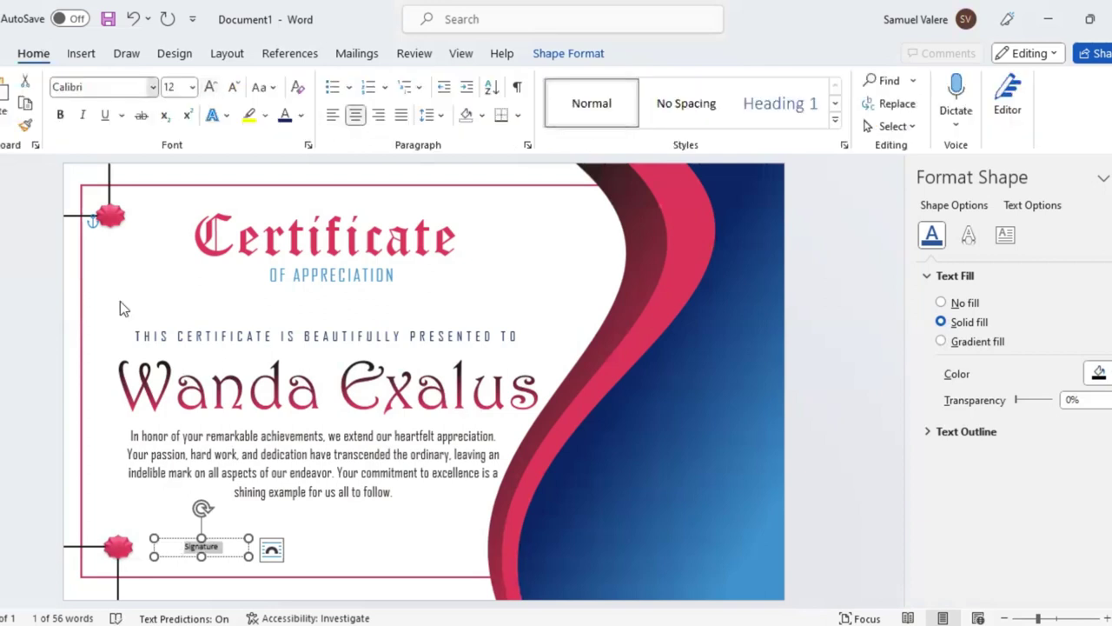
left_click(89, 212)
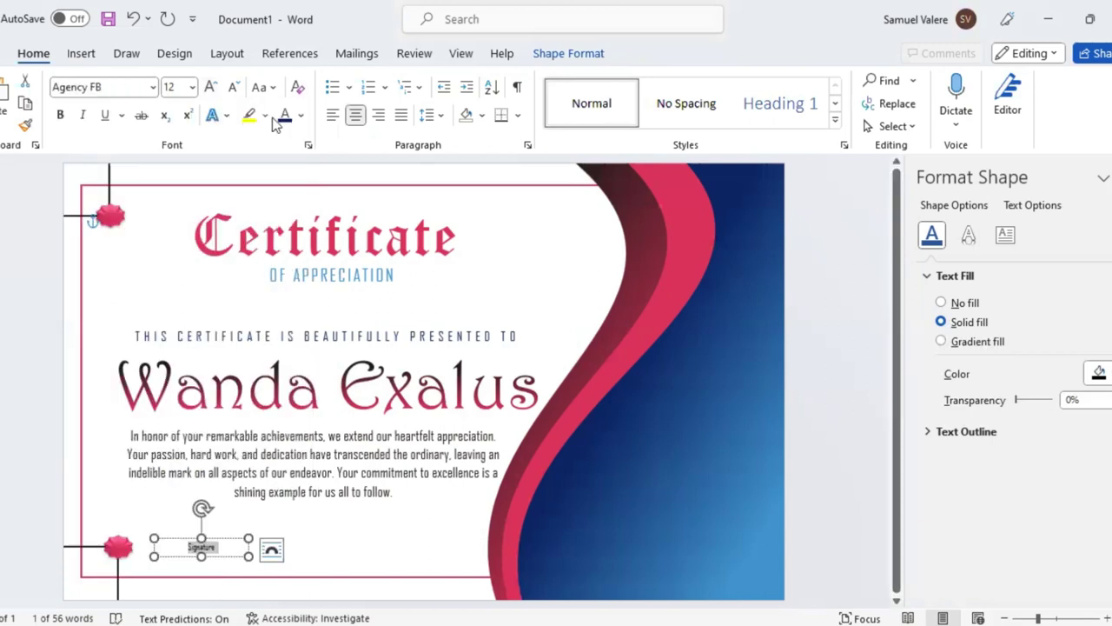
left_click(298, 162)
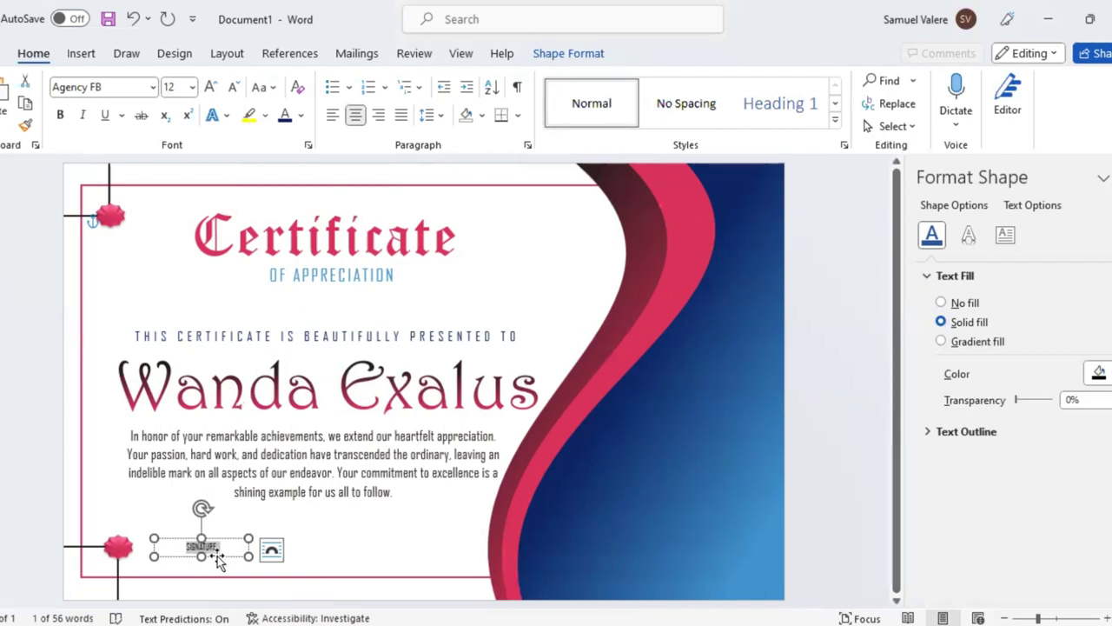
mouse_move(216, 556)
left_mouse_down()
mouse_move(197, 561)
mouse_move(198, 578)
left_mouse_up()
key("ctrl+v")
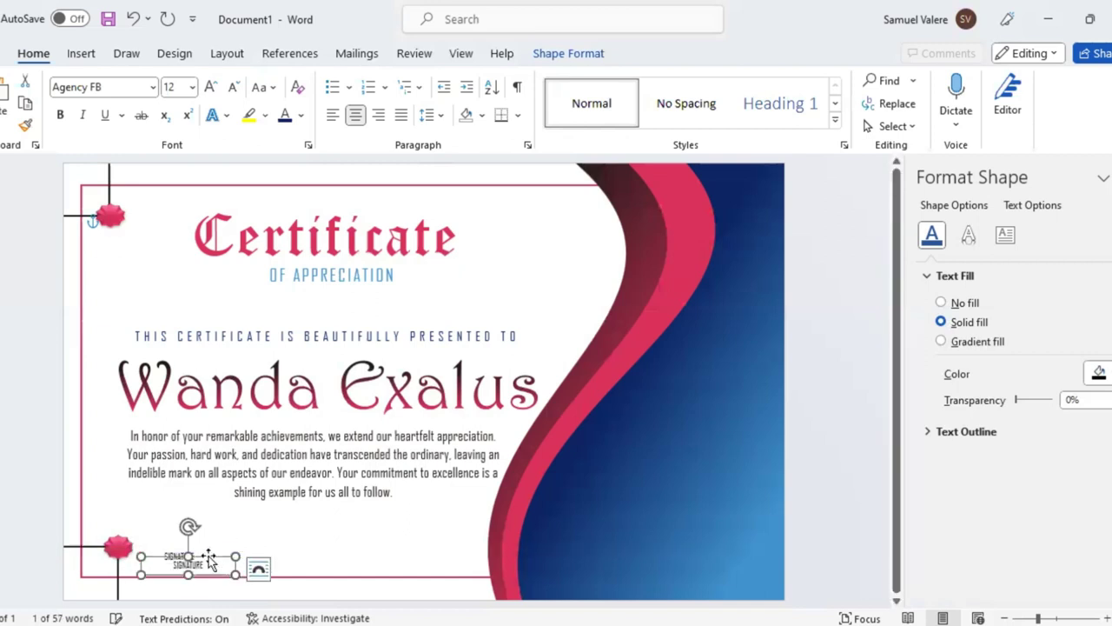
Move the copied label to the bottom right and replace its text with DATE.
mouse_move(234, 556)
left_mouse_down()
mouse_move(486, 554)
mouse_move(460, 538)
left_mouse_up()
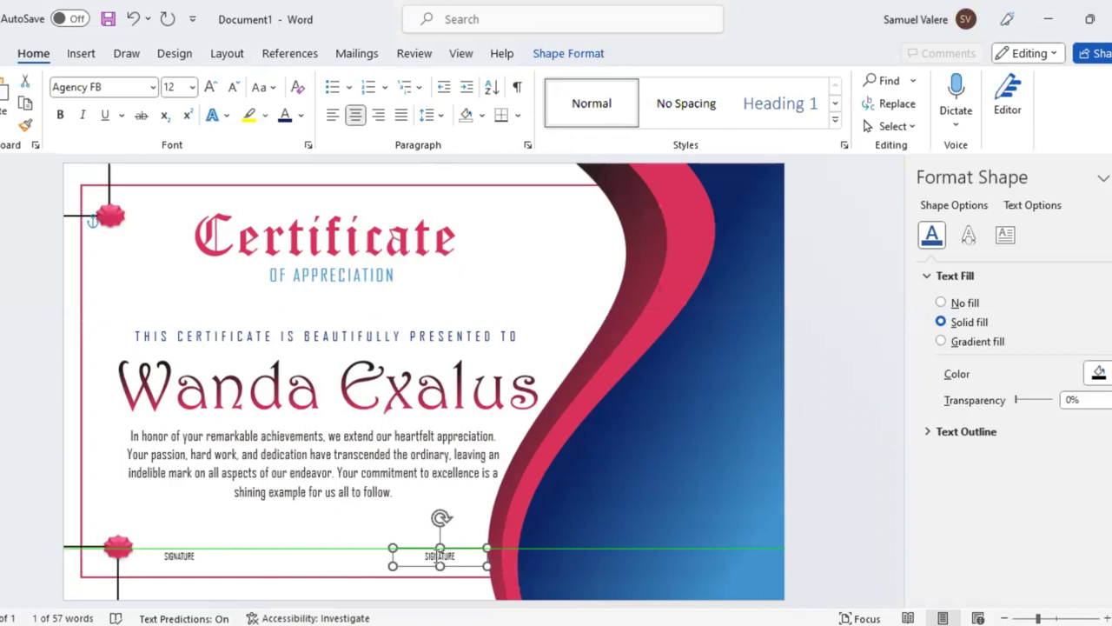
double_click(438, 556)
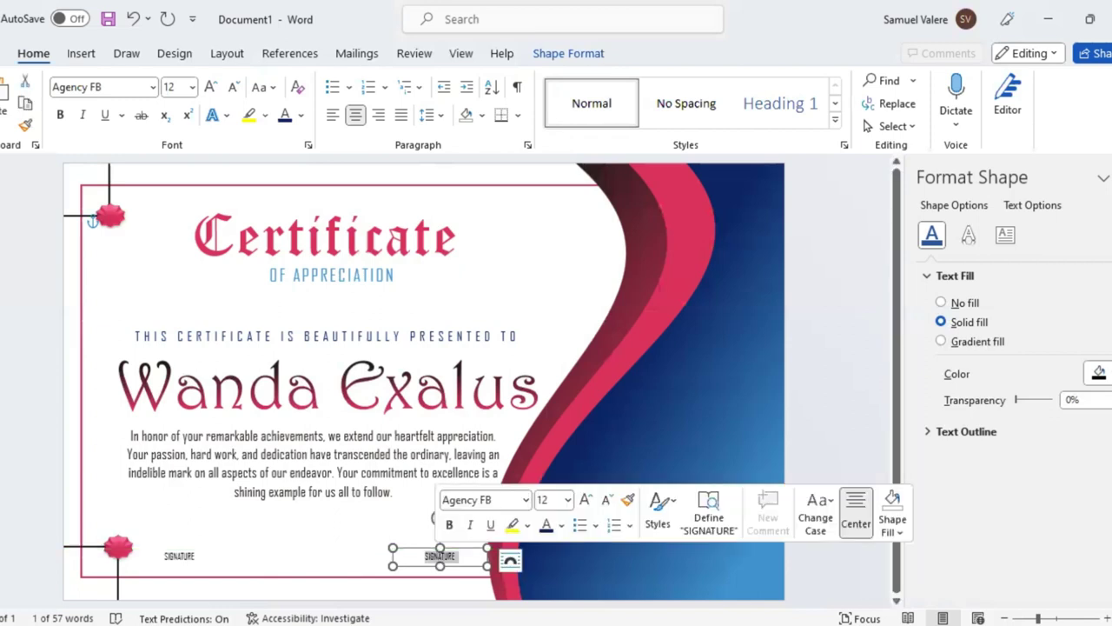
key("Delete")
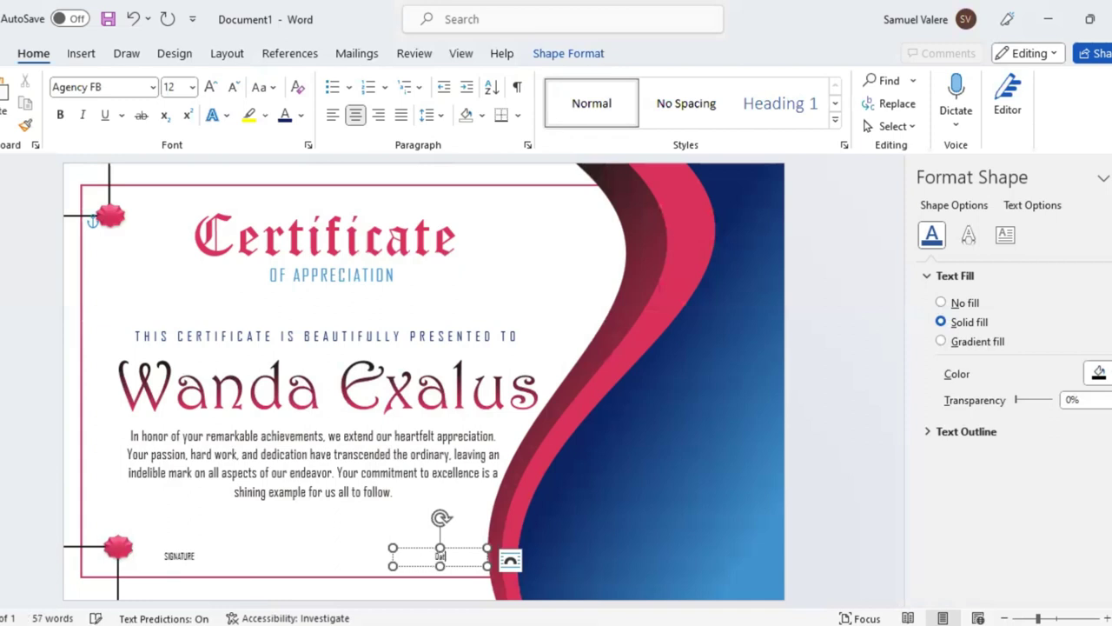
type("DATE")
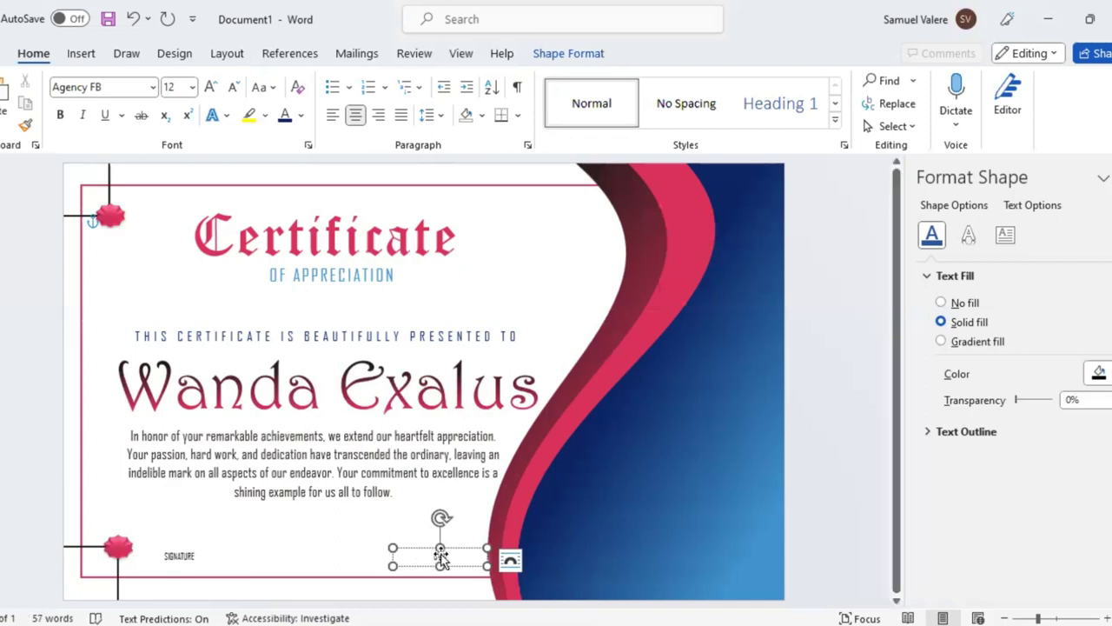
double_click(440, 558)
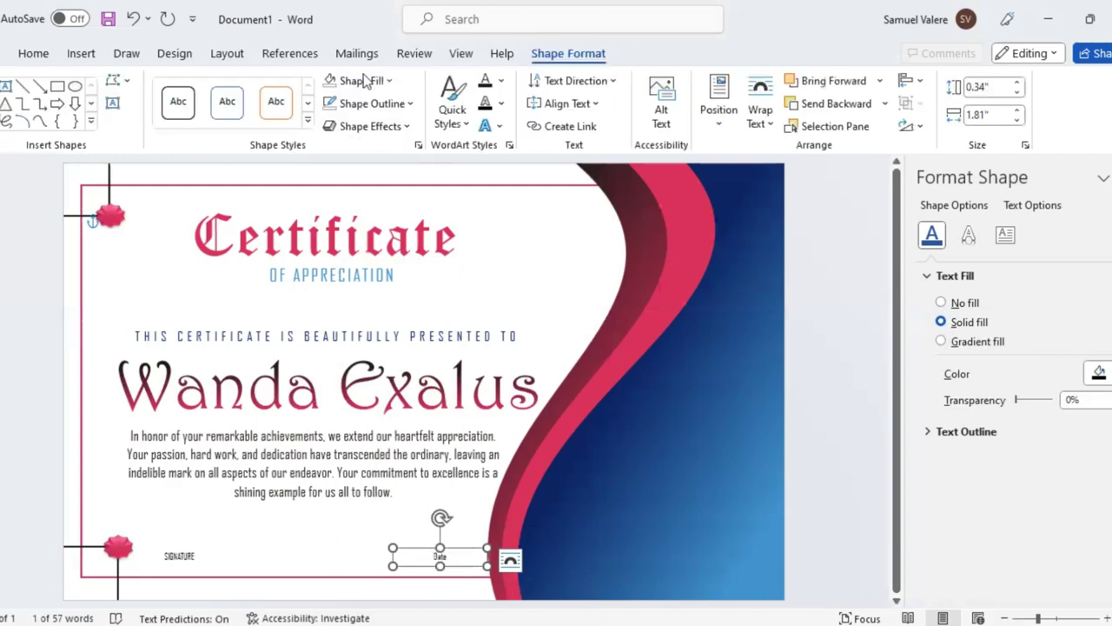
left_click(35, 53)
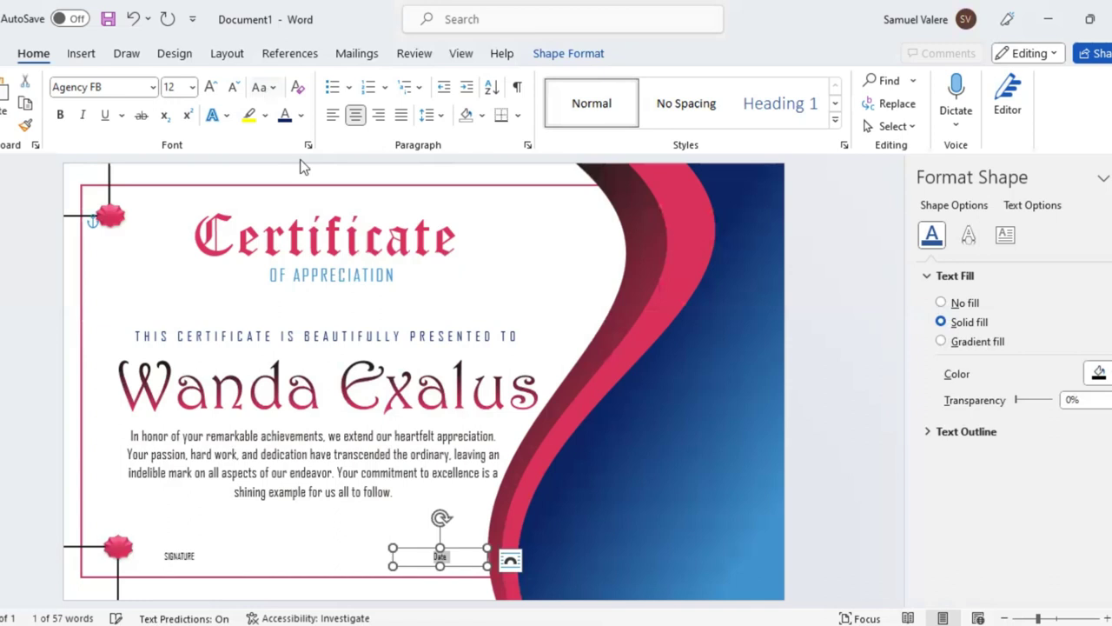
Draw a short straight line above the SIGNATURE label and give it a dark outline colour.
left_click(81, 53)
left_click(207, 80)
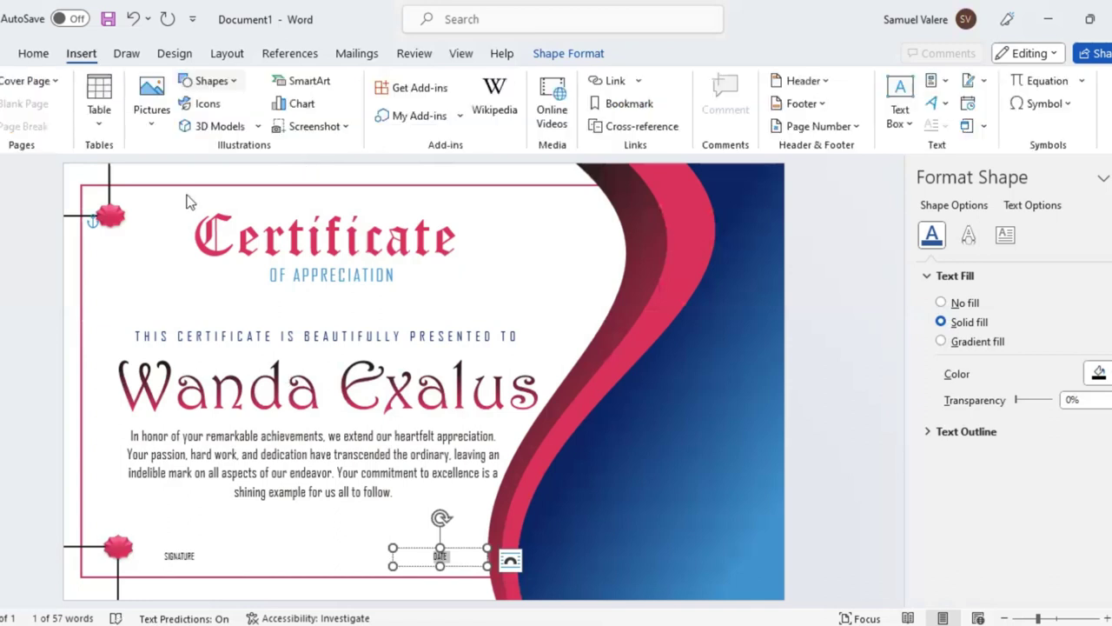
left_click(187, 197)
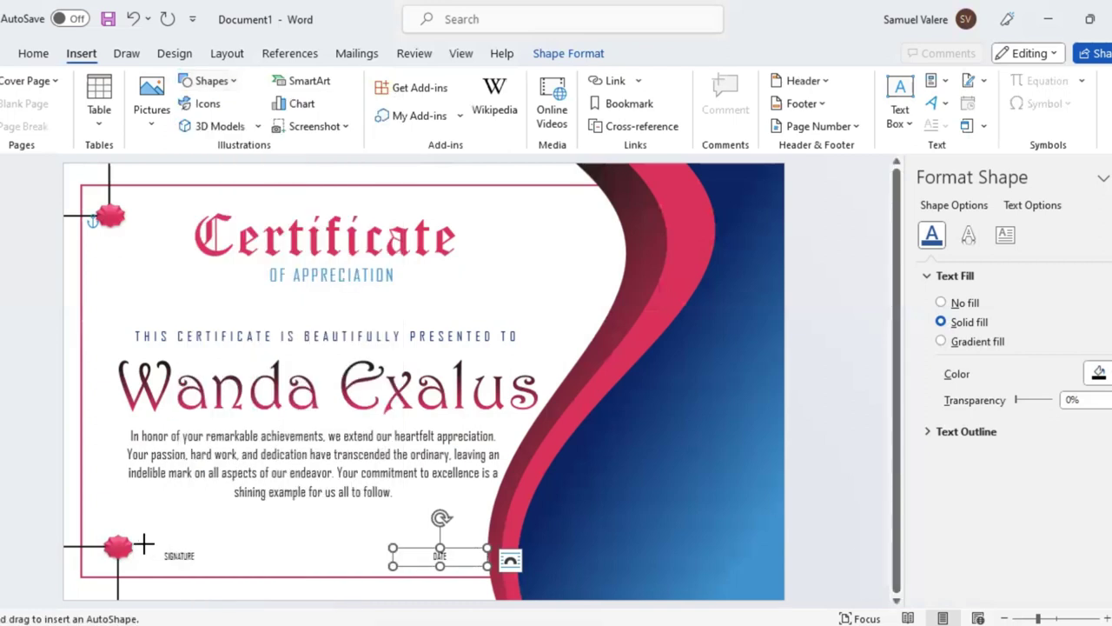
left_click_drag(144, 544, 231, 544)
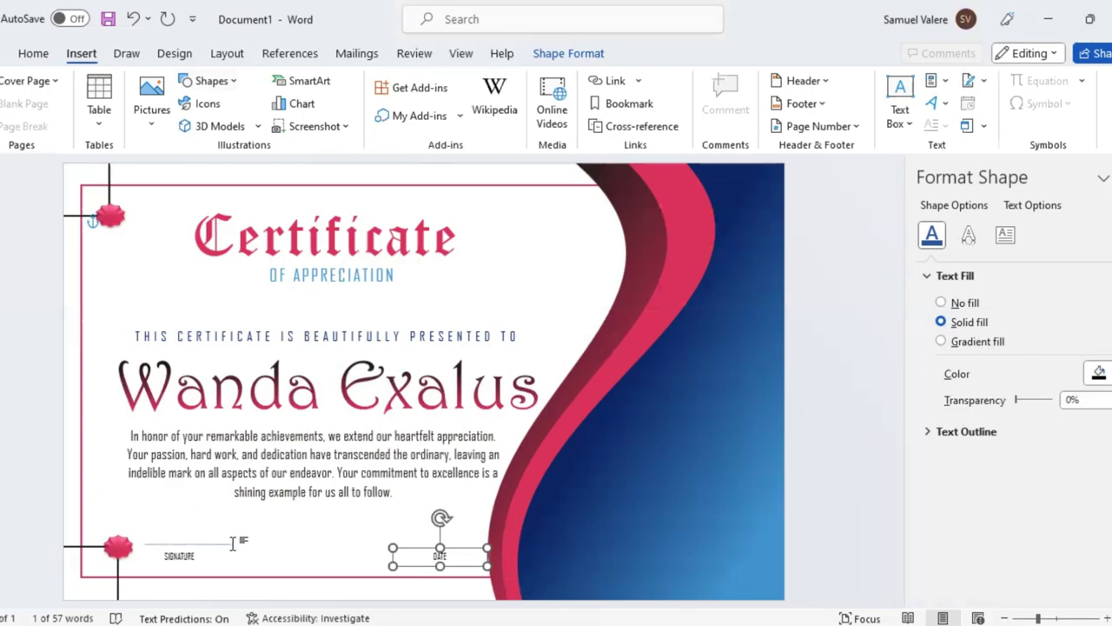
left_click(226, 543)
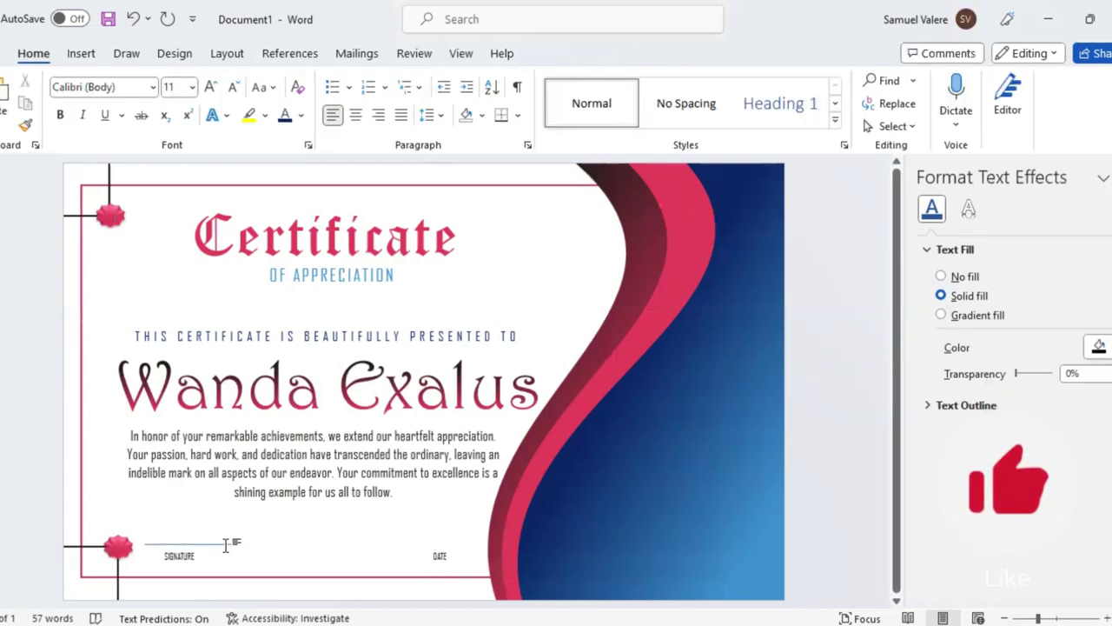
left_click(220, 543)
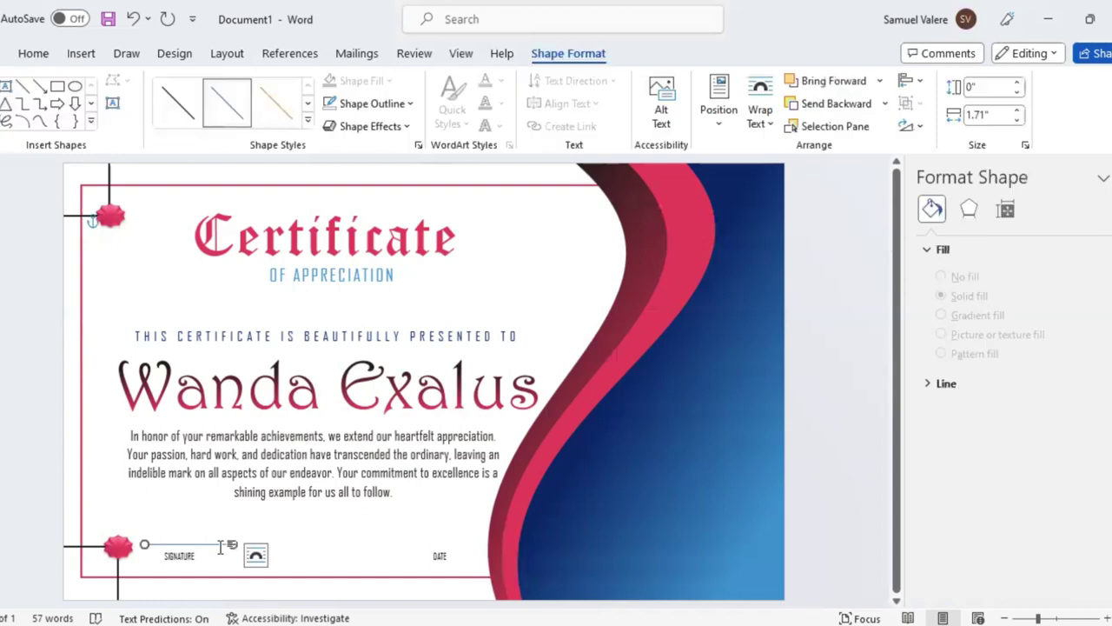
left_click_drag(217, 544, 221, 550)
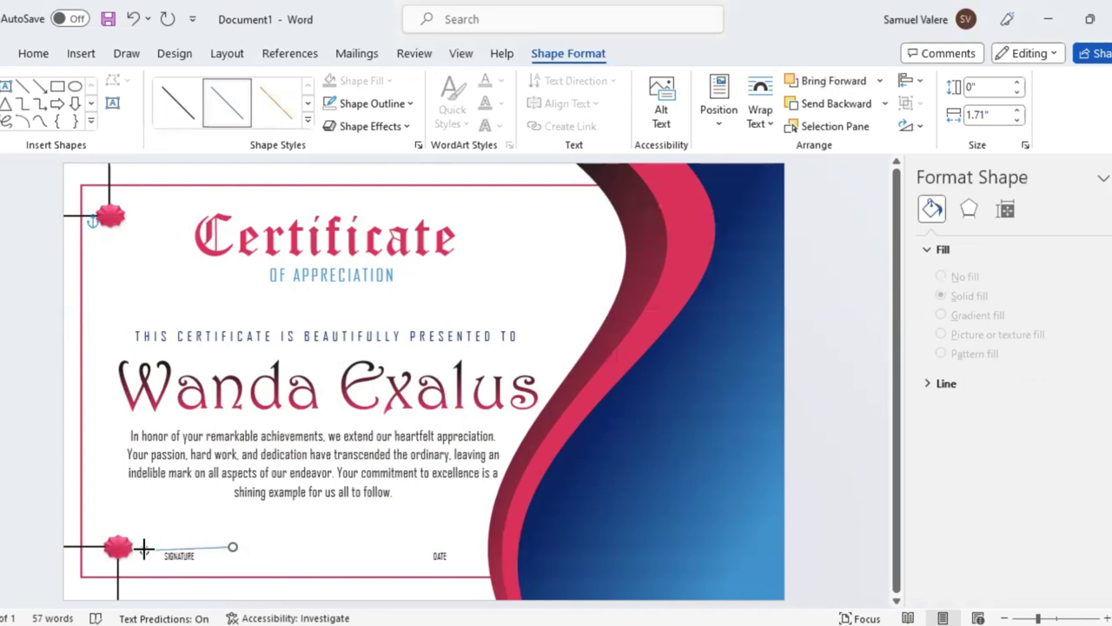
left_click_drag(144, 547, 206, 549)
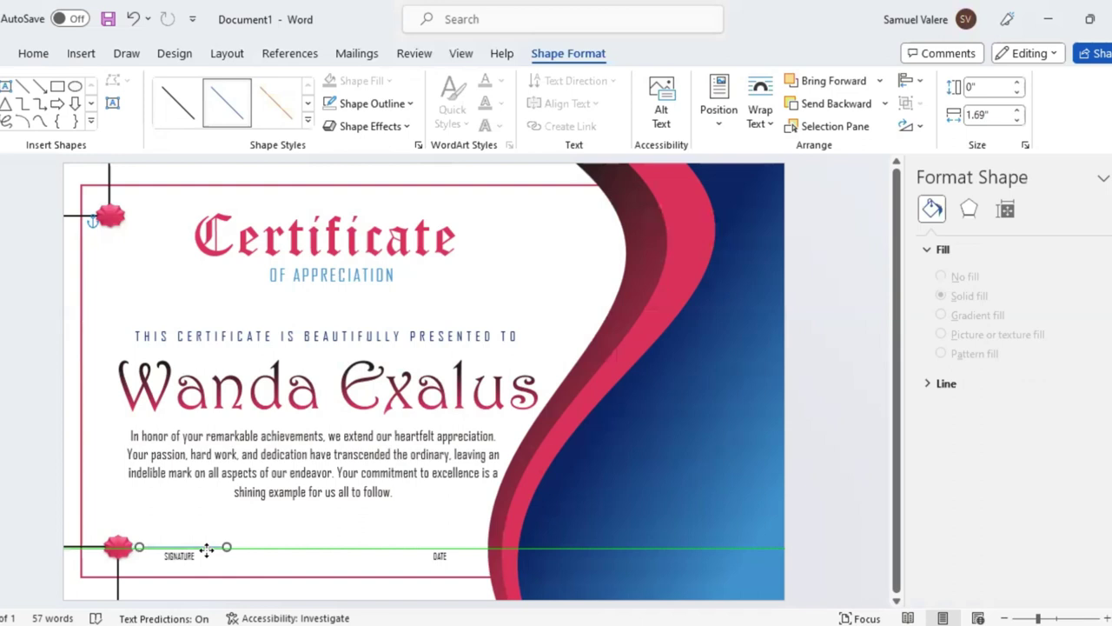
left_click_drag(207, 549, 207, 549)
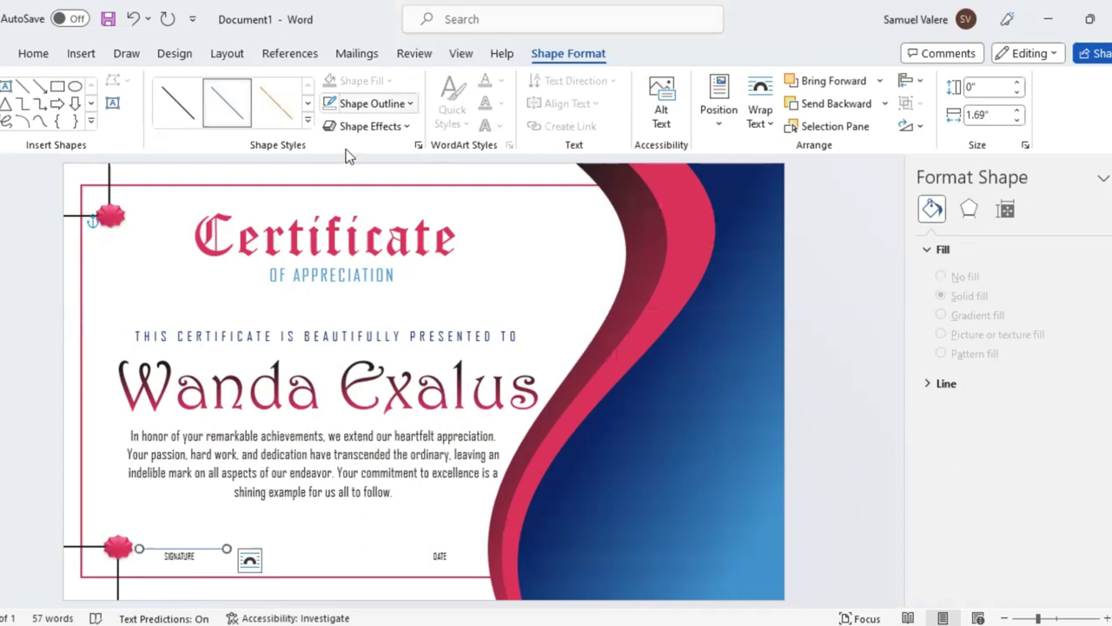
left_click(372, 103)
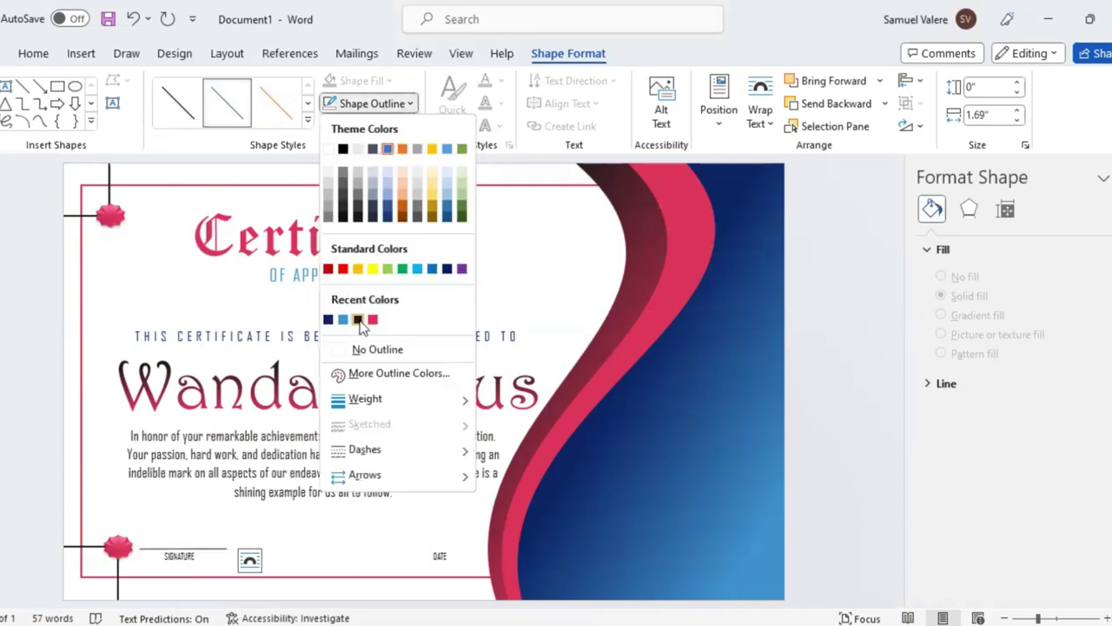
left_click(368, 348)
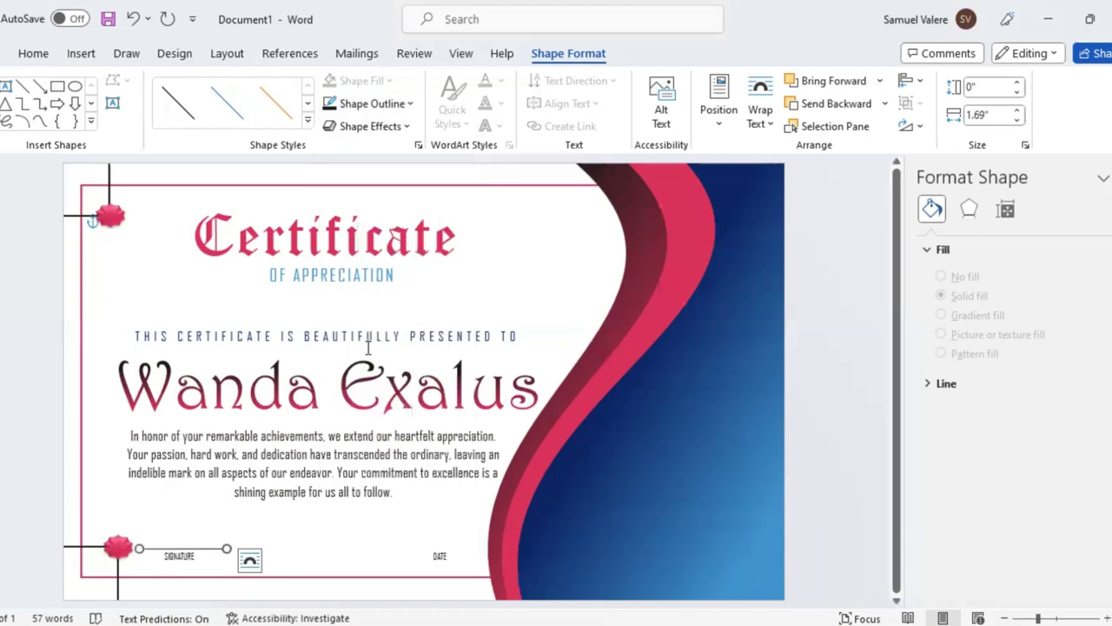
Nudge the signature line into place and place a copy of it above DATE.
key("Right")
key("Up")
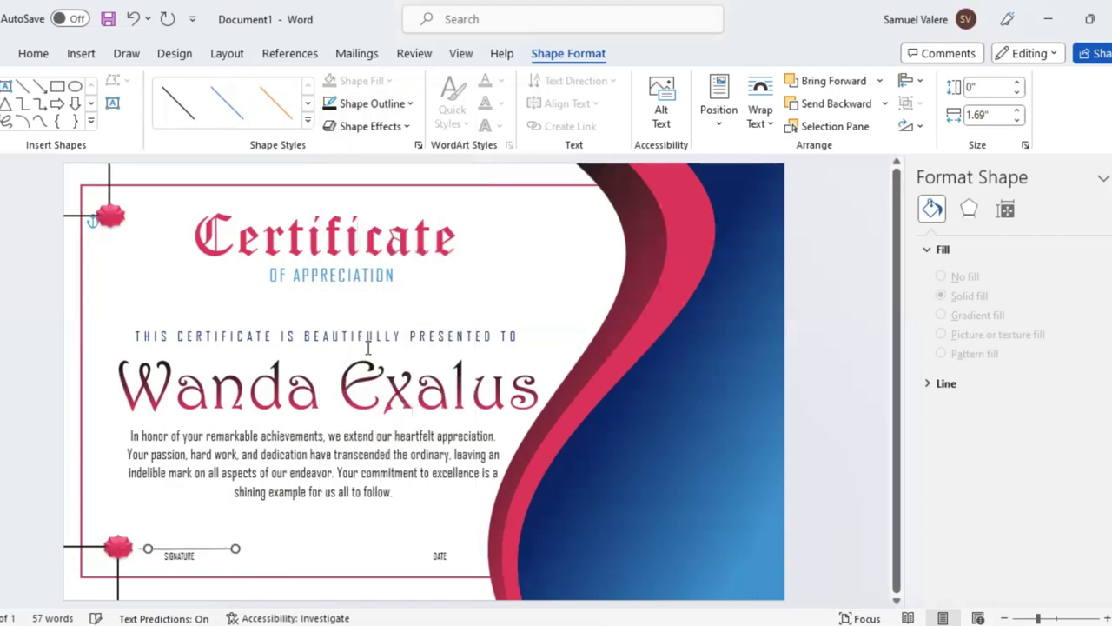
key("ctrl+Right")
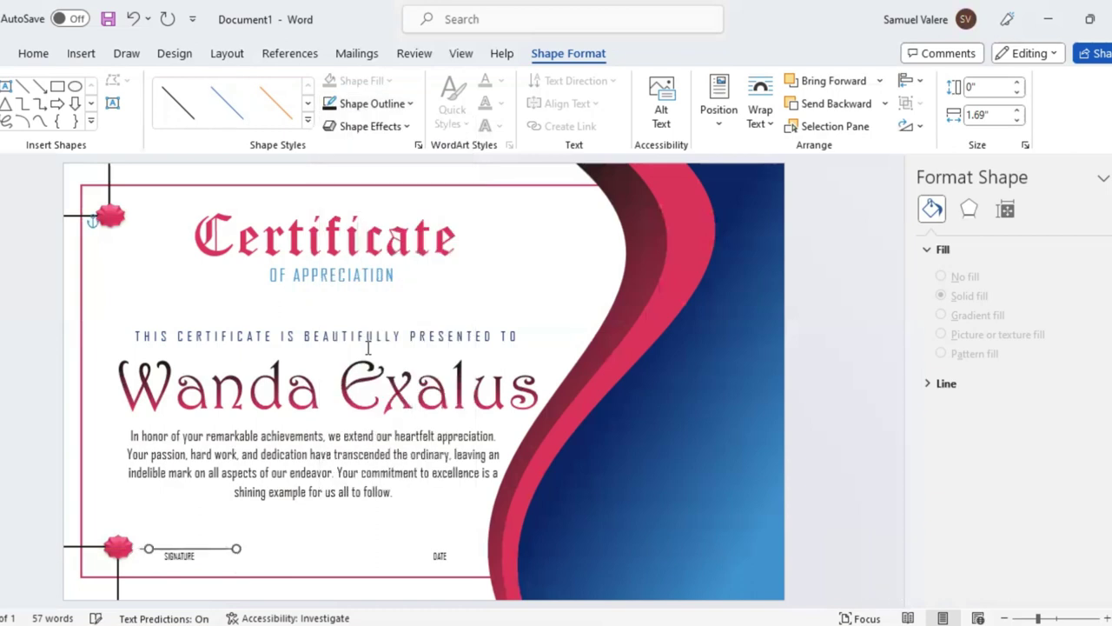
key("ctrl+d")
key("Left")
key("Left")
key("Left")
key("Left")
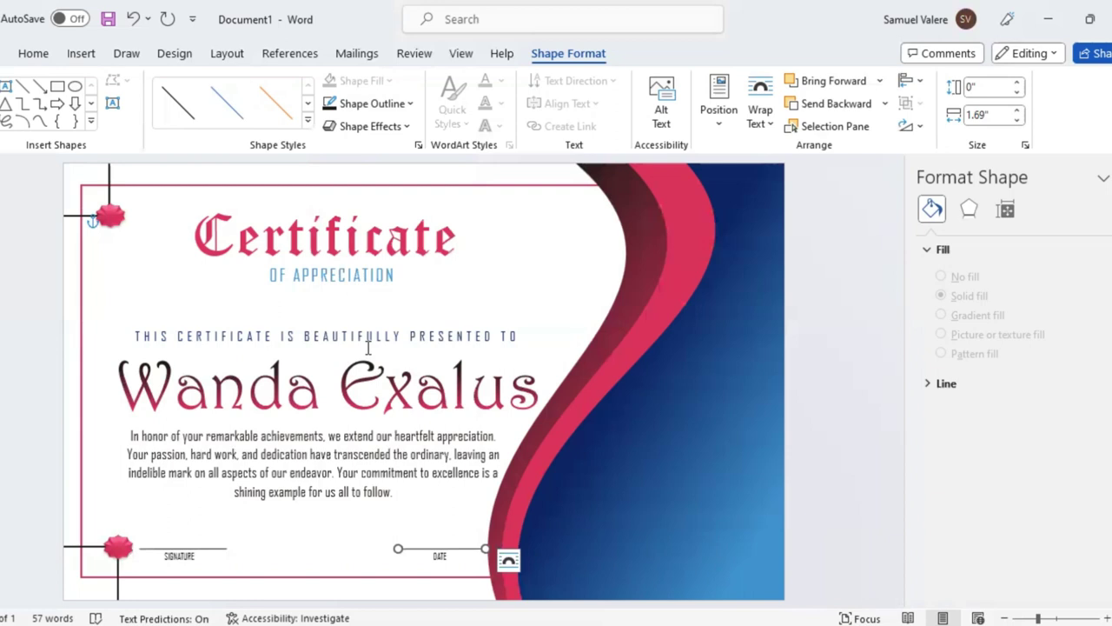
key("Left")
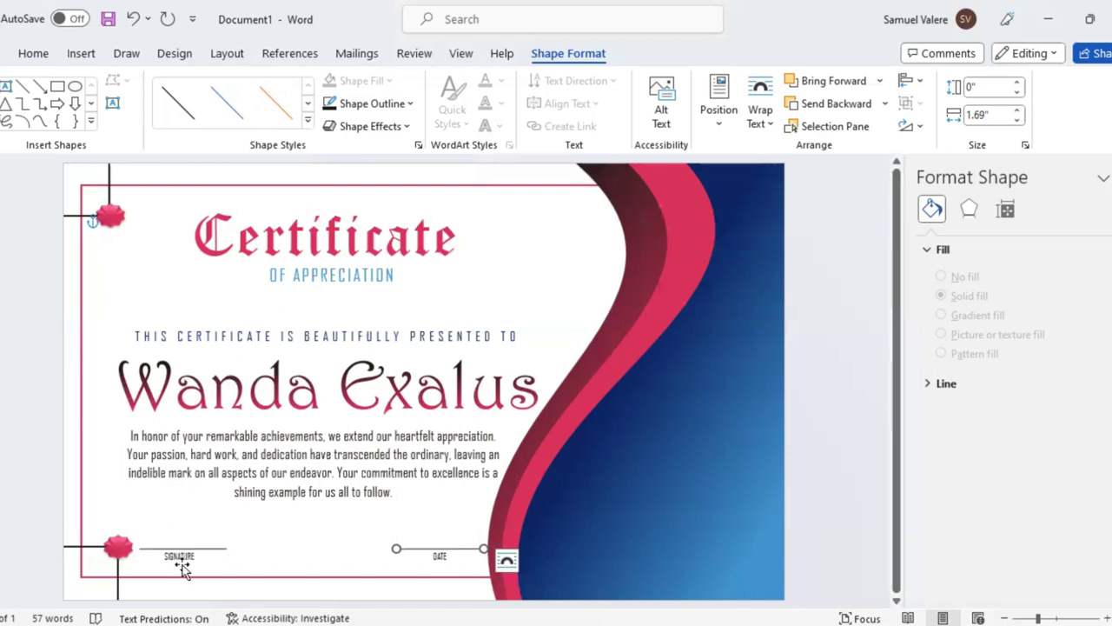
Centre the SIGNATURE label under its line and nudge the recipient's name up slightly.
left_click(199, 567)
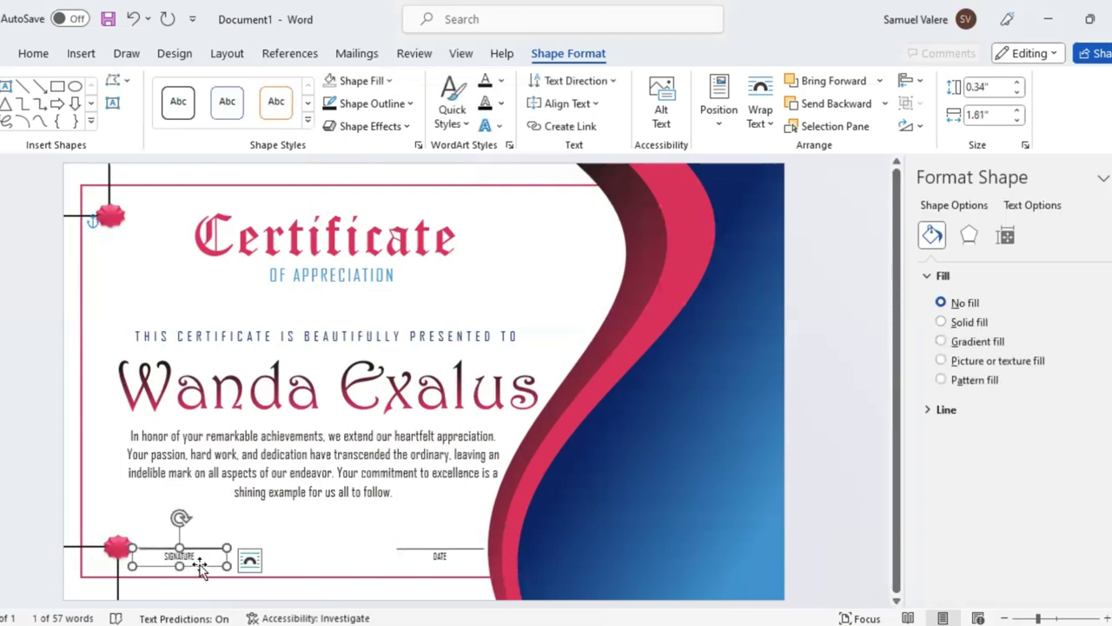
key("Right")
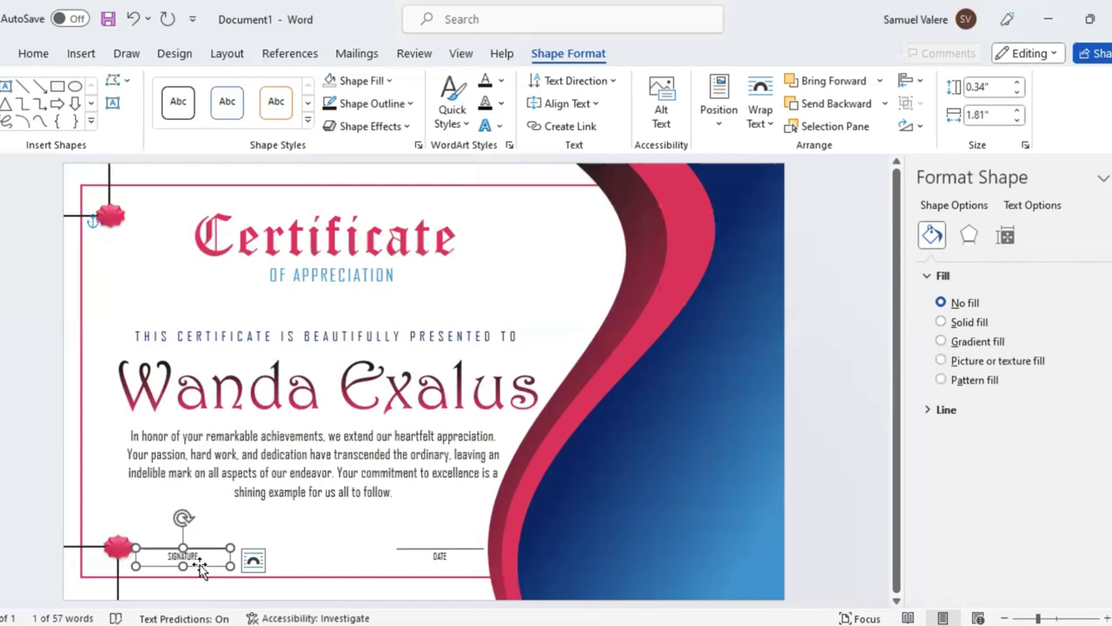
left_click(450, 565)
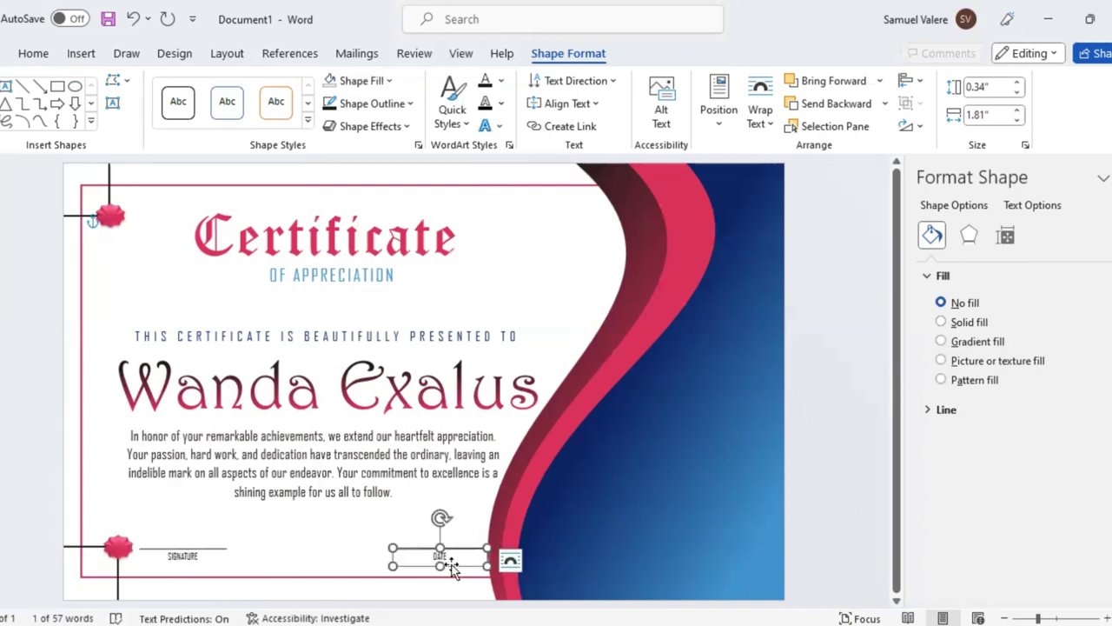
left_click(339, 513)
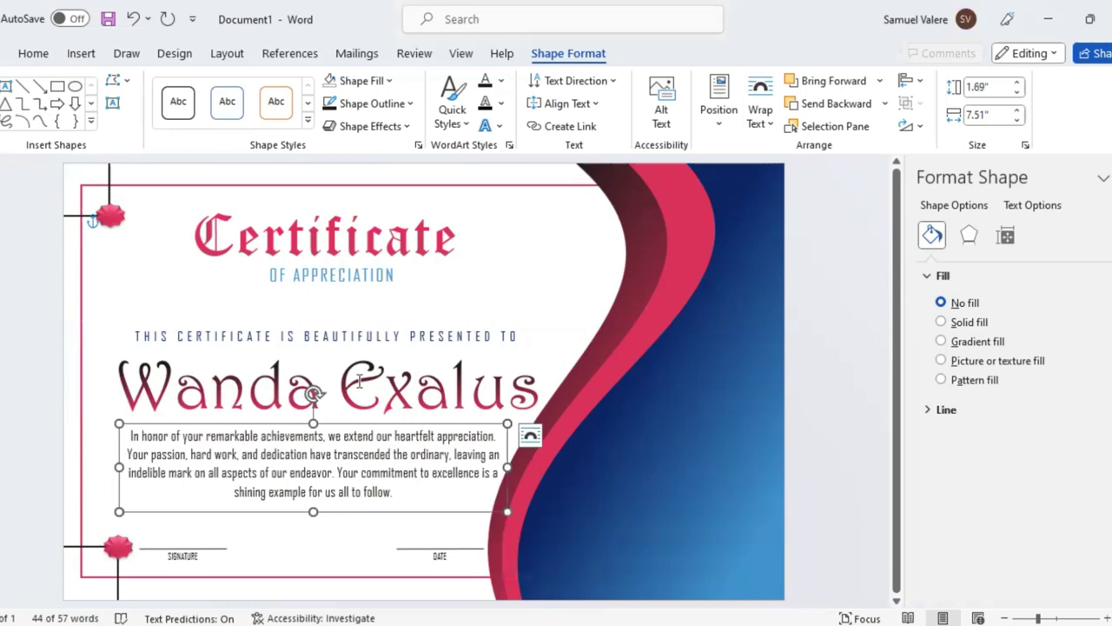
left_click(365, 422)
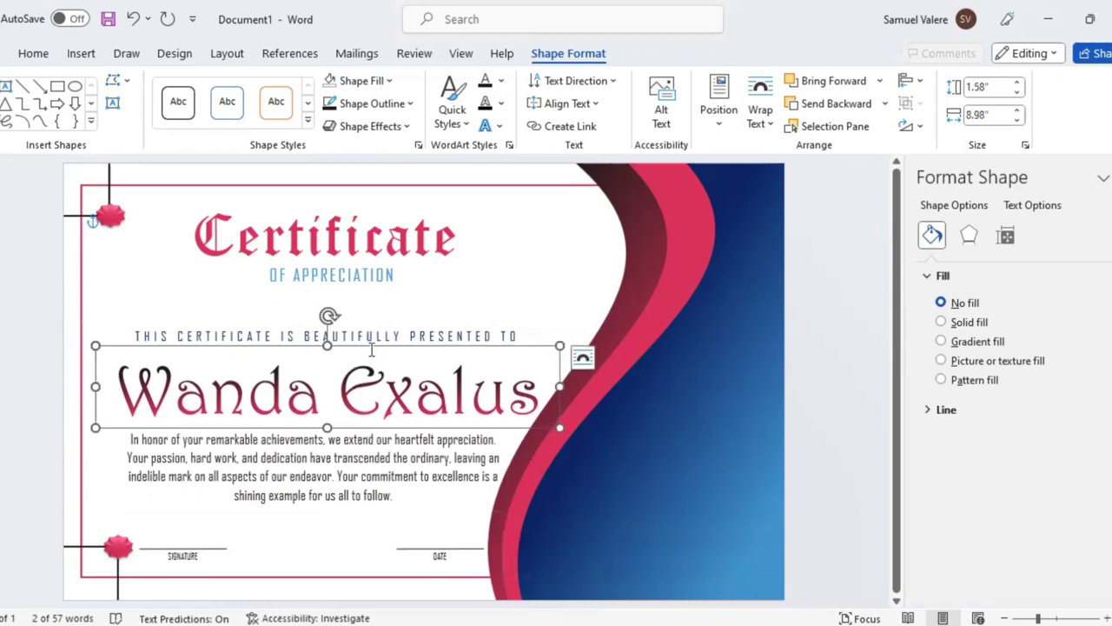
key("Up")
key("Up")
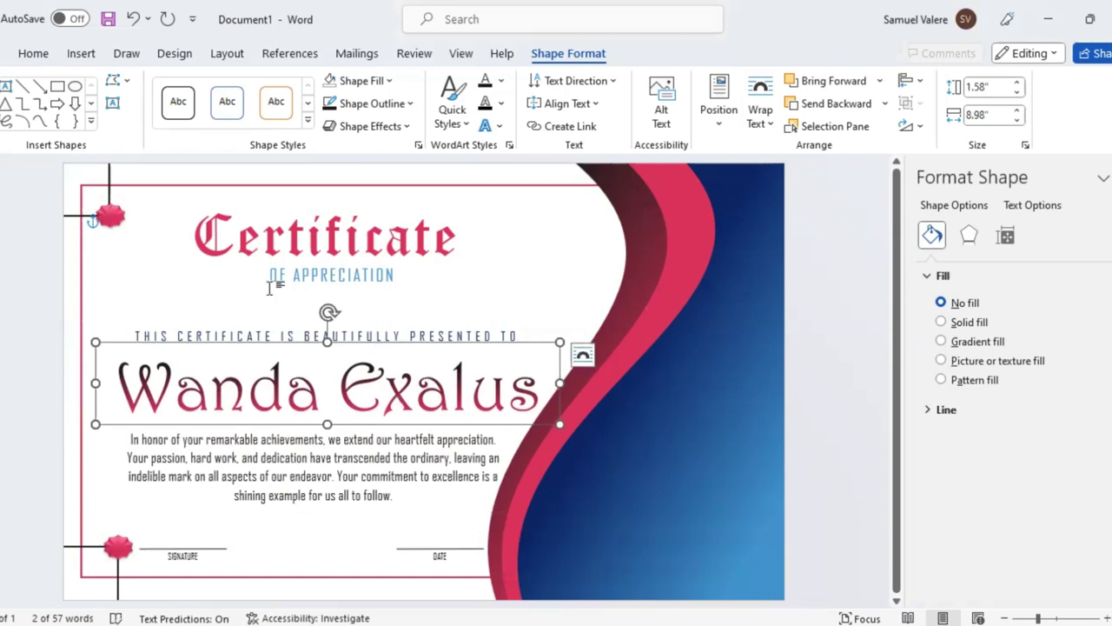
Copy the red flower badge, enlarge it beside the Certificate title and fill it Gold, Accent 4.
left_click(116, 222)
left_click_drag(118, 224, 555, 246, "ctrl")
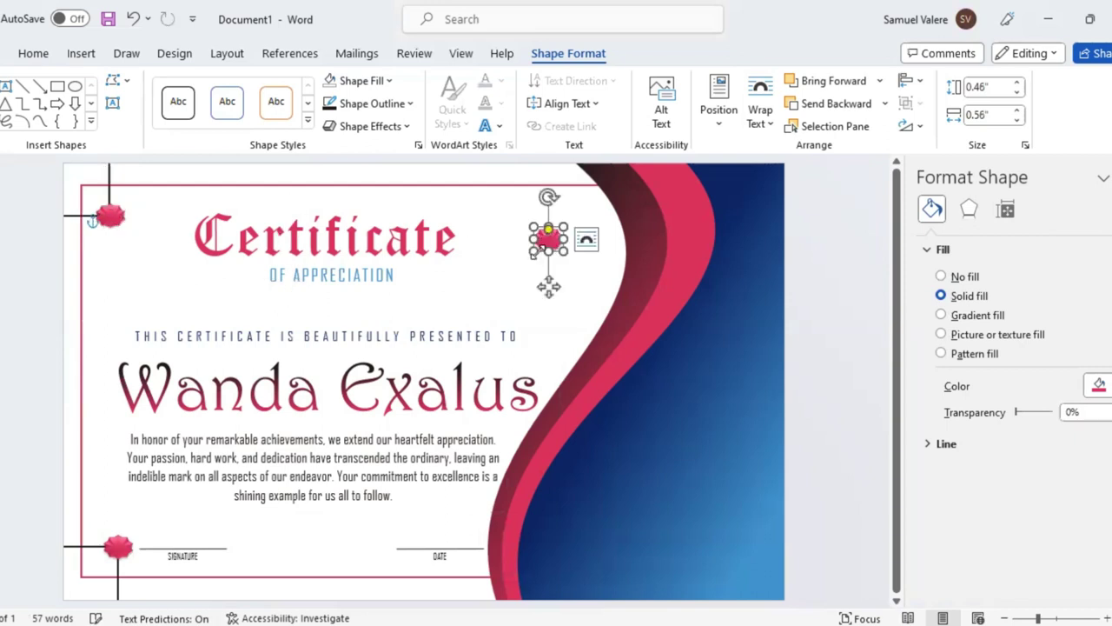
left_click_drag(533, 253, 484, 318)
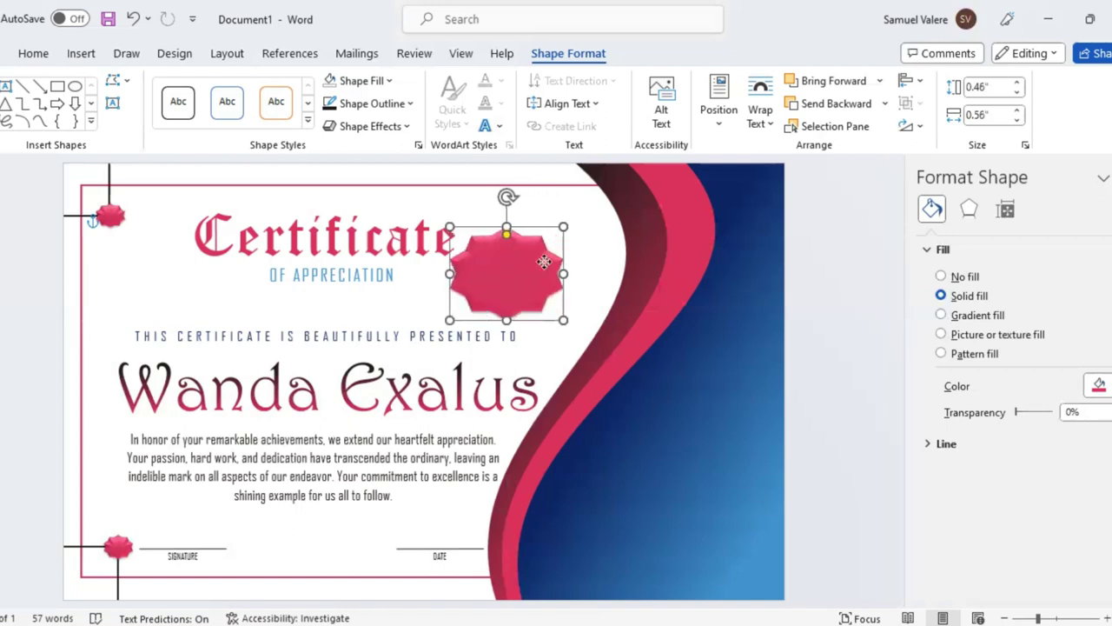
mouse_move(548, 252)
left_mouse_down()
mouse_move(557, 244)
mouse_move(543, 249)
left_mouse_up()
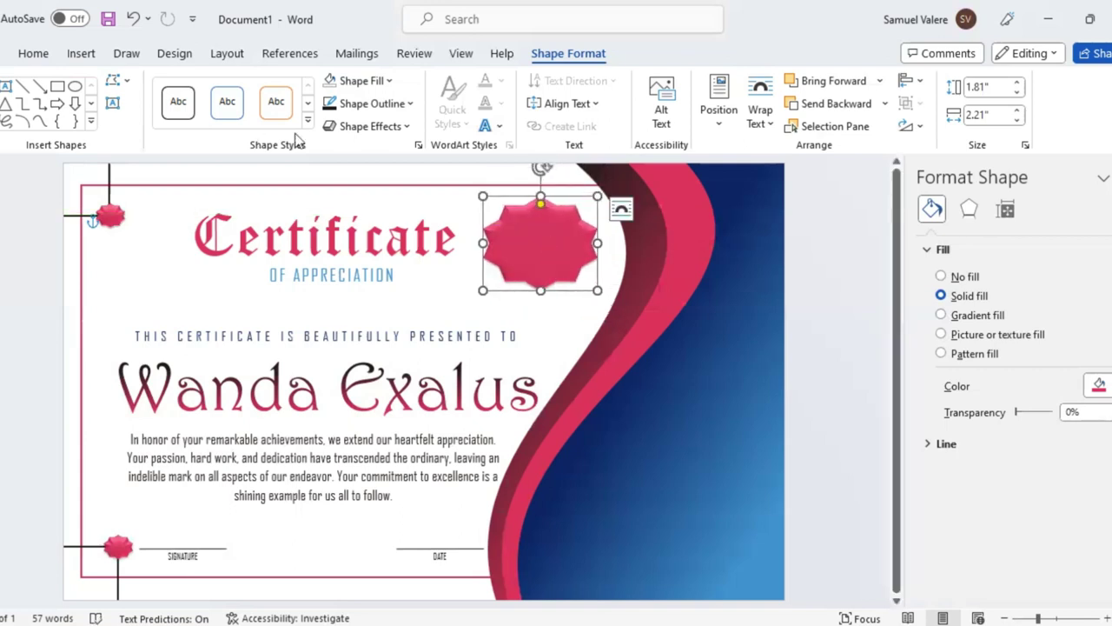
left_click(383, 80)
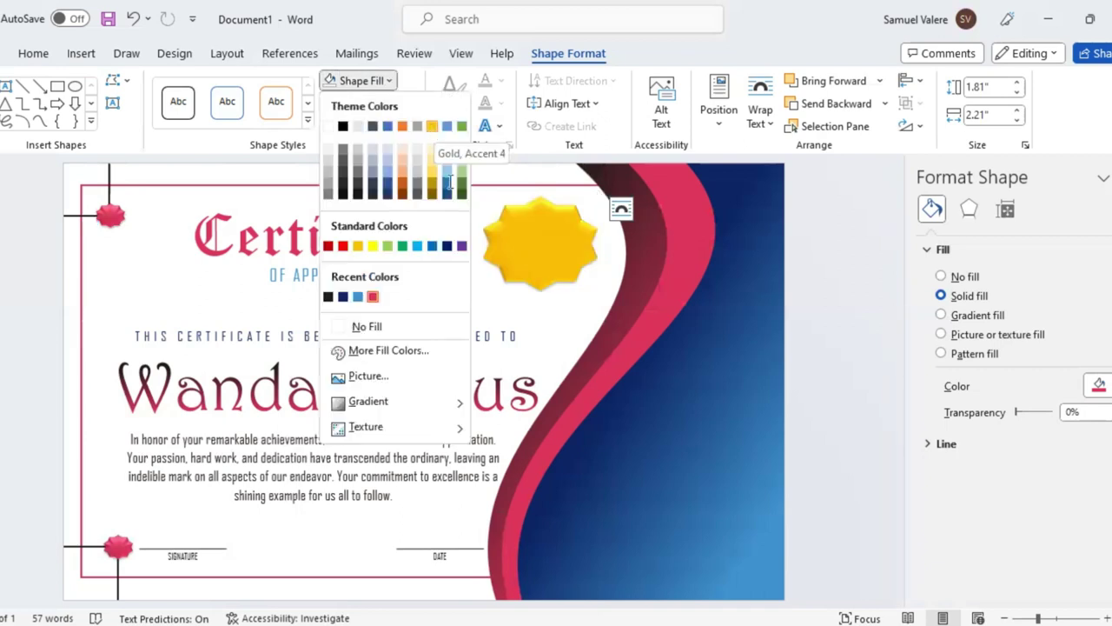
left_click(96, 128)
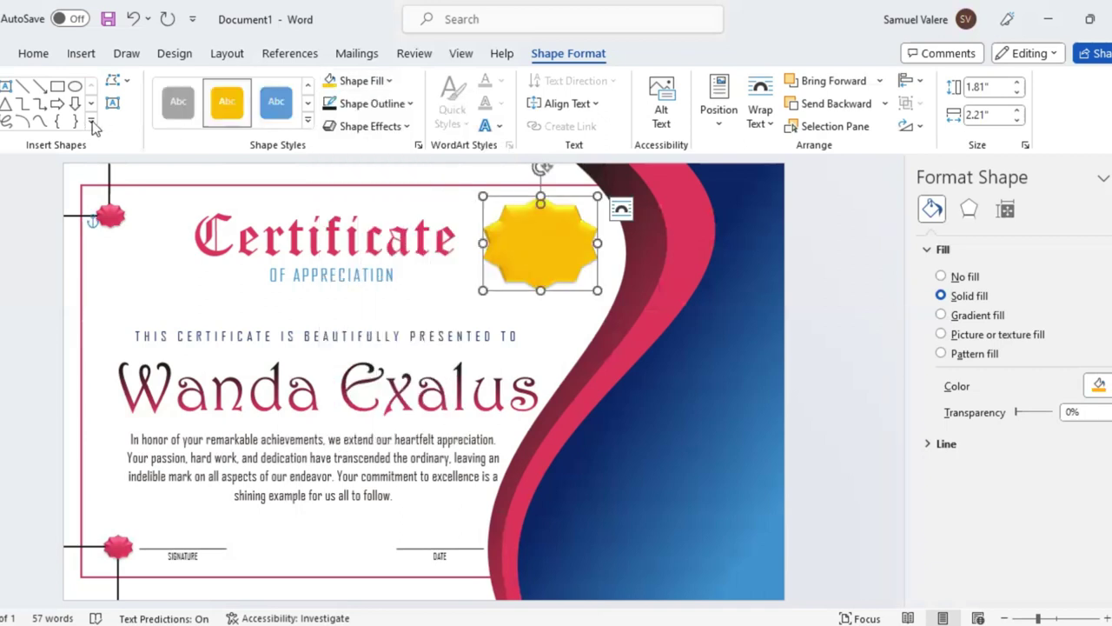
Draw a chevron, rotate it 90° to point upward, and place it slightly widened over the seal's lower half.
left_click(92, 125)
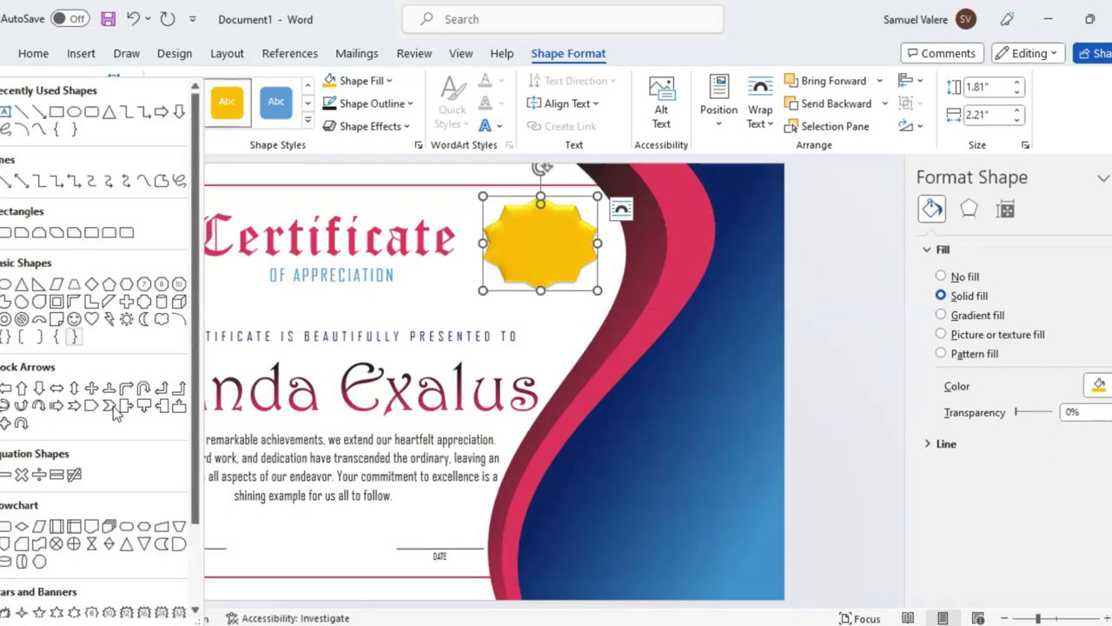
left_click(111, 407)
left_click_drag(456, 280, 543, 342)
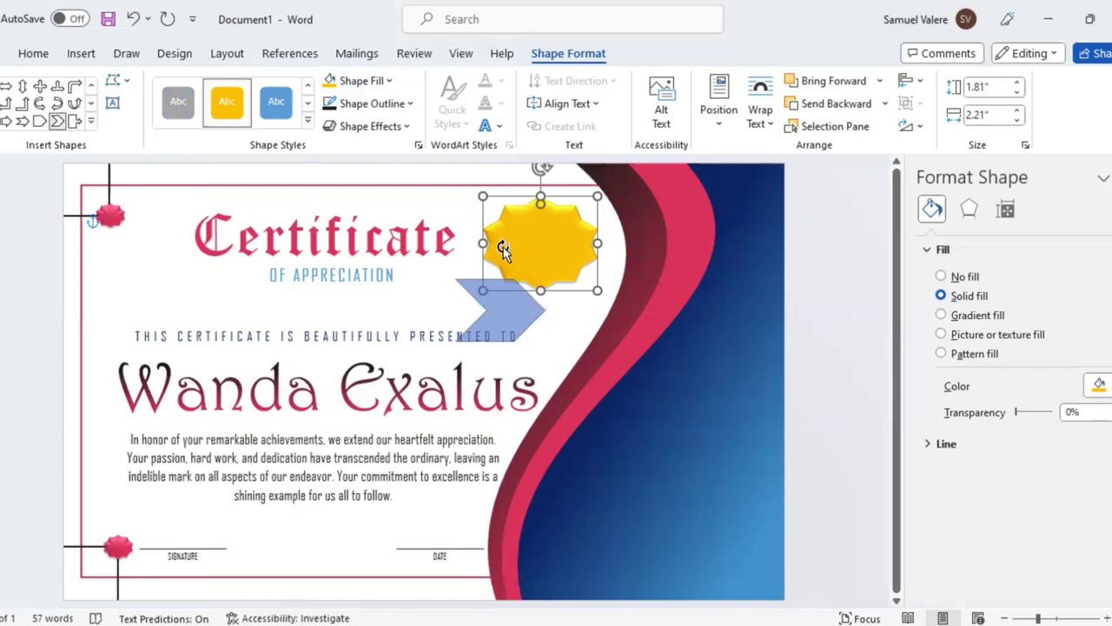
left_click(461, 311)
left_click_drag(501, 249, 463, 310)
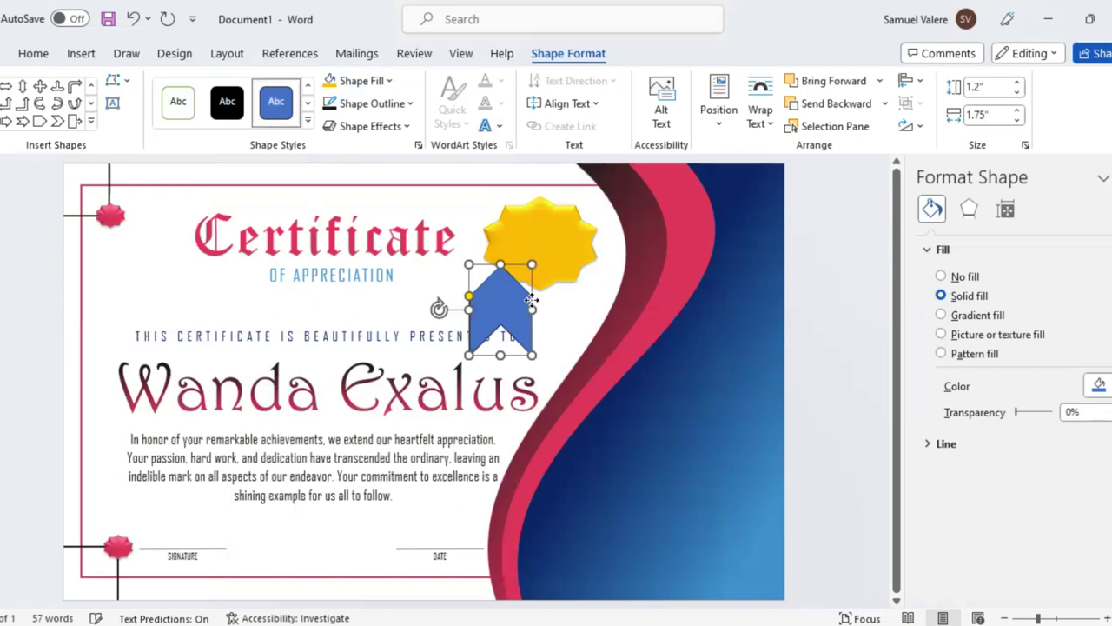
left_click_drag(531, 299, 571, 265)
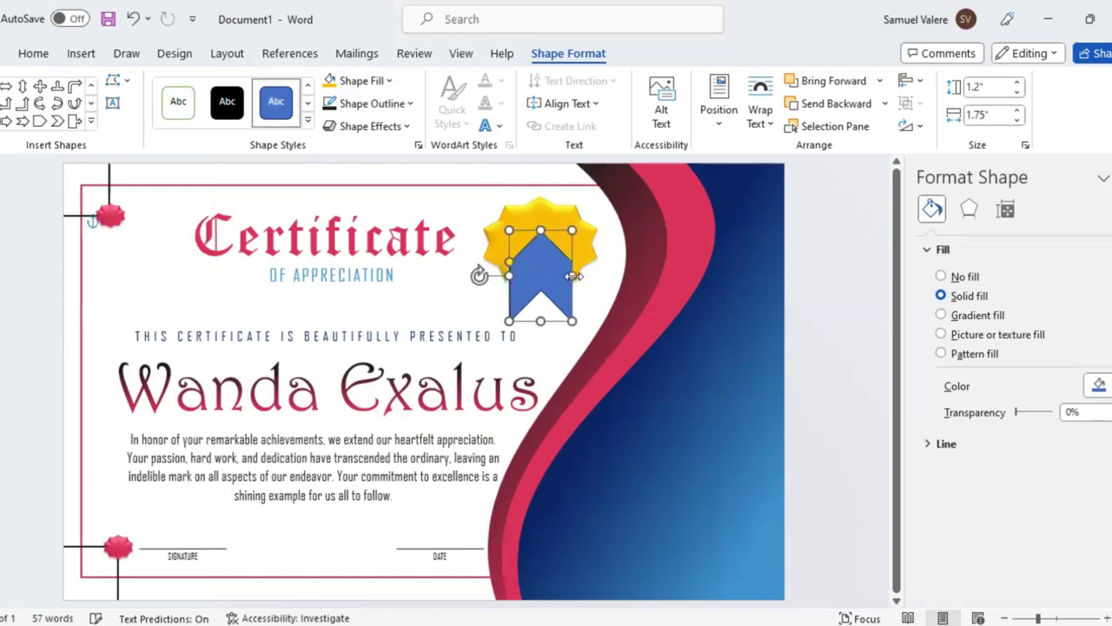
left_click_drag(573, 275, 579, 276)
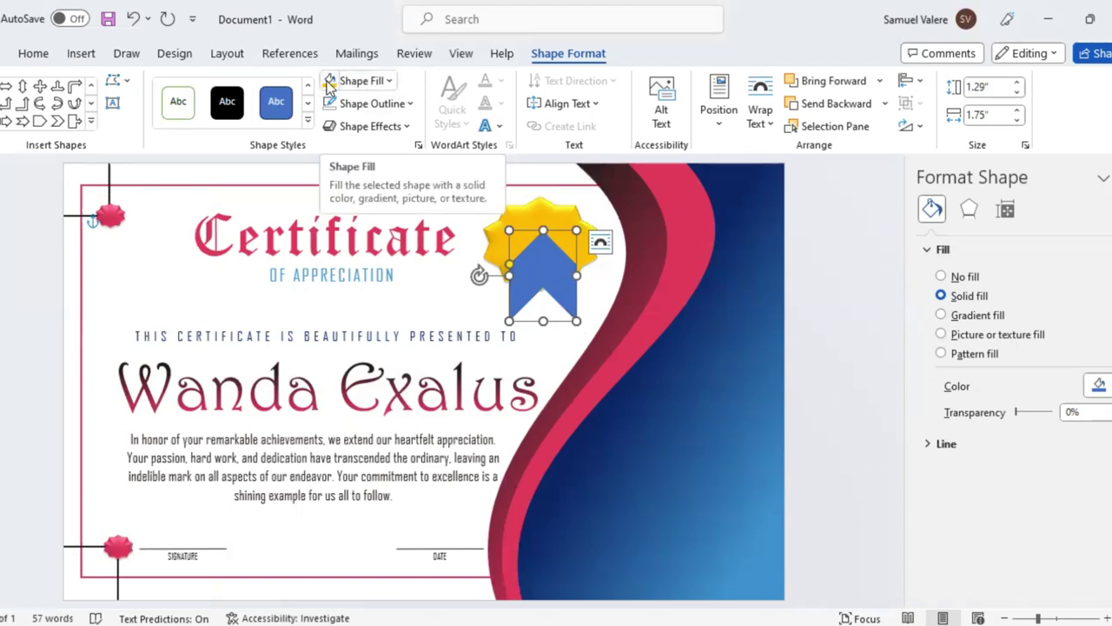
Fill the chevron ribbon gold and send it behind the seal, nudging it down.
left_click(328, 81)
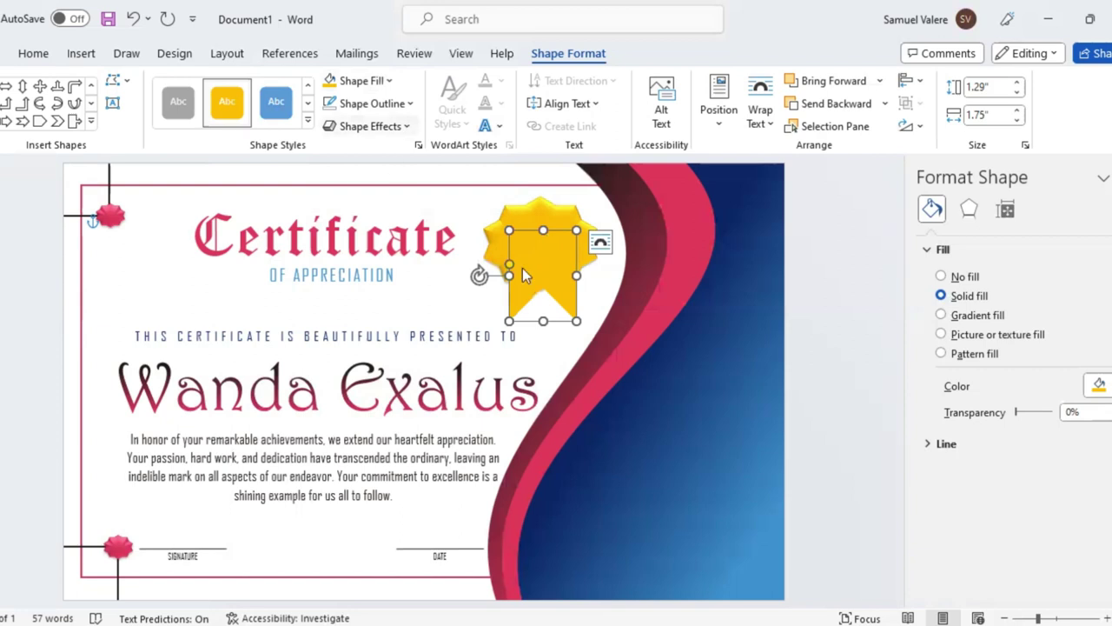
left_click(821, 104)
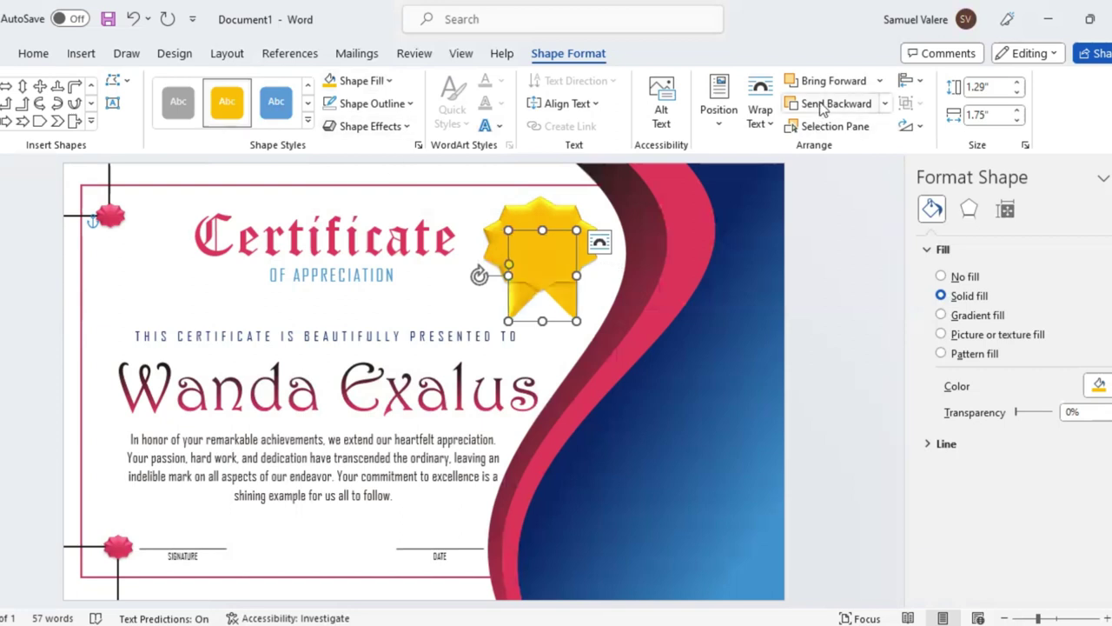
key("Down")
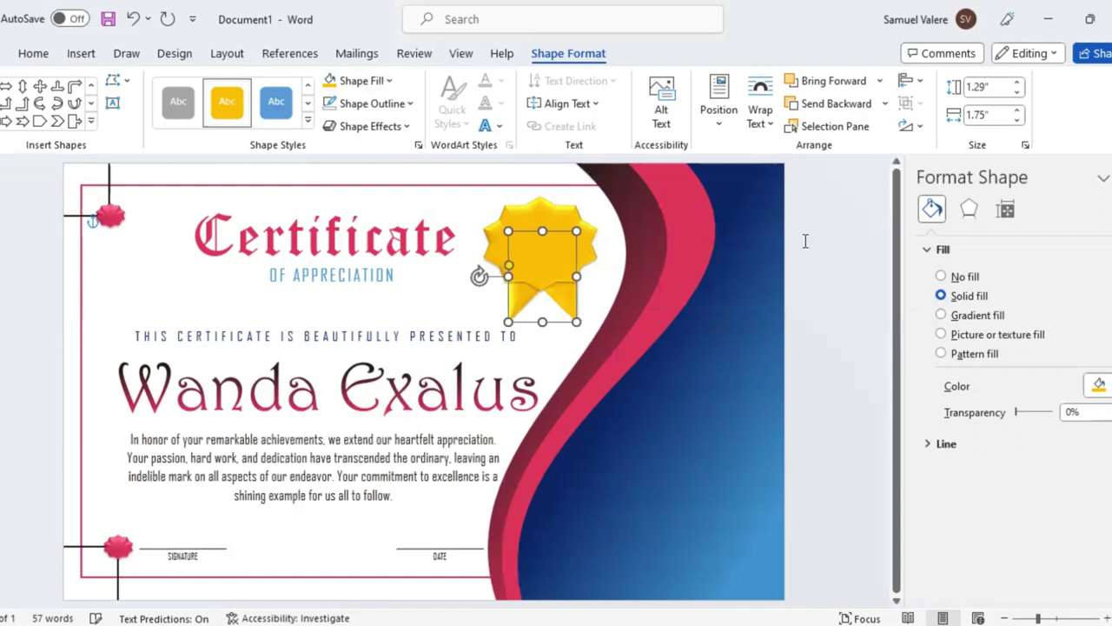
key("Down")
key("Down")
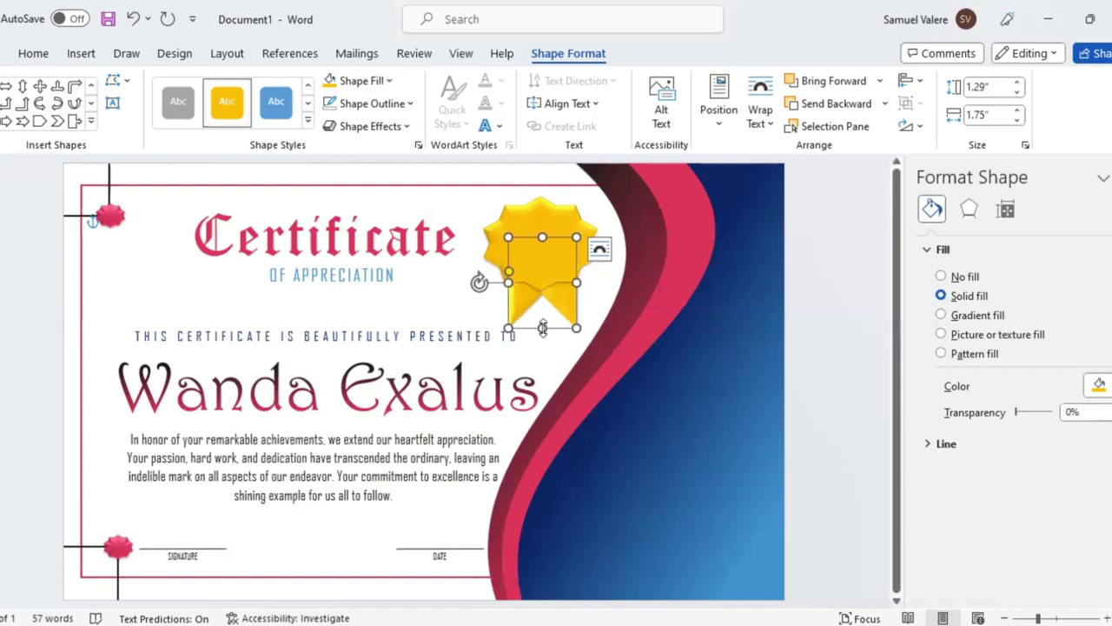
Shorten the ribbon to 1.59" tall and nudge it a bit lower.
left_click_drag(542, 327, 542, 321)
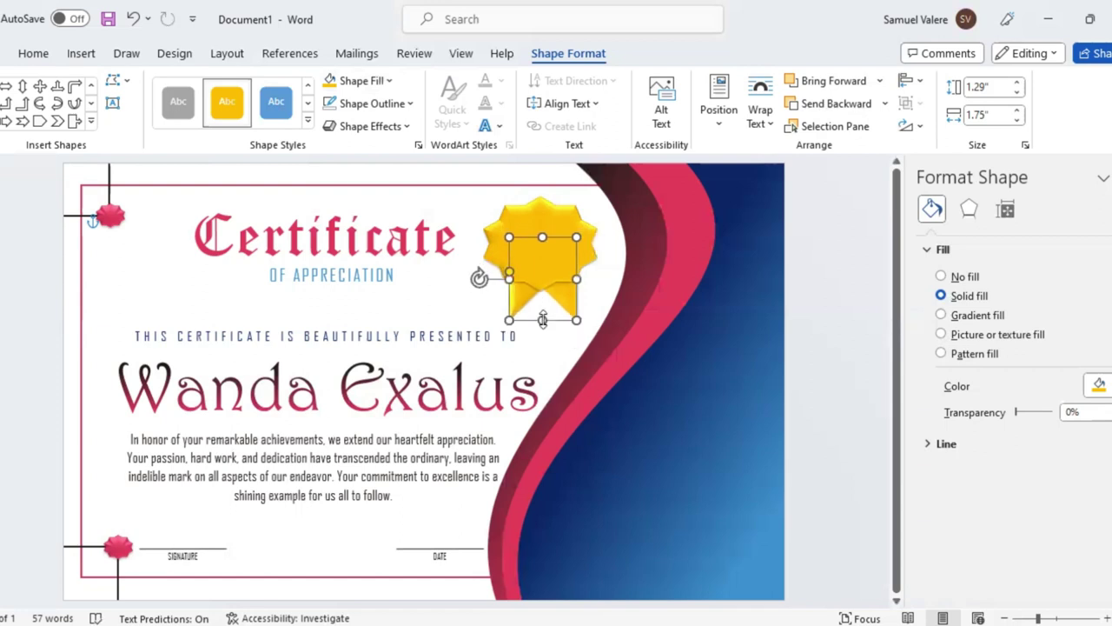
key("Down")
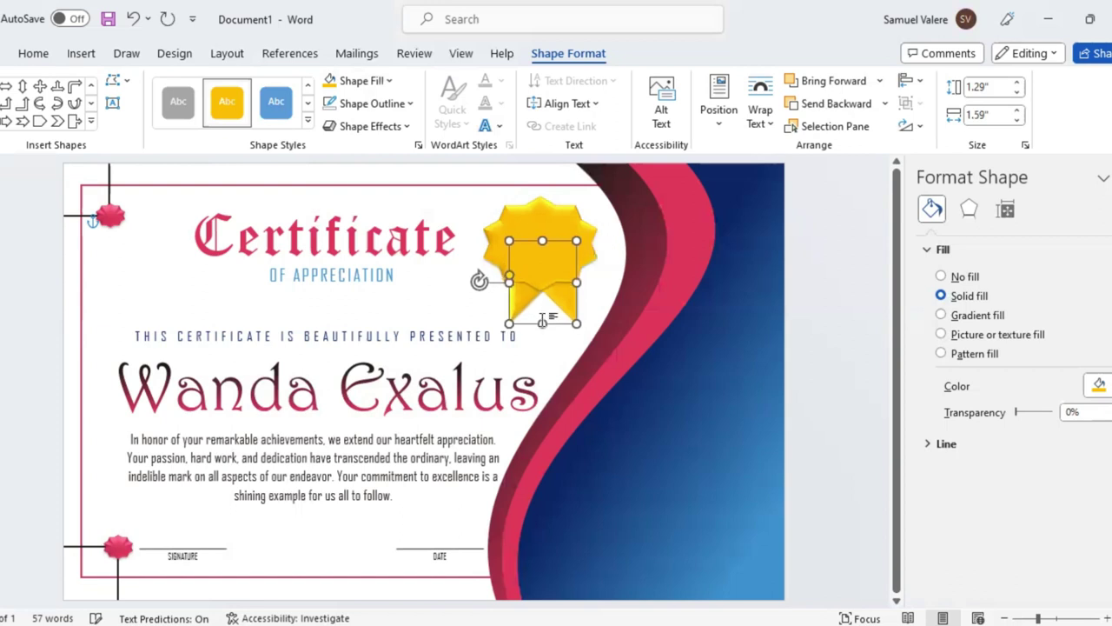
key("Down")
key("Down")
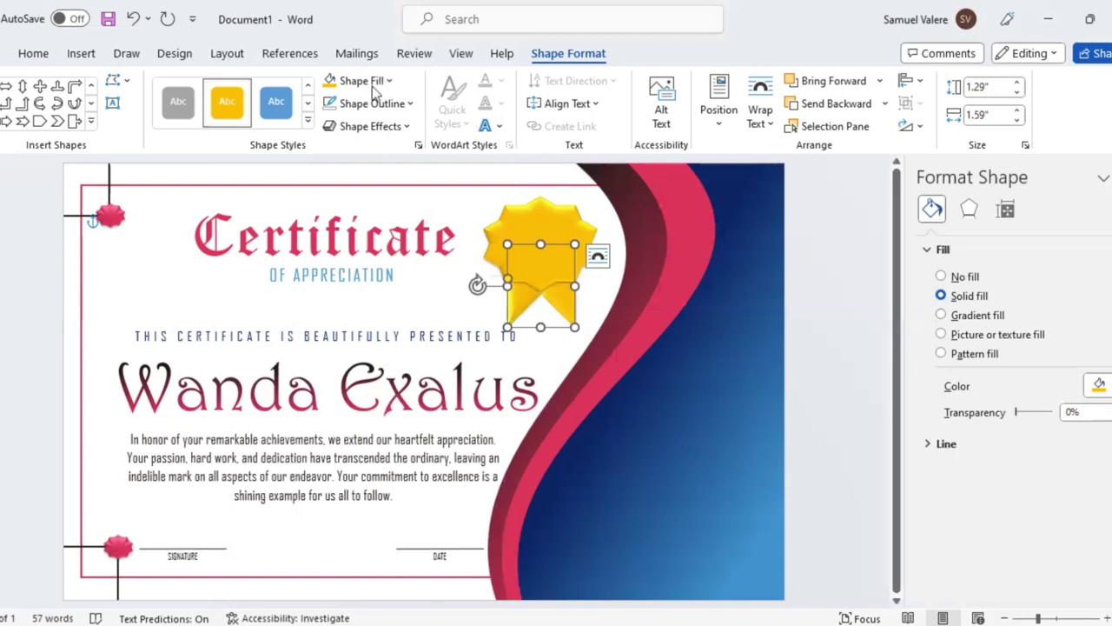
key("Tab")
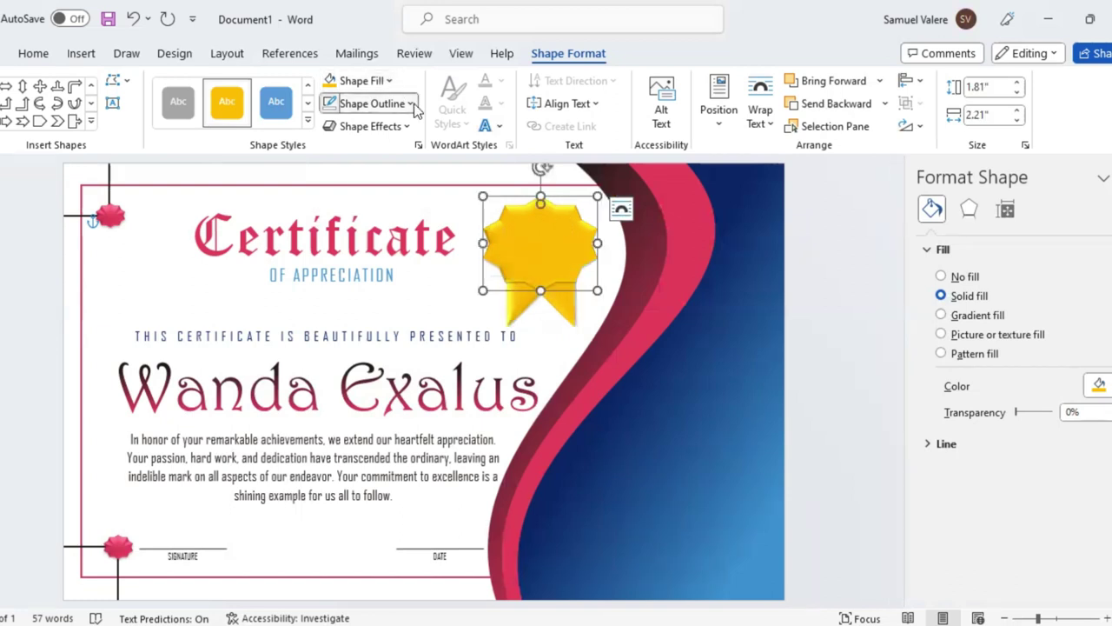
Give the gold seal a thin red outline.
left_click(411, 105)
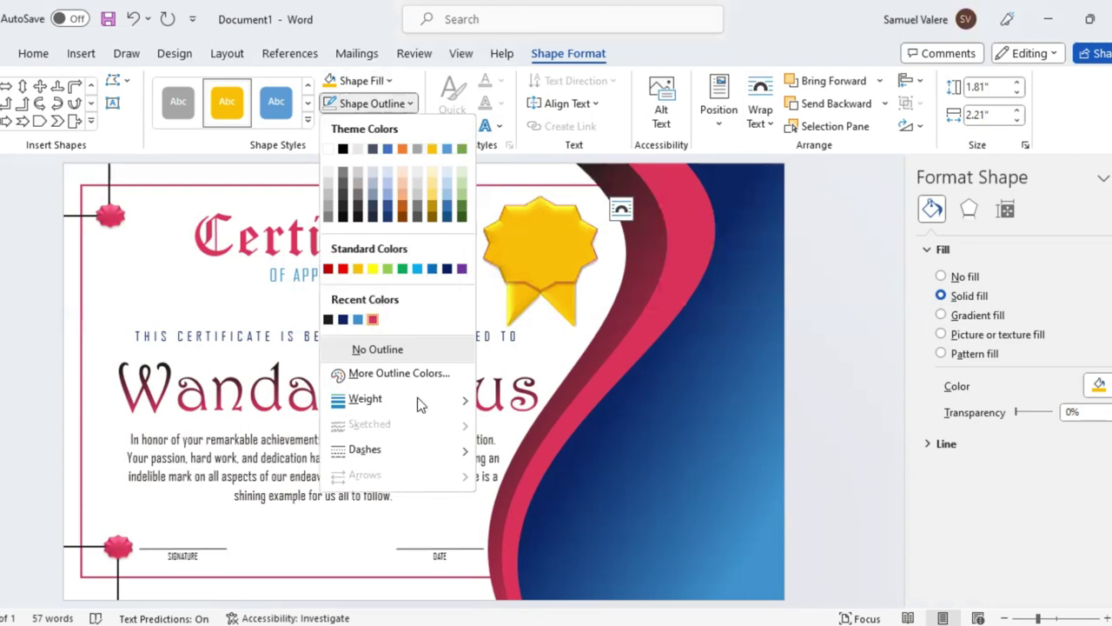
key("Down")
key("Down")
key("Right")
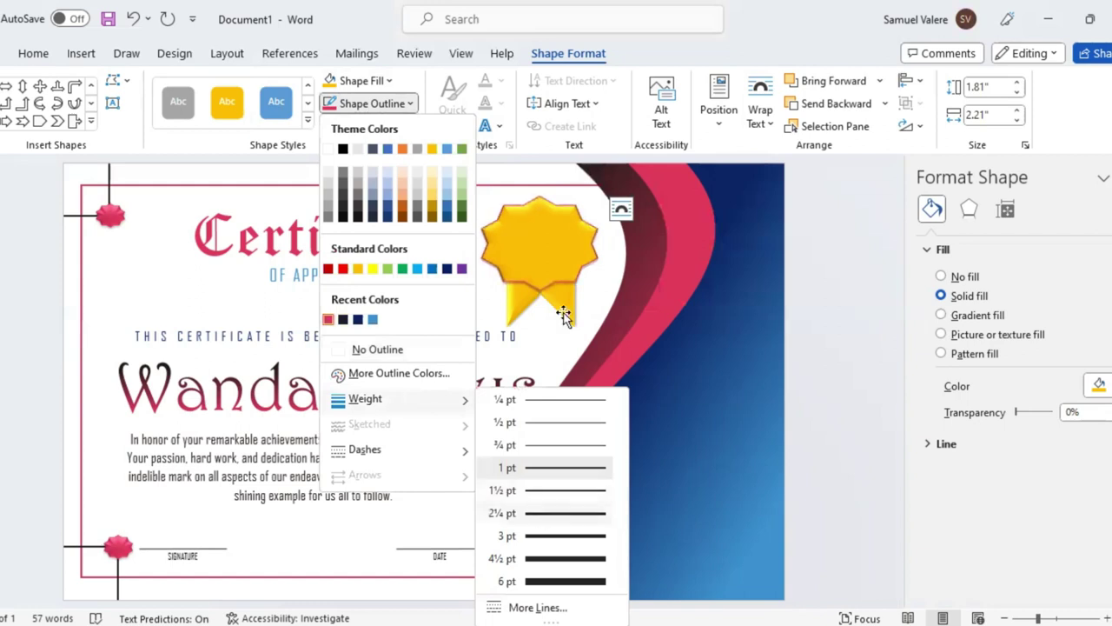
left_click(409, 104)
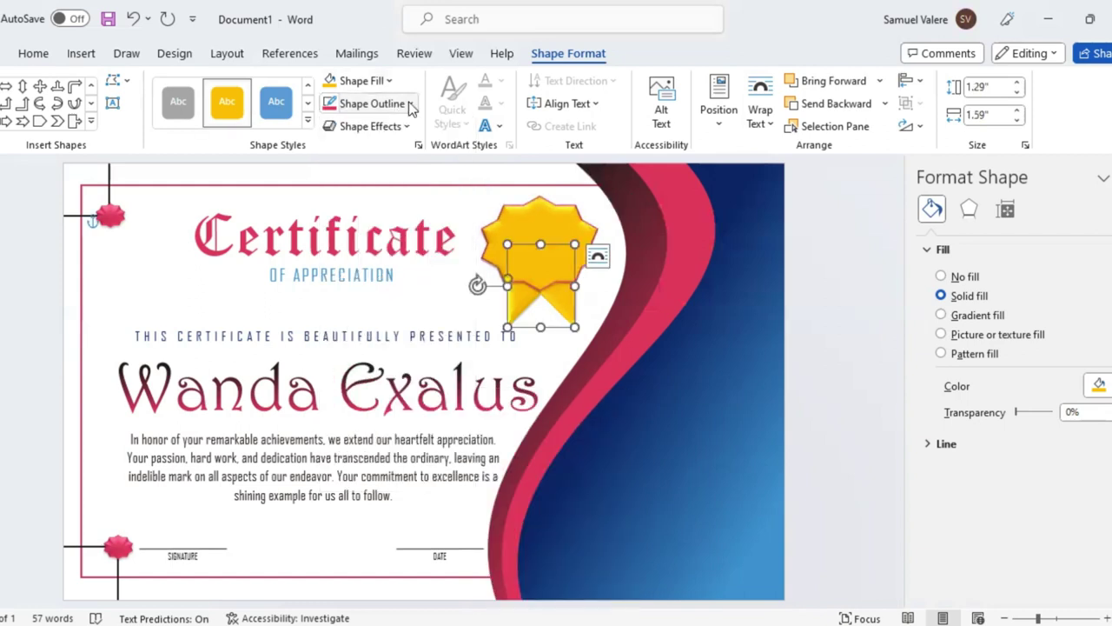
Apply the same thin red outline to the ribbon, then reselect the seal's starburst.
left_click(408, 104)
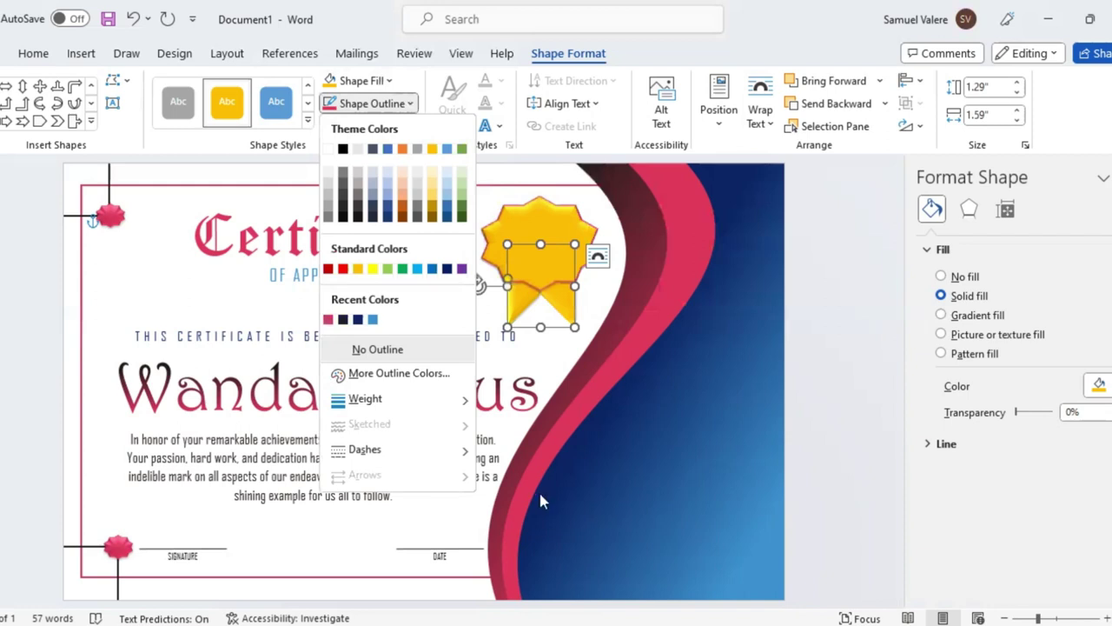
mouse_move(438, 406)
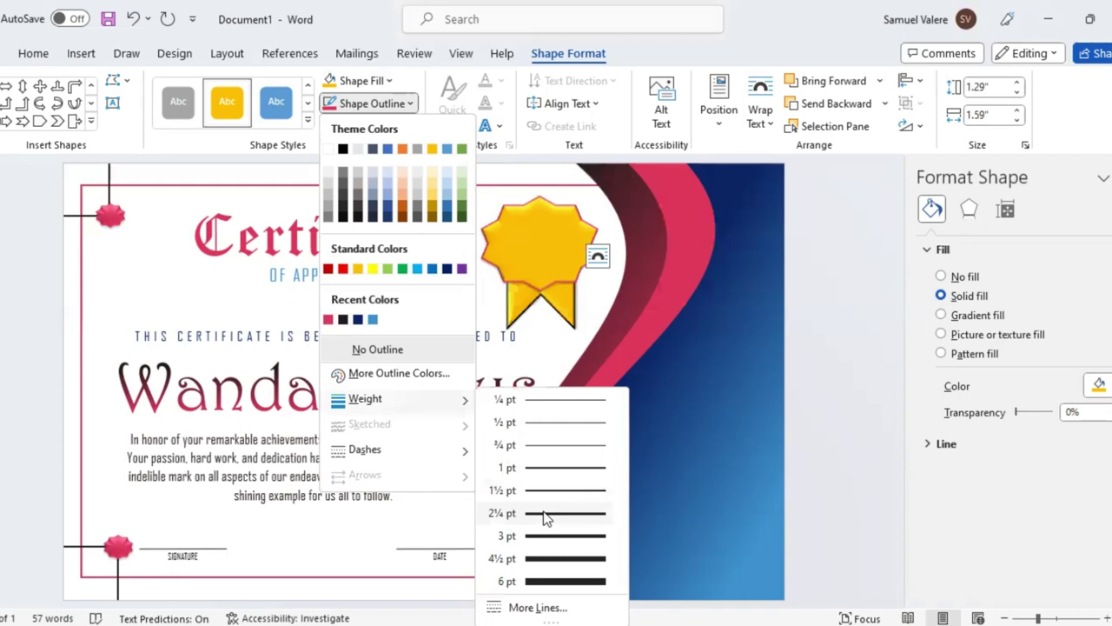
left_click(331, 103)
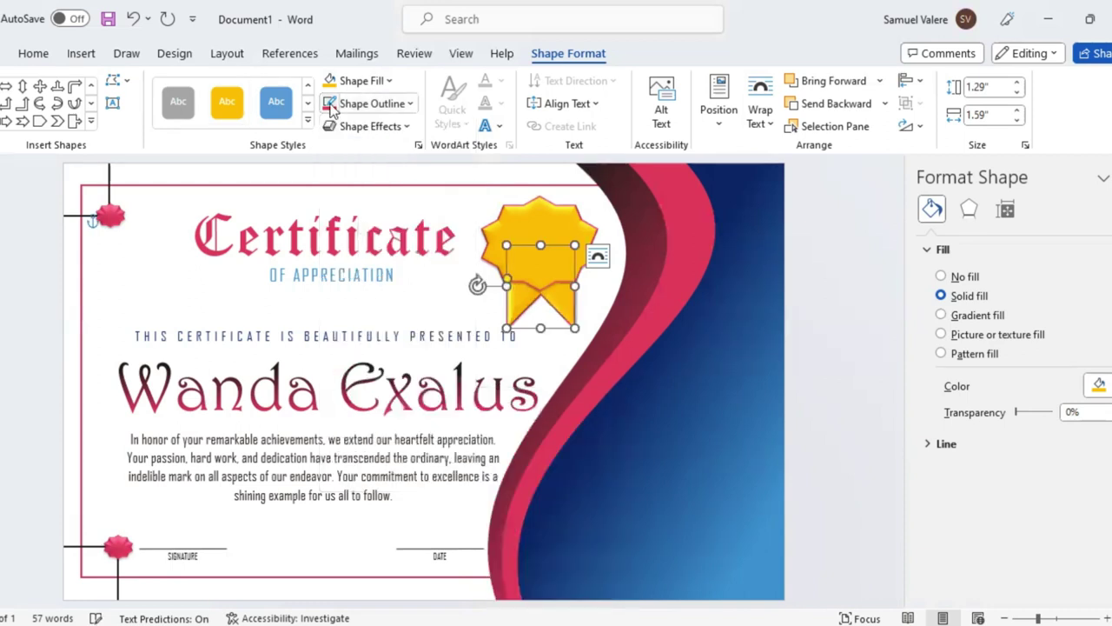
left_click(502, 223)
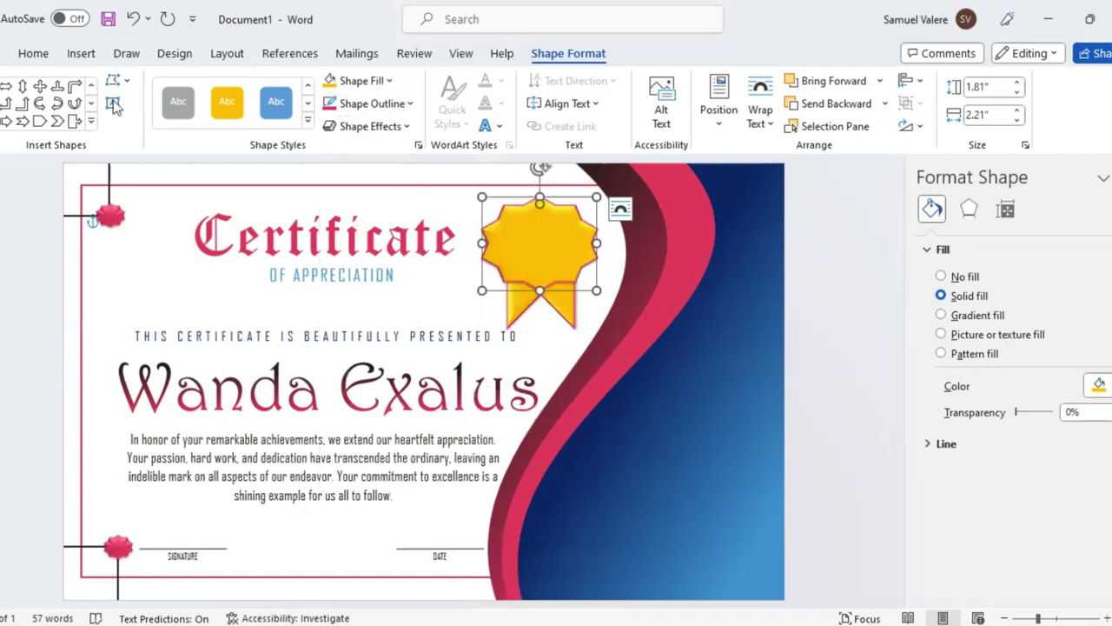
Draw a text box inside the gold seal reading 'Best', centred.
left_click(113, 103)
left_click_drag(506, 229, 580, 245)
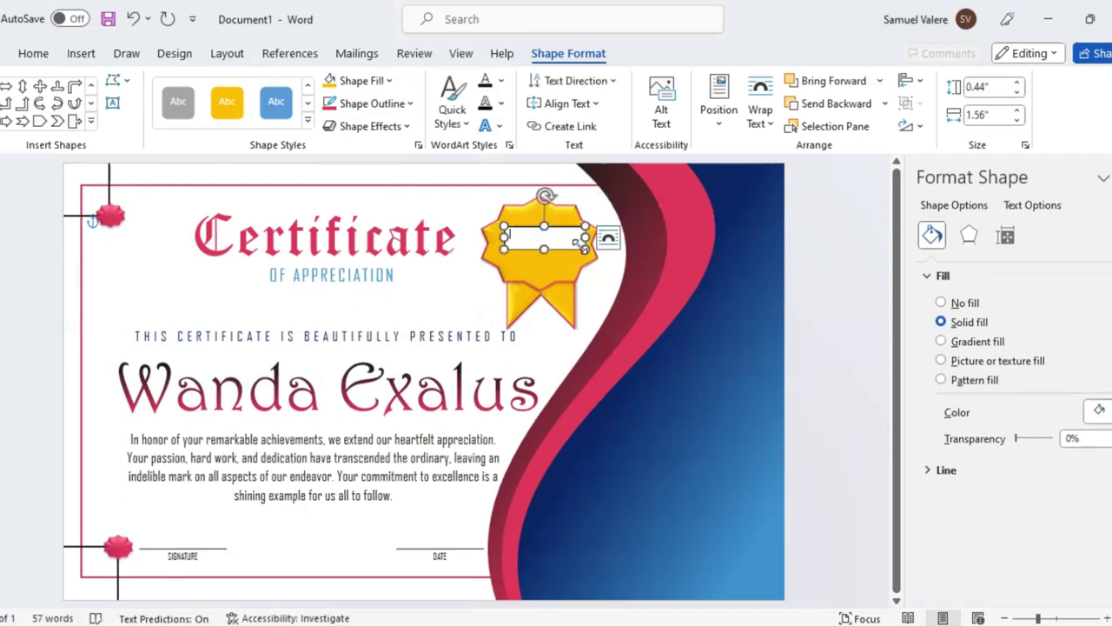
type("Best")
key("ctrl+a")
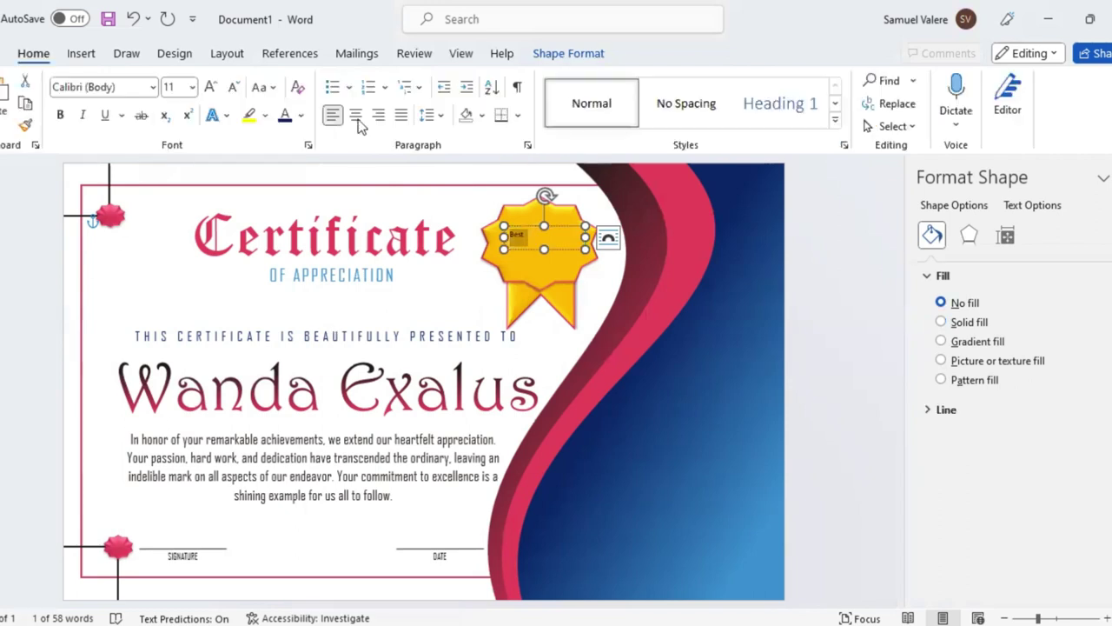
key("ctrl+e")
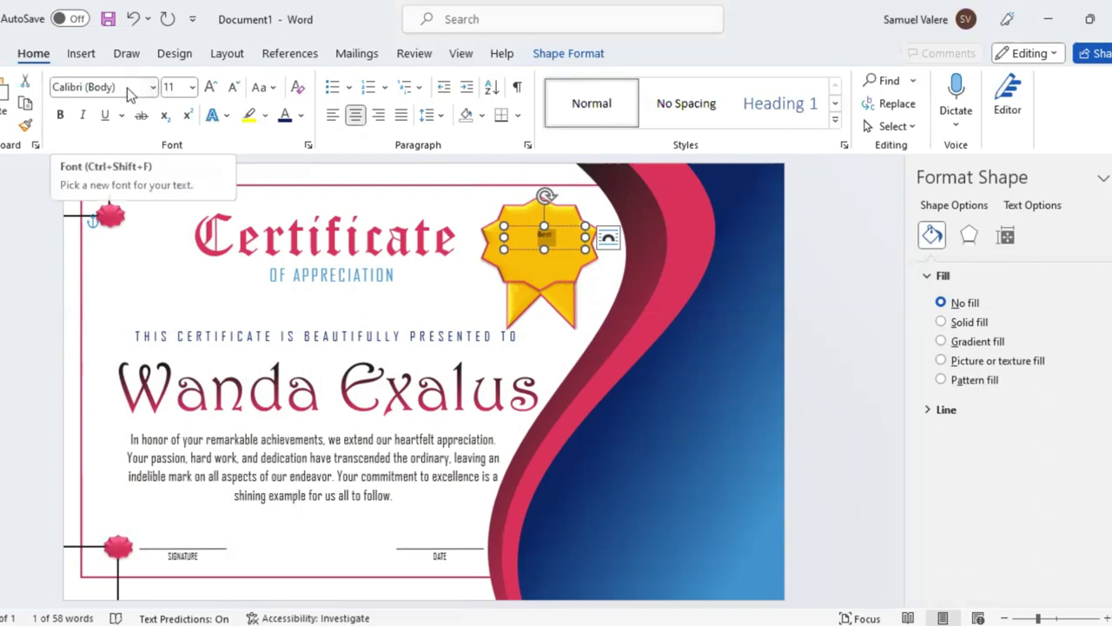
Set 'Best' to French Script MT at 48 pt and make its text box taller to fit.
left_click(129, 87)
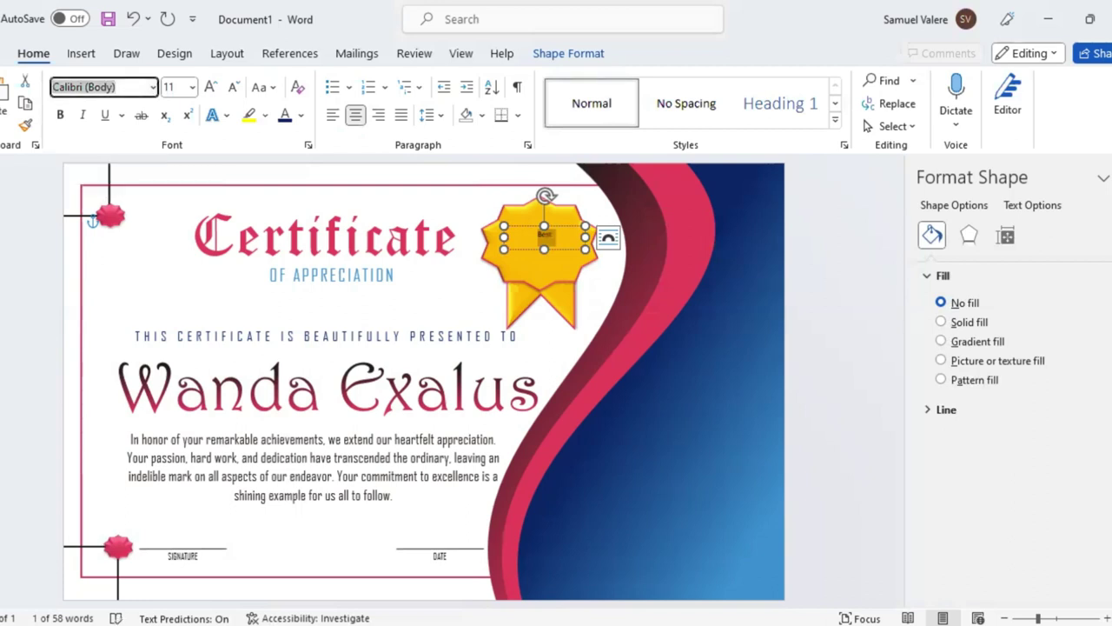
type("French Script MT")
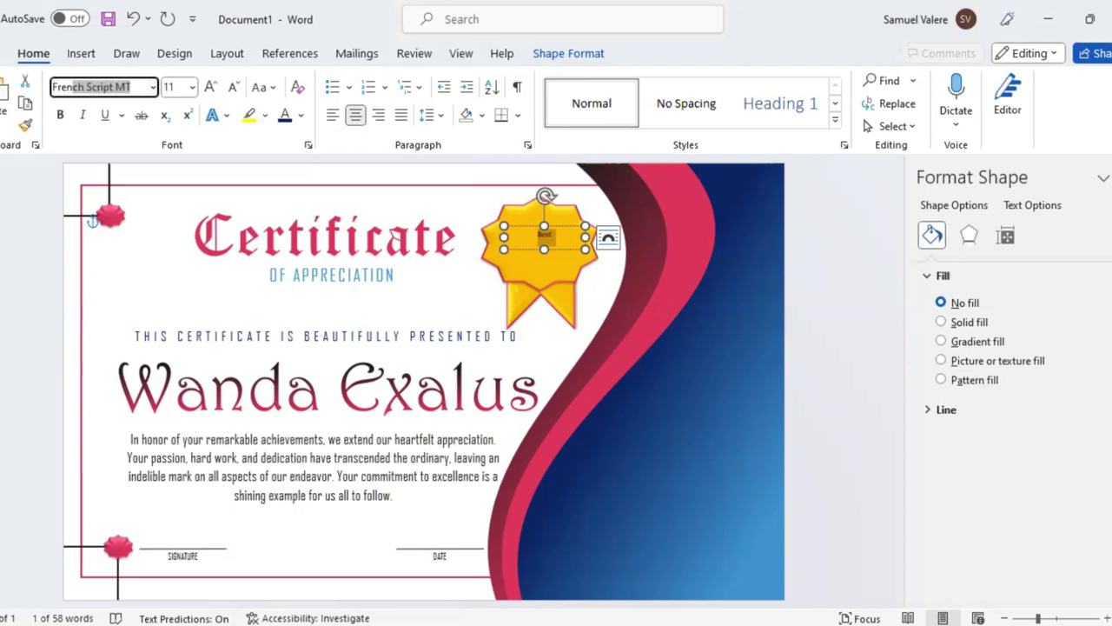
key("Return")
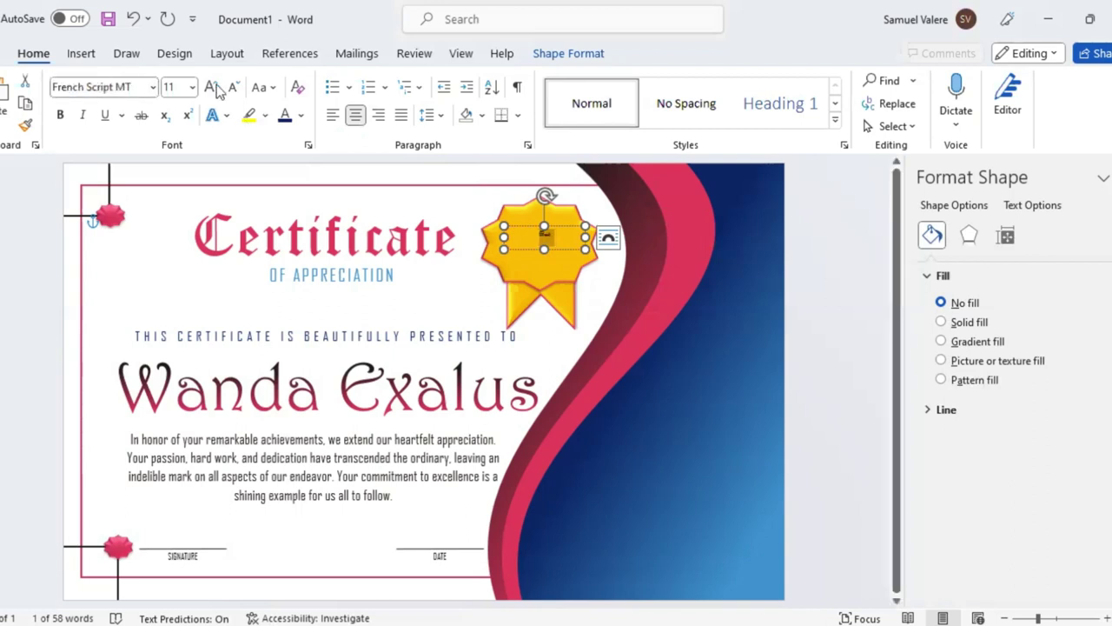
left_click(211, 87)
left_click(211, 87)
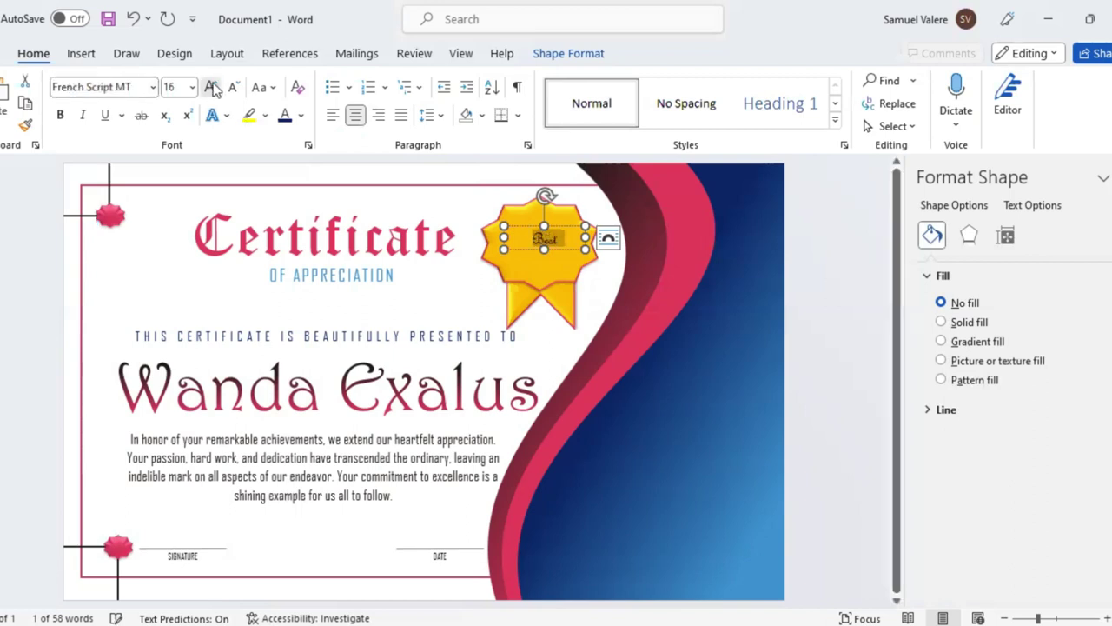
left_click(211, 87)
left_click(234, 88)
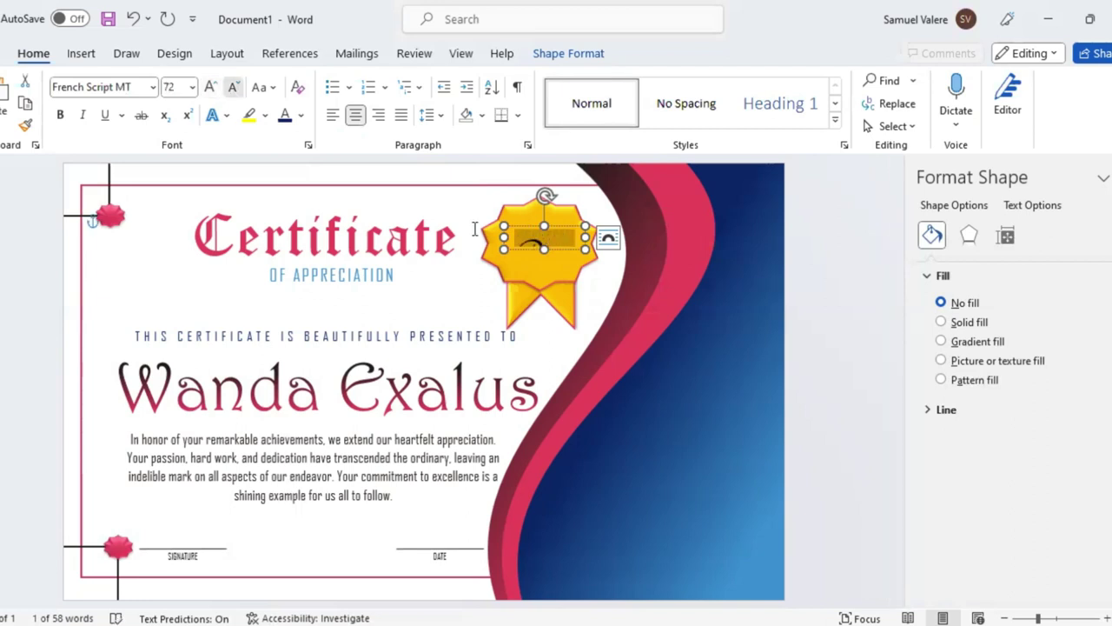
mouse_move(543, 249)
left_mouse_down()
mouse_move(545, 265)
mouse_move(543, 232)
left_mouse_up()
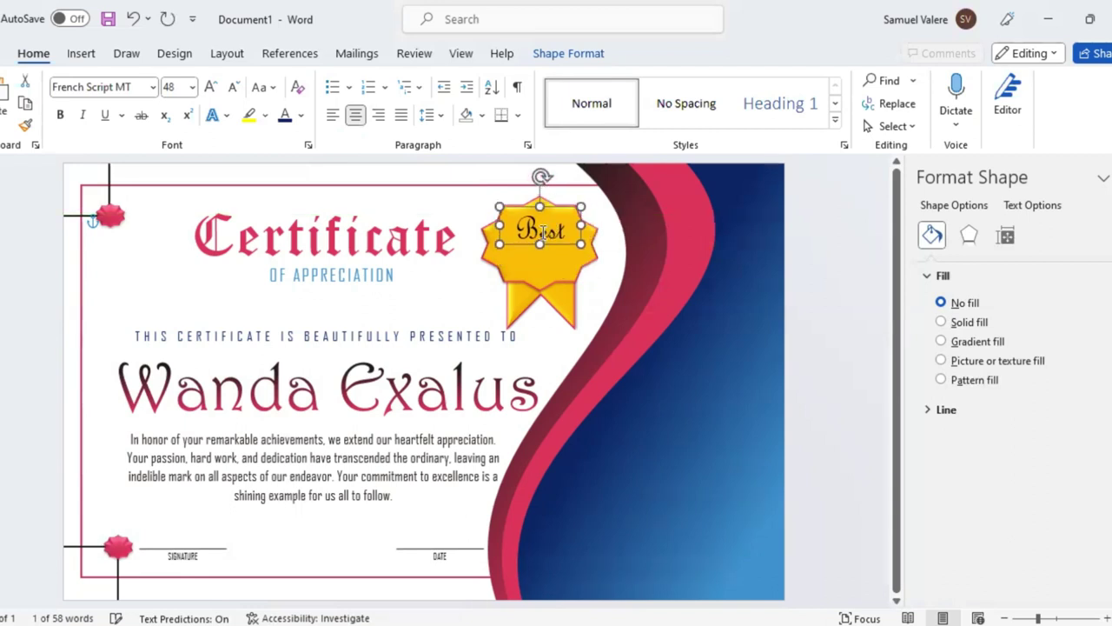
Colour 'Best' light blue, then copy its text box just below and type the Award text.
double_click(543, 232)
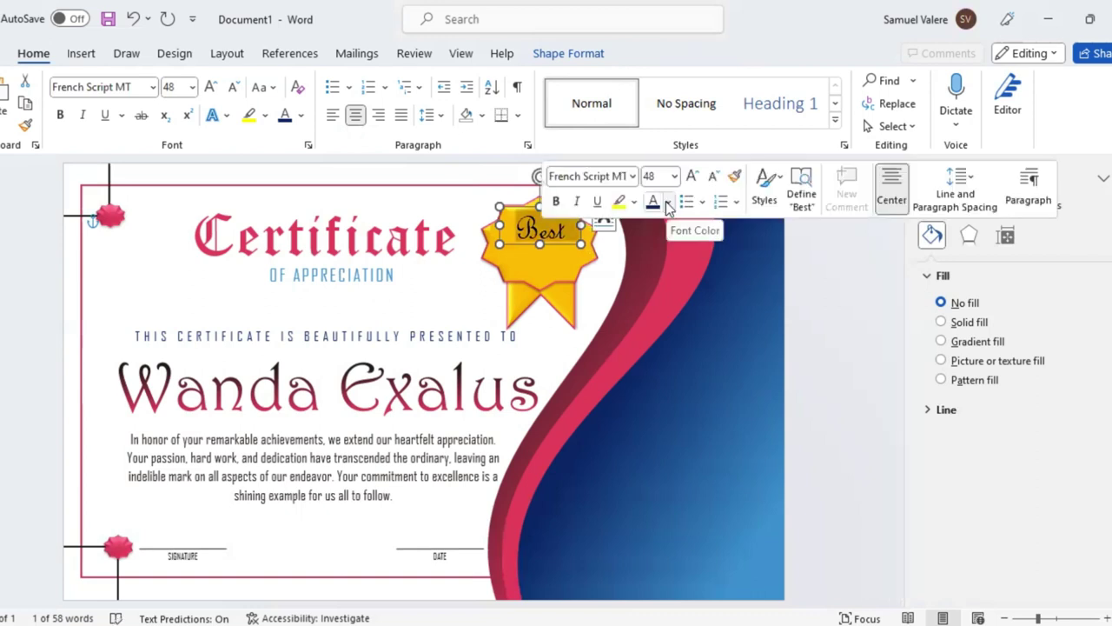
left_click(654, 202)
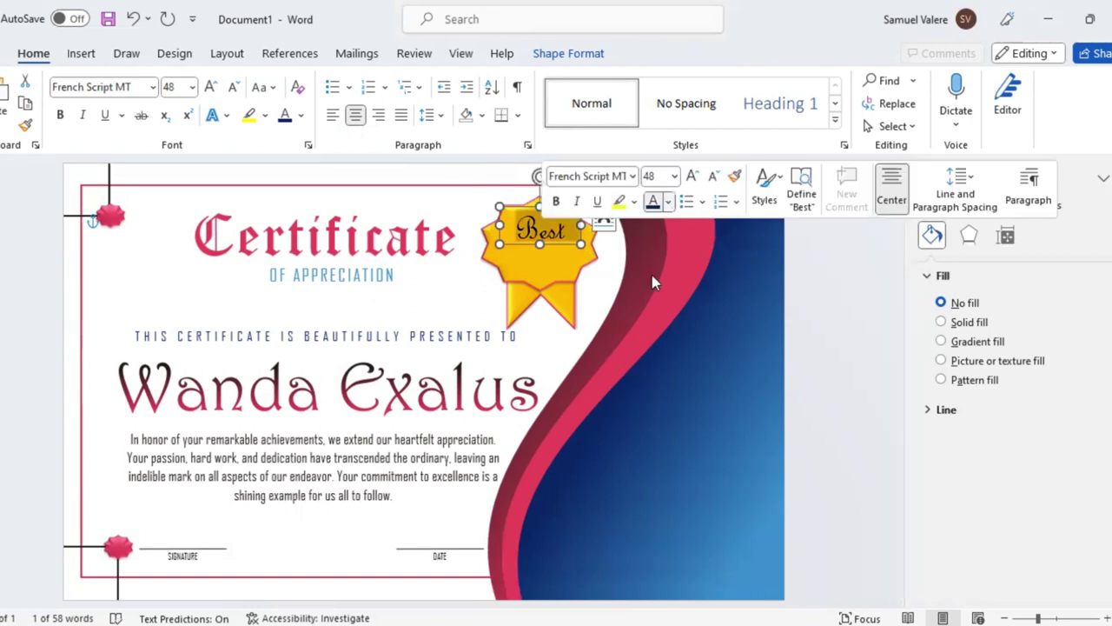
left_click(669, 202)
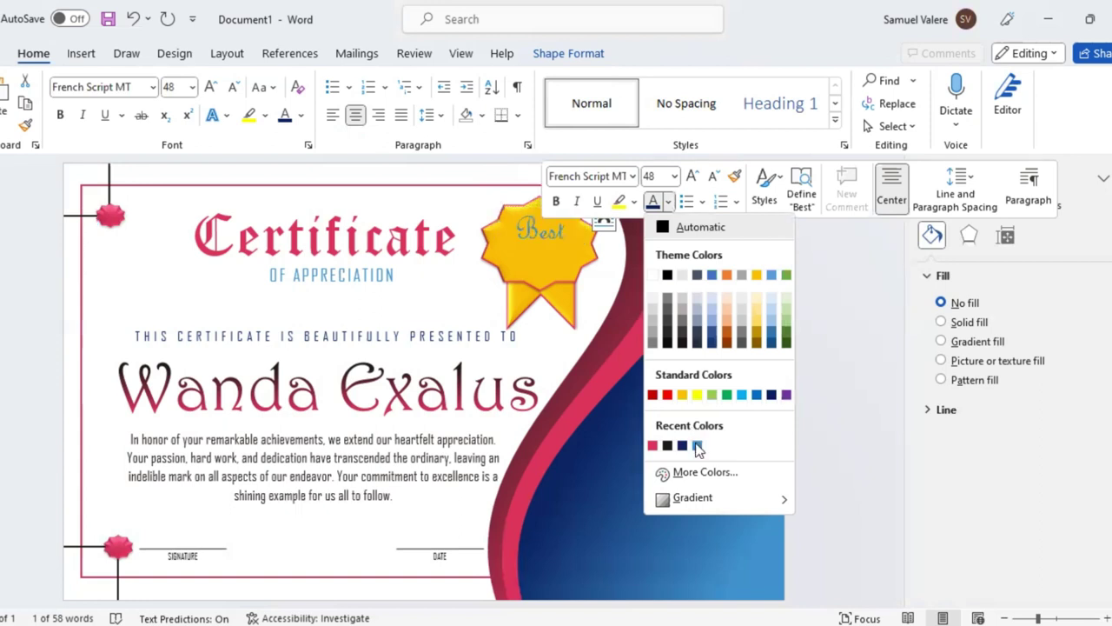
left_click(552, 244)
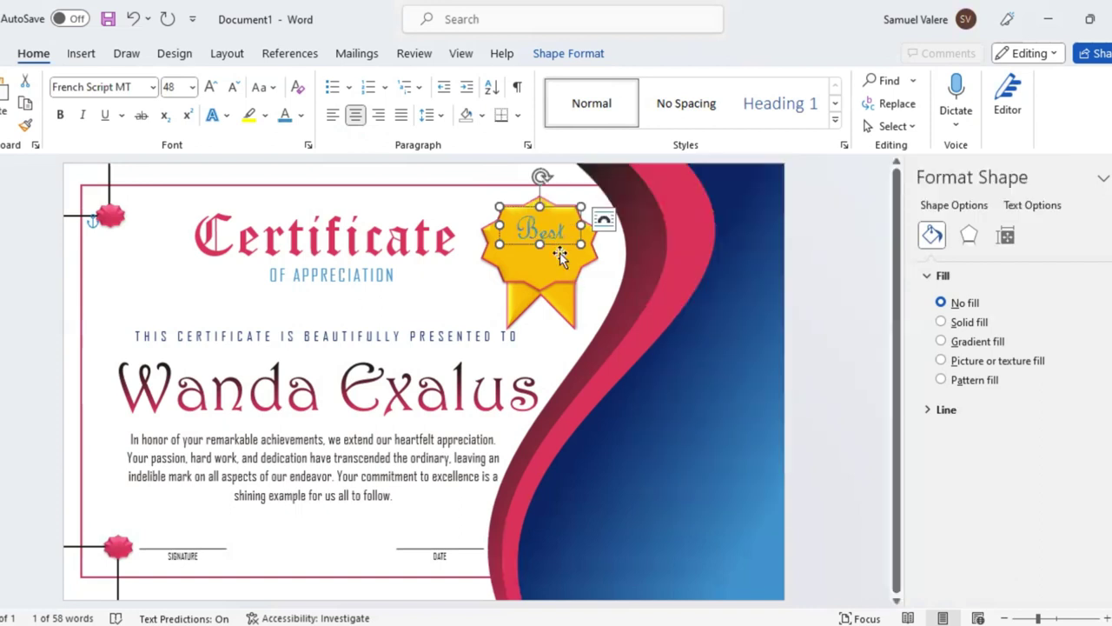
left_click_drag(560, 256, 553, 269)
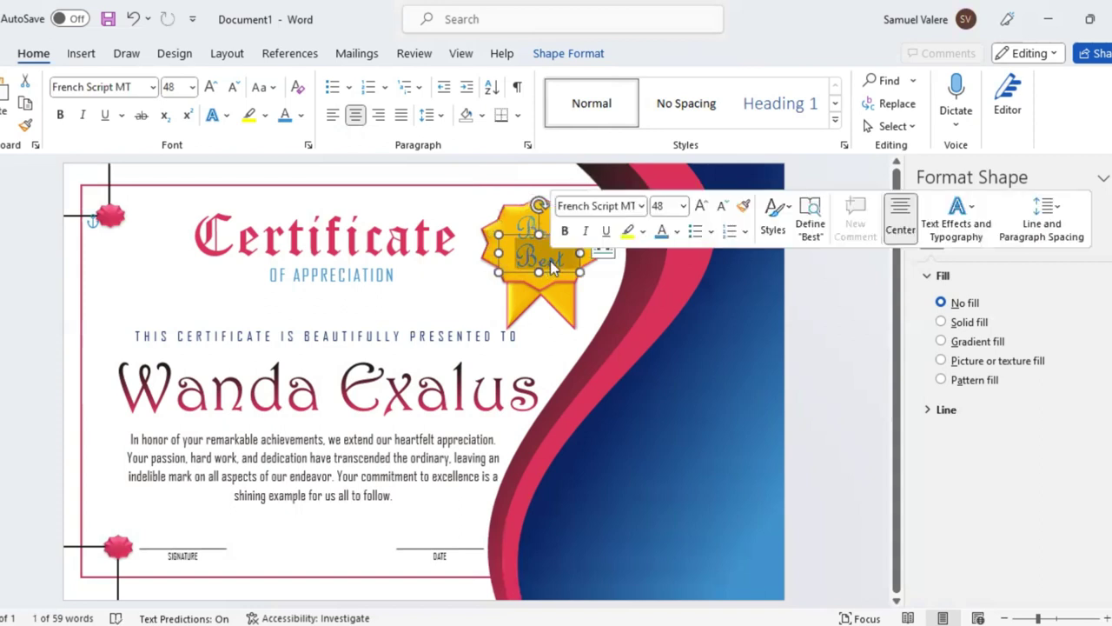
type("W")
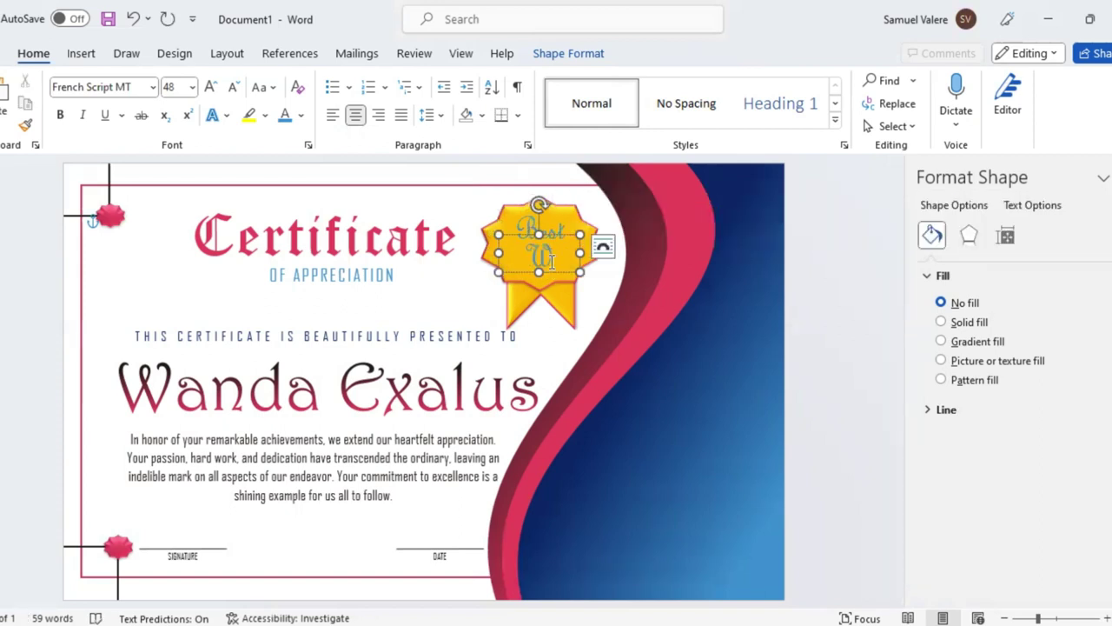
type("wa")
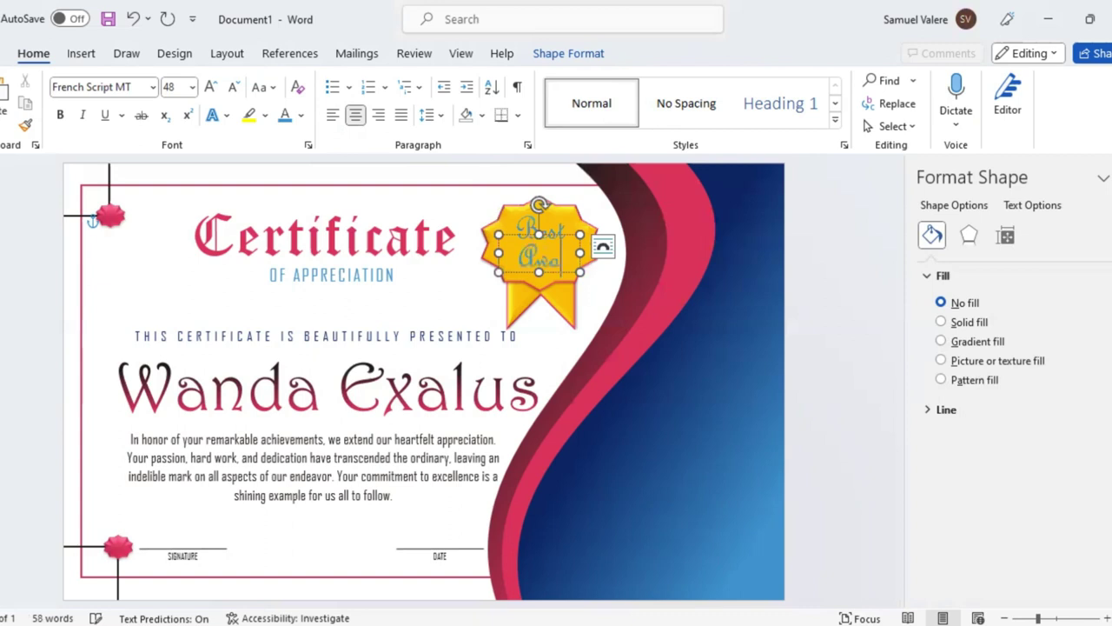
type("rd")
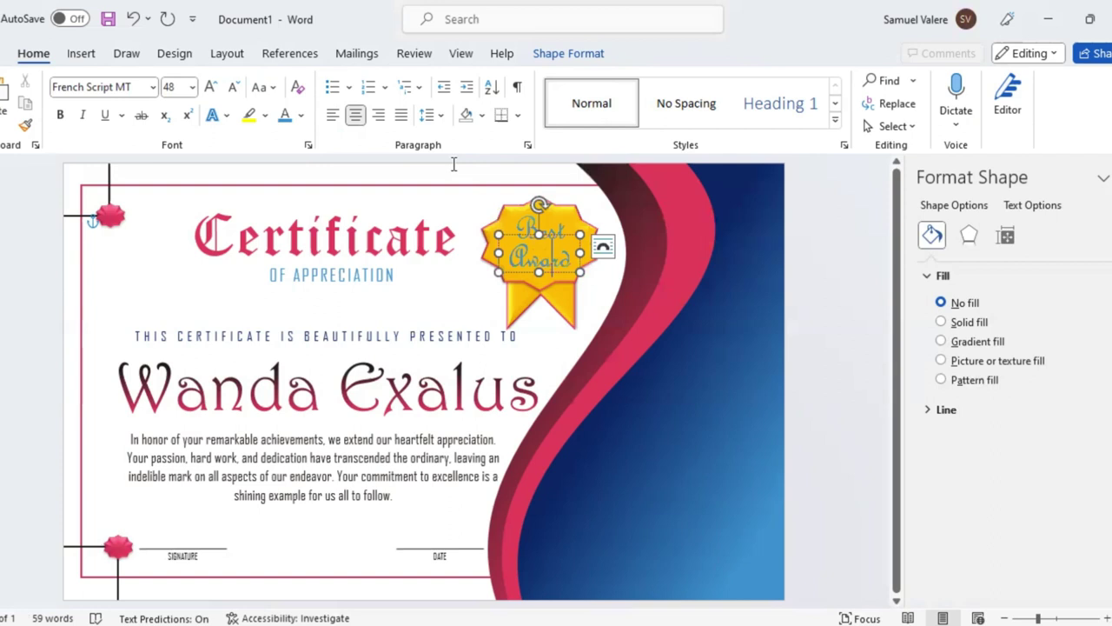
Set the Award line to Arial Black capitals at 28 pt.
key("ctrl+shift+Left")
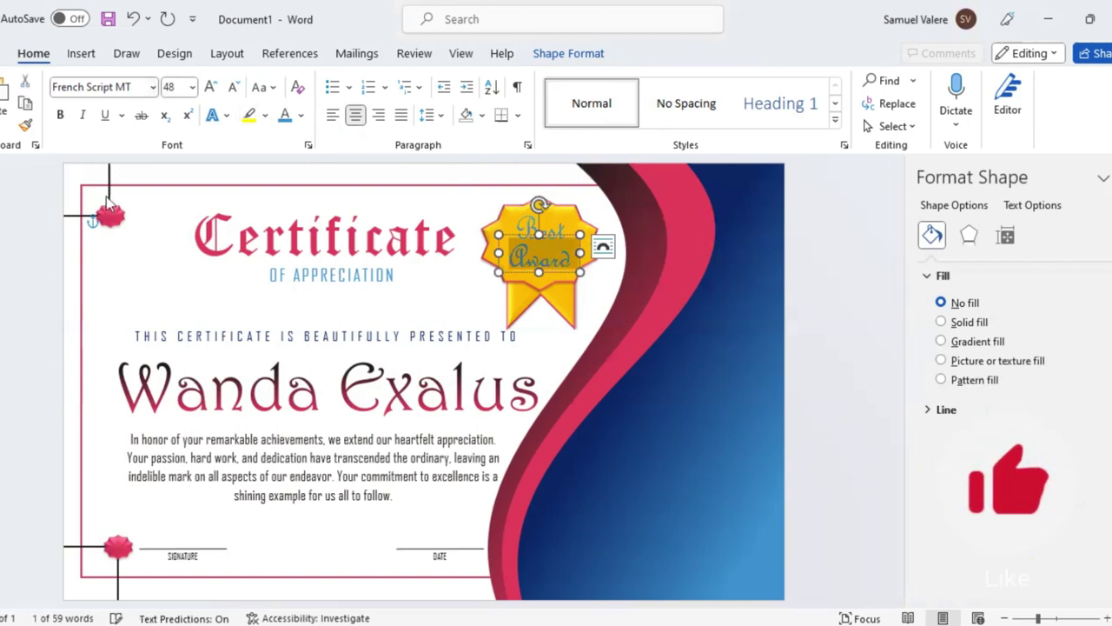
key("ctrl+shift+f")
type("Arial Black")
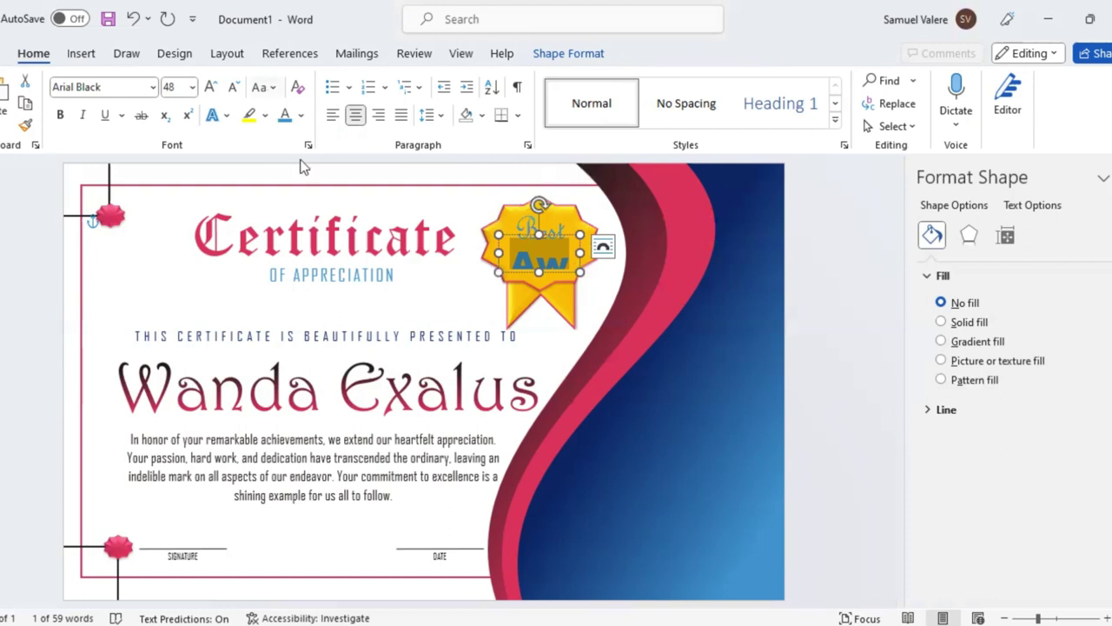
left_click(233, 88)
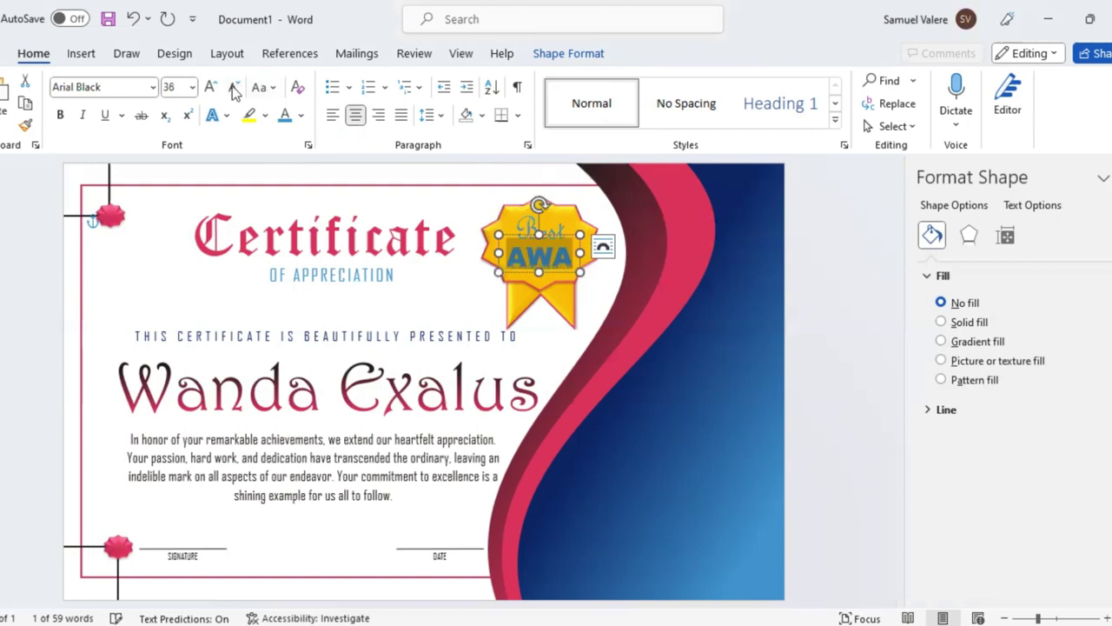
left_click(233, 88)
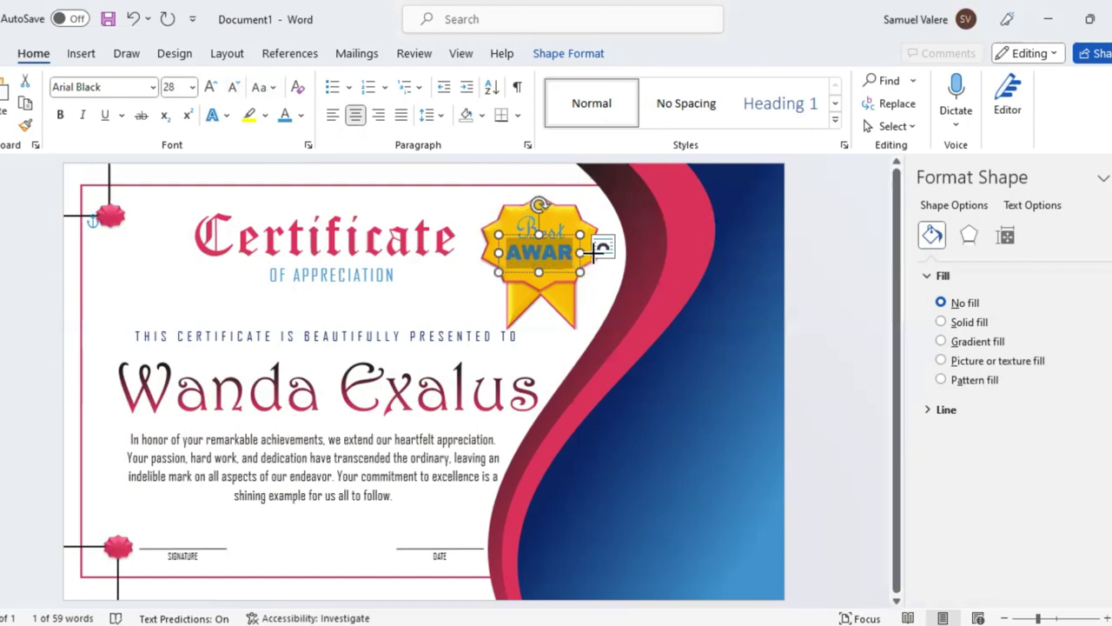
Resize the AWARD text box to fit and colour AWARD dark blue.
left_click_drag(596, 252, 610, 252)
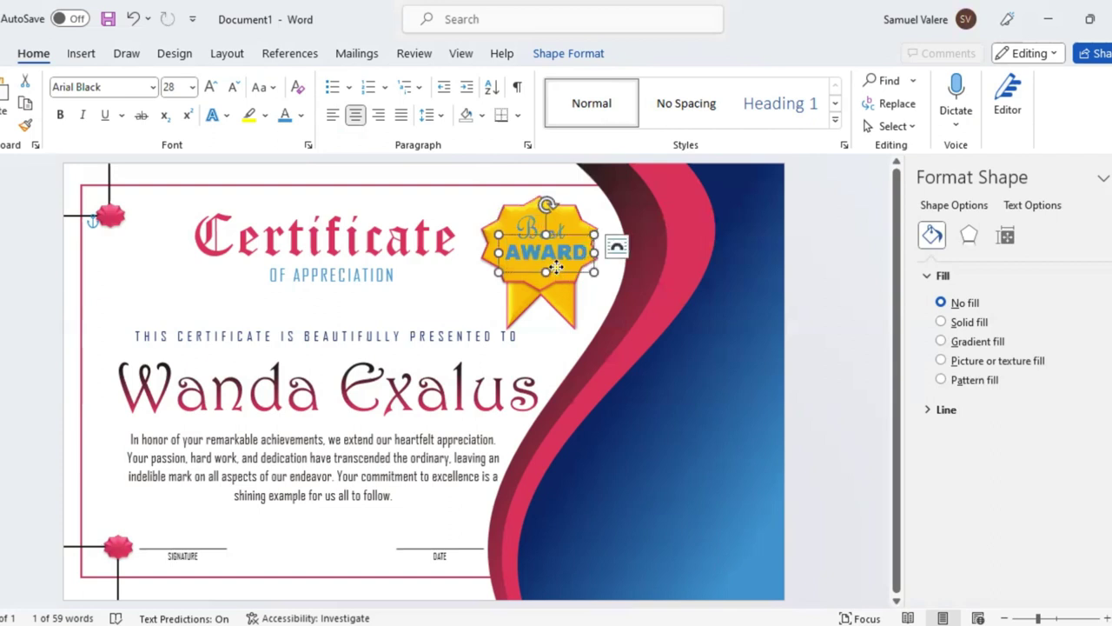
left_click_drag(547, 269, 548, 267)
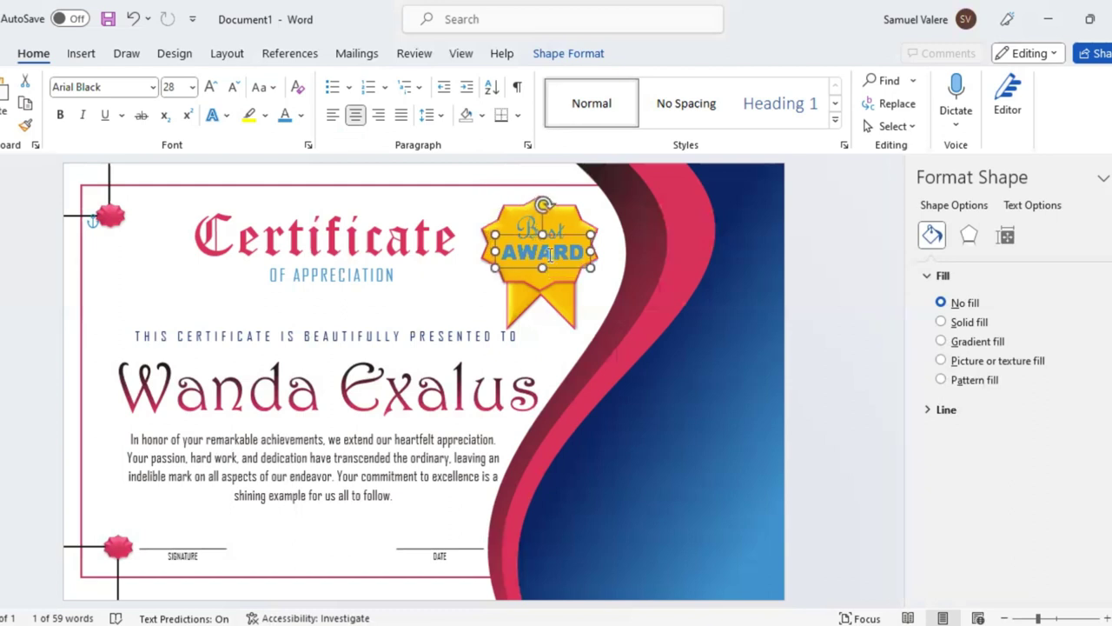
left_click(674, 225)
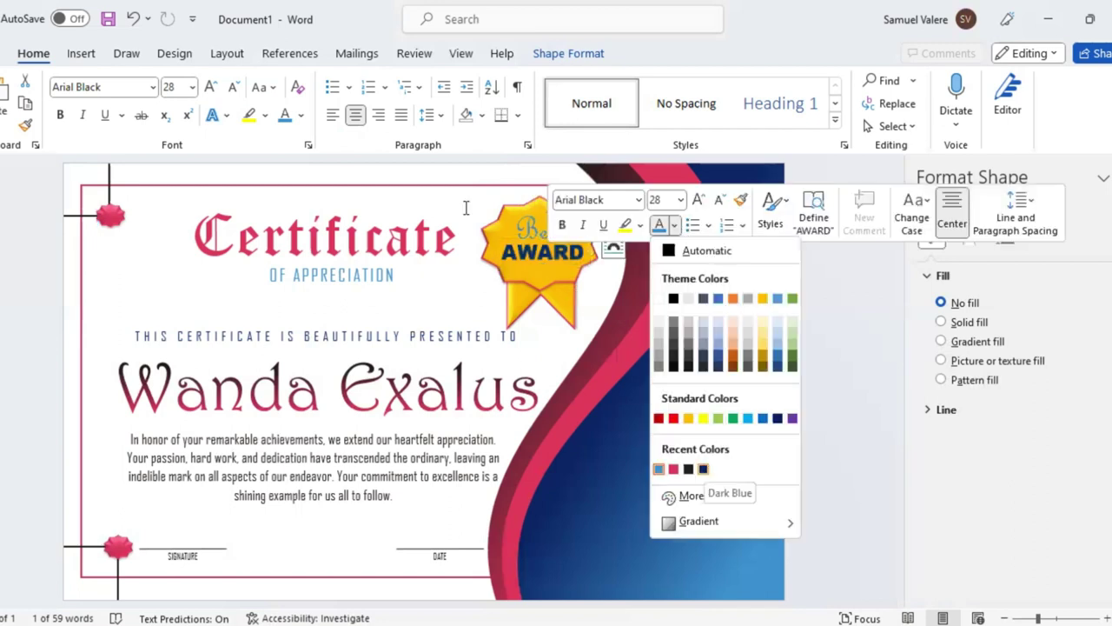
left_click(481, 288)
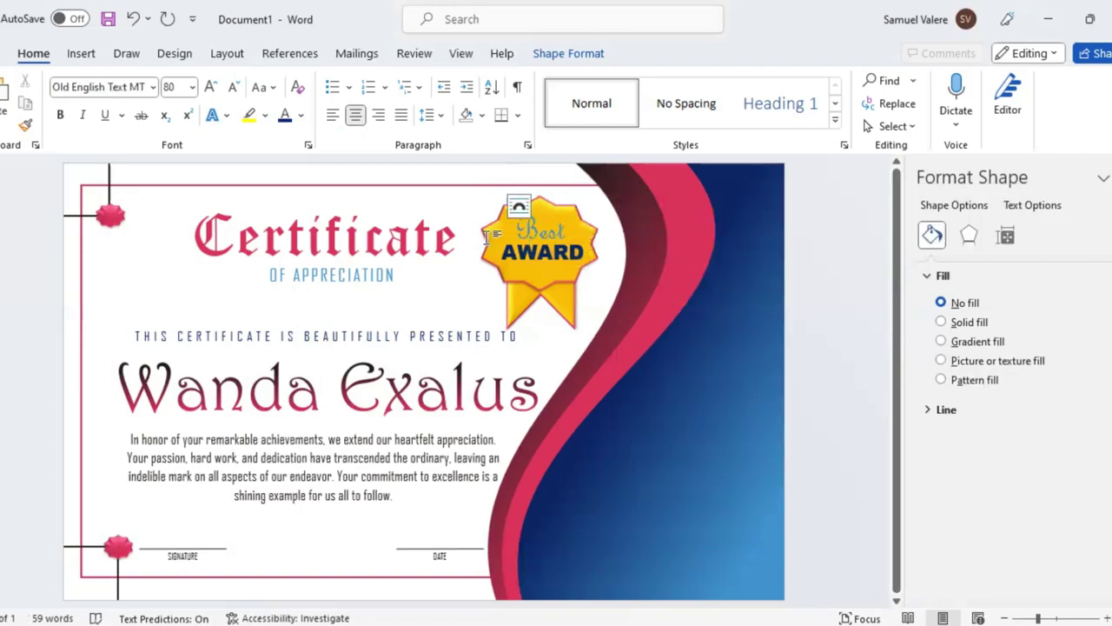